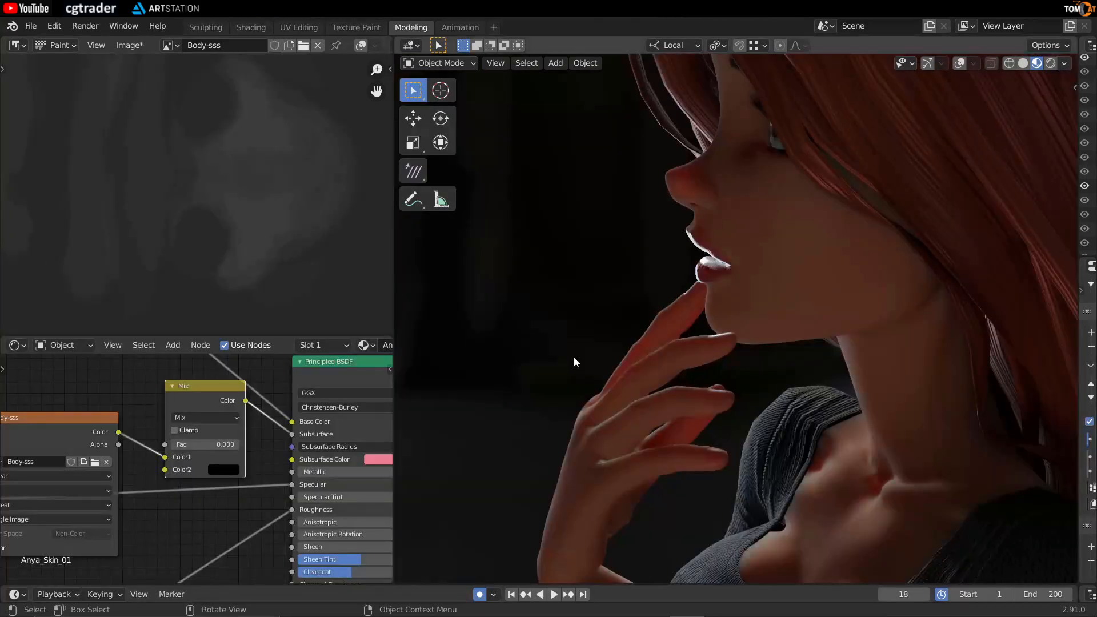
Examine the backlit fingers and face from several angles alongside the painted Body-sss map.
{"action": "middle_click_drag", "start_coordinate": [687, 345], "coordinate": [680, 300]}
{"action": "middle_click_drag", "start_coordinate": [570, 306], "coordinate": [650, 286]}
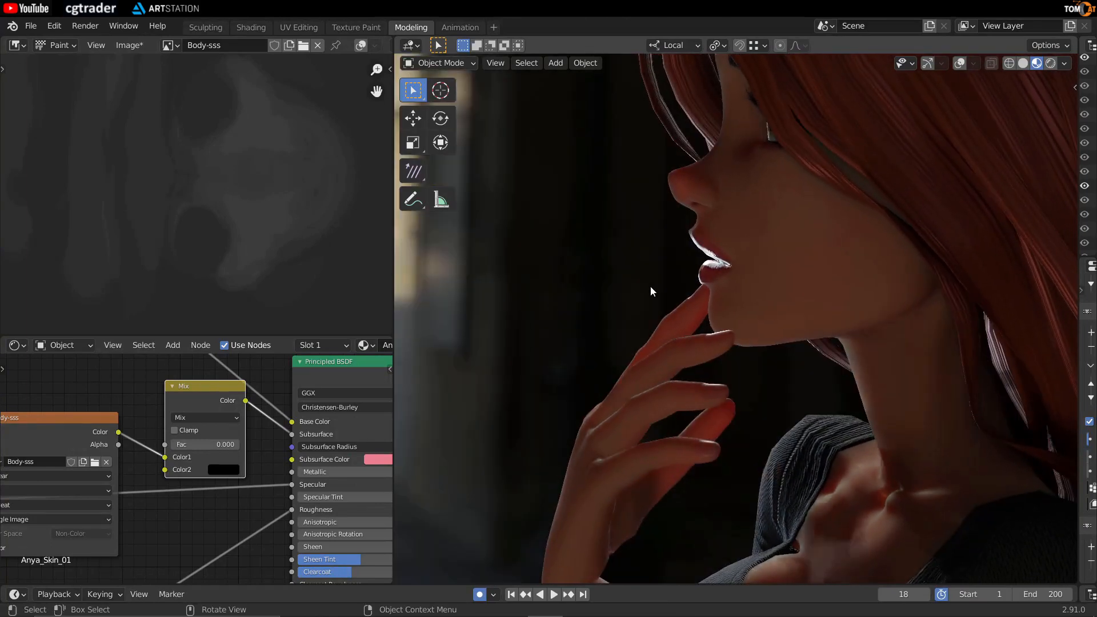
{"action": "scroll", "coordinate": [149, 187], "scroll_direction": "down", "scroll_amount": 5}
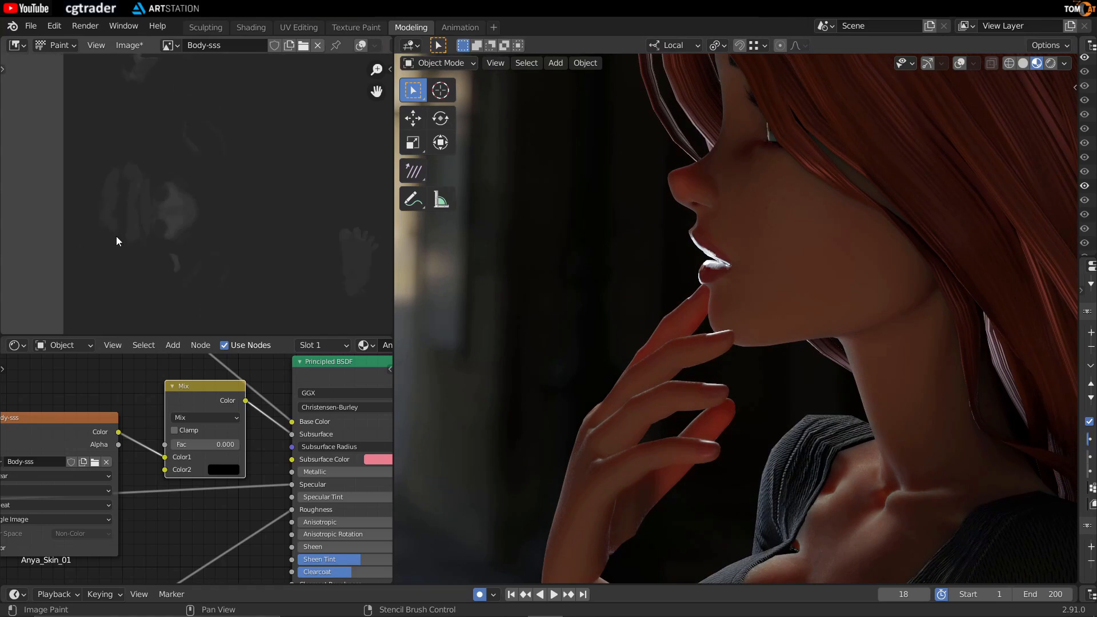
{"action": "scroll", "coordinate": [192, 224], "scroll_direction": "up", "scroll_amount": 6}
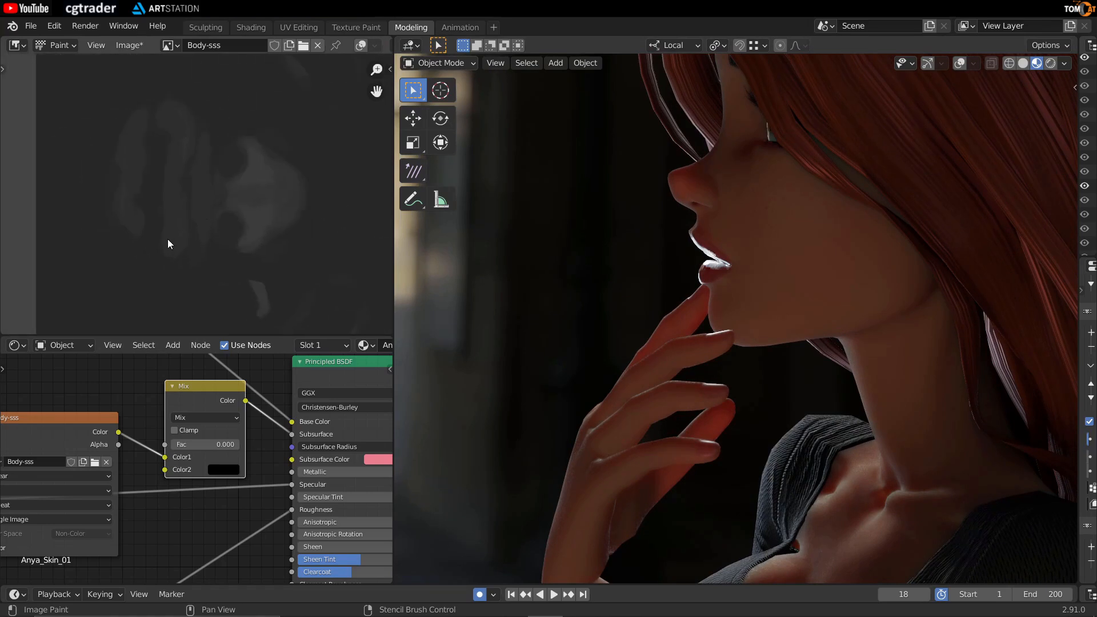
{"action": "middle_click_drag", "start_coordinate": [215, 156], "coordinate": [203, 202]}
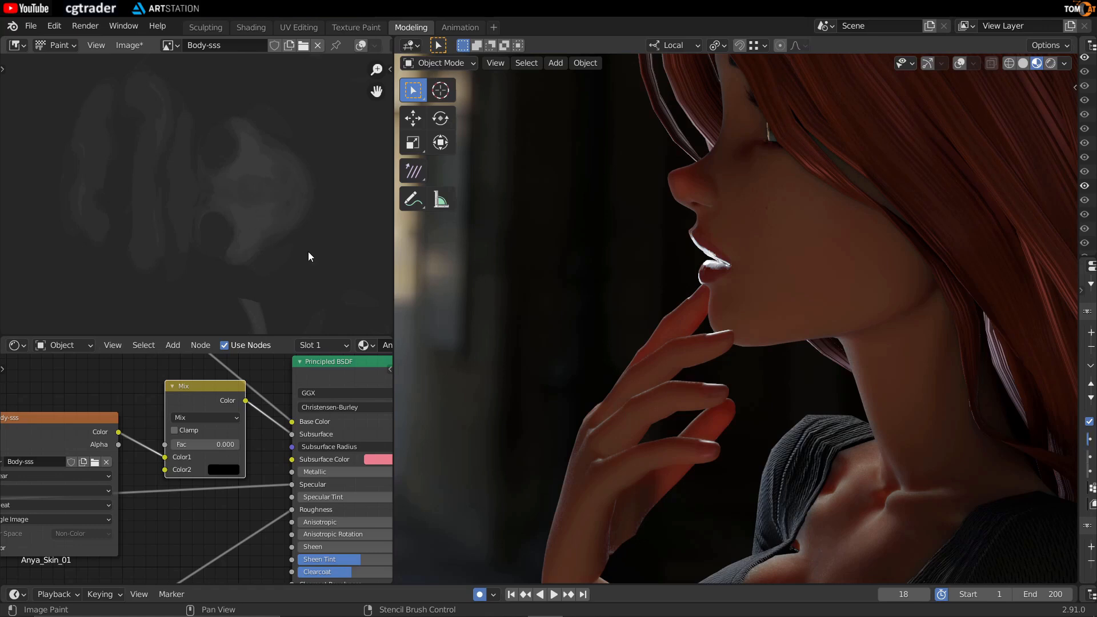
{"action": "middle_click_drag", "start_coordinate": [687, 303], "coordinate": [649, 316]}
{"action": "middle_click_drag", "start_coordinate": [620, 399], "coordinate": [763, 407]}
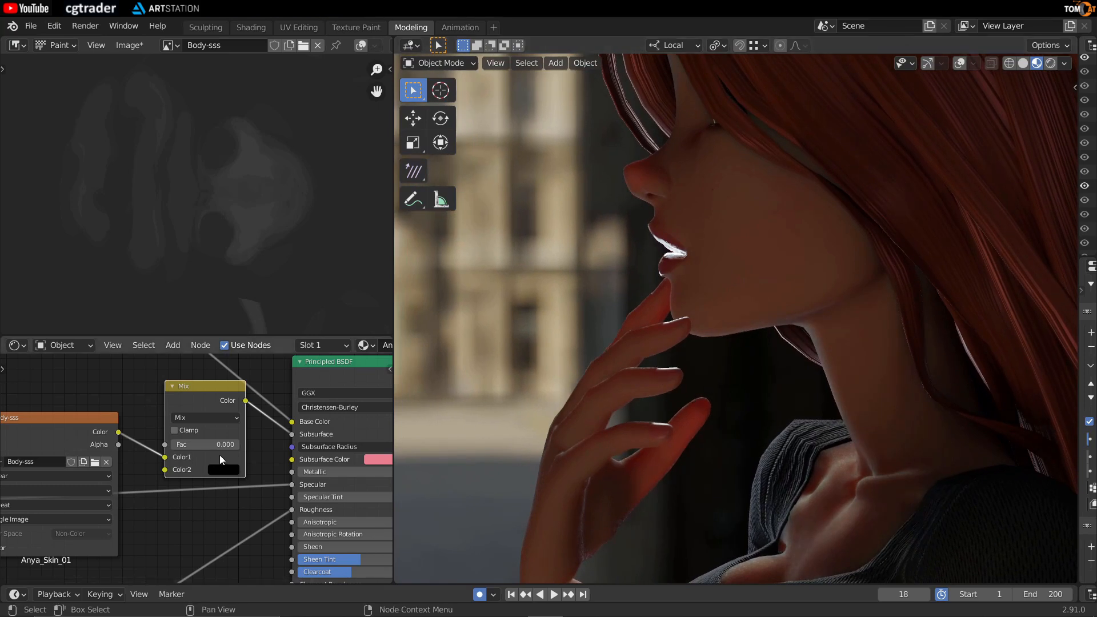
Compare the skin without and with subsurface by setting the Mix node's factor to 1 and back to 0.
{"action": "left_click_drag", "start_coordinate": [189, 444], "coordinate": [240, 445]}
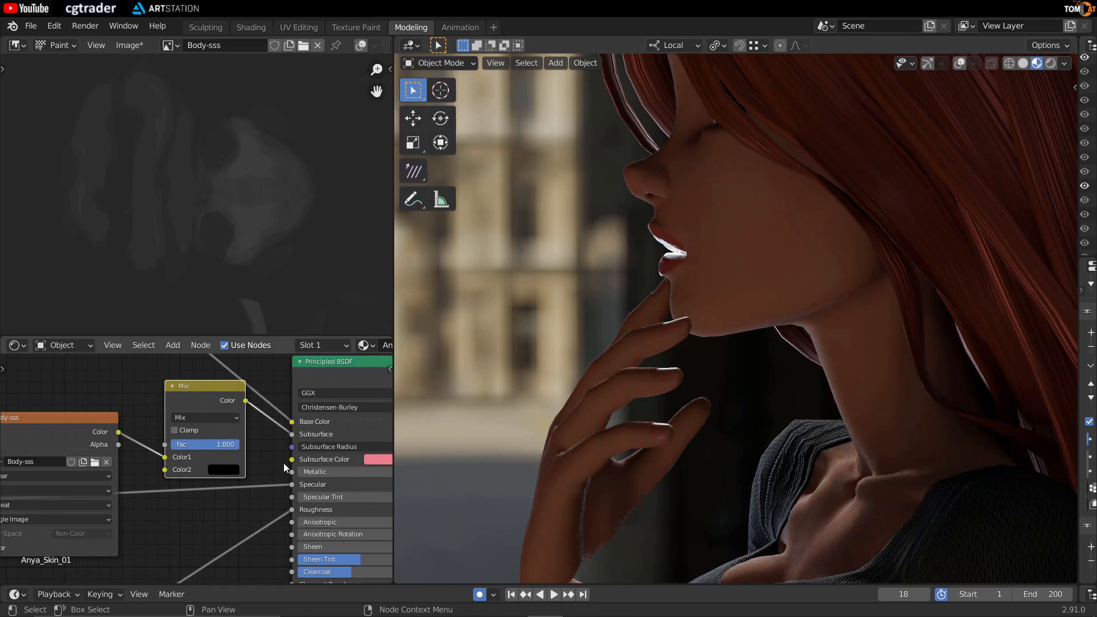
{"action": "middle_click_drag", "start_coordinate": [599, 291], "coordinate": [622, 310]}
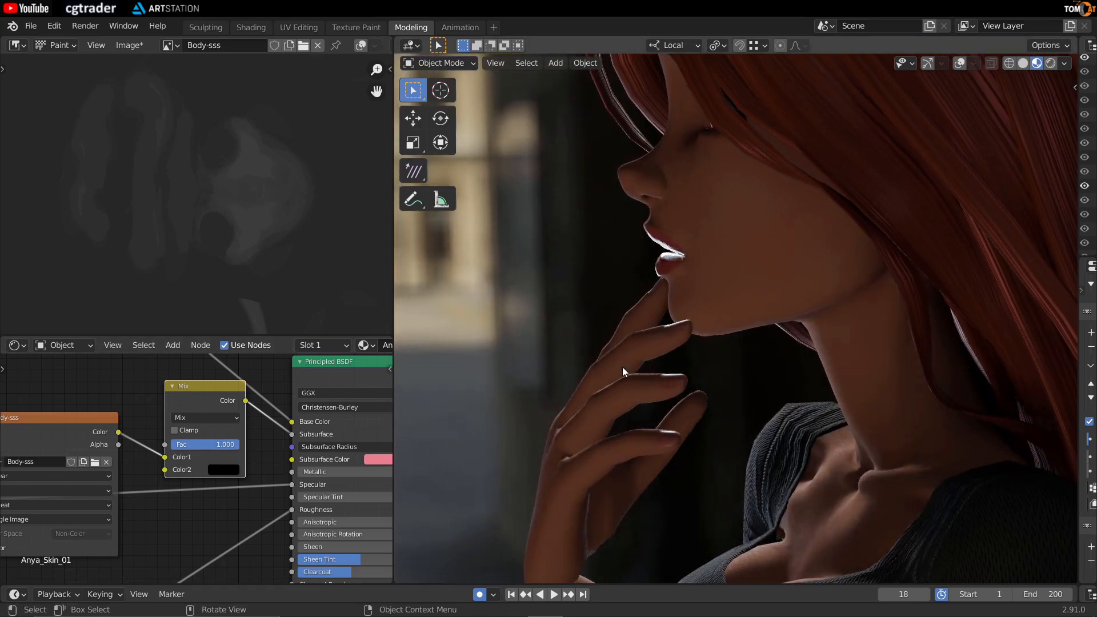
{"action": "left_click_drag", "start_coordinate": [232, 448], "coordinate": [171, 449]}
{"action": "middle_click_drag", "start_coordinate": [625, 332], "coordinate": [723, 310]}
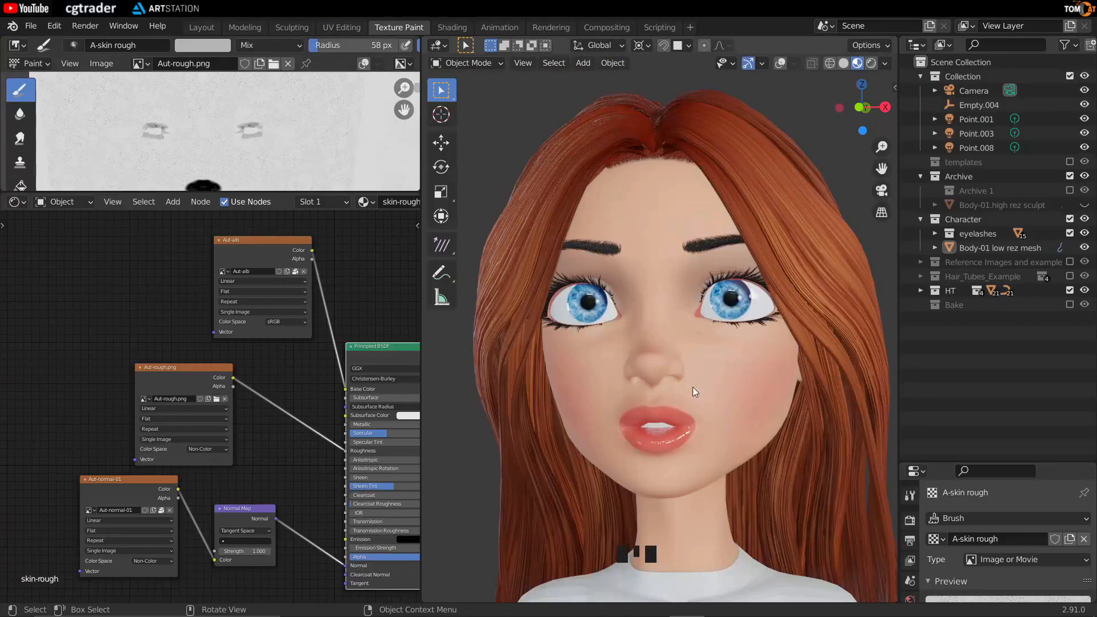
Move the Aut-rough.png texture node farther away from the Principled BSDF to make room in the node tree.
{"action": "middle_click_drag", "start_coordinate": [728, 382], "coordinate": [653, 371]}
{"action": "scroll", "coordinate": [251, 371], "scroll_direction": "down", "scroll_amount": 2}
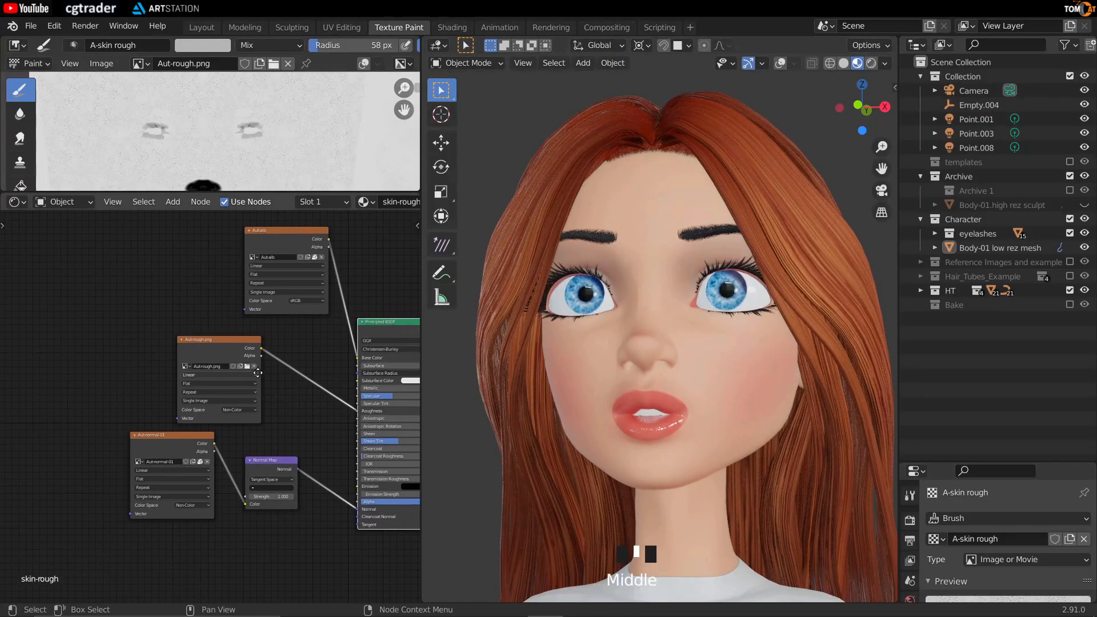
{"action": "left_click_drag", "start_coordinate": [215, 340], "coordinate": [66, 410]}
{"action": "middle_click_drag", "start_coordinate": [251, 367], "coordinate": [173, 361]}
{"action": "scroll", "coordinate": [214, 369], "scroll_direction": "up", "scroll_amount": 2}
{"action": "middle_click_drag", "start_coordinate": [100, 351], "coordinate": [123, 350]}
Duplicate the Aut-normal-01 texture node, place the copy above the original, and unlink the copy's image.
{"action": "left_click", "coordinate": [108, 432]}
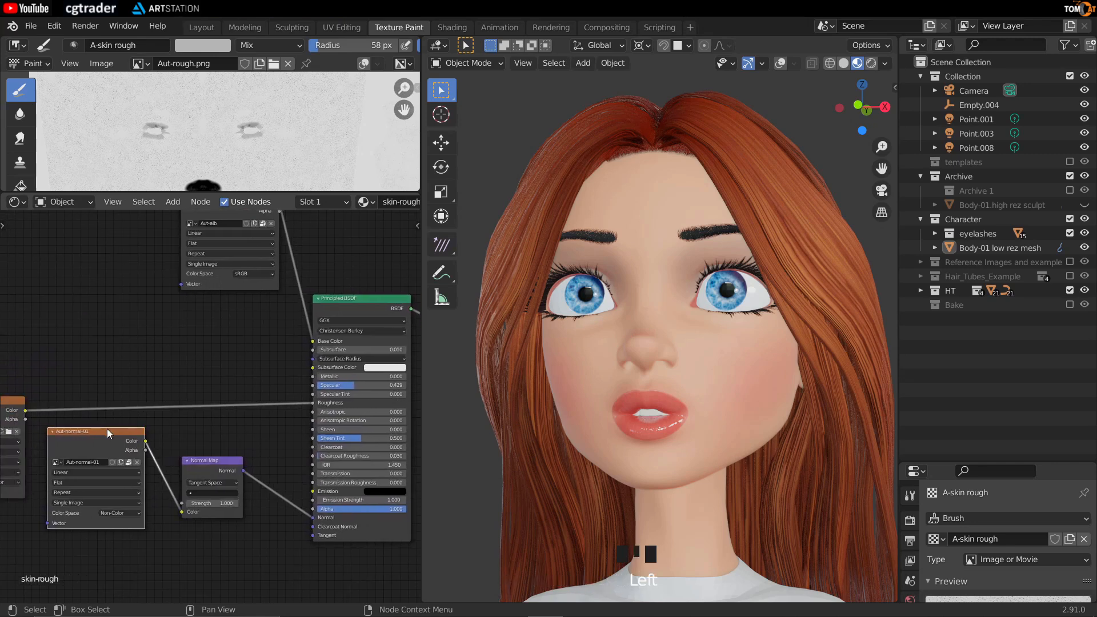
{"action": "key", "text": "shift+d"}
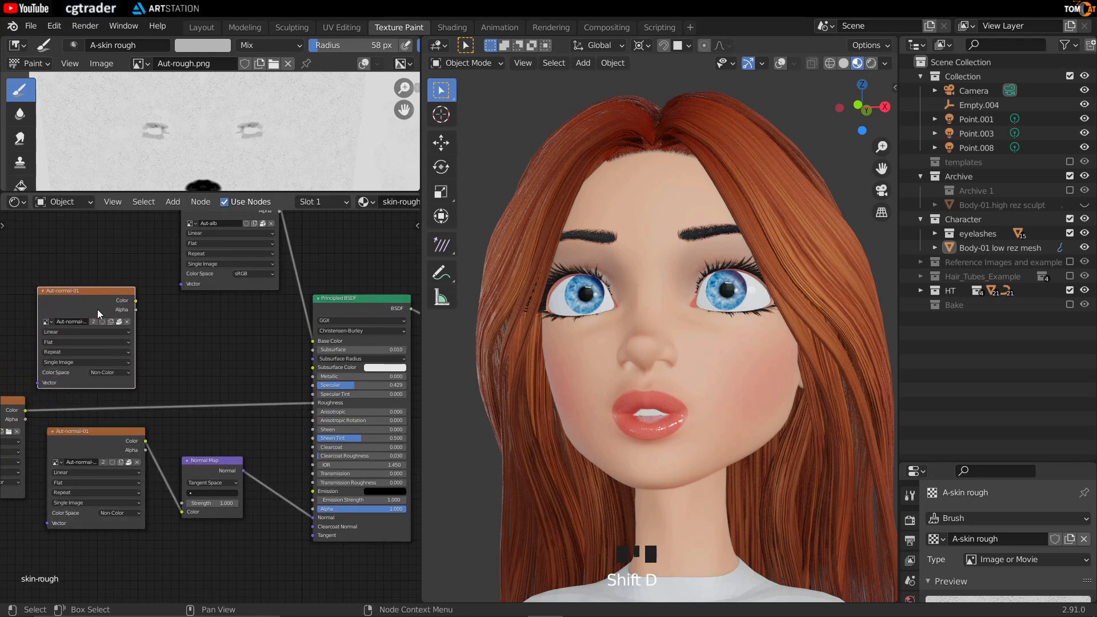
{"action": "left_click", "coordinate": [137, 325]}
{"action": "left_click", "coordinate": [127, 321]}
Create a new image named Aut-sss in the empty texture node, with width and height set to 4096 px.
{"action": "scroll", "coordinate": [105, 354], "scroll_direction": "up", "scroll_amount": 5}
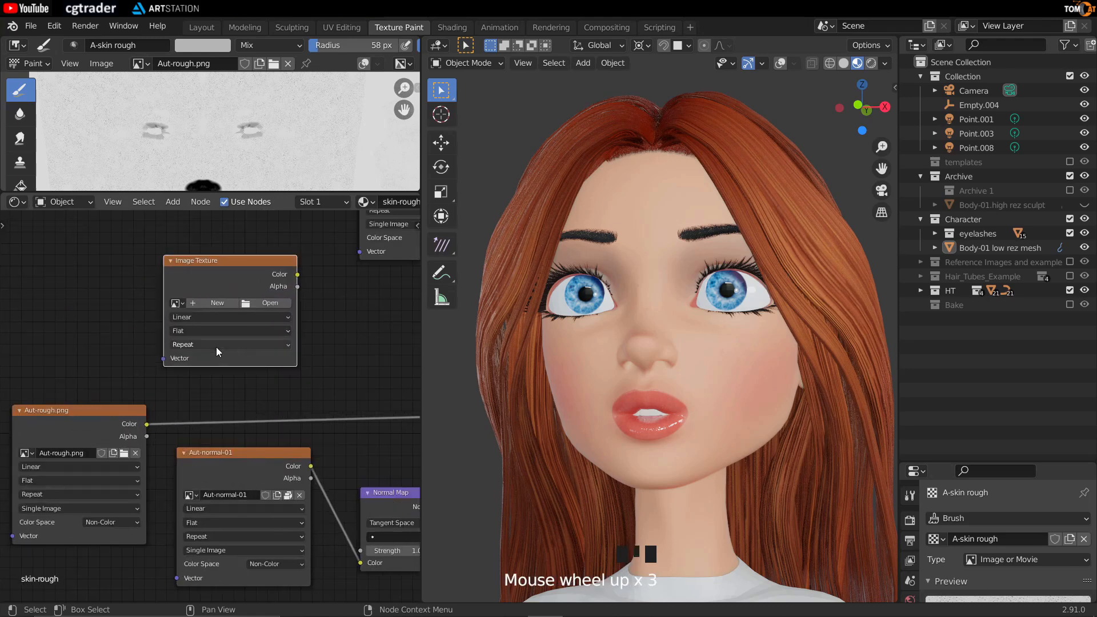
{"action": "left_click", "coordinate": [210, 287]}
{"action": "left_click", "coordinate": [214, 311]}
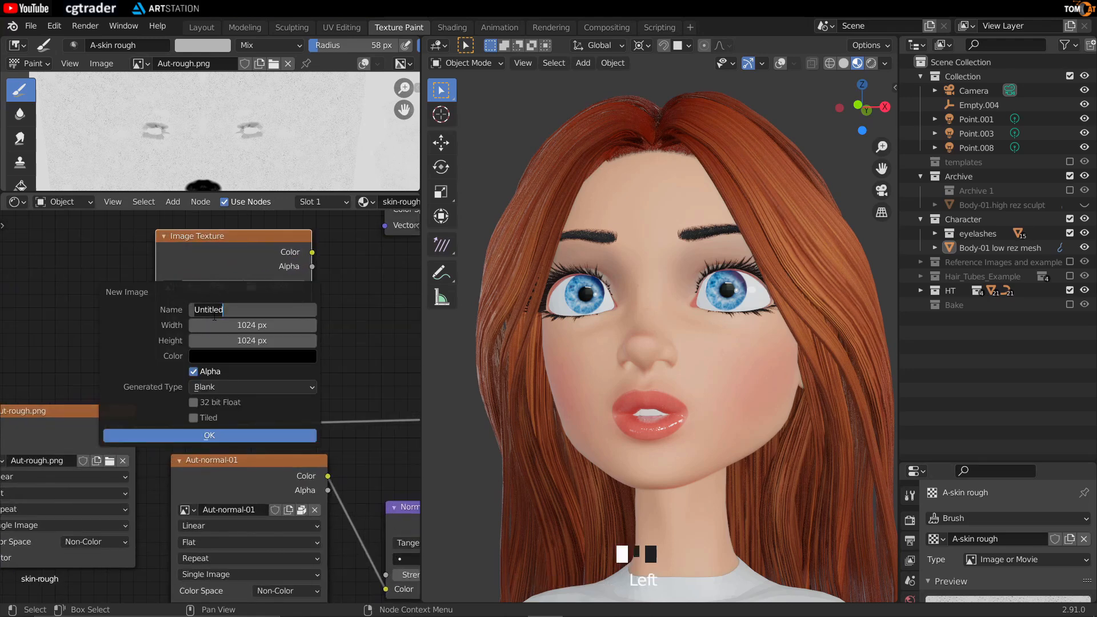
{"action": "type", "text": "Aut-sss"}
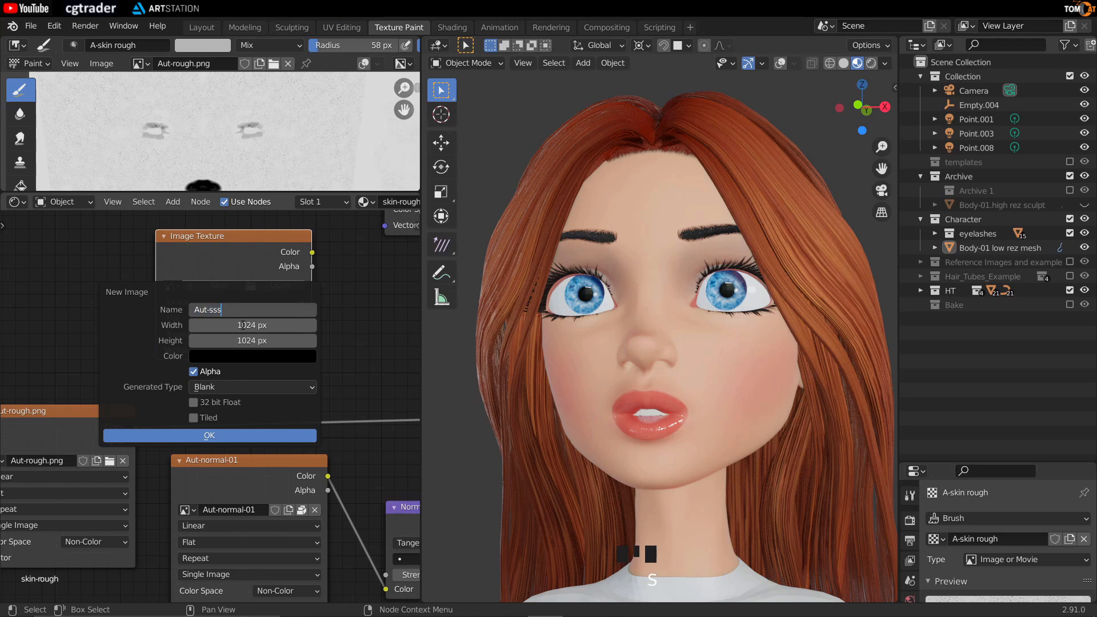
{"action": "key", "text": "Return"}
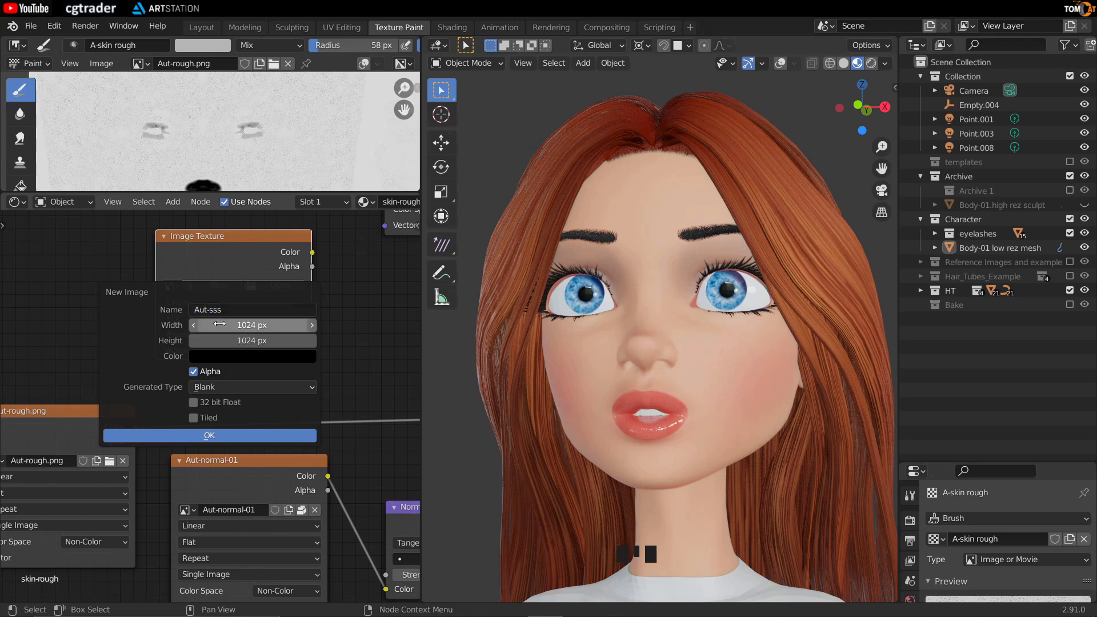
{"action": "left_click", "coordinate": [220, 324]}
{"action": "left_click", "coordinate": [246, 341]}
{"action": "type", "text": "4096"}
{"action": "key", "text": "Return"}
{"action": "left_click", "coordinate": [193, 436]}
Set the color space of the Aut-sss texture node to Non-Color.
{"action": "scroll", "coordinate": [251, 374], "scroll_direction": "down", "scroll_amount": 1}
{"action": "left_click", "coordinate": [258, 369]}
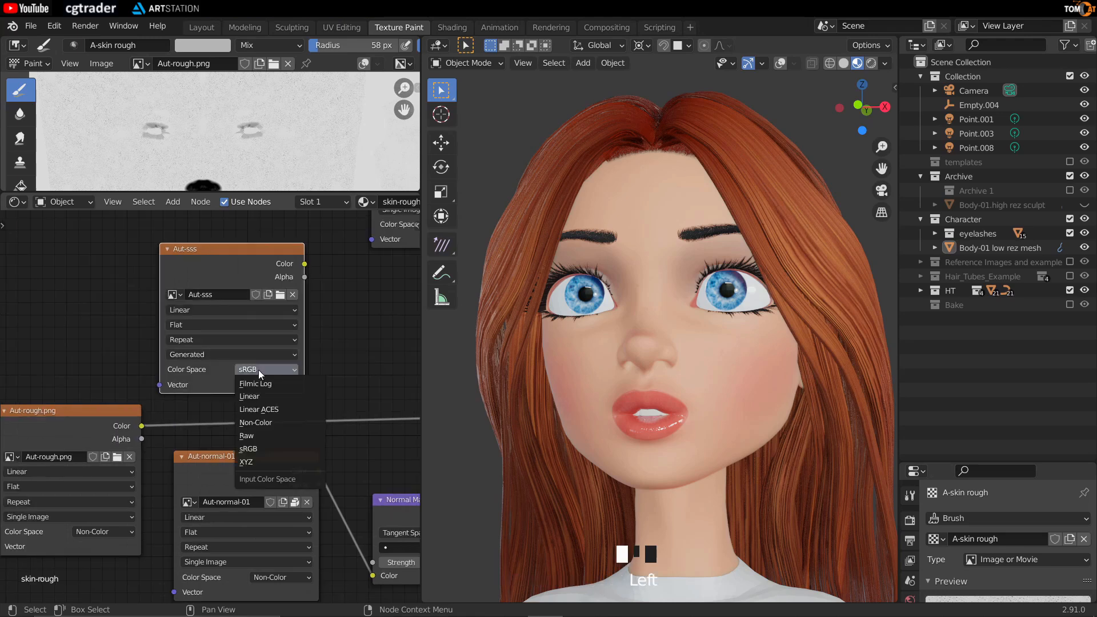
{"action": "left_click", "coordinate": [266, 424]}
Connect the Aut-sss node's Color output to the Subsurface input of the Principled BSDF.
{"action": "middle_click_drag", "start_coordinate": [333, 332], "coordinate": [162, 330]}
{"action": "scroll", "coordinate": [233, 330], "scroll_direction": "down", "scroll_amount": 3}
{"action": "left_click_drag", "start_coordinate": [122, 293], "coordinate": [328, 350]}
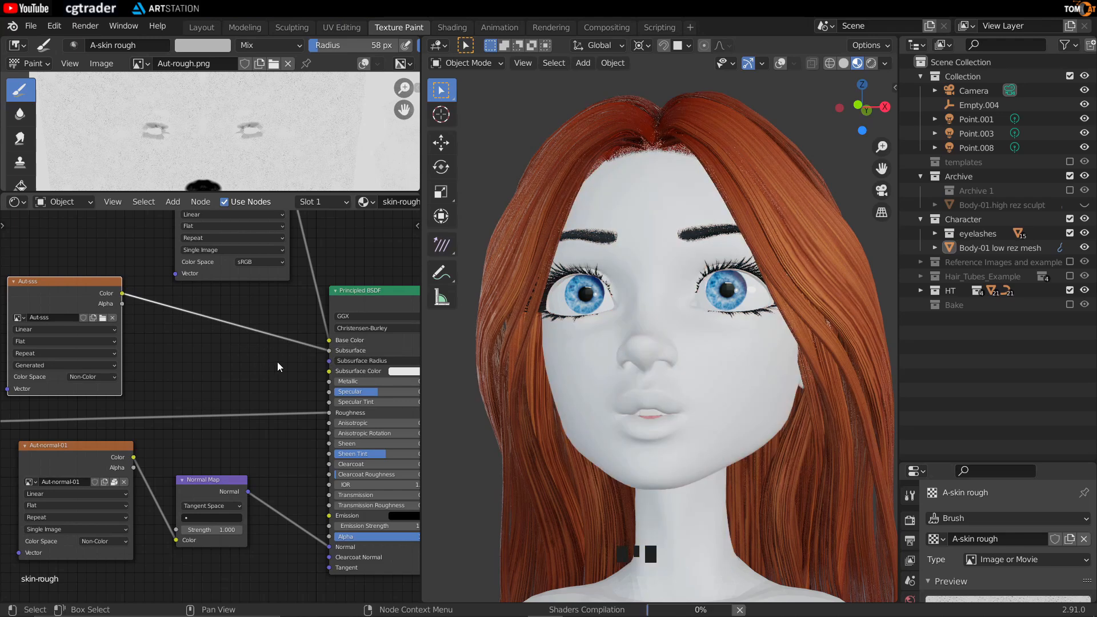
{"action": "middle_click_drag", "start_coordinate": [337, 367], "coordinate": [261, 368]}
{"action": "middle_click_drag", "start_coordinate": [152, 355], "coordinate": [216, 352]}
{"action": "middle_click_drag", "start_coordinate": [617, 370], "coordinate": [605, 321]}
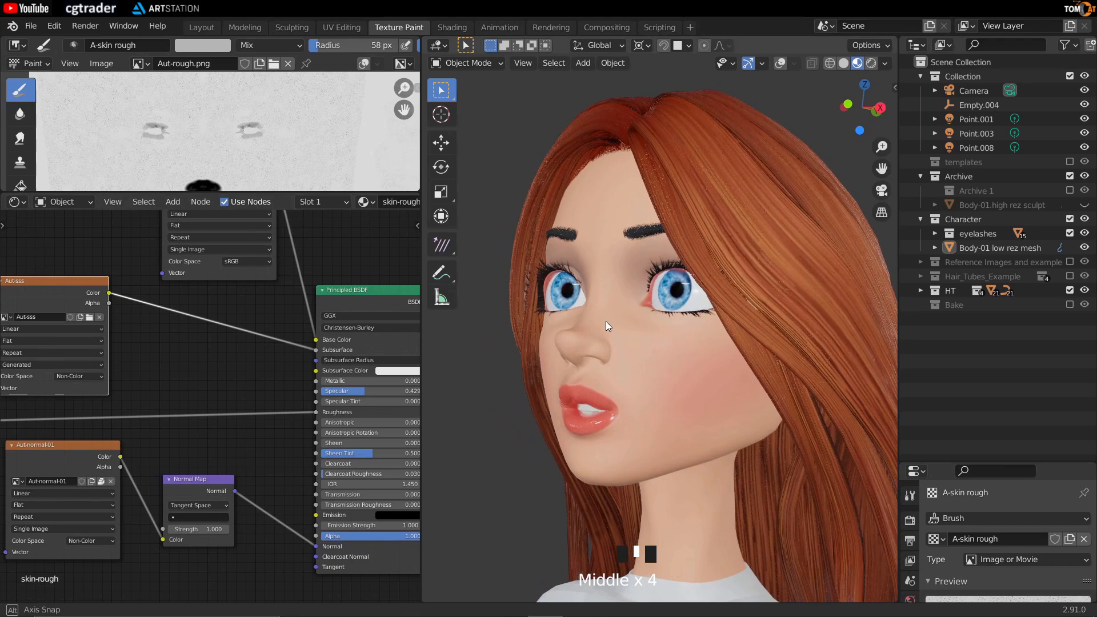
{"action": "middle_click_drag", "start_coordinate": [197, 350], "coordinate": [262, 329]}
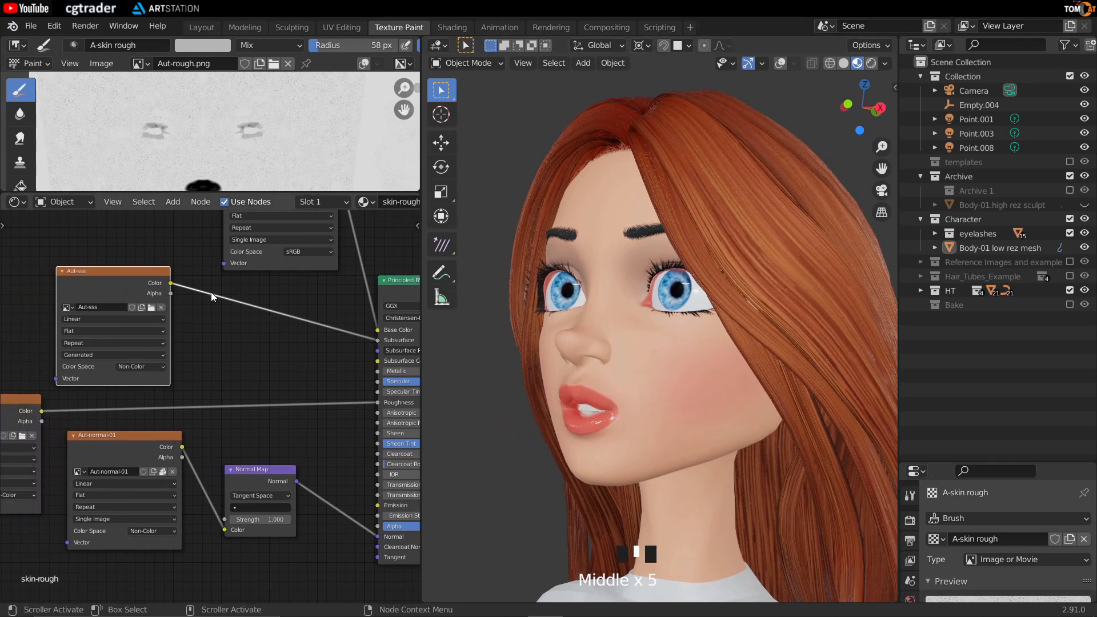
Display the Aut-sss image in the image editor and enlarge that editor downwards over the node area.
{"action": "left_click", "coordinate": [150, 65]}
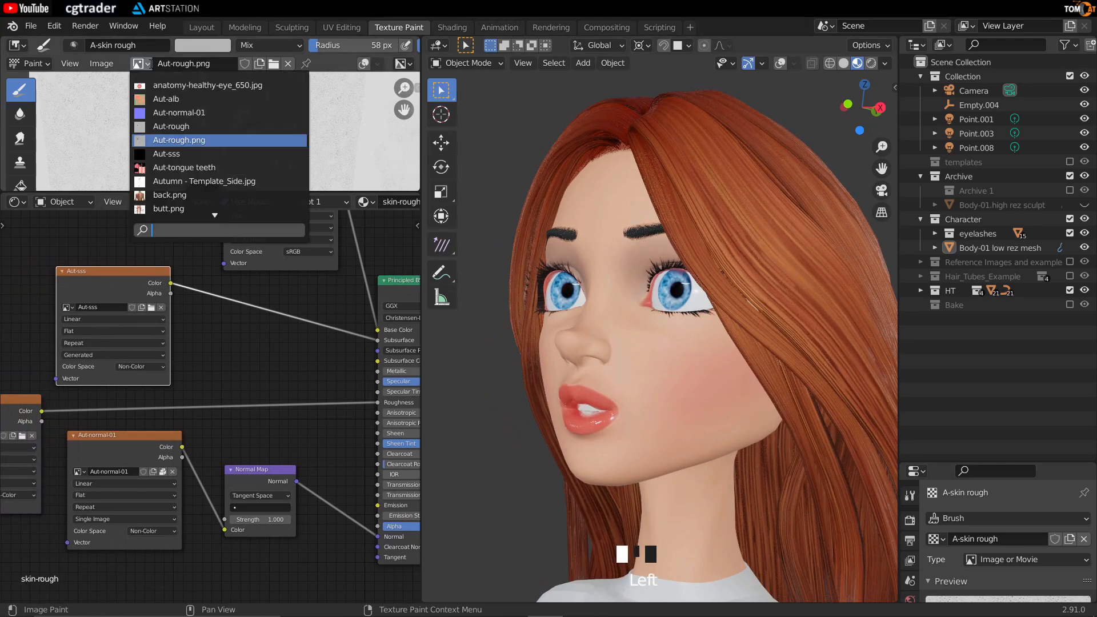
{"action": "left_click", "coordinate": [165, 154]}
{"action": "left_click_drag", "start_coordinate": [162, 193], "coordinate": [164, 416]}
{"action": "scroll", "coordinate": [177, 217], "scroll_direction": "down", "scroll_amount": 2}
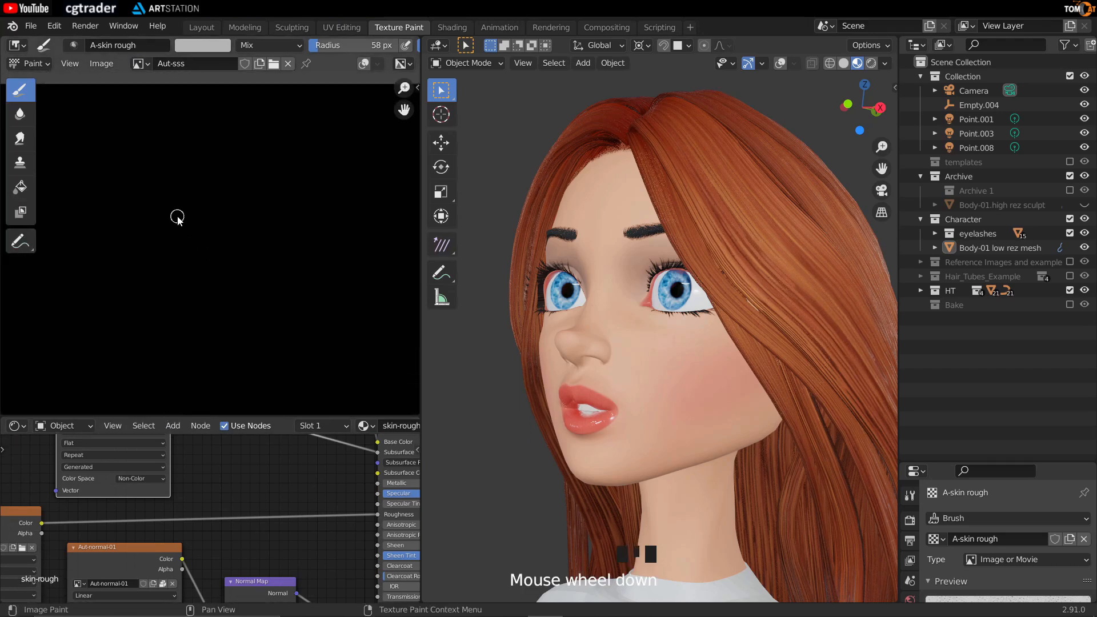
{"action": "scroll", "coordinate": [177, 217], "scroll_direction": "down", "scroll_amount": 1}
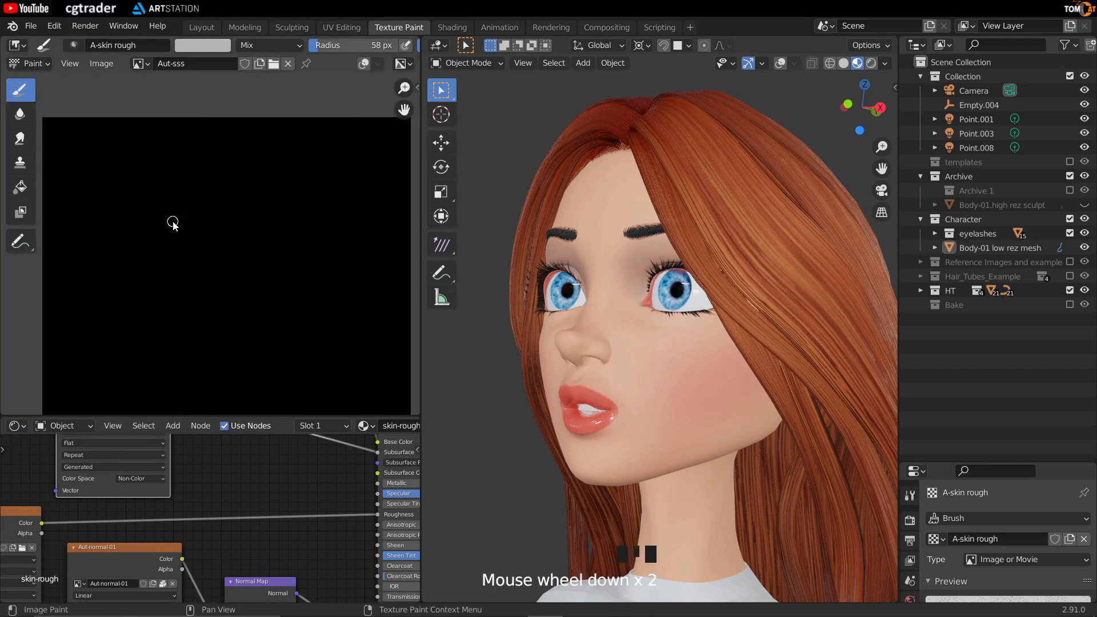
Fill the whole Aut-sss image with a near-black grey whose HSV value is 0.025, using the Fill tool.
{"action": "left_click", "coordinate": [20, 186]}
{"action": "key", "text": "n"}
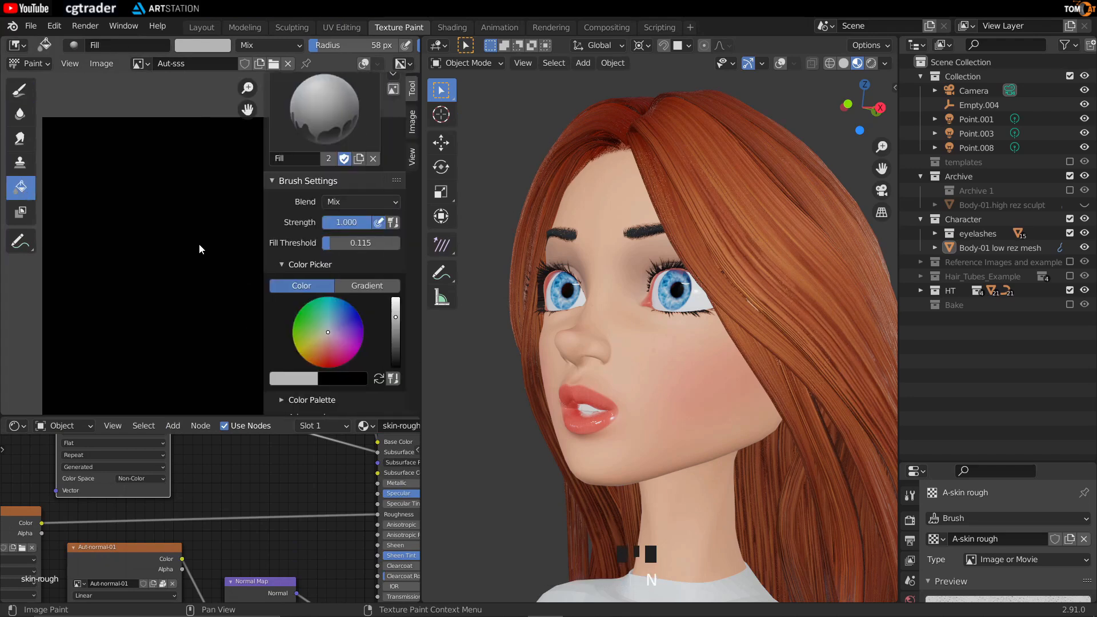
{"action": "left_click", "coordinate": [334, 378]}
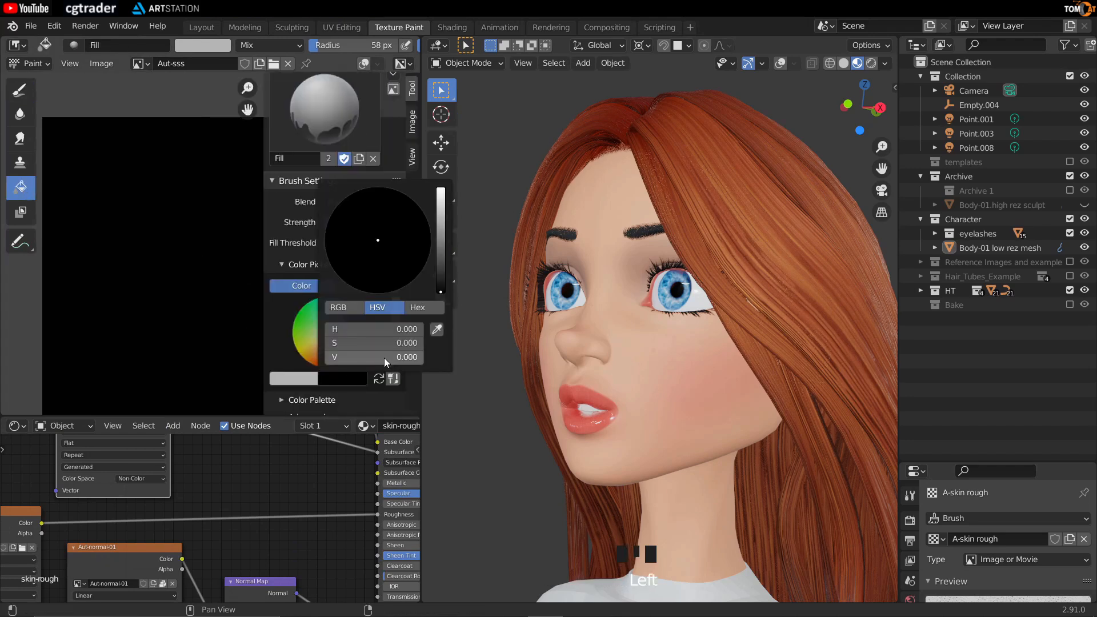
{"action": "left_click_drag", "start_coordinate": [360, 358], "coordinate": [404, 360]}
{"action": "left_click", "coordinate": [404, 360]}
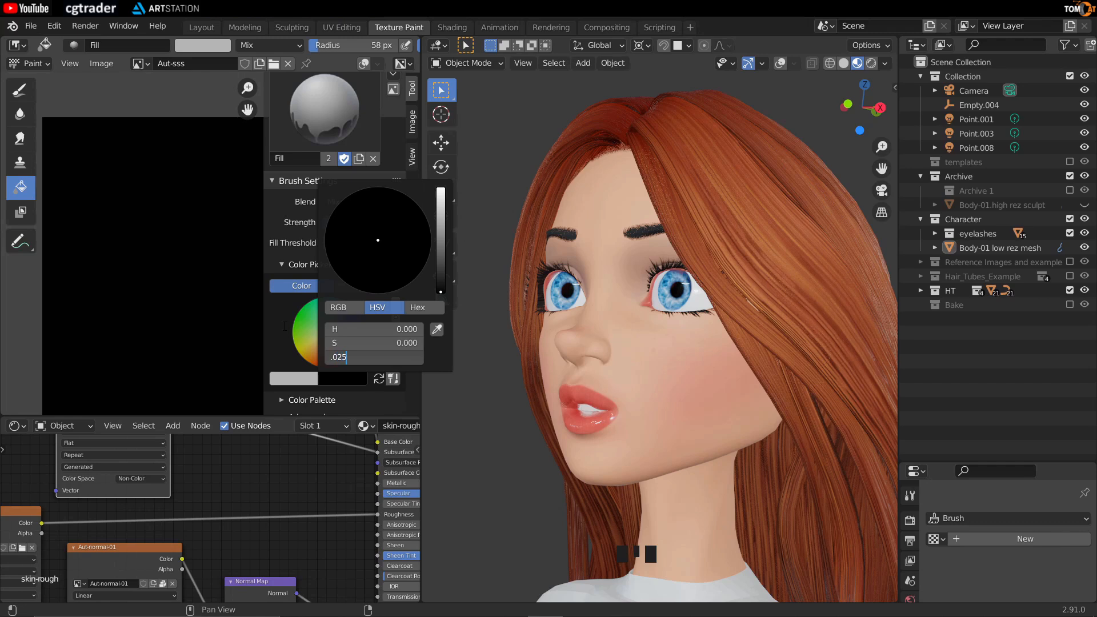
{"action": "key", "text": "Return"}
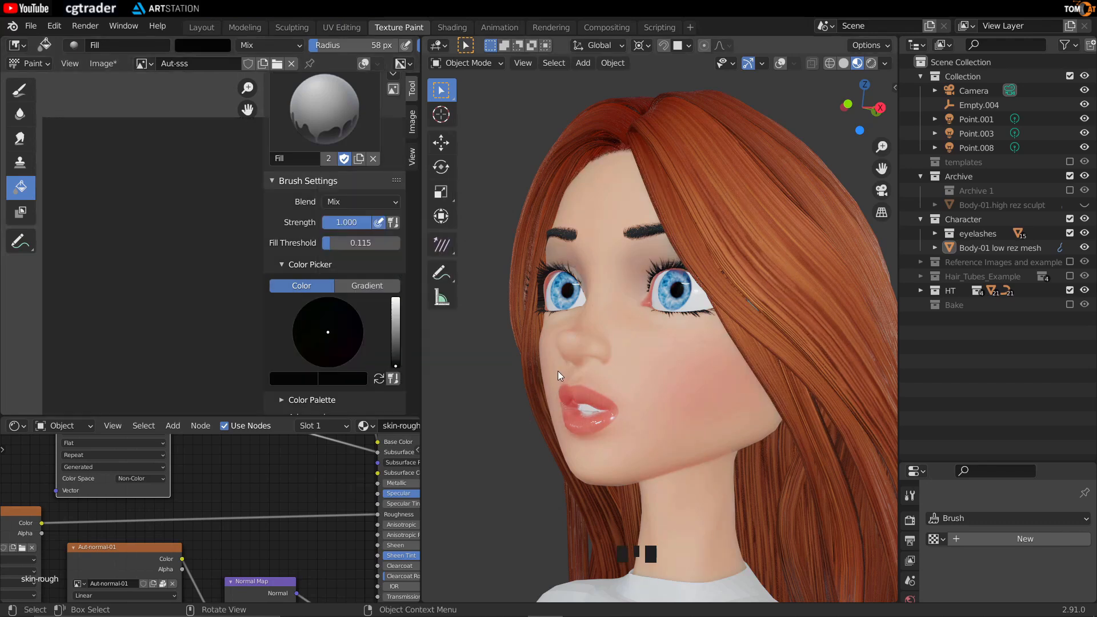
Compare the face from several angles with Aut-sss disconnected from the Subsurface input and reconnected to it.
{"action": "scroll", "coordinate": [554, 371], "scroll_direction": "up", "scroll_amount": 3}
{"action": "middle_click_drag", "start_coordinate": [524, 345], "coordinate": [500, 355]}
{"action": "scroll", "coordinate": [548, 327], "scroll_direction": "down", "scroll_amount": 2}
{"action": "scroll", "coordinate": [538, 329], "scroll_direction": "down", "scroll_amount": 2}
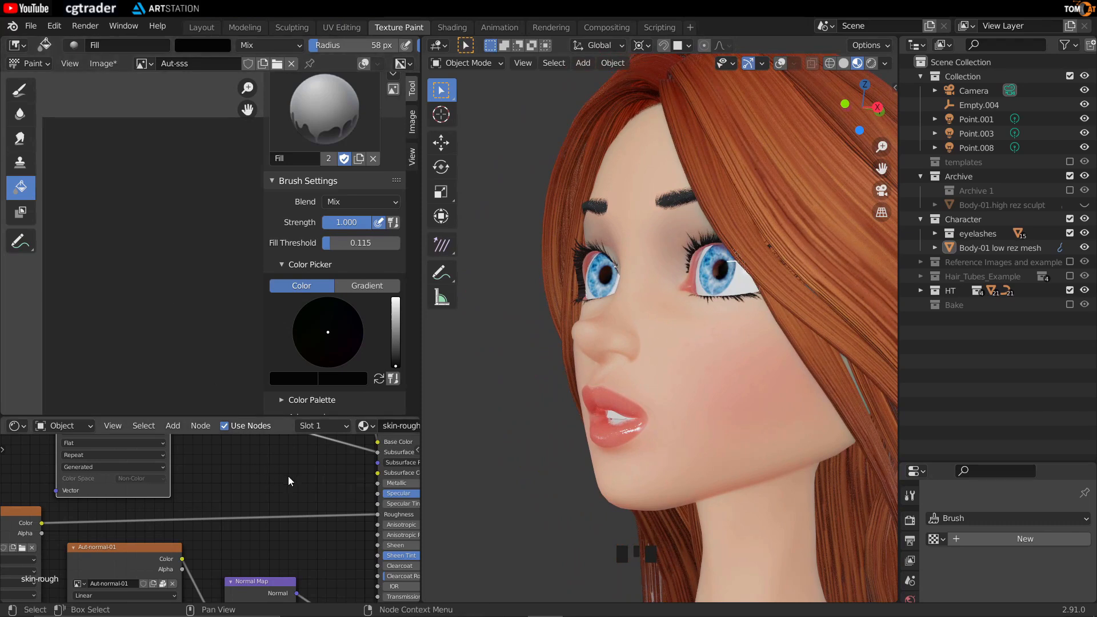
{"action": "middle_click_drag", "start_coordinate": [304, 479], "coordinate": [329, 539]}
{"action": "left_click_drag", "start_coordinate": [344, 527], "coordinate": [303, 527]}
{"action": "middle_click_drag", "start_coordinate": [517, 395], "coordinate": [566, 367]}
{"action": "left_click_drag", "start_coordinate": [140, 468], "coordinate": [345, 525]}
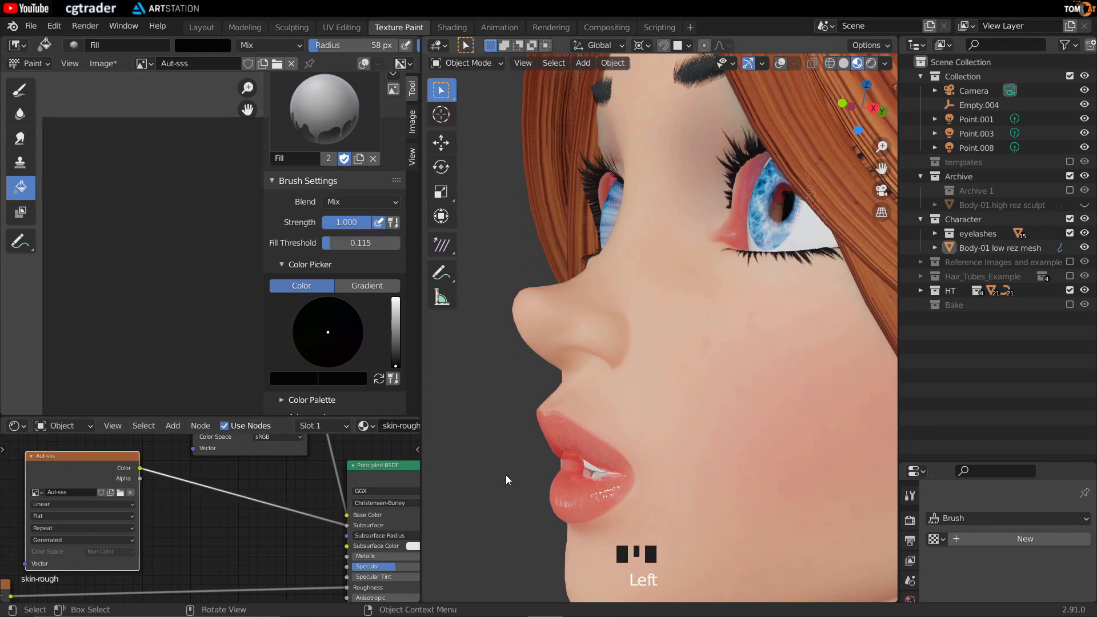
{"action": "middle_click_drag", "start_coordinate": [520, 424], "coordinate": [746, 314]}
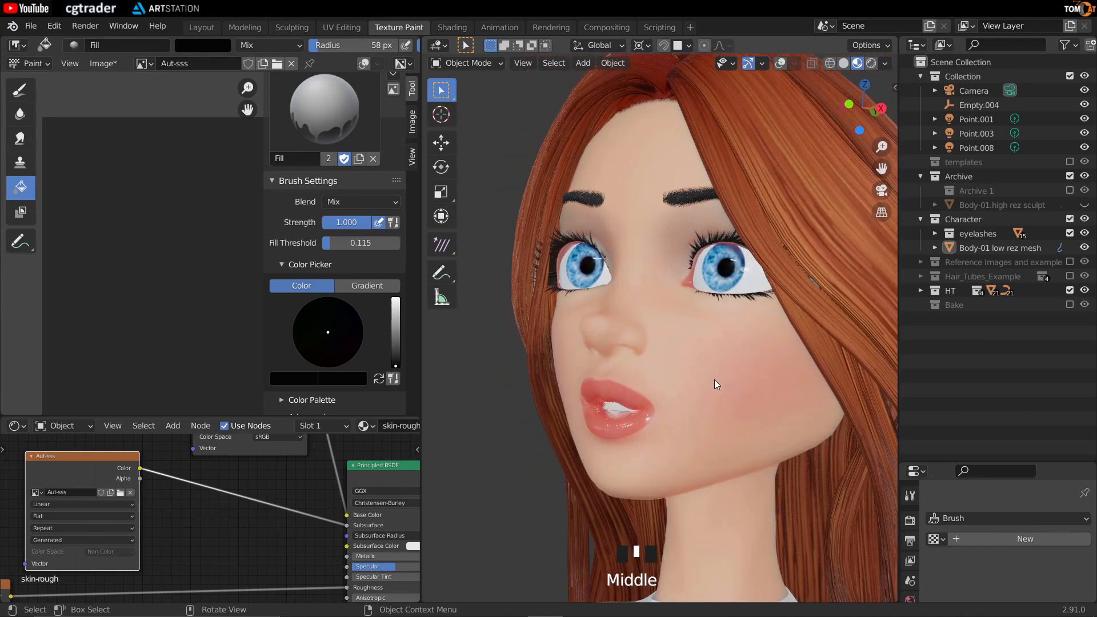
{"action": "middle_click_drag", "start_coordinate": [714, 379], "coordinate": [676, 362]}
{"action": "middle_click_drag", "start_coordinate": [607, 322], "coordinate": [595, 350]}
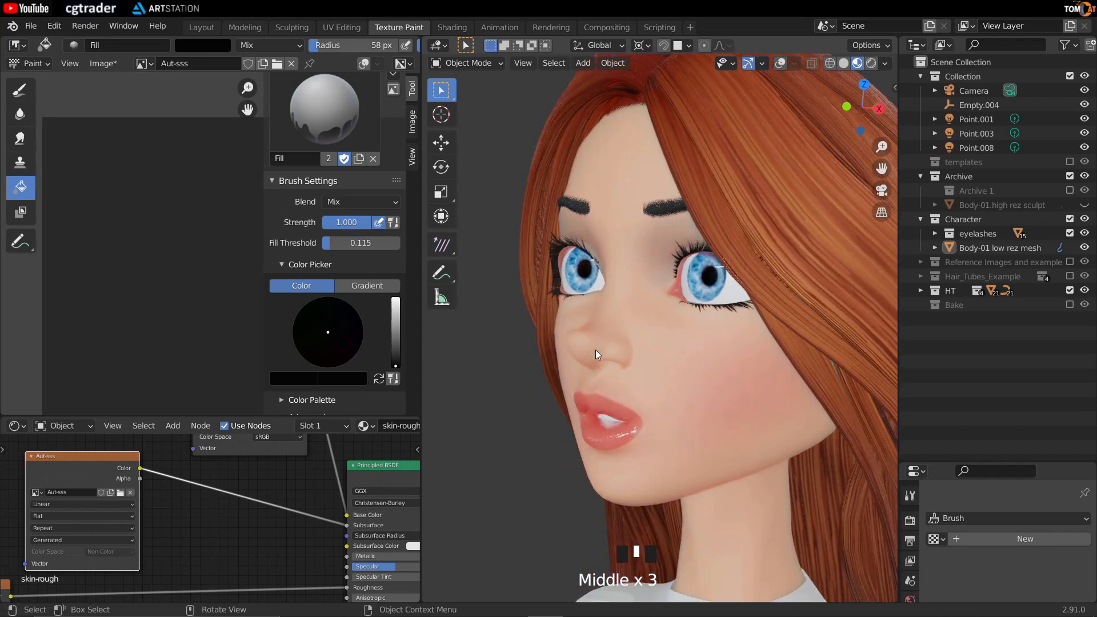
{"action": "middle_click_drag", "start_coordinate": [517, 344], "coordinate": [594, 348]}
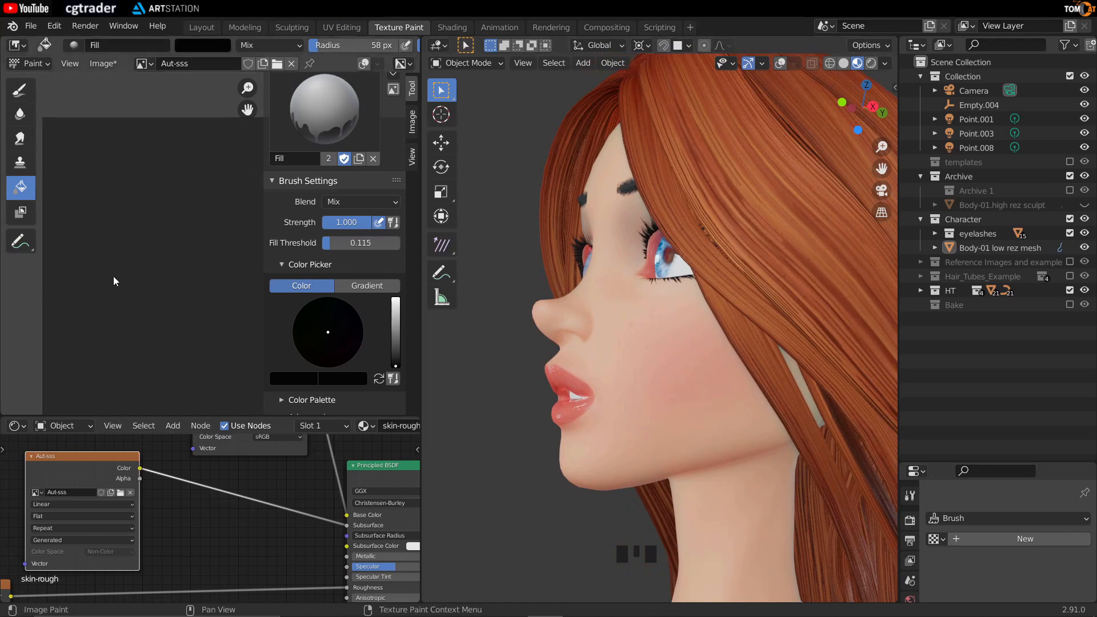
{"action": "middle_click_drag", "start_coordinate": [584, 328], "coordinate": [623, 289]}
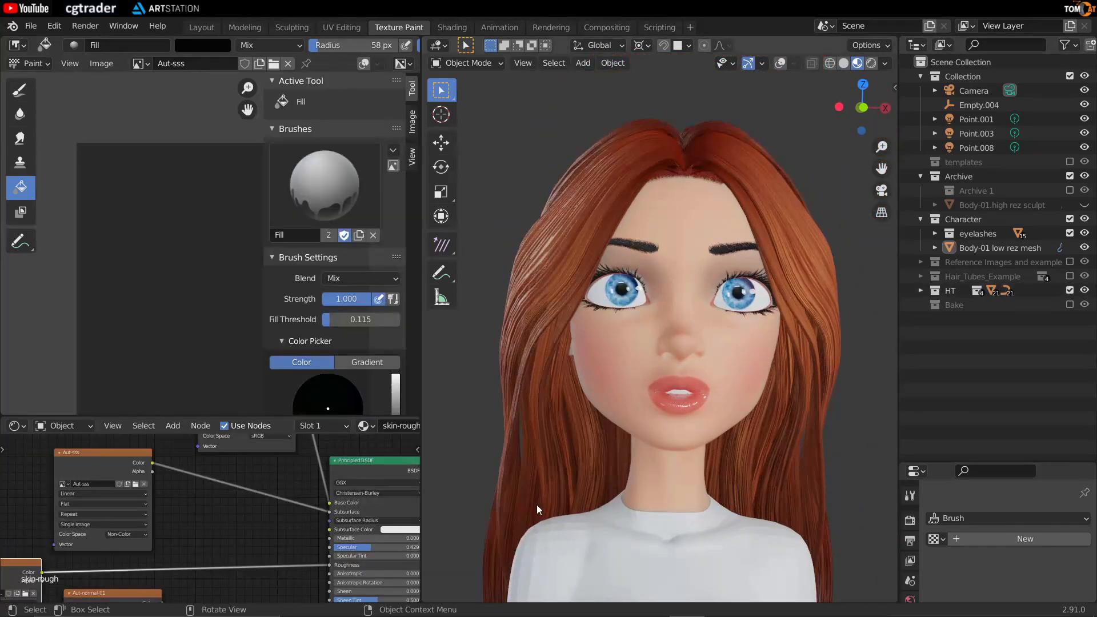
Compare the character's viewport lighting by disabling Scene Lights and enabling it again.
{"action": "middle_click_drag", "start_coordinate": [617, 373], "coordinate": [727, 335]}
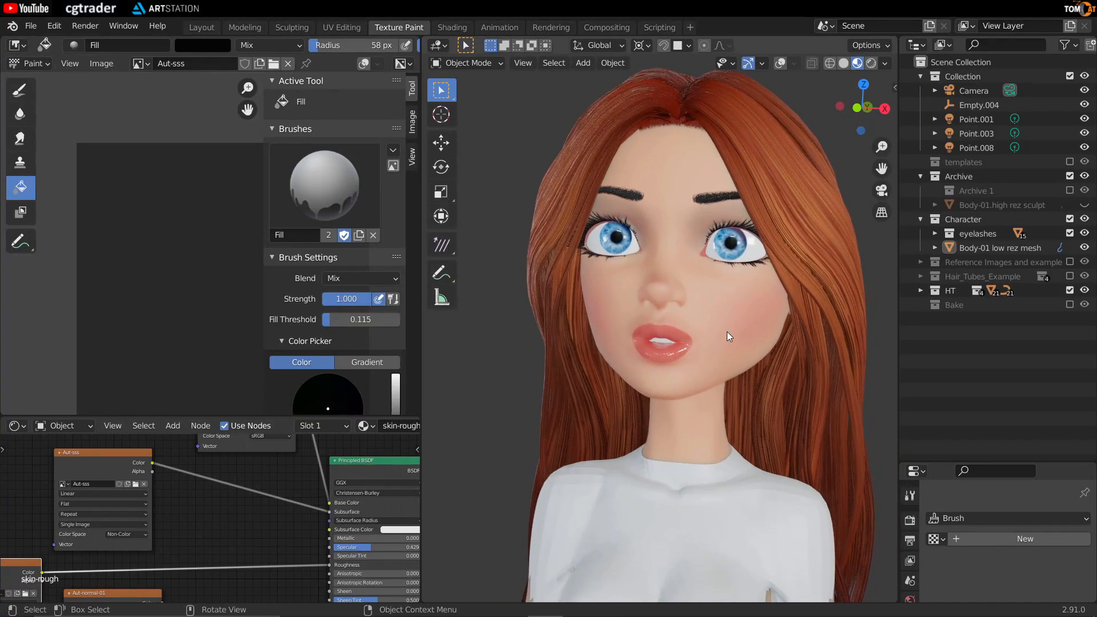
{"action": "left_click", "coordinate": [884, 63]}
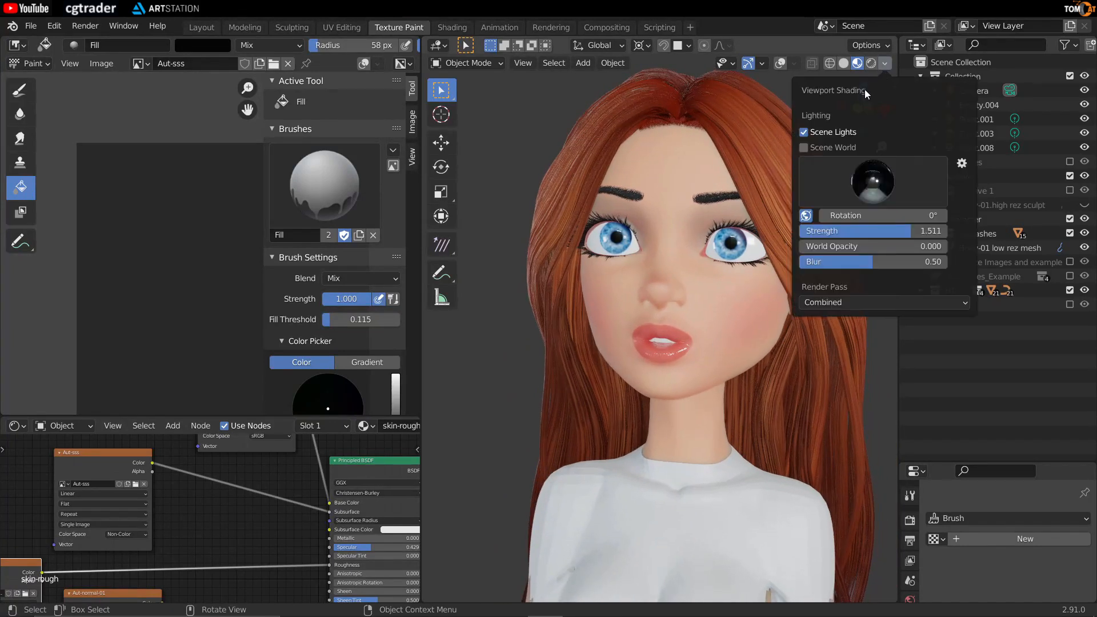
{"action": "left_click", "coordinate": [807, 132]}
{"action": "left_click", "coordinate": [807, 134]}
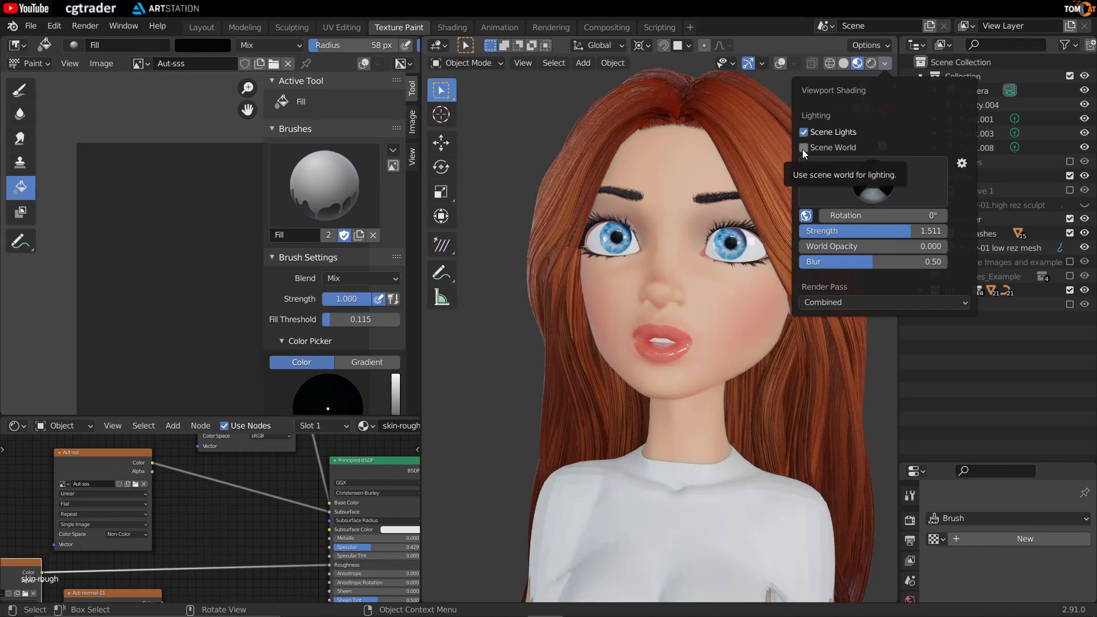
Toggle Scene World on and off, switch the viewport to a different studio HDRI, and lower its strength.
{"action": "left_click", "coordinate": [802, 148]}
{"action": "left_click", "coordinate": [802, 149]}
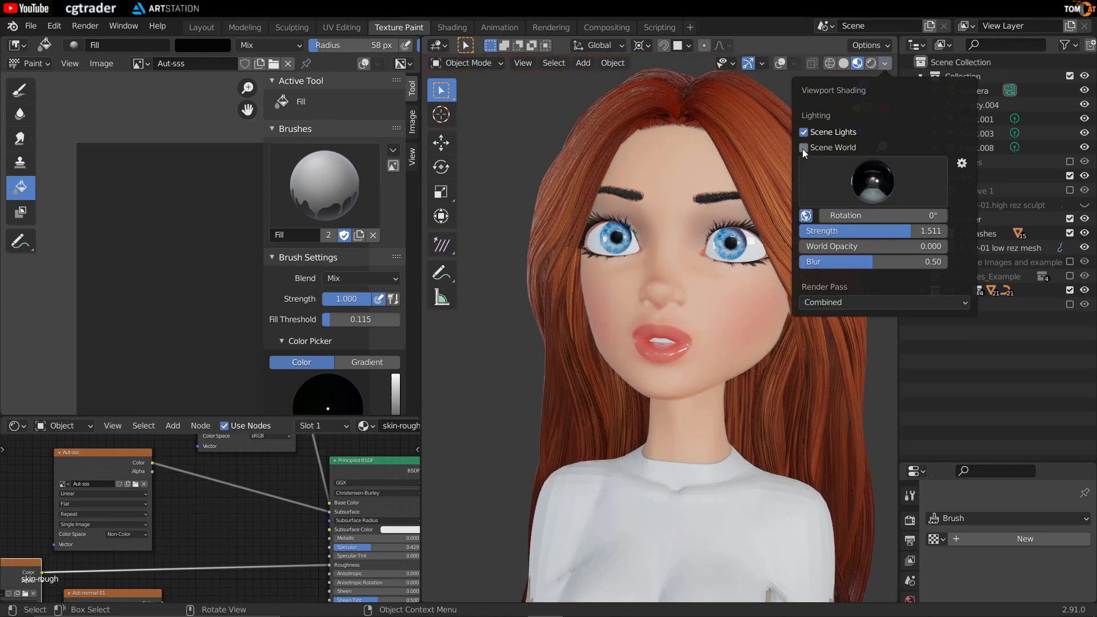
{"action": "left_click", "coordinate": [865, 186]}
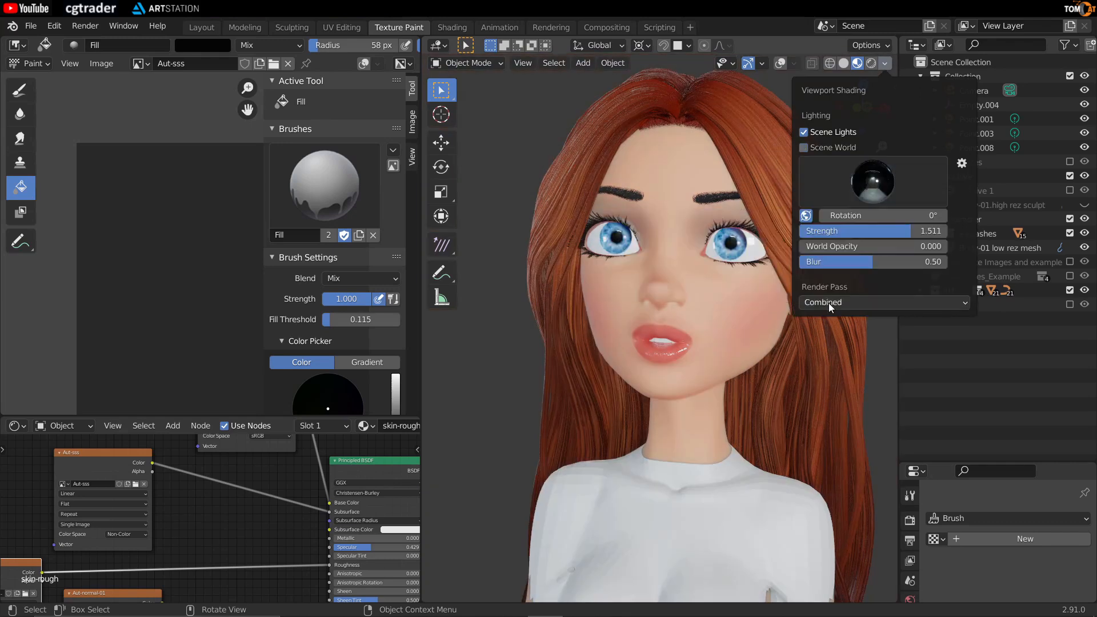
{"action": "left_click", "coordinate": [878, 177]}
{"action": "left_click", "coordinate": [848, 279]}
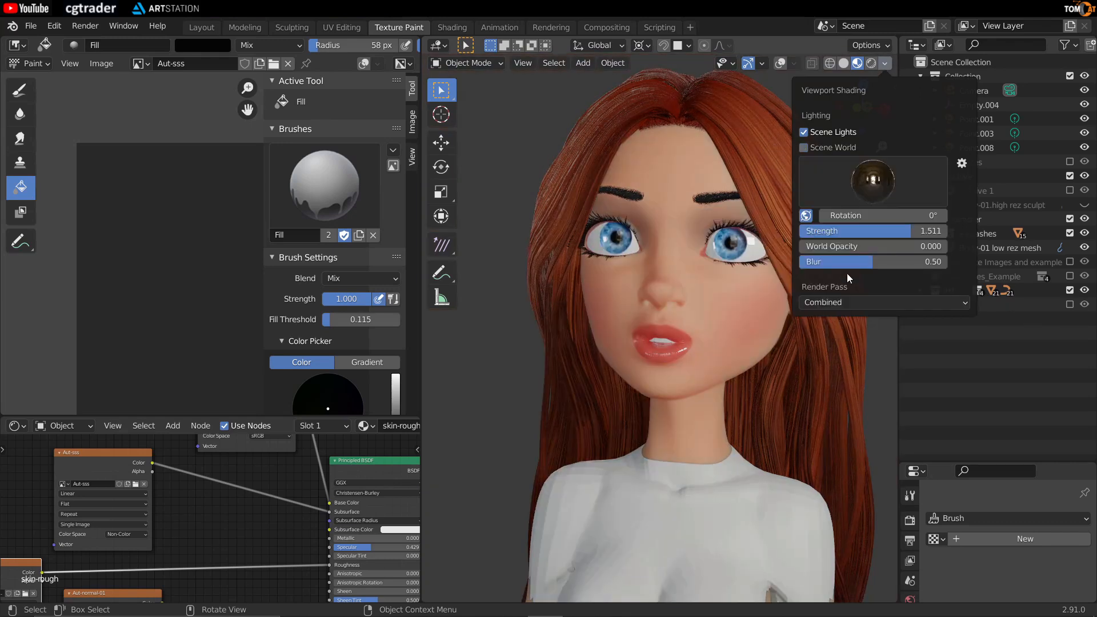
{"action": "mouse_move", "coordinate": [859, 234]}
{"action": "left_mouse_down"}
{"action": "mouse_move", "coordinate": [799, 234]}
{"action": "mouse_move", "coordinate": [812, 234]}
{"action": "left_mouse_up"}
{"action": "middle_click_drag", "start_coordinate": [707, 252], "coordinate": [685, 252]}
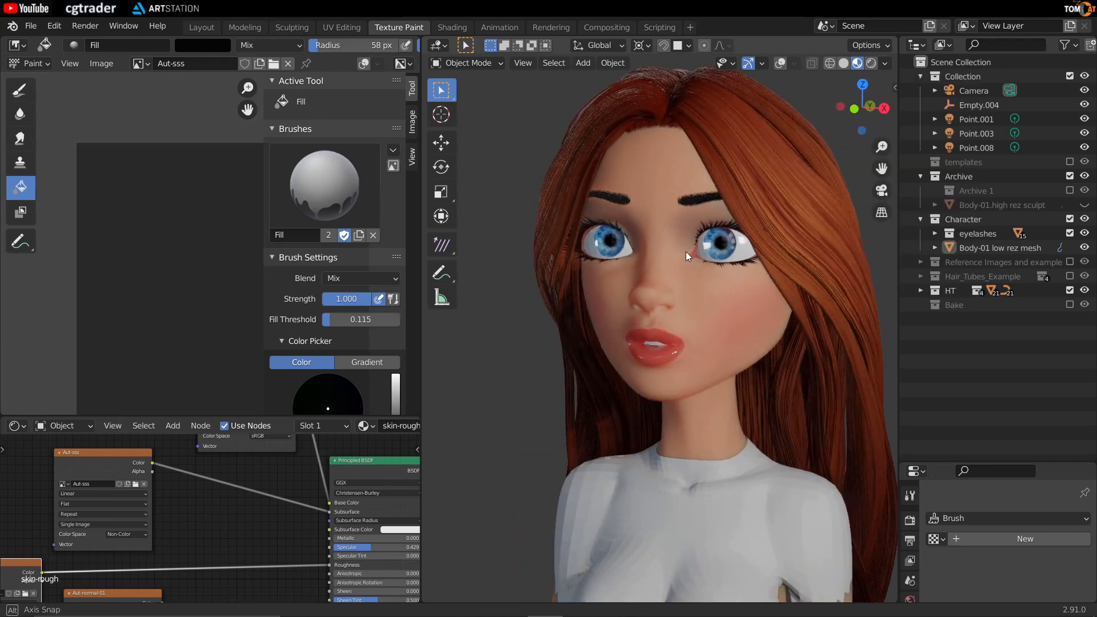
{"action": "scroll", "coordinate": [685, 252], "scroll_direction": "down", "scroll_amount": 1}
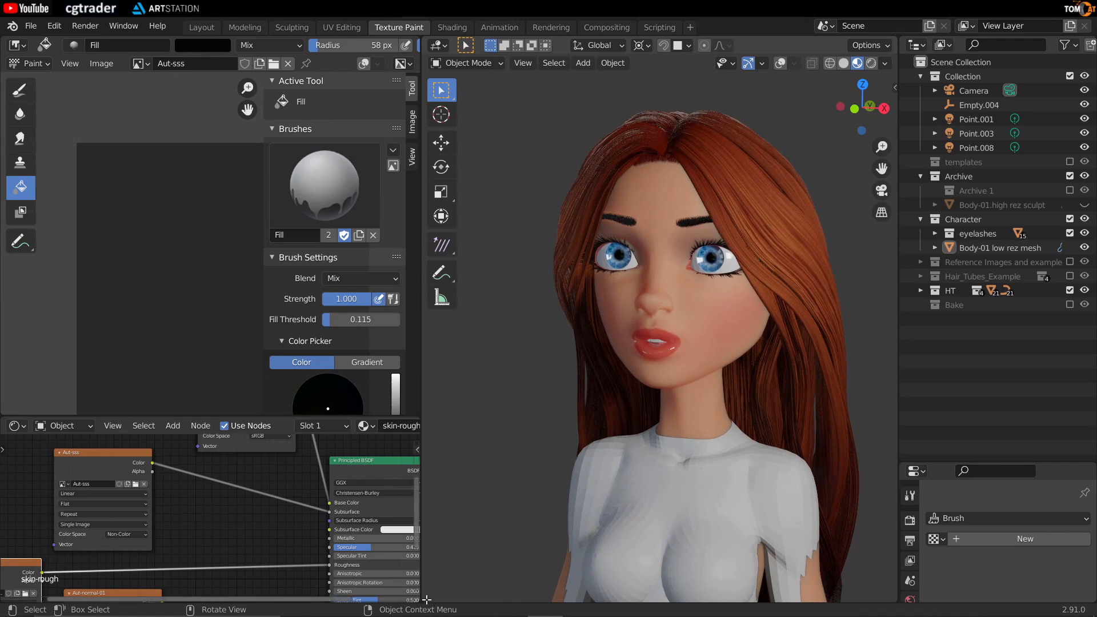
Split the 3D viewport into two stacked views and enable overlays in both.
{"action": "left_click_drag", "start_coordinate": [425, 594], "coordinate": [443, 378]}
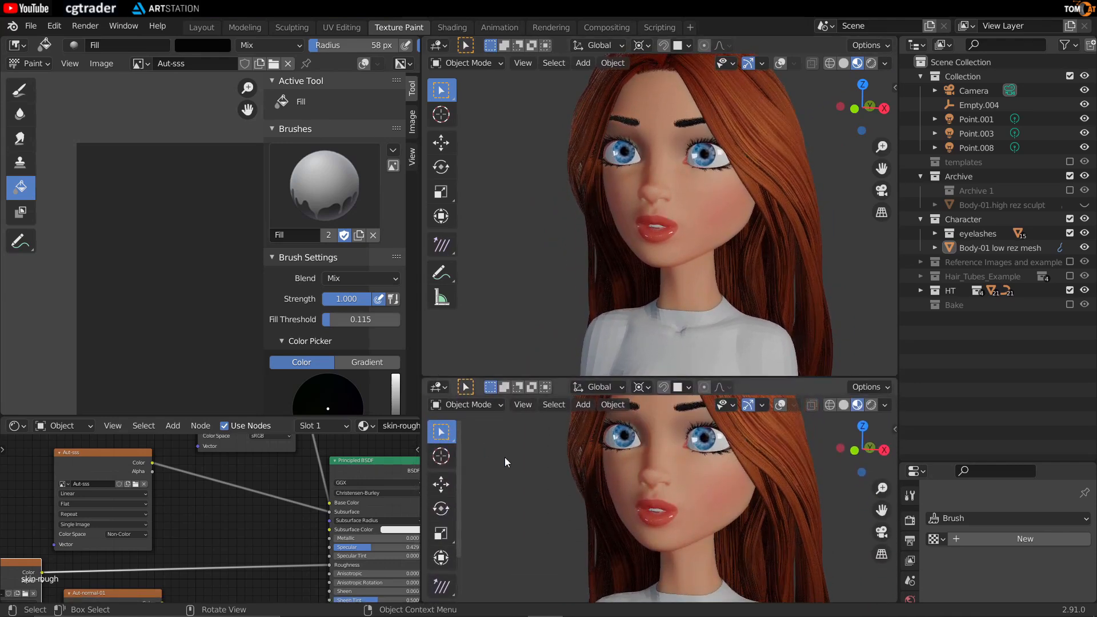
{"action": "scroll", "coordinate": [587, 448], "scroll_direction": "down", "scroll_amount": 3}
{"action": "key", "text": "shift+alt+z"}
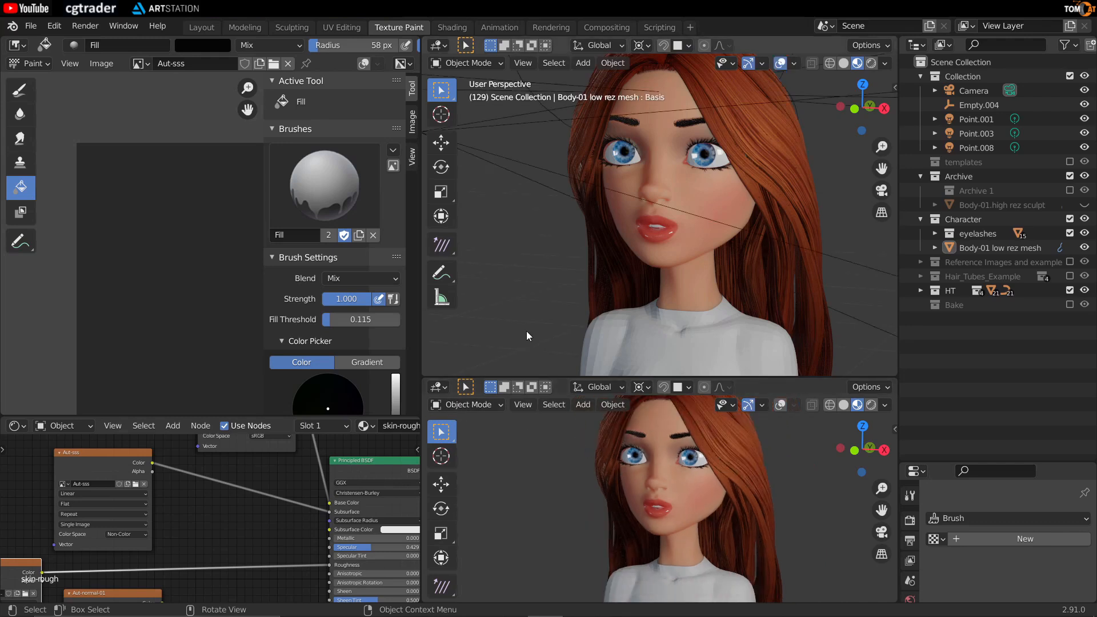
{"action": "key", "text": "n"}
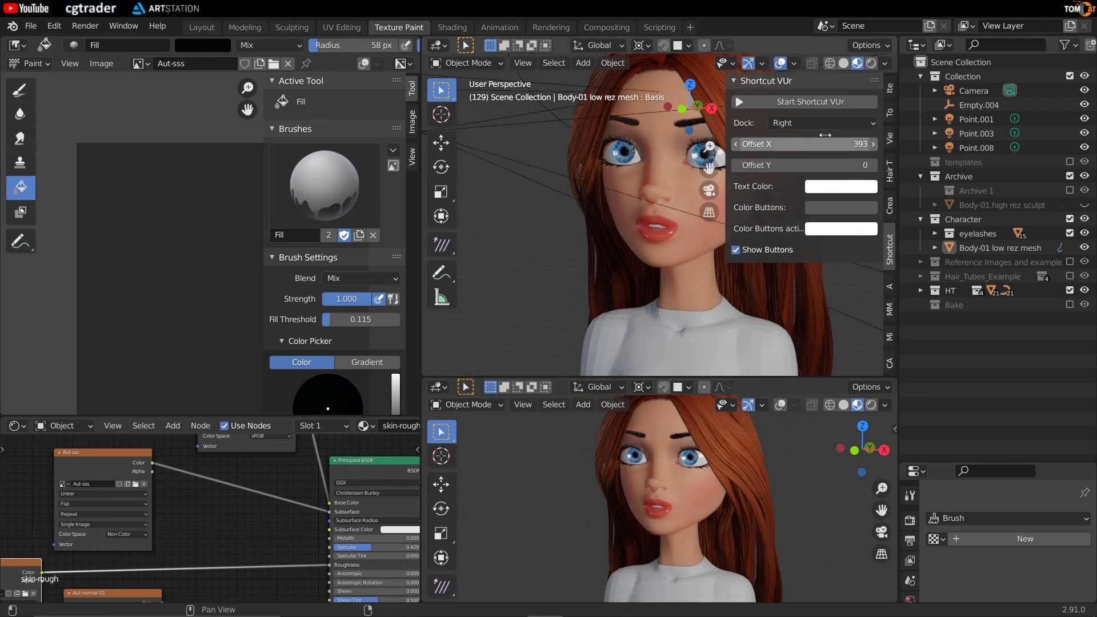
{"action": "key", "text": "n"}
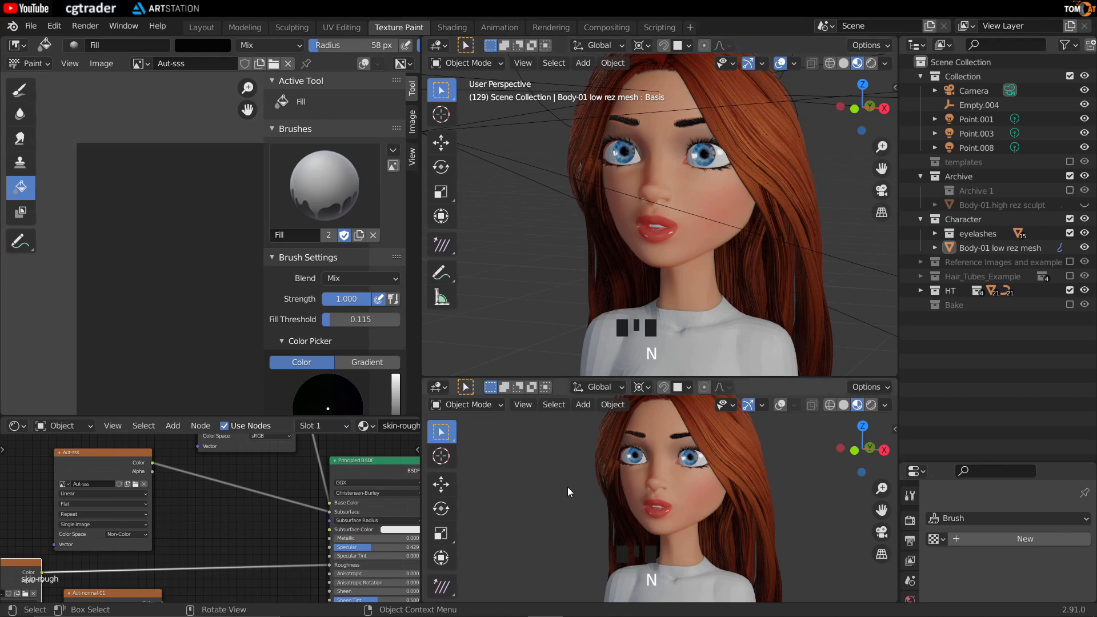
{"action": "key", "text": "shift+alt+z"}
Examine the placement of the point lights around the character in the lower viewport, selecting them one at a time.
{"action": "scroll", "coordinate": [567, 483], "scroll_direction": "down", "scroll_amount": 8}
{"action": "mouse_move", "coordinate": [658, 495]}
{"action": "middle_mouse_down"}
{"action": "mouse_move", "coordinate": [666, 526]}
{"action": "mouse_move", "coordinate": [636, 527]}
{"action": "mouse_move", "coordinate": [657, 503]}
{"action": "middle_mouse_up"}
{"action": "scroll", "coordinate": [663, 513], "scroll_direction": "down", "scroll_amount": 5}
{"action": "middle_click_drag", "start_coordinate": [657, 502], "coordinate": [707, 441], "text": "shift"}
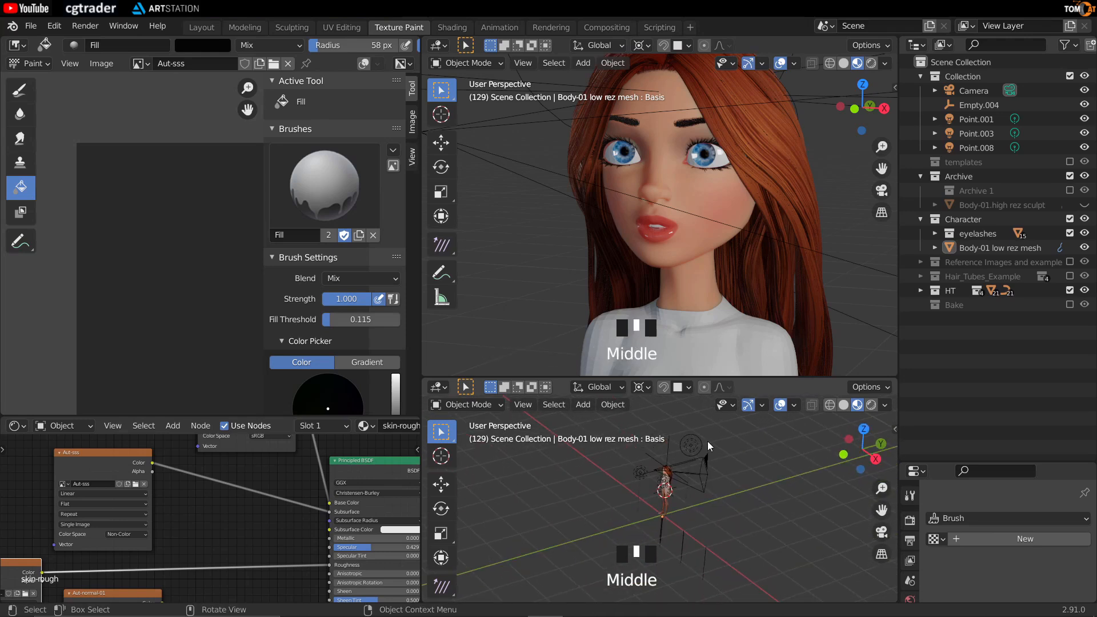
{"action": "left_click", "coordinate": [690, 444]}
{"action": "left_click", "coordinate": [639, 471]}
{"action": "middle_click_drag", "start_coordinate": [602, 478], "coordinate": [591, 510]}
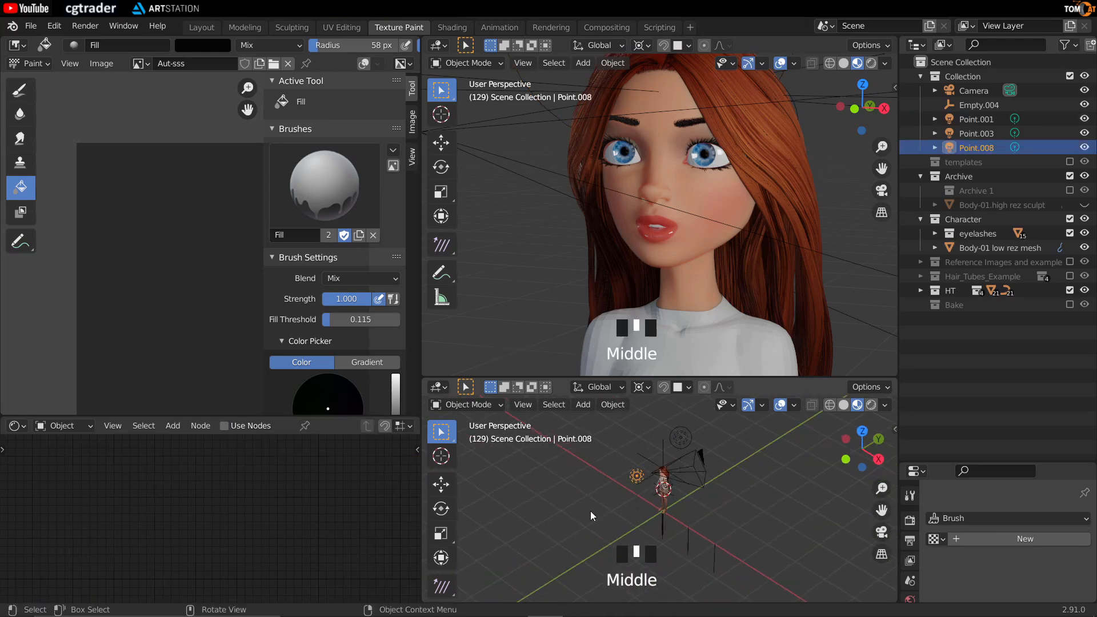
{"action": "middle_click_drag", "start_coordinate": [697, 488], "coordinate": [716, 482]}
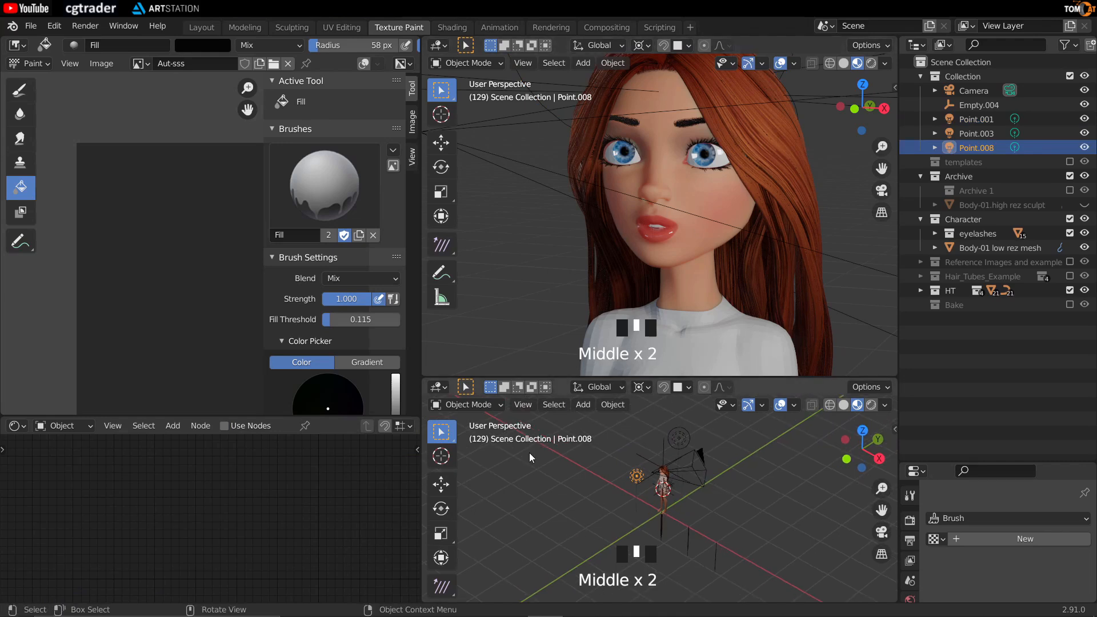
{"action": "middle_click_drag", "start_coordinate": [634, 293], "coordinate": [582, 313]}
Deselect everything, snap the 3D cursor to the world origin, and add a Plain Axes empty there.
{"action": "left_click", "coordinate": [569, 495]}
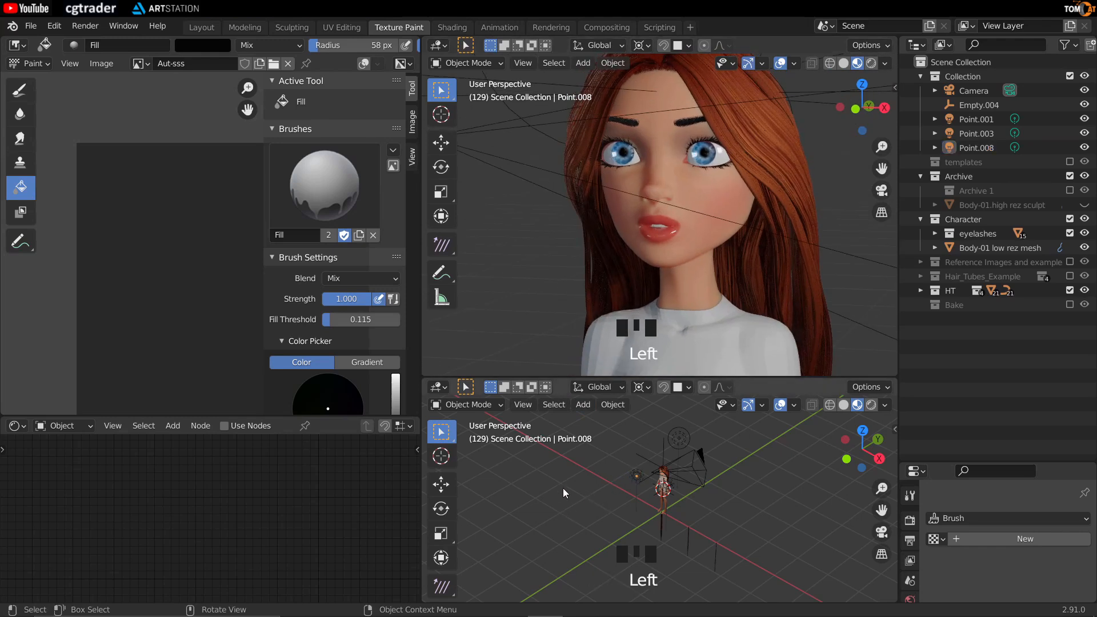
{"action": "left_click", "coordinate": [560, 509]}
{"action": "key", "text": "shift+s"}
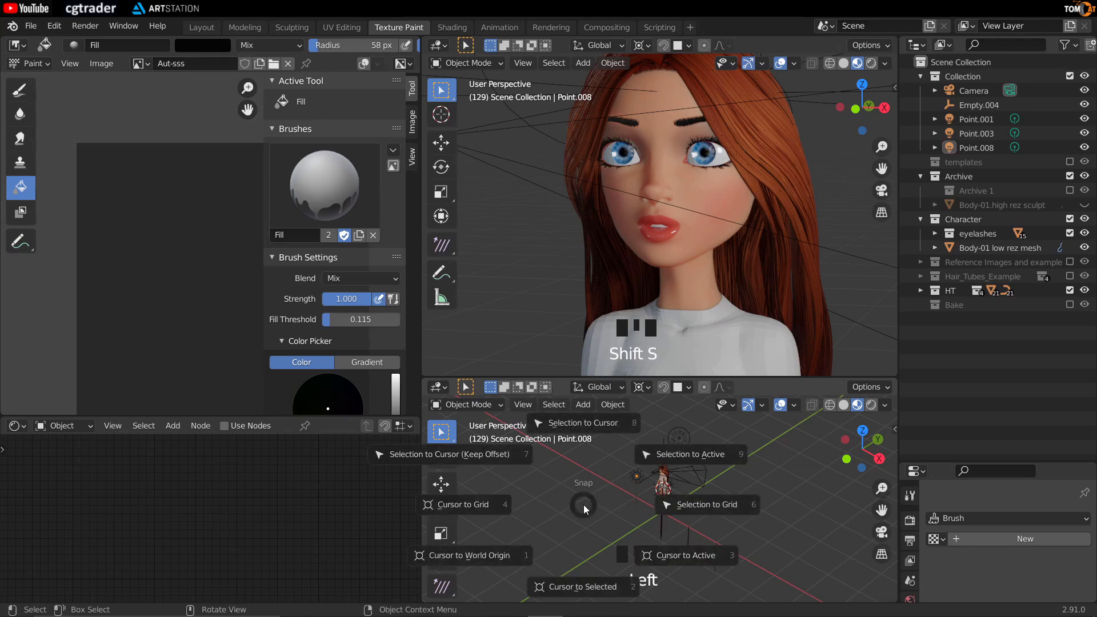
{"action": "key", "text": "1"}
{"action": "middle_click", "coordinate": [684, 499]}
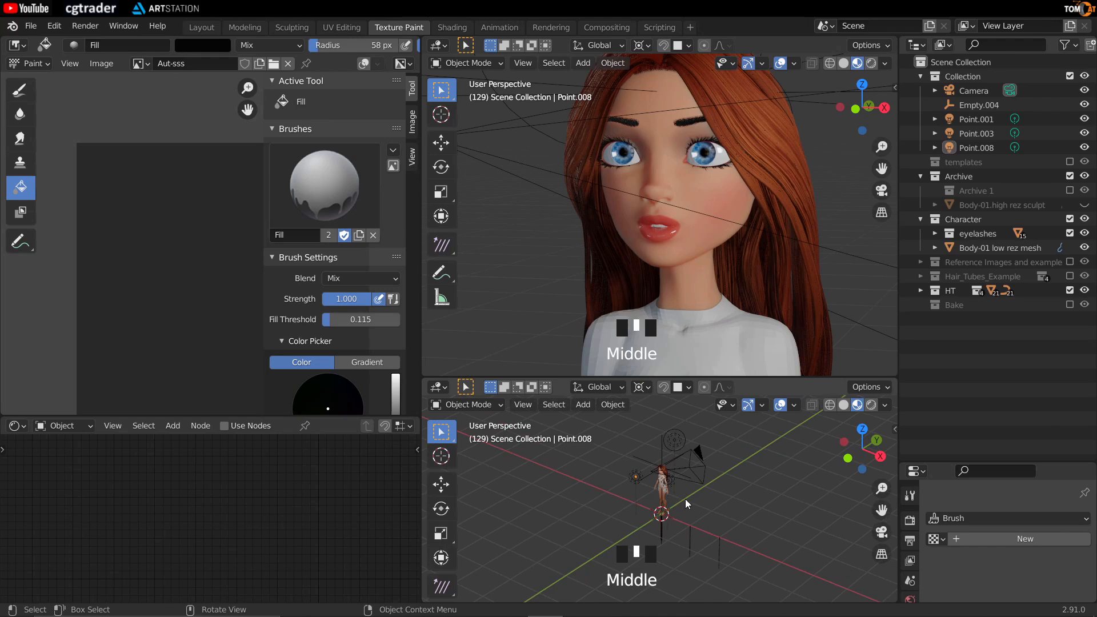
{"action": "scroll", "coordinate": [625, 500], "scroll_direction": "up", "scroll_amount": 1}
{"action": "key", "text": "shift+a"}
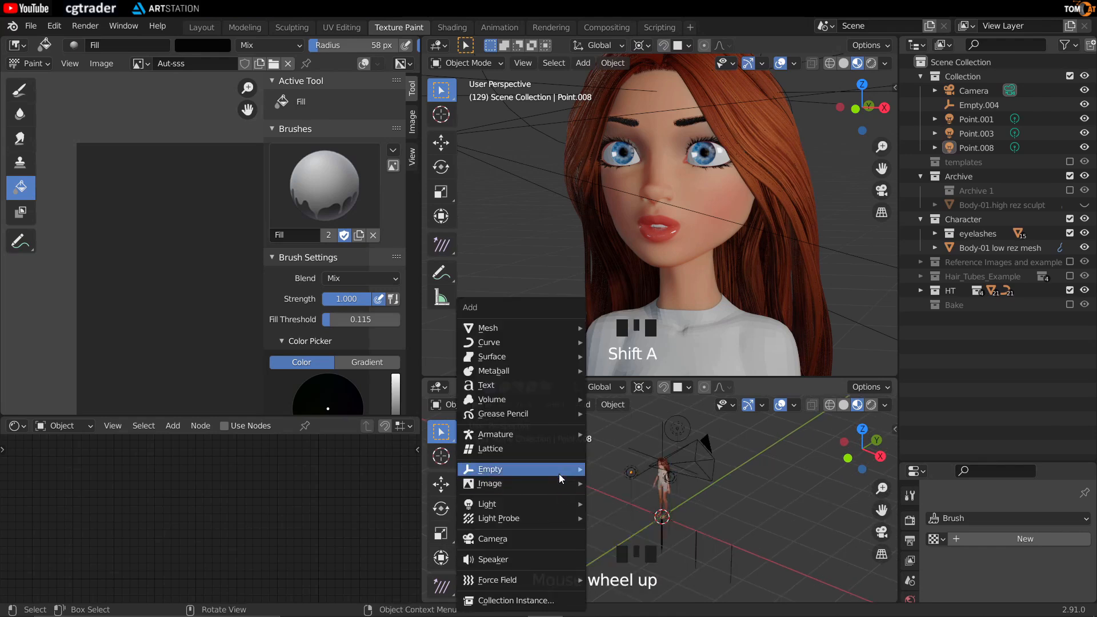
{"action": "left_click", "coordinate": [608, 468]}
{"action": "scroll", "coordinate": [605, 519], "scroll_direction": "up", "scroll_amount": 2}
{"action": "middle_click_drag", "start_coordinate": [611, 516], "coordinate": [643, 507]}
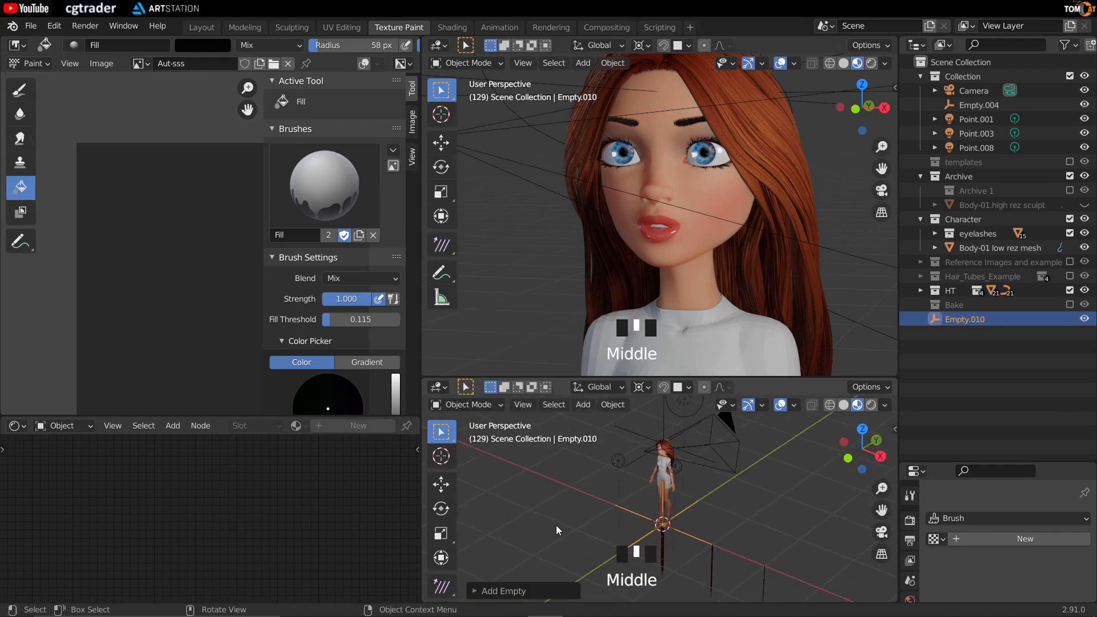
{"action": "key", "text": "g"}
{"action": "right_click", "coordinate": [557, 495]}
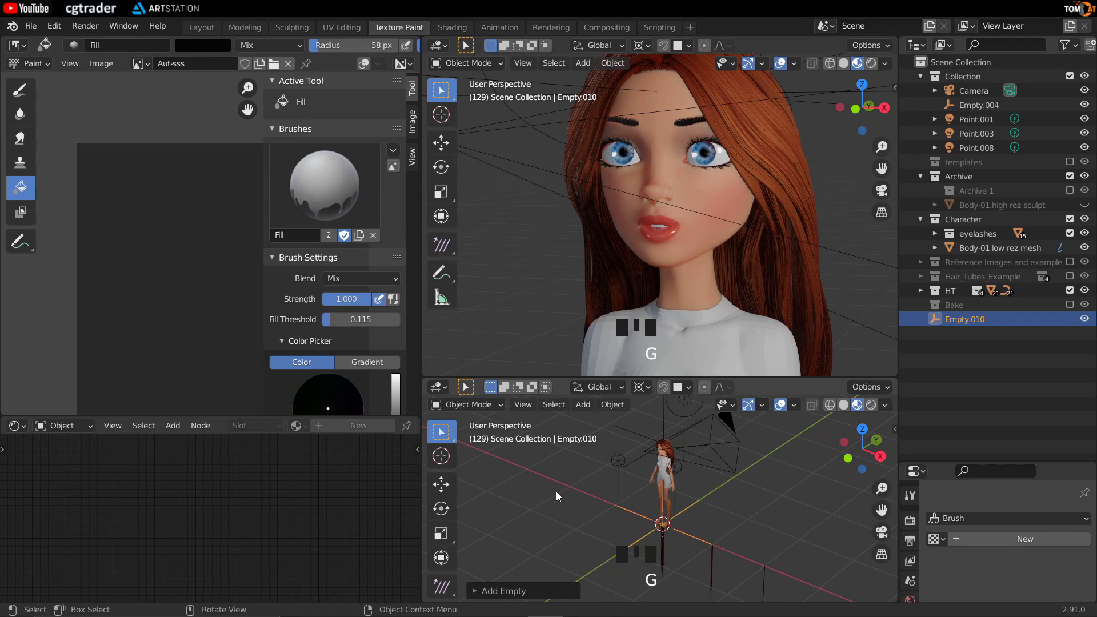
Rename the new empty as lights.
{"action": "left_click", "coordinate": [949, 320]}
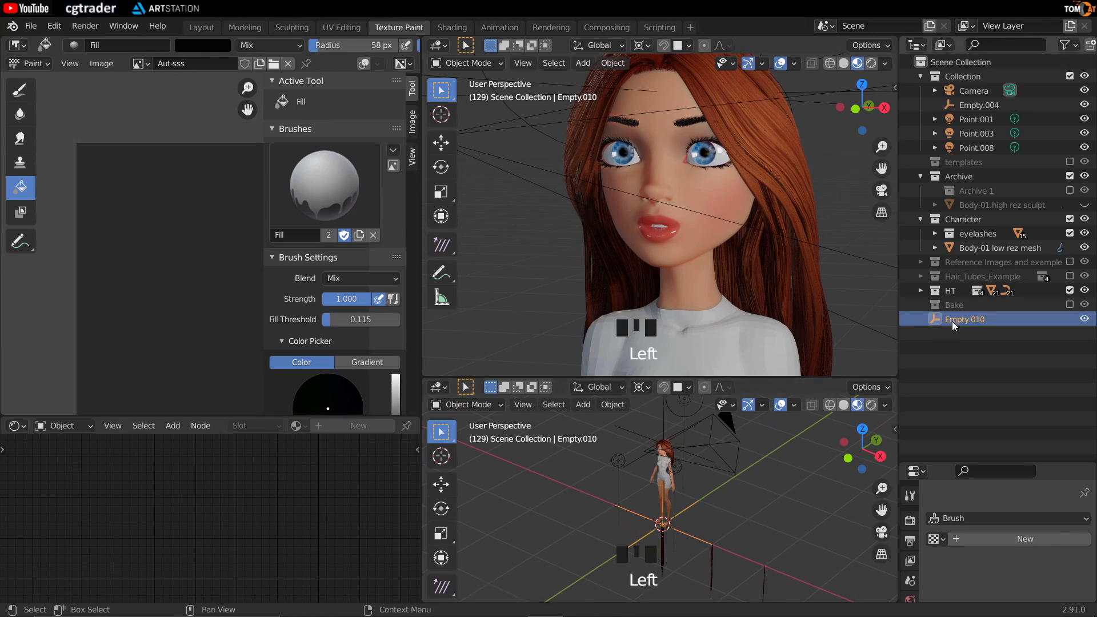
{"action": "double_click", "coordinate": [948, 319]}
{"action": "type", "text": "lights"}
{"action": "key", "text": "Return"}
Parent the lights Point.001, Point.003 and Point.008 to the lights empty.
{"action": "scroll", "coordinate": [636, 451], "scroll_direction": "down", "scroll_amount": 3}
{"action": "left_click", "coordinate": [633, 473]}
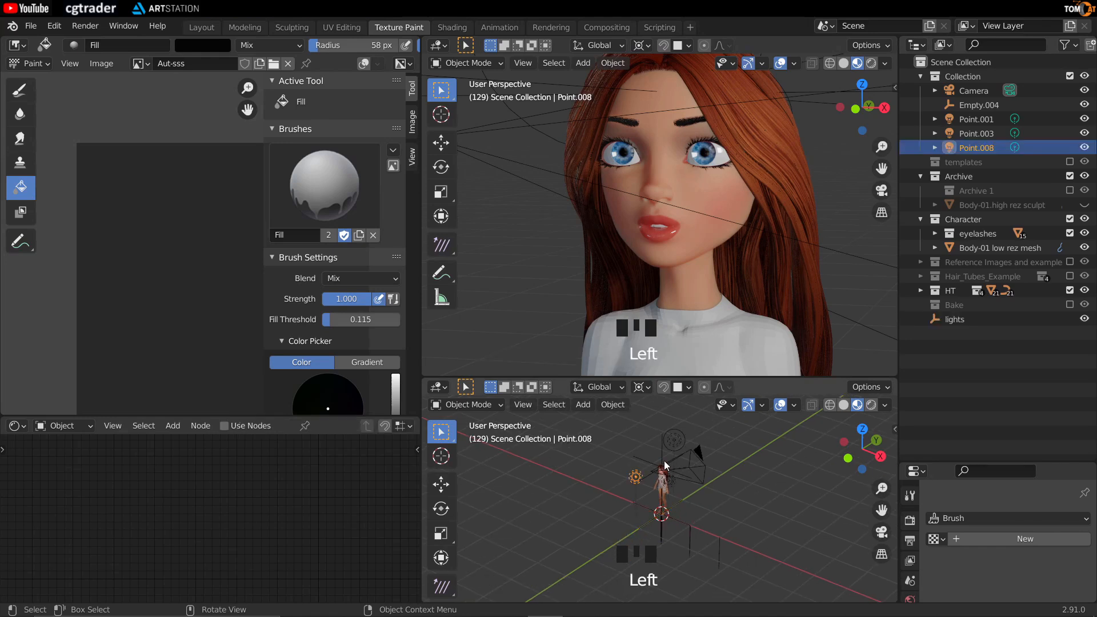
{"action": "left_click", "coordinate": [969, 118]}
{"action": "left_click", "coordinate": [970, 148], "text": "shift"}
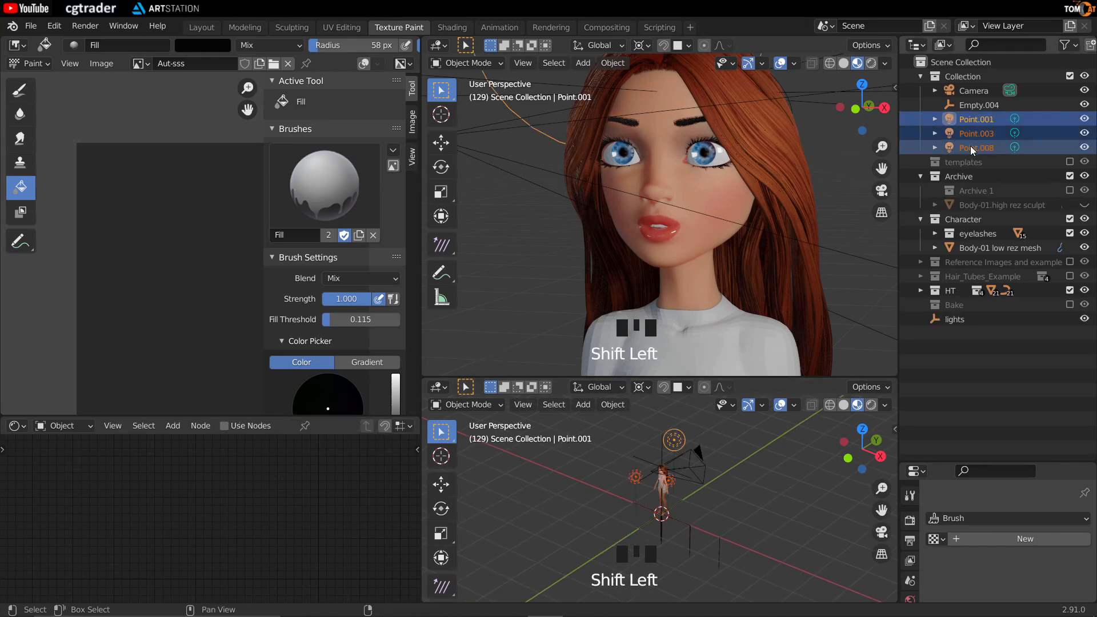
{"action": "scroll", "coordinate": [725, 486], "scroll_direction": "up", "scroll_amount": 2}
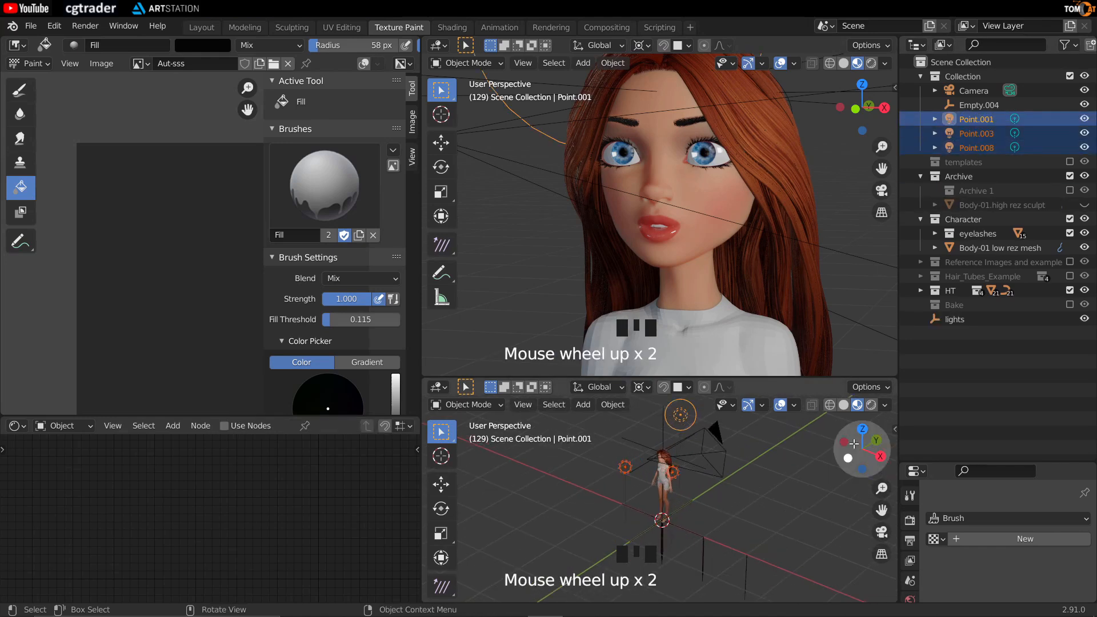
{"action": "left_click", "coordinate": [954, 321], "text": "shift"}
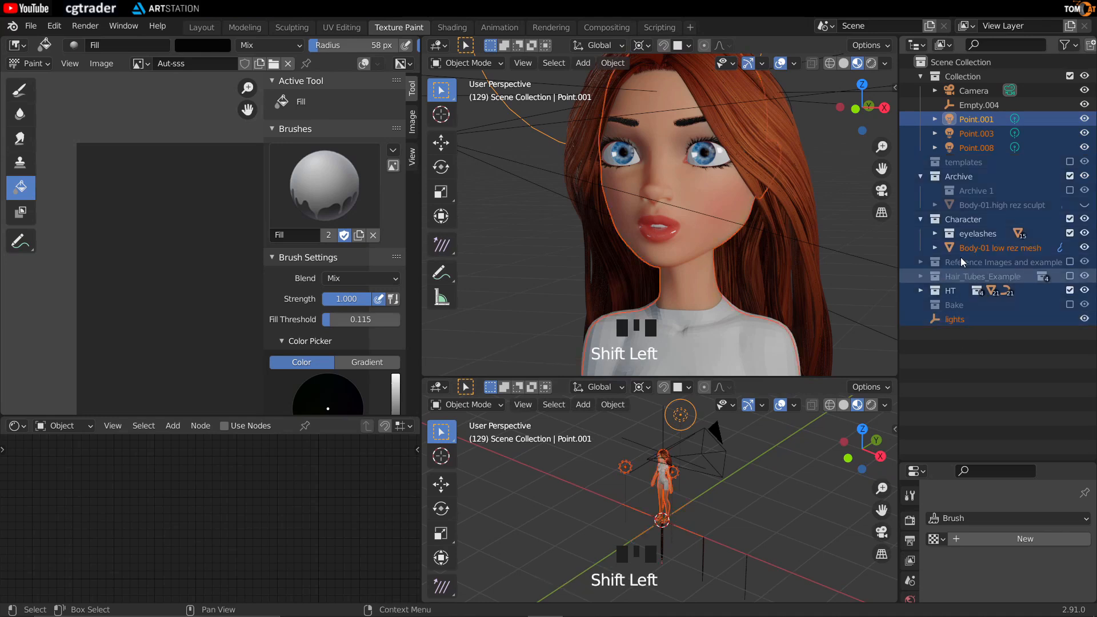
{"action": "left_click", "coordinate": [978, 149], "text": "shift"}
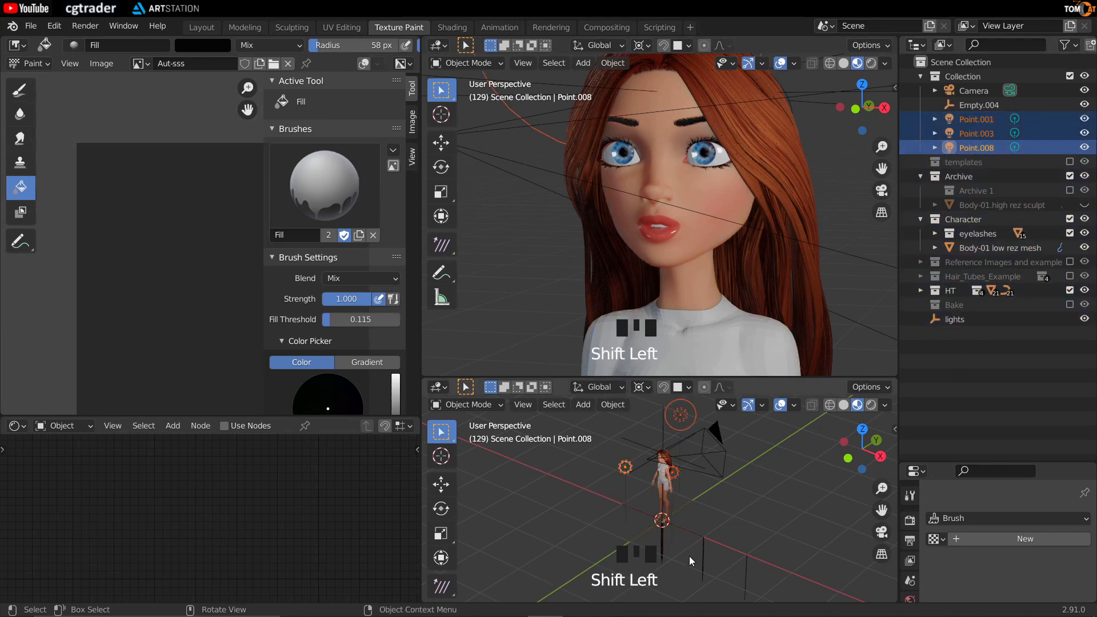
{"action": "scroll", "coordinate": [685, 546], "scroll_direction": "up", "scroll_amount": 1}
{"action": "left_click", "coordinate": [690, 536], "text": "shift"}
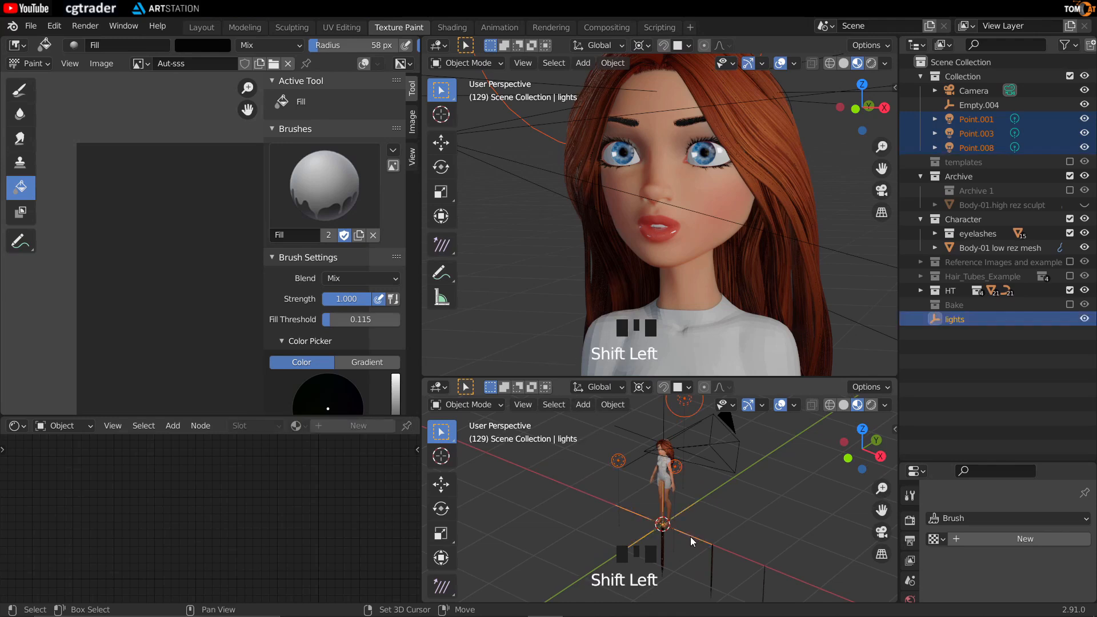
{"action": "key", "text": "ctrl+p"}
{"action": "left_click", "coordinate": [714, 503]}
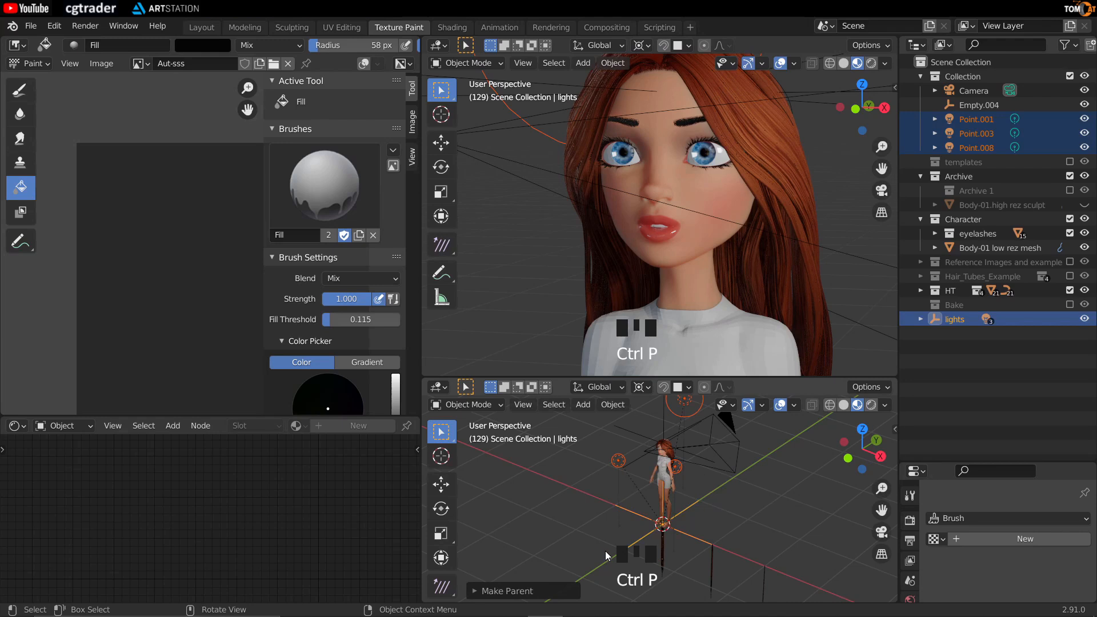
Try moving the lights empty and rotating it about the global Z axis to preview the changing light on the face.
{"action": "left_click", "coordinate": [547, 375]}
{"action": "left_click", "coordinate": [579, 537]}
{"action": "left_click", "coordinate": [671, 538]}
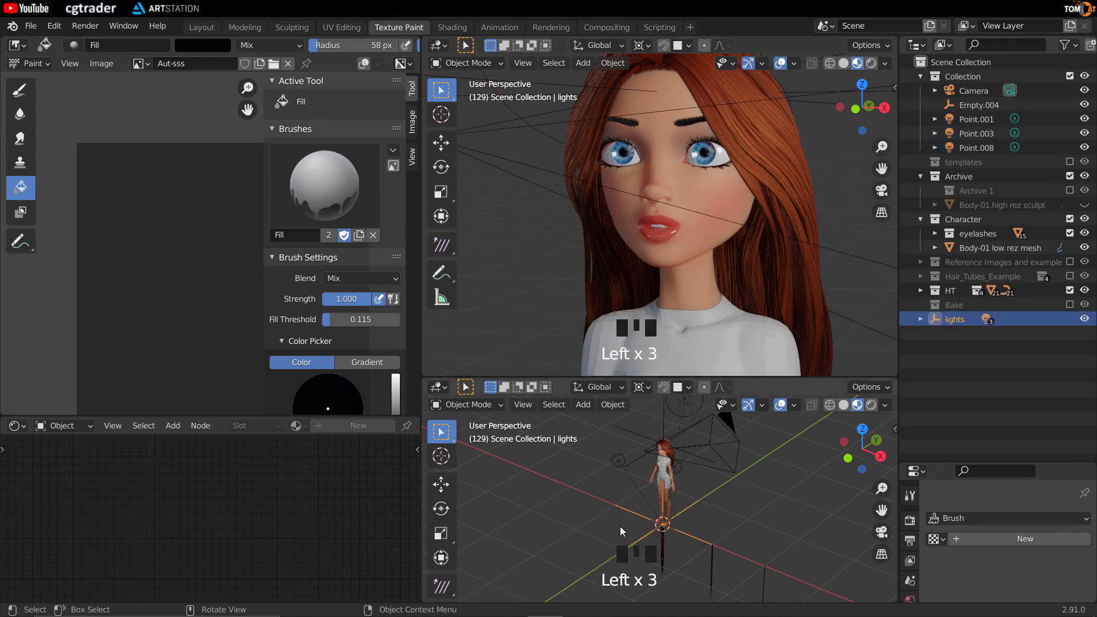
{"action": "key", "text": "g"}
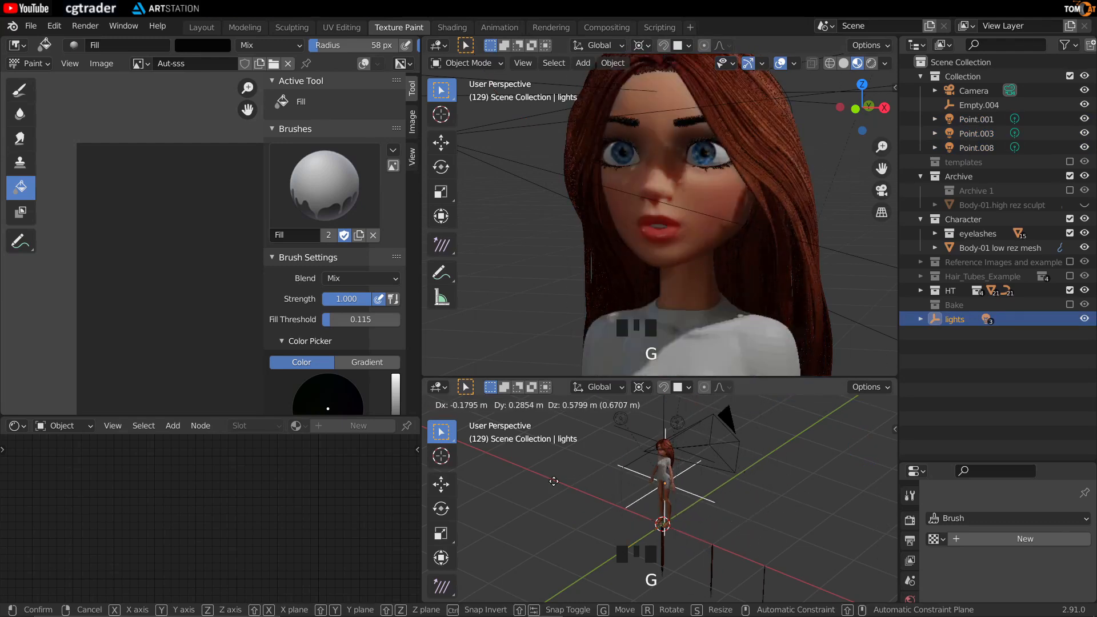
{"action": "key", "text": "Escape"}
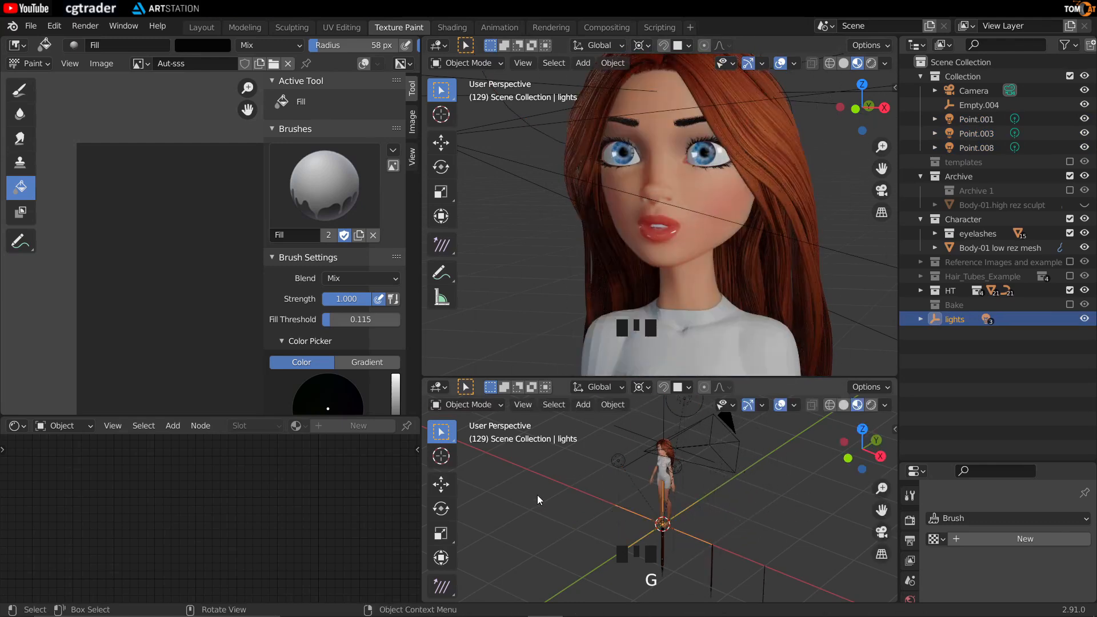
{"action": "key", "text": "r"}
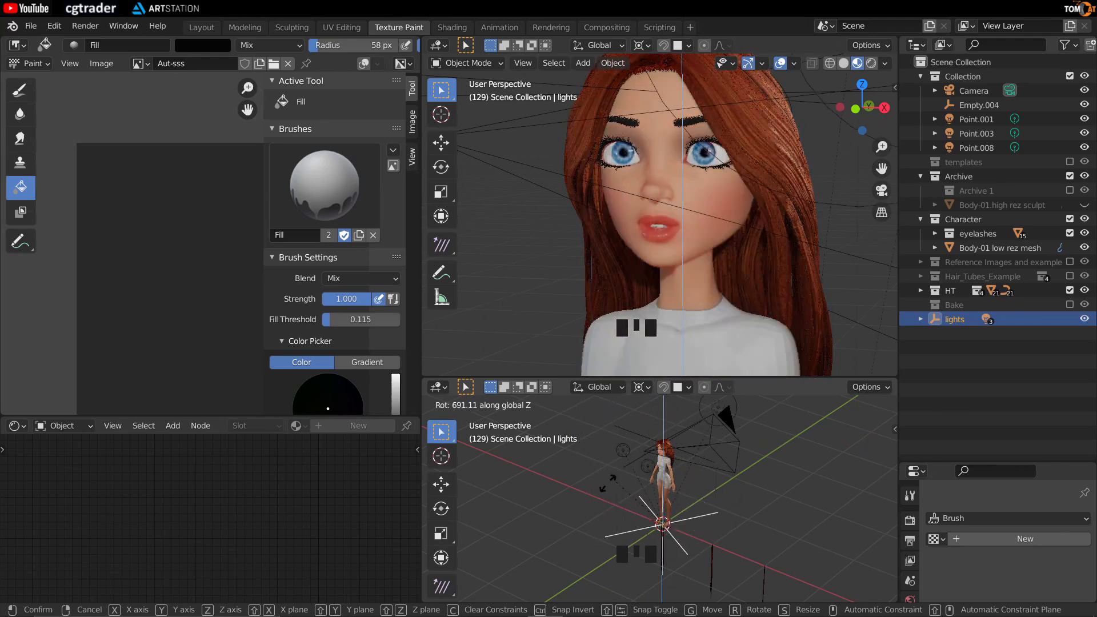
{"action": "key", "text": "Escape"}
Enlarge the lower 3D viewport upwards and split off a Timeline editor beneath it.
{"action": "left_click_drag", "start_coordinate": [560, 379], "coordinate": [560, 262]}
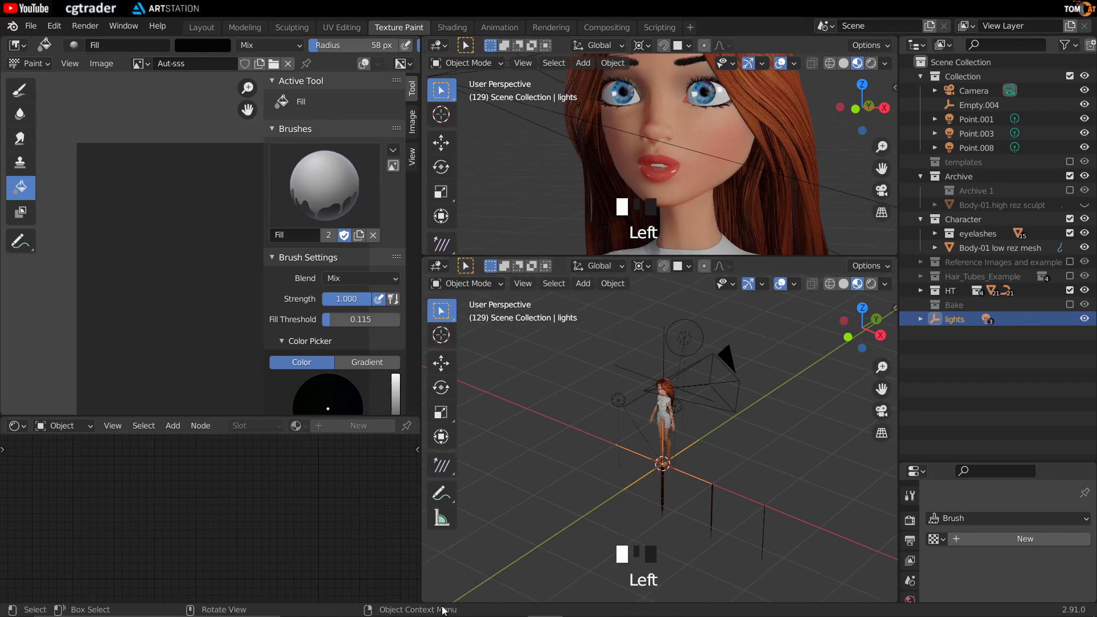
{"action": "left_click_drag", "start_coordinate": [425, 600], "coordinate": [434, 498]}
{"action": "left_click", "coordinate": [437, 505]}
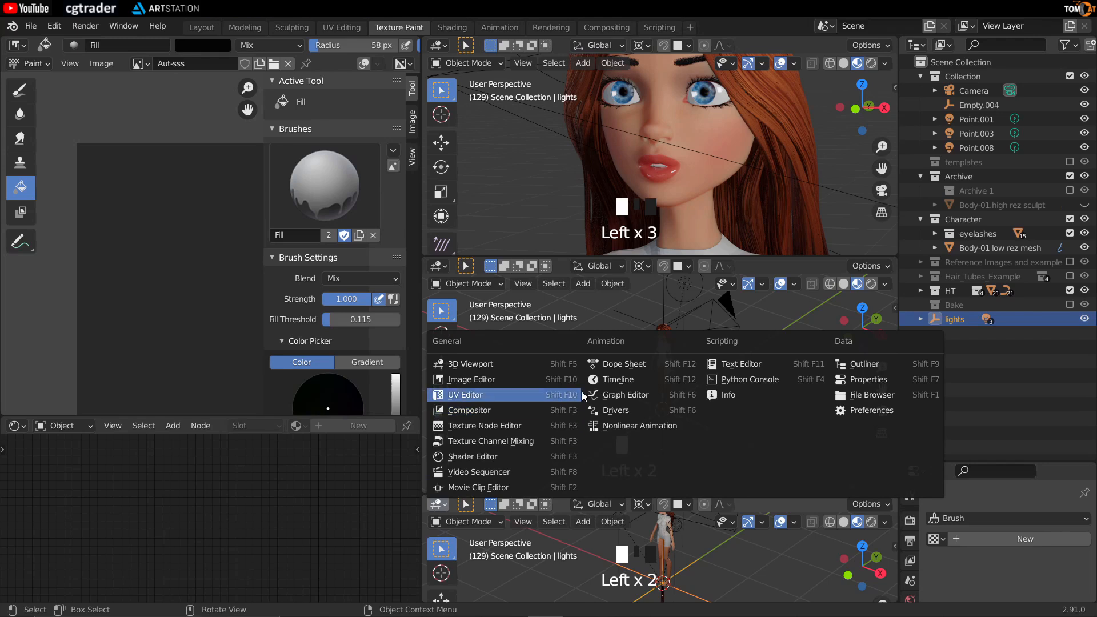
{"action": "left_click", "coordinate": [598, 382]}
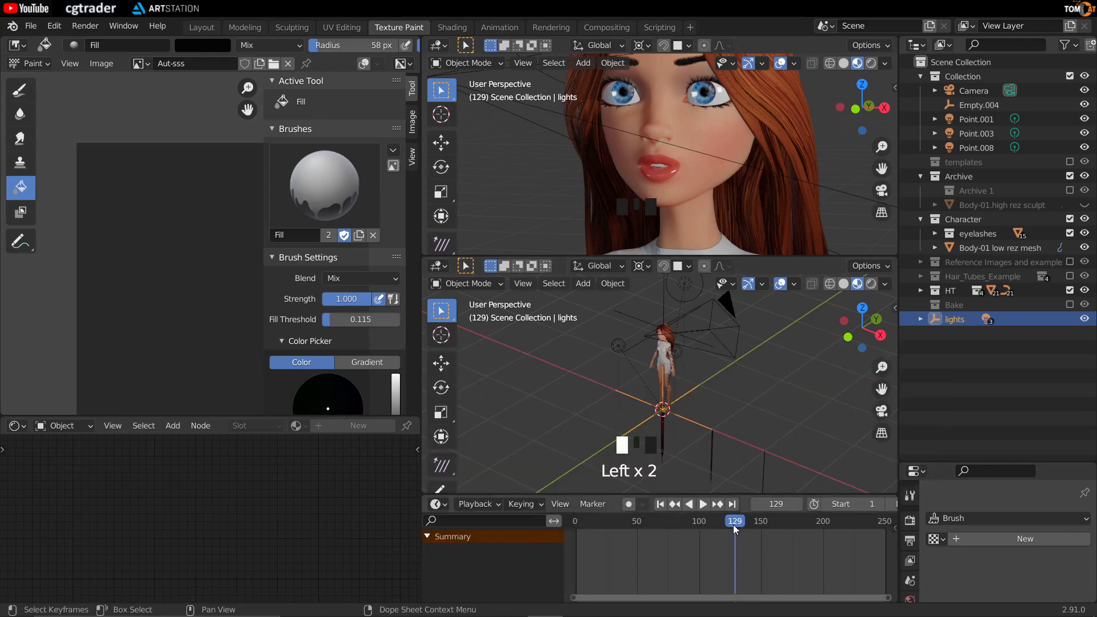
Go to frame 0 and insert a Location, Rotation & Scale keyframe on the lights empty.
{"action": "left_click", "coordinate": [559, 426]}
{"action": "left_click", "coordinate": [695, 421]}
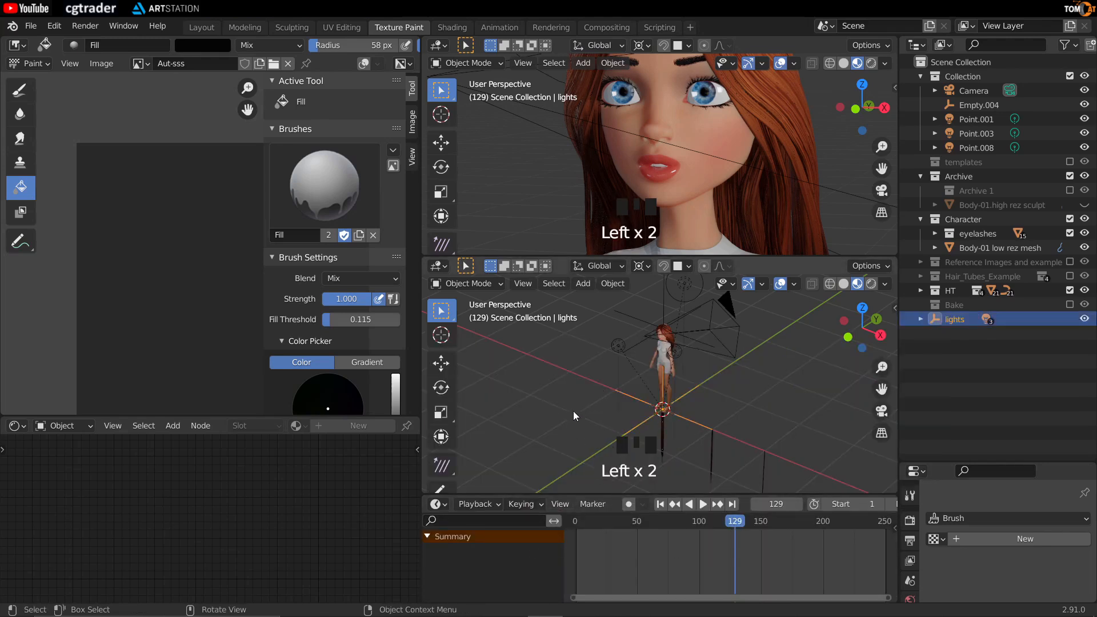
{"action": "key", "text": "g"}
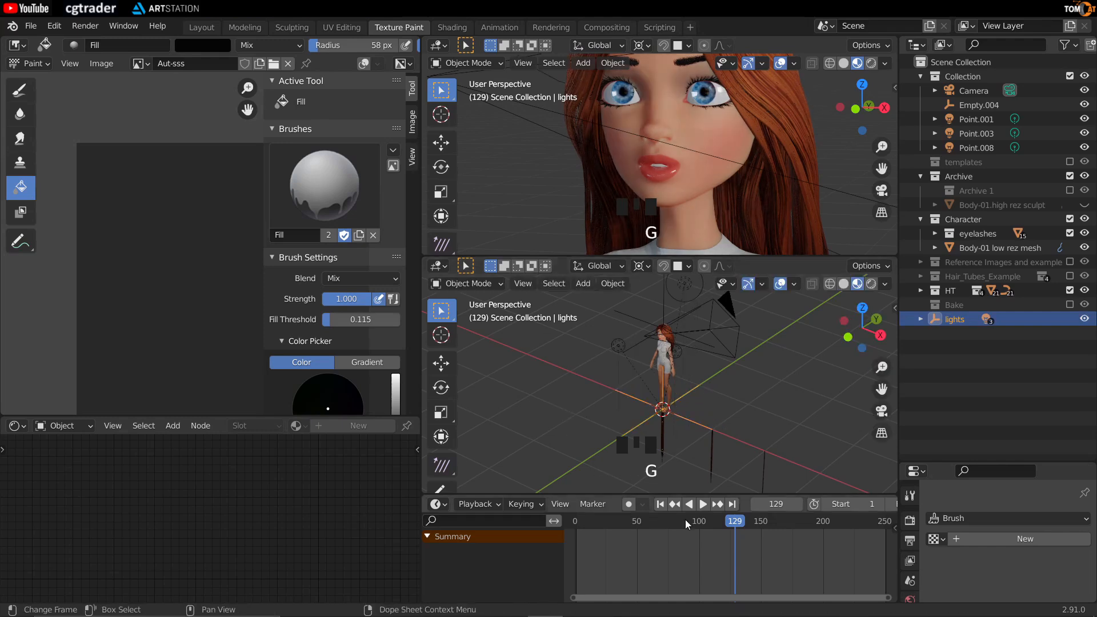
{"action": "left_click_drag", "start_coordinate": [732, 523], "coordinate": [575, 522]}
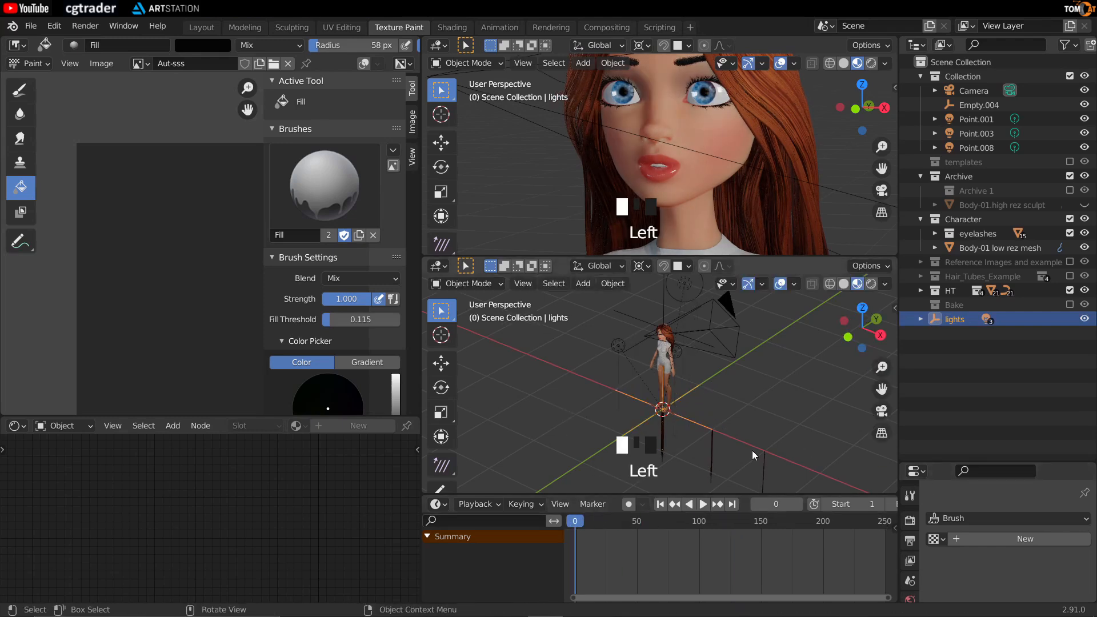
{"action": "middle_click_drag", "start_coordinate": [648, 422], "coordinate": [688, 414]}
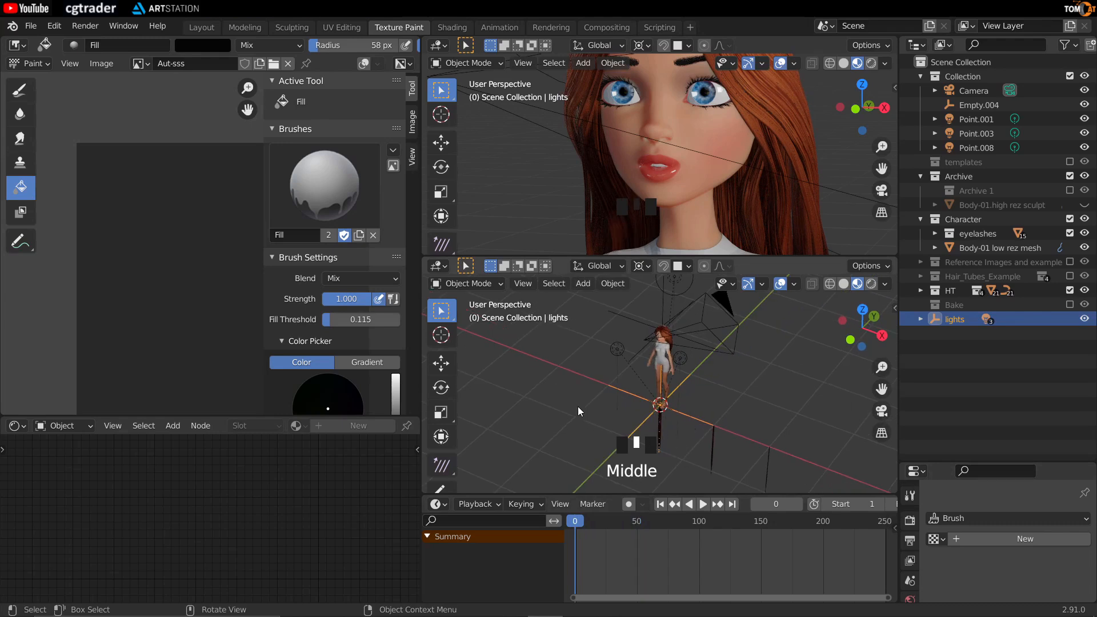
{"action": "key", "text": "i"}
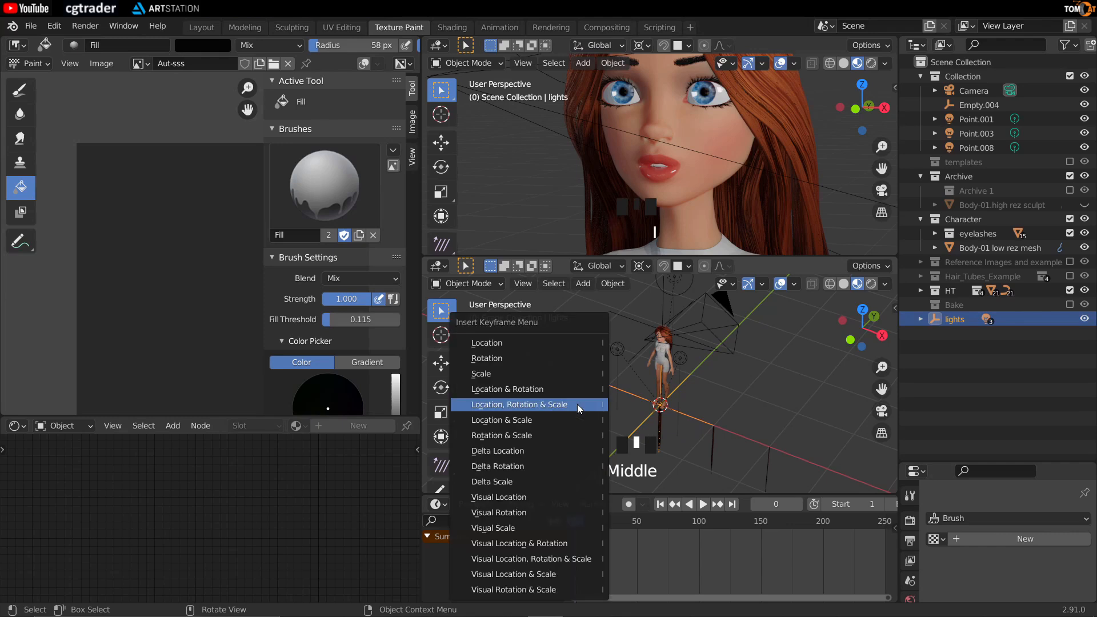
{"action": "left_click", "coordinate": [529, 406]}
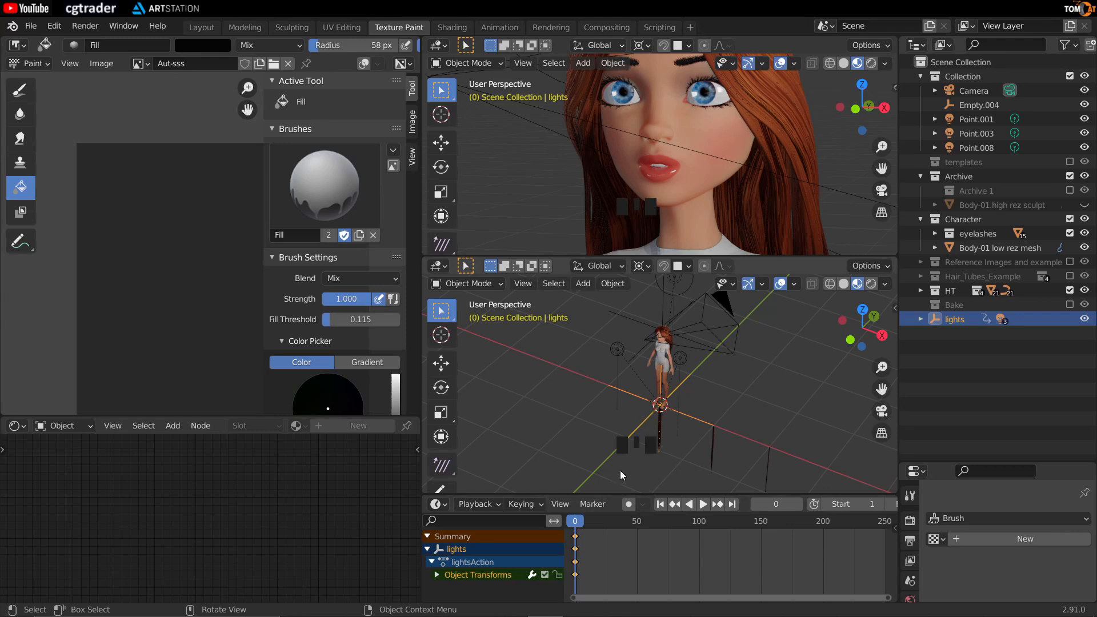
At frame 26, move the lights empty about 0.74 m and insert a Location, Rotation & Scale keyframe.
{"action": "key", "text": "space"}
{"action": "mouse_move", "coordinate": [614, 529]}
{"action": "left_mouse_down"}
{"action": "mouse_move", "coordinate": [571, 529]}
{"action": "mouse_move", "coordinate": [608, 529]}
{"action": "left_mouse_up"}
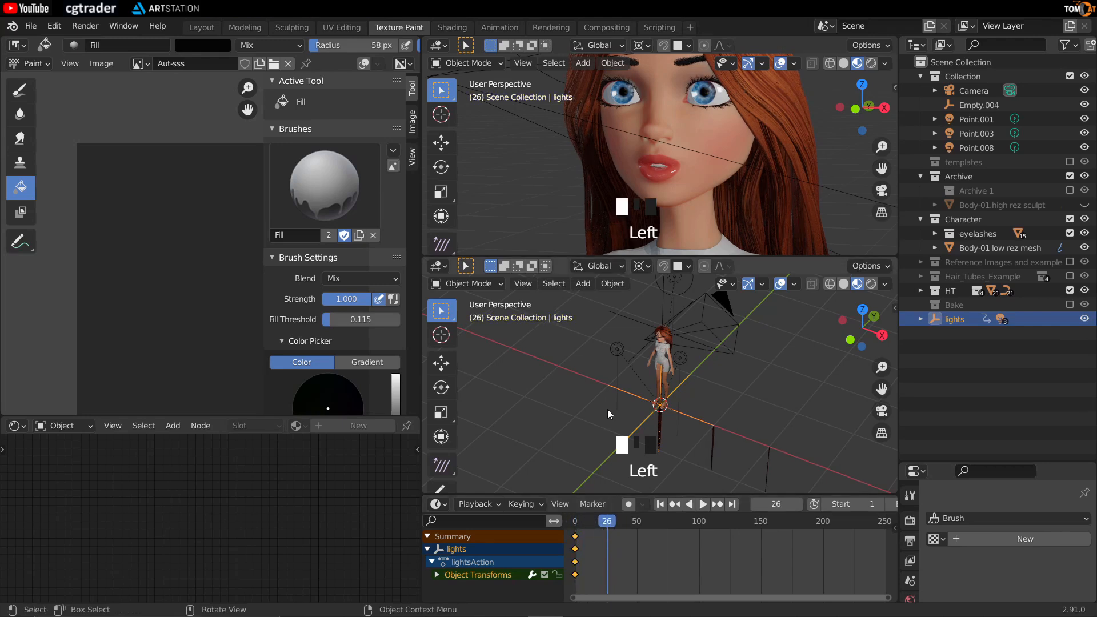
{"action": "key", "text": "g"}
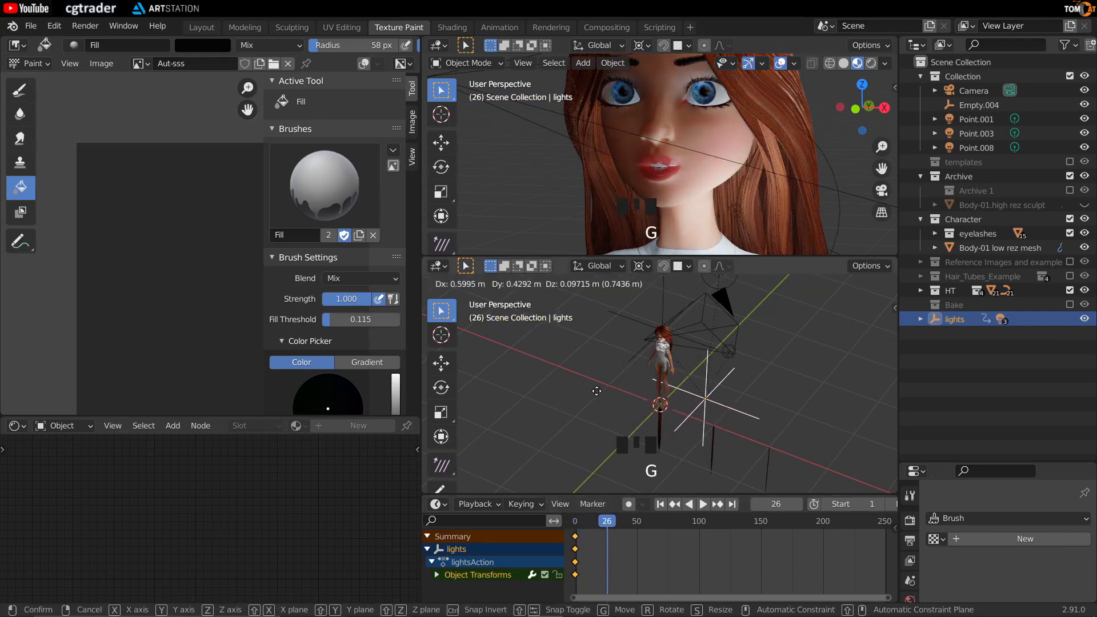
{"action": "left_click", "coordinate": [596, 391]}
{"action": "key", "text": "i"}
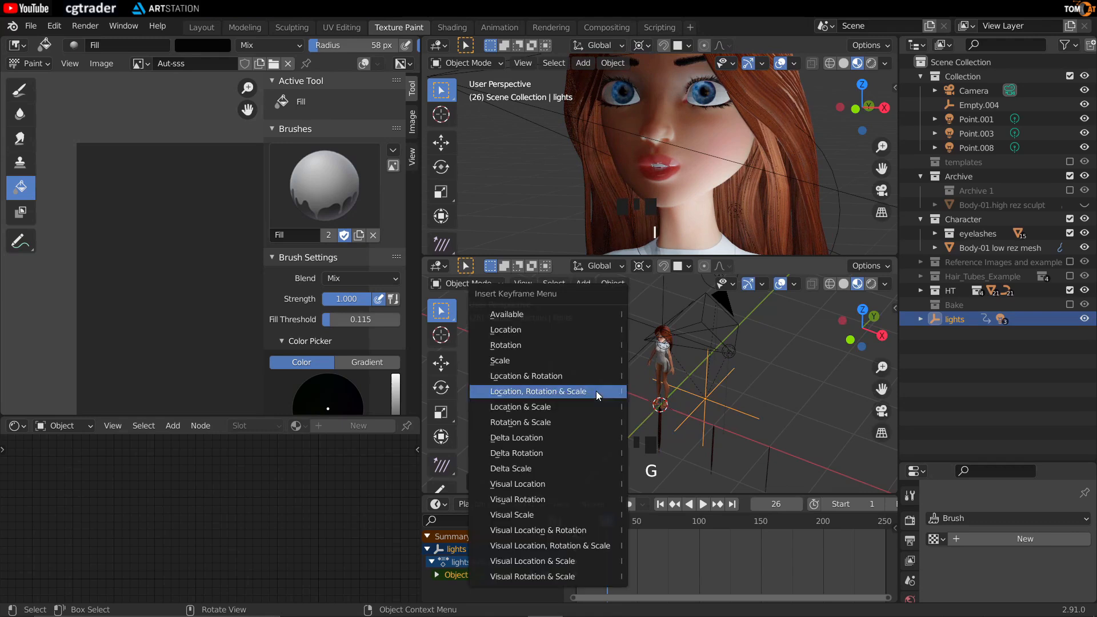
{"action": "left_click", "coordinate": [596, 391]}
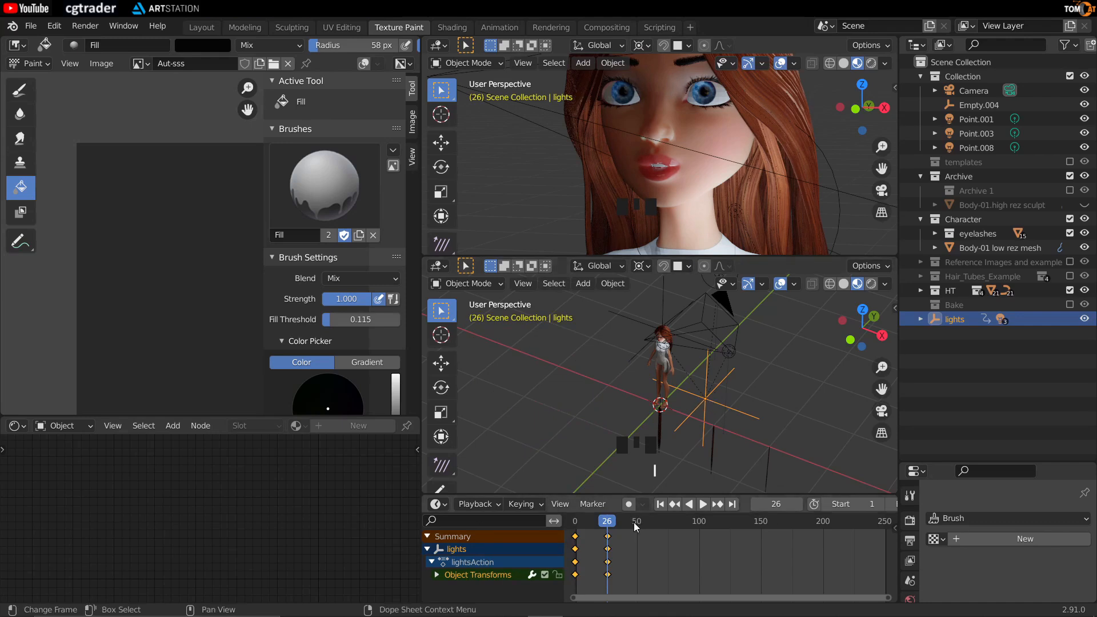
Scrub through the light animation, return to frame 0 and delete all keyframes of the lights empty.
{"action": "left_click_drag", "start_coordinate": [609, 528], "coordinate": [610, 534]}
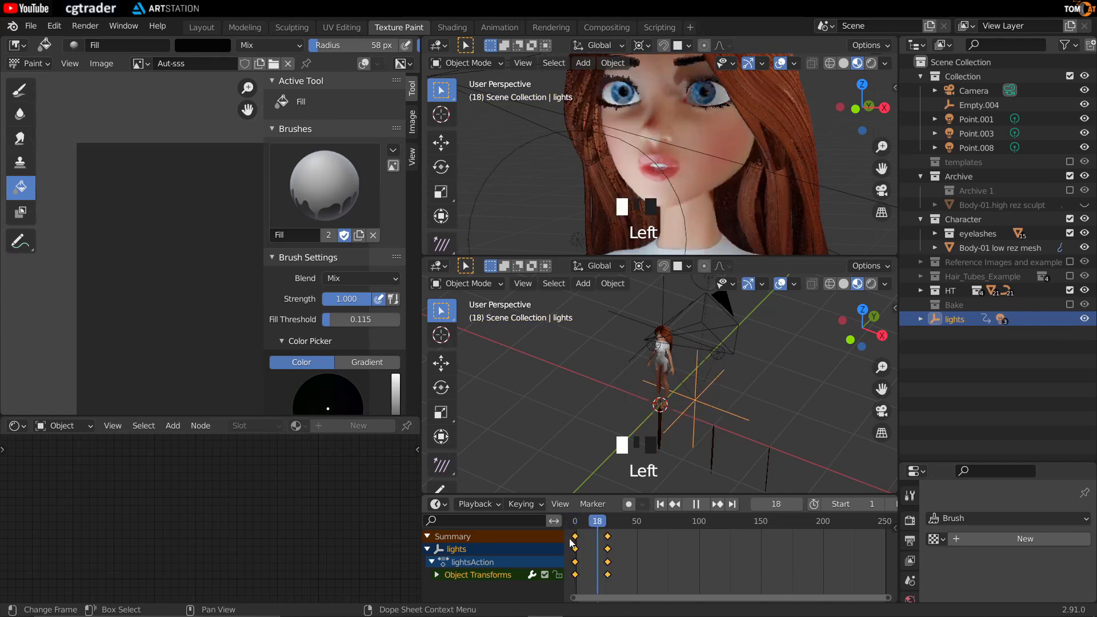
{"action": "key", "text": "Escape"}
{"action": "left_click_drag", "start_coordinate": [663, 557], "coordinate": [550, 527]}
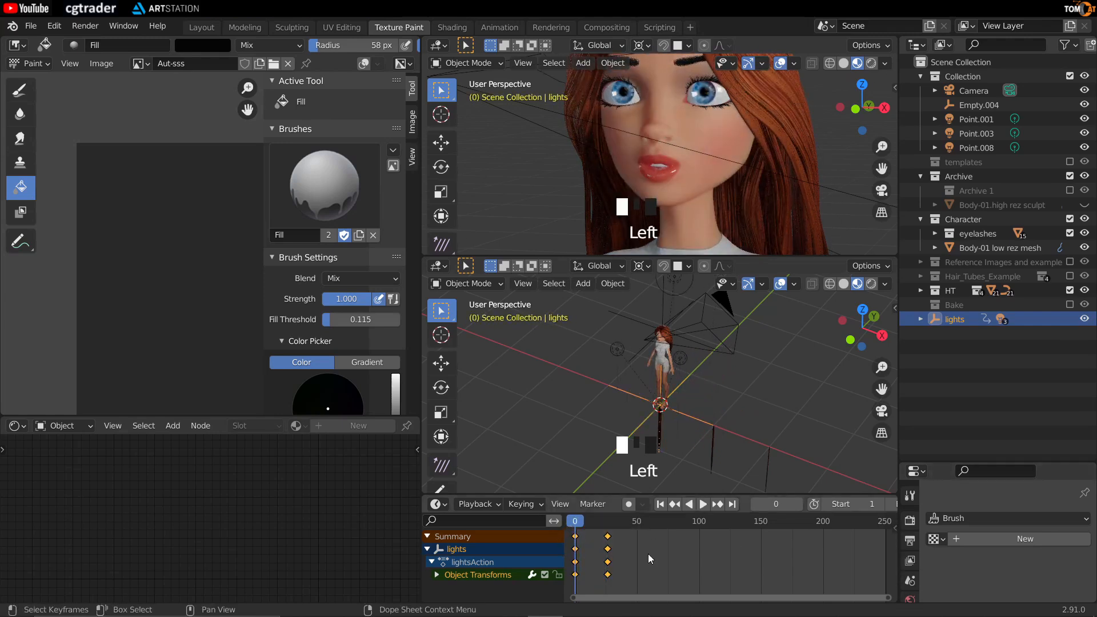
{"action": "key", "text": "x"}
{"action": "left_click", "coordinate": [647, 553]}
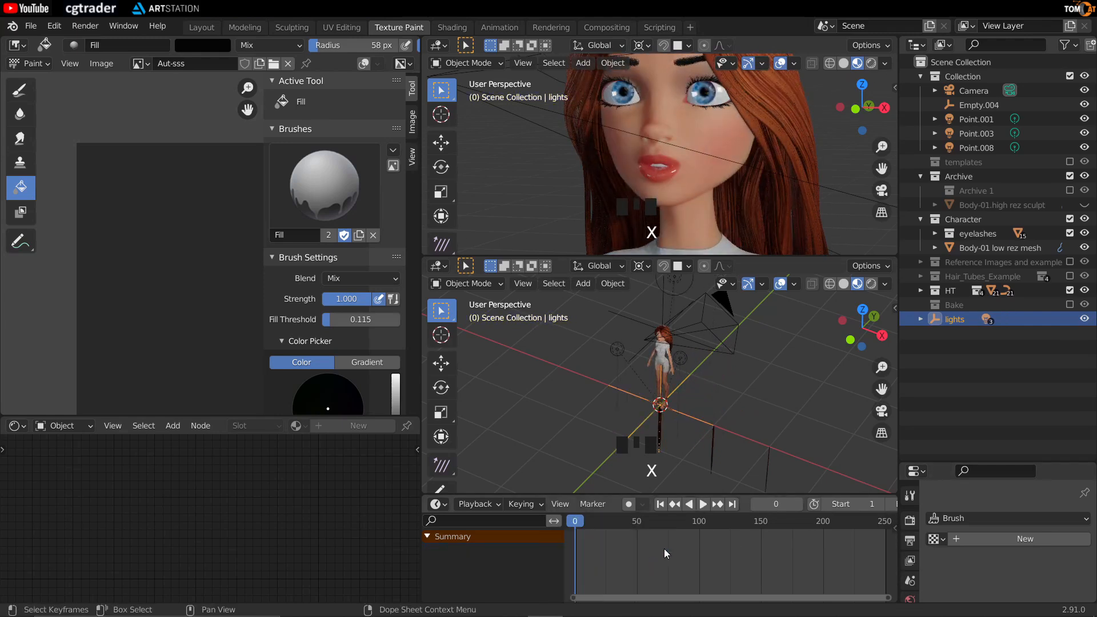
Turn on Auto Keying and move the lights empty about 0.65 m away from the character at frame 0.
{"action": "left_click", "coordinate": [629, 504]}
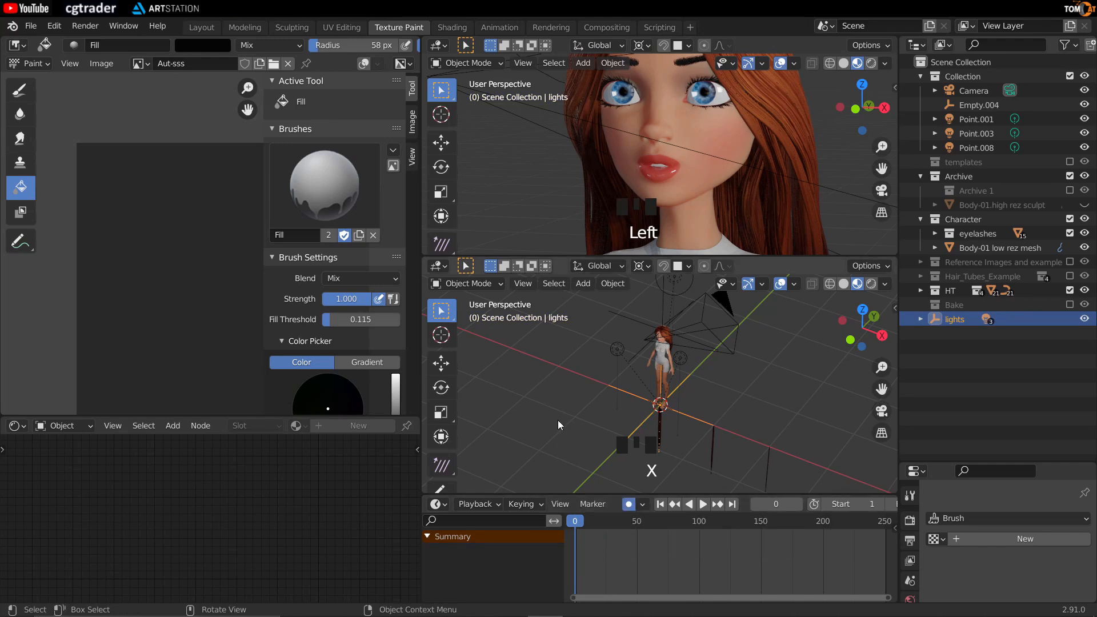
{"action": "key", "text": "g"}
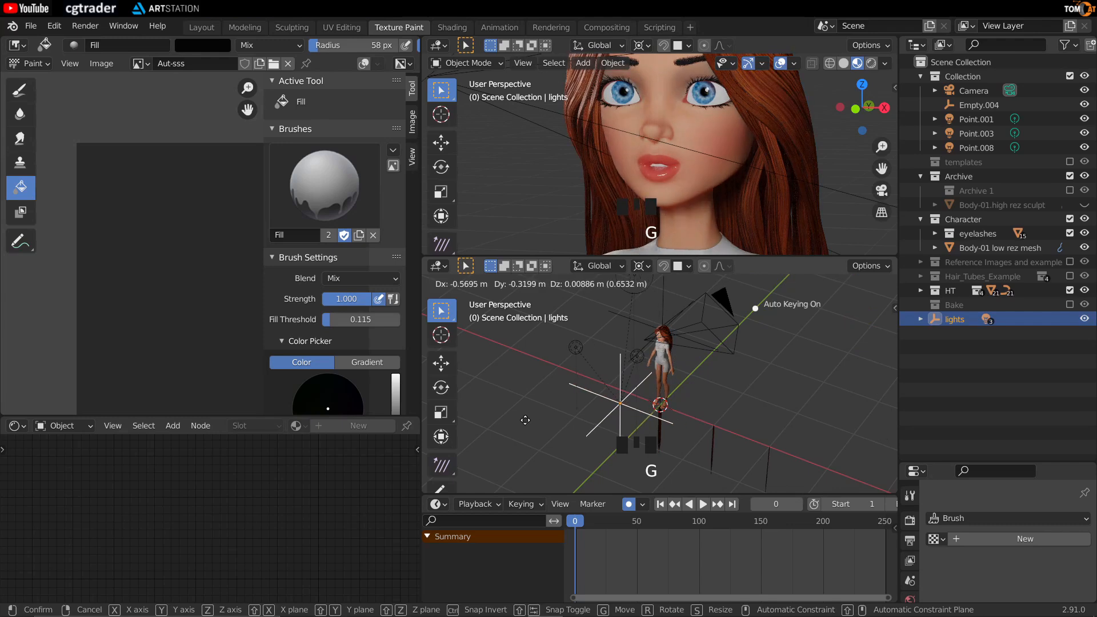
{"action": "left_click", "coordinate": [525, 420]}
At frame 26, move the lights empty about 1.4 m past the character, and scrub back to frame 0 to preview the lighting.
{"action": "left_click_drag", "start_coordinate": [574, 525], "coordinate": [607, 525]}
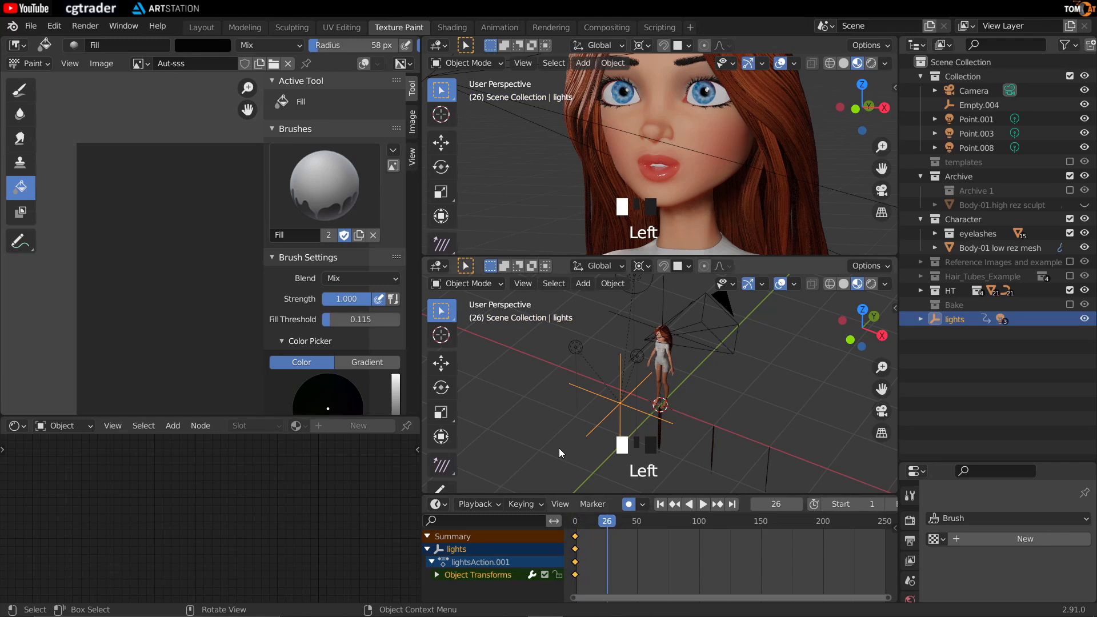
{"action": "key", "text": "g"}
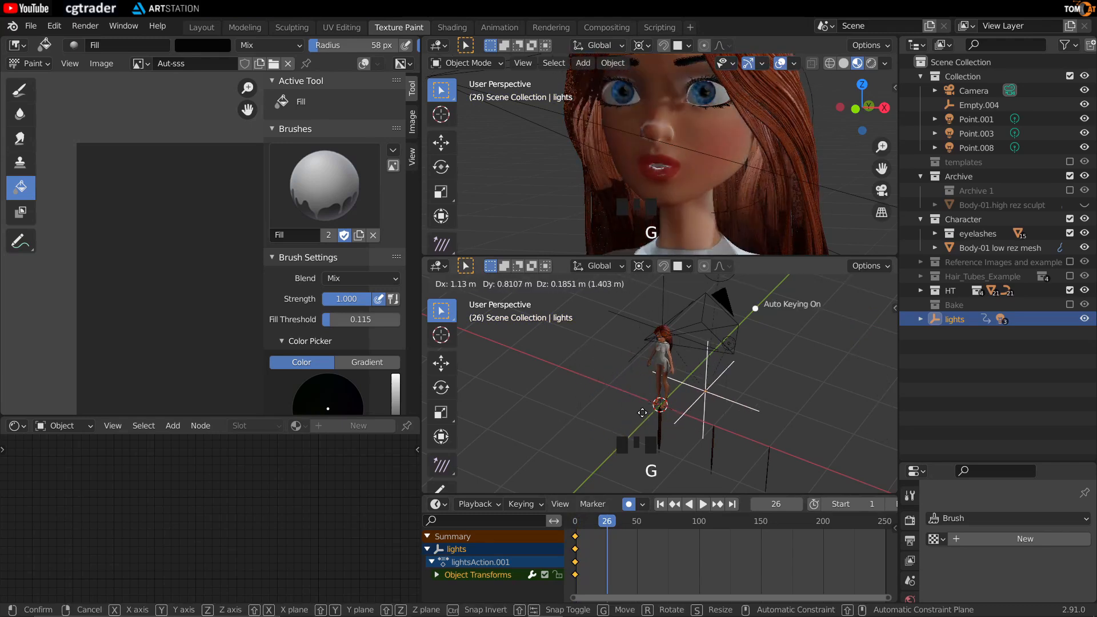
{"action": "left_click", "coordinate": [645, 411]}
{"action": "left_click_drag", "start_coordinate": [599, 523], "coordinate": [573, 540]}
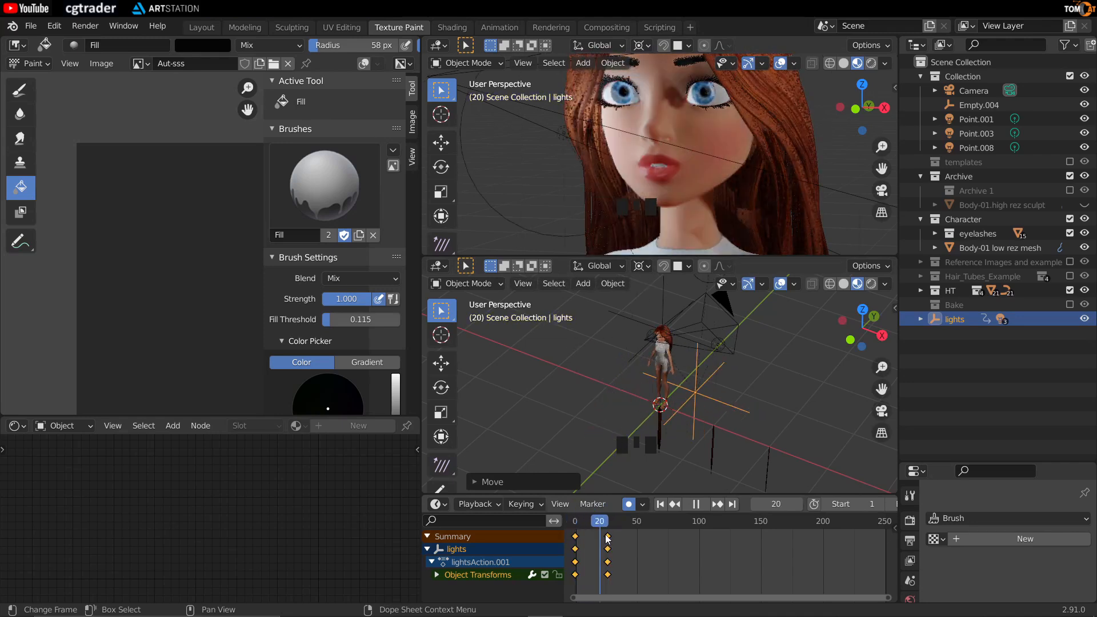
{"action": "key", "text": "Escape"}
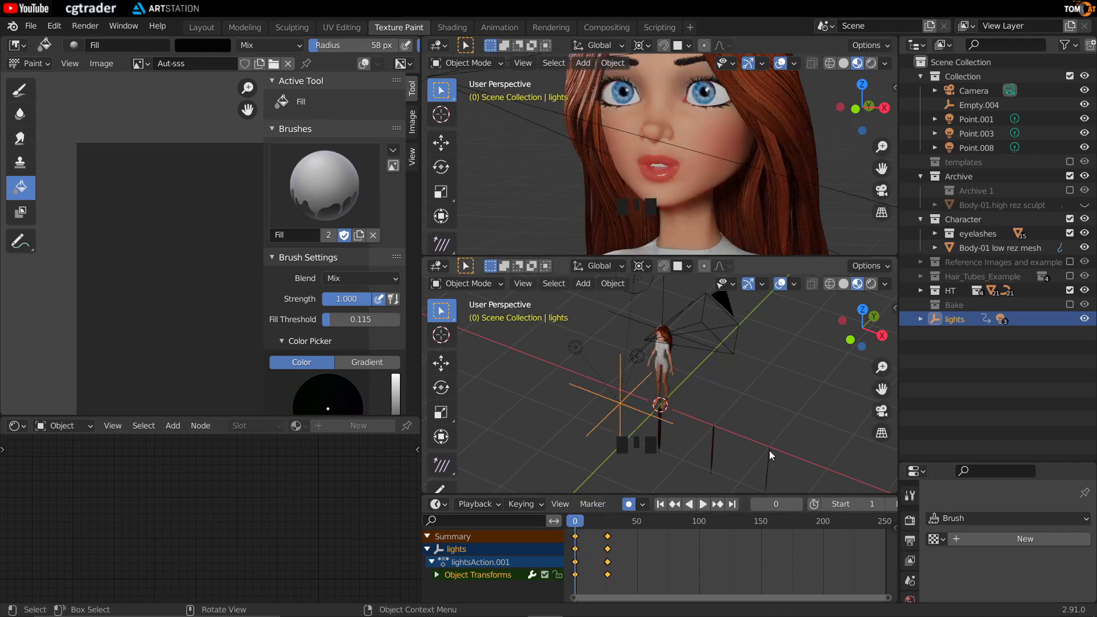
Try deleting the lights empty and selecting Empty.004, and undo both so the keyframed lights empty is selected again.
{"action": "key", "text": "x"}
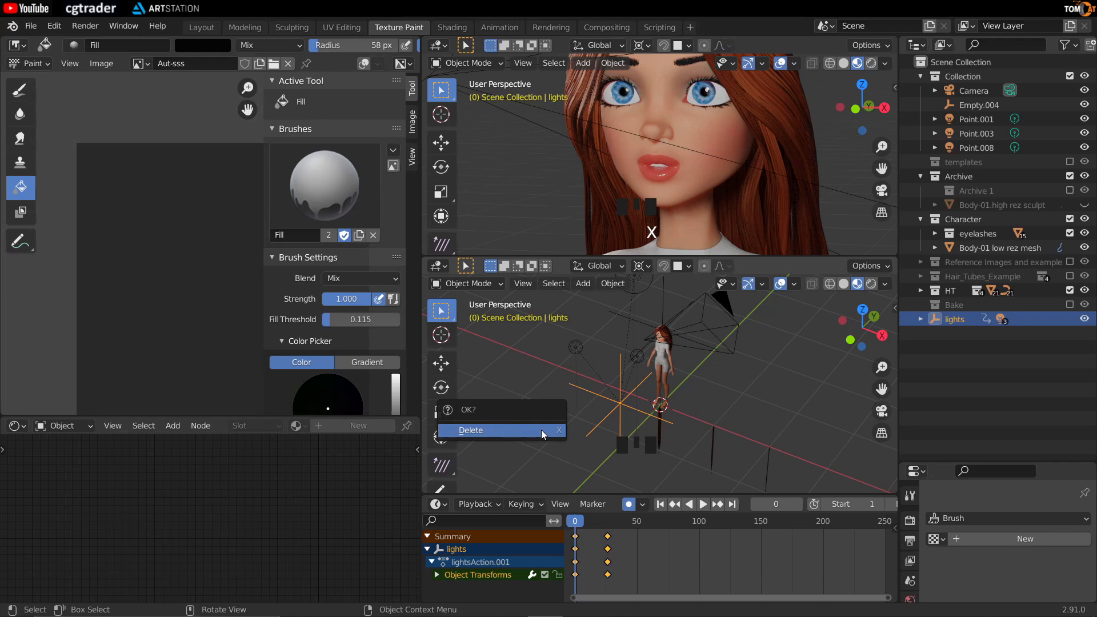
{"action": "left_click", "coordinate": [540, 430]}
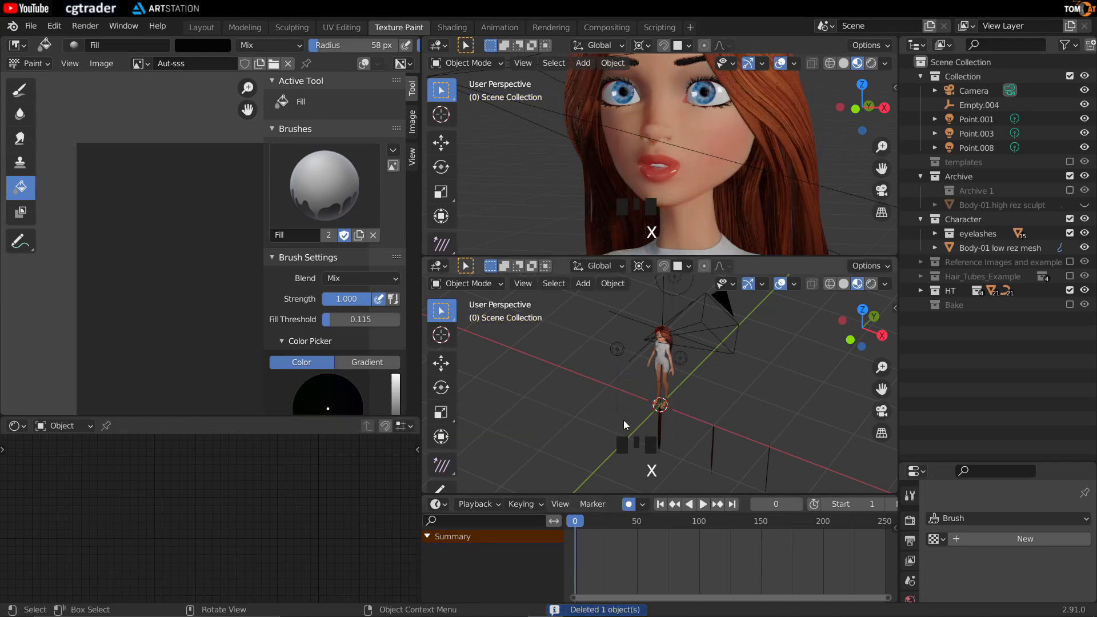
{"action": "left_click", "coordinate": [622, 328]}
{"action": "scroll", "coordinate": [688, 406], "scroll_direction": "down", "scroll_amount": 3}
{"action": "middle_click_drag", "start_coordinate": [678, 394], "coordinate": [657, 373]}
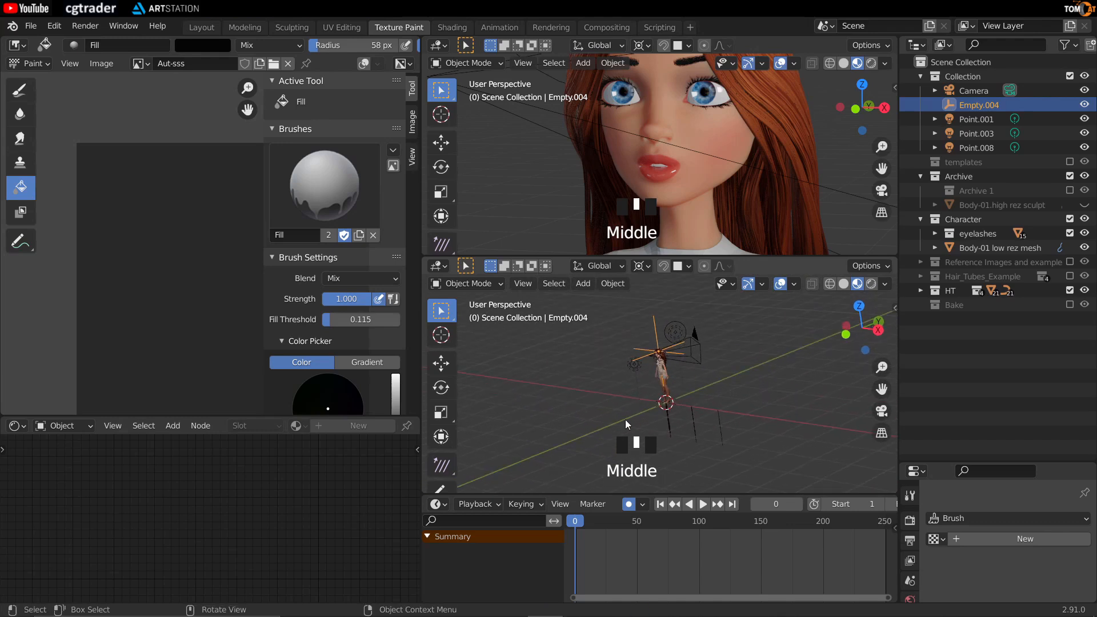
{"action": "key", "text": "ctrl+z"}
{"action": "key", "text": "ctrl+z"}
{"action": "scroll", "coordinate": [606, 423], "scroll_direction": "up", "scroll_amount": 2}
{"action": "left_click", "coordinate": [546, 401]}
{"action": "left_click", "coordinate": [600, 434]}
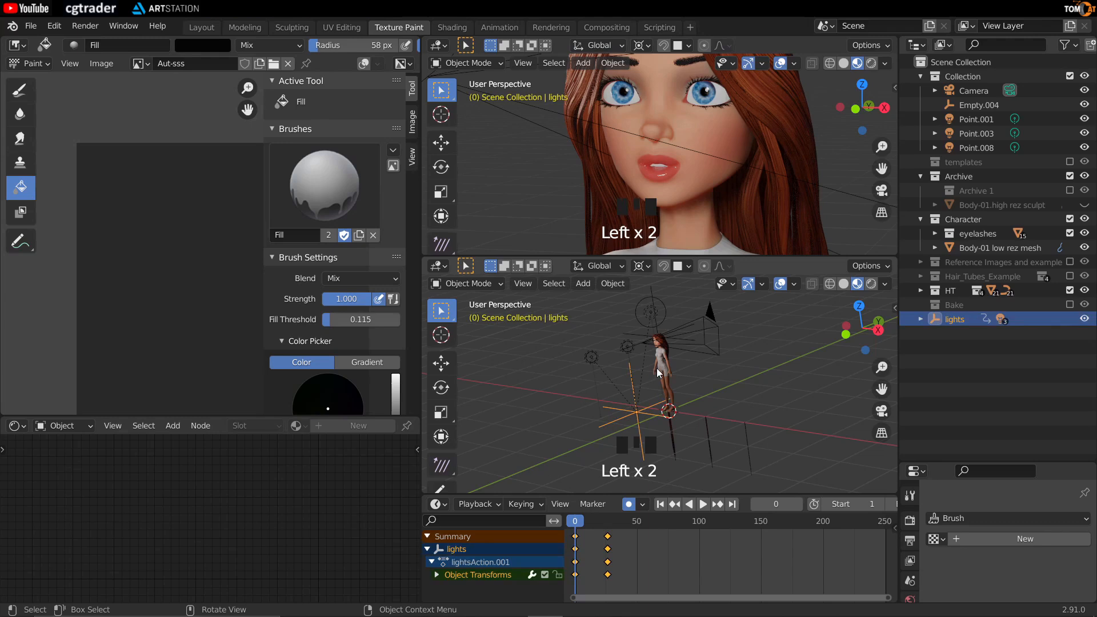
Reselect the lights empty and delete all of its keyframes from the Timeline.
{"action": "middle_click_drag", "start_coordinate": [658, 369], "coordinate": [591, 431]}
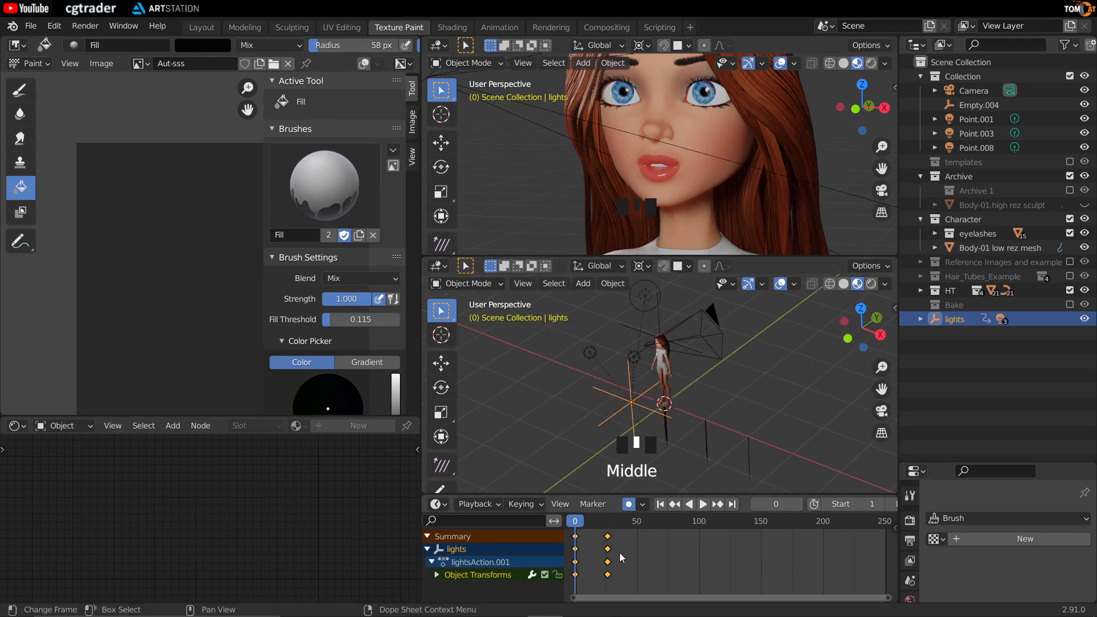
{"action": "scroll", "coordinate": [603, 409], "scroll_direction": "up", "scroll_amount": 2}
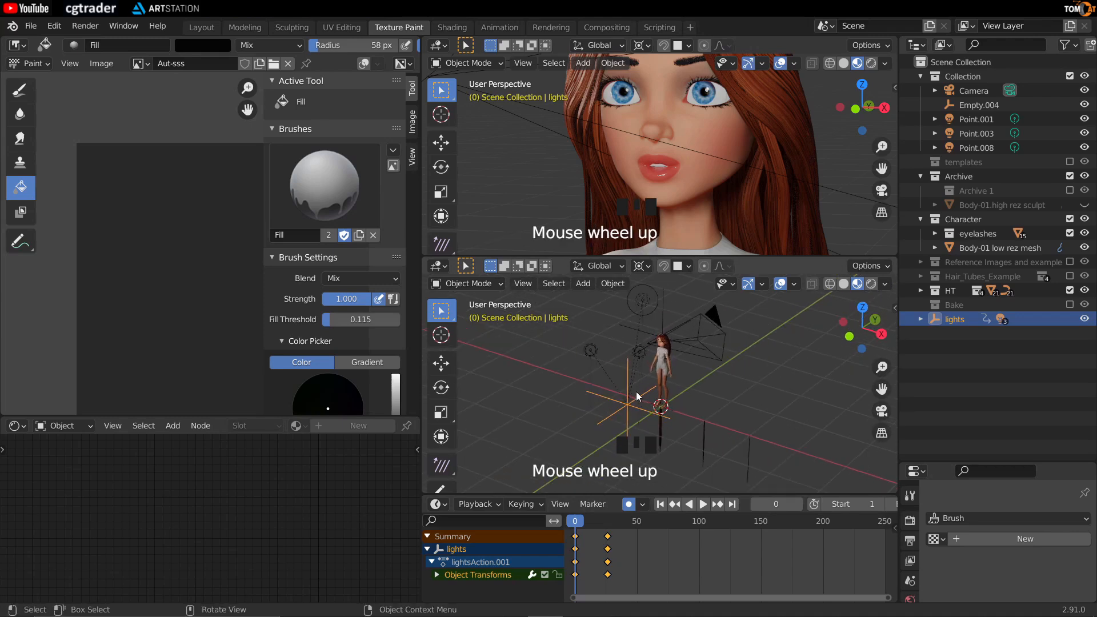
{"action": "left_click", "coordinate": [615, 413]}
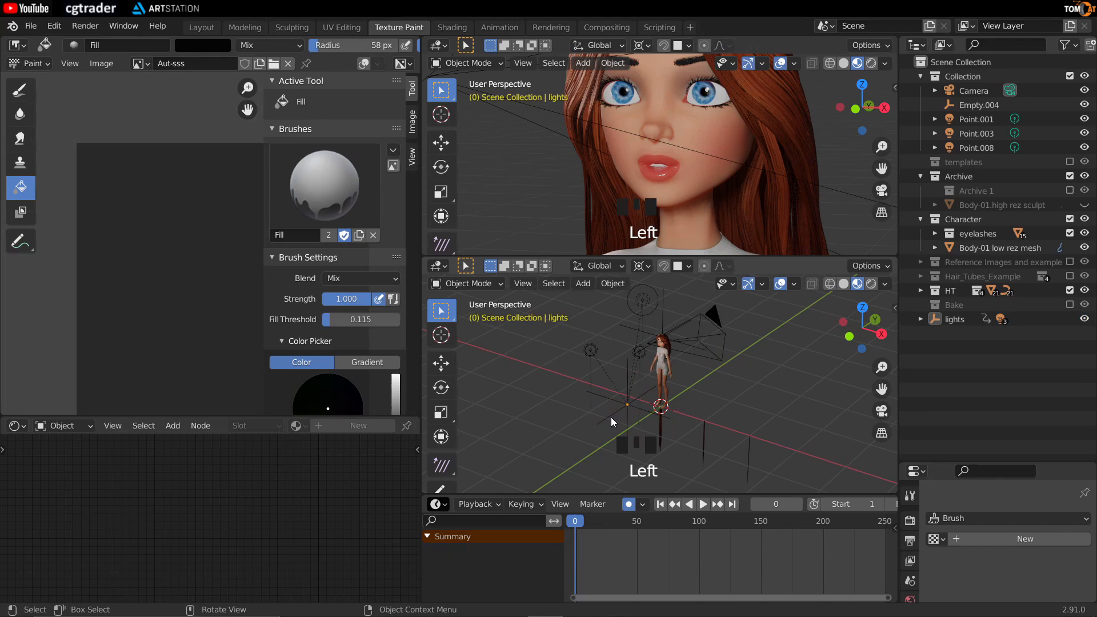
{"action": "left_click", "coordinate": [611, 417]}
{"action": "scroll", "coordinate": [640, 550], "scroll_direction": "down", "scroll_amount": 1}
{"action": "scroll", "coordinate": [639, 550], "scroll_direction": "up", "scroll_amount": 2}
{"action": "scroll", "coordinate": [639, 551], "scroll_direction": "down", "scroll_amount": 4}
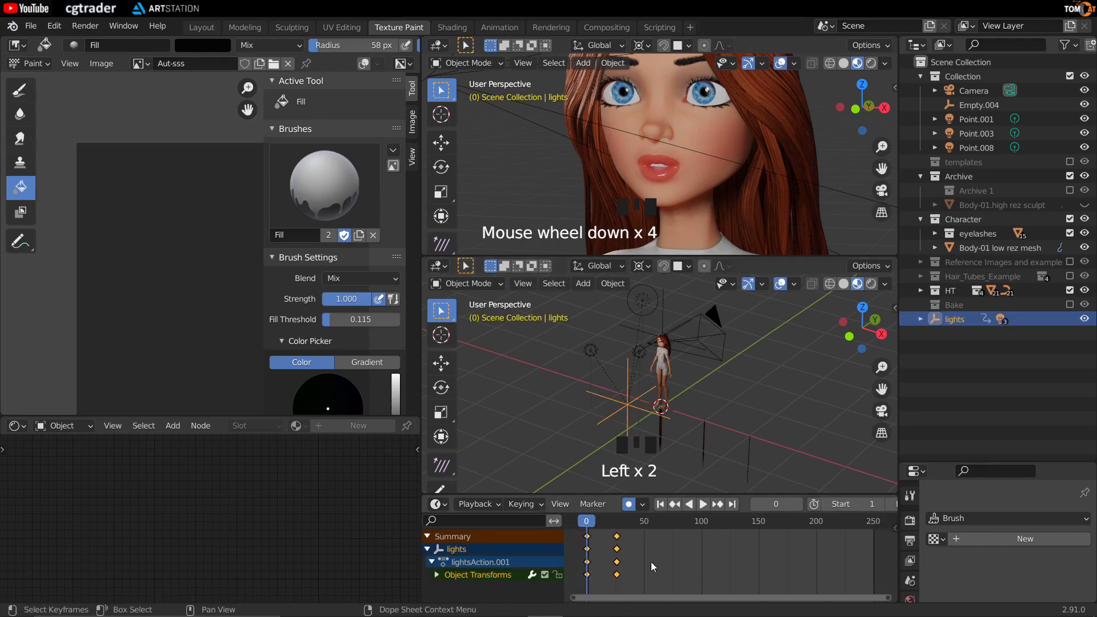
{"action": "key", "text": "a"}
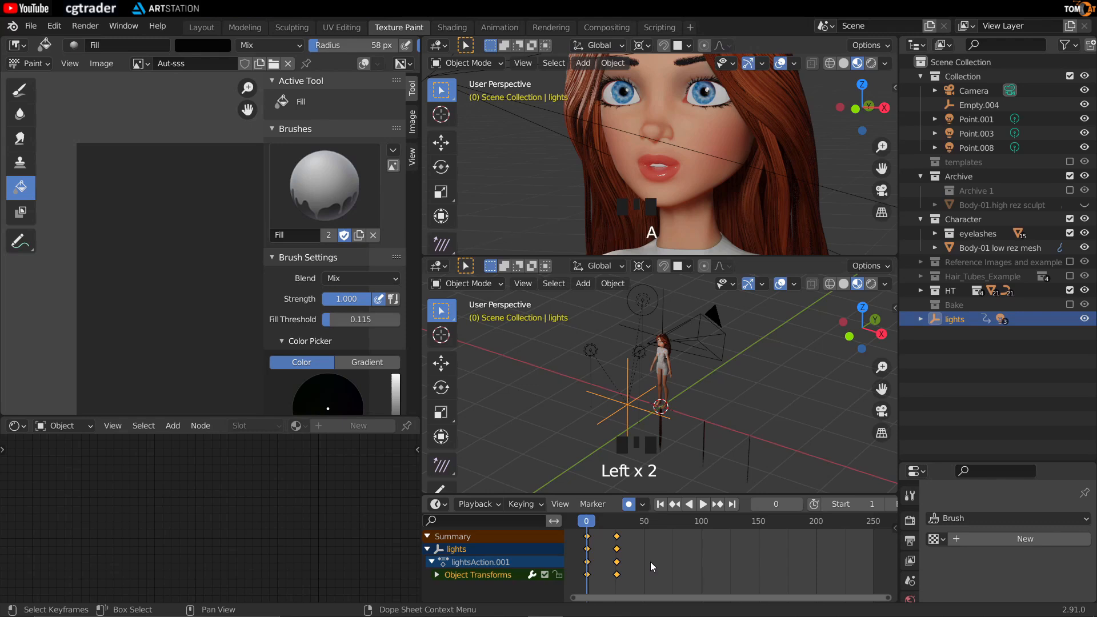
{"action": "key", "text": "x"}
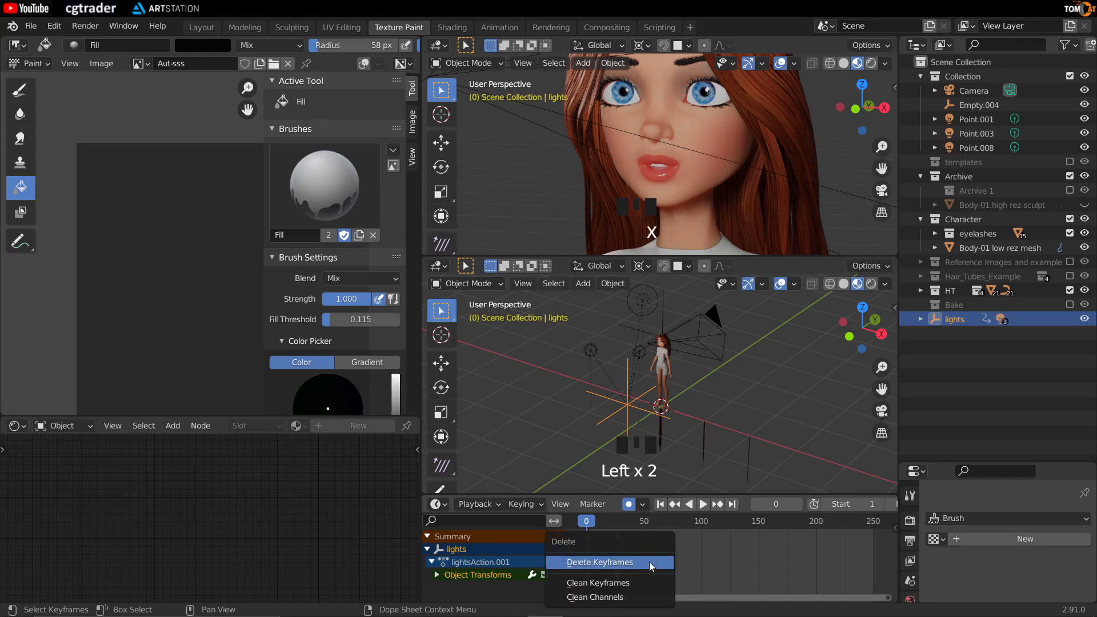
{"action": "left_click", "coordinate": [649, 561]}
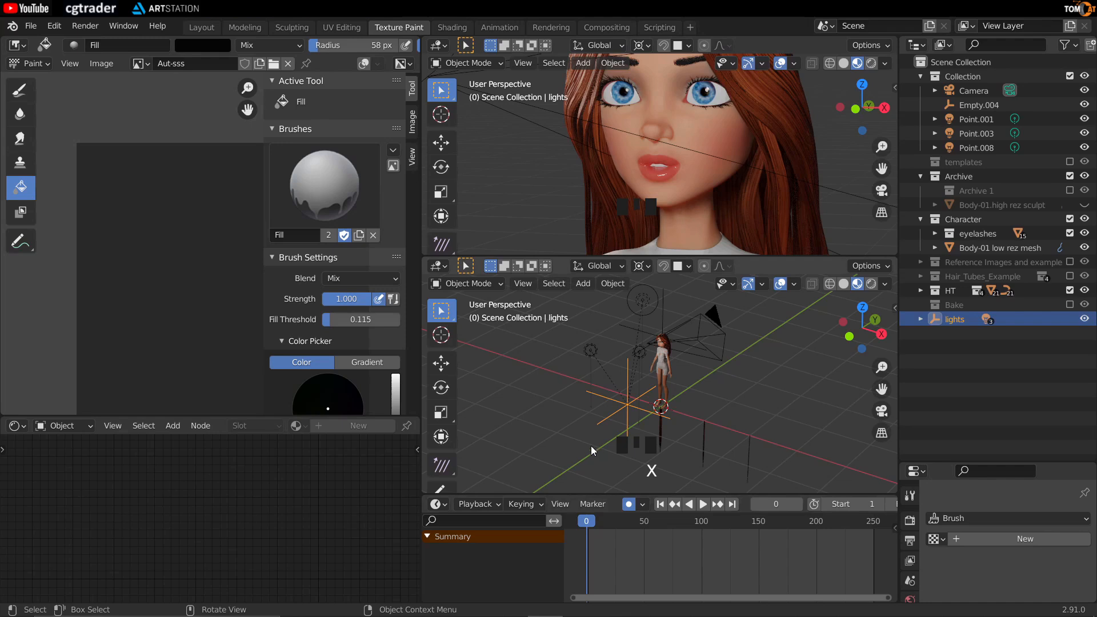
Clear the location of the lights empty to return it to the world origin at frame 0.
{"action": "middle_click_drag", "start_coordinate": [627, 443], "coordinate": [622, 414]}
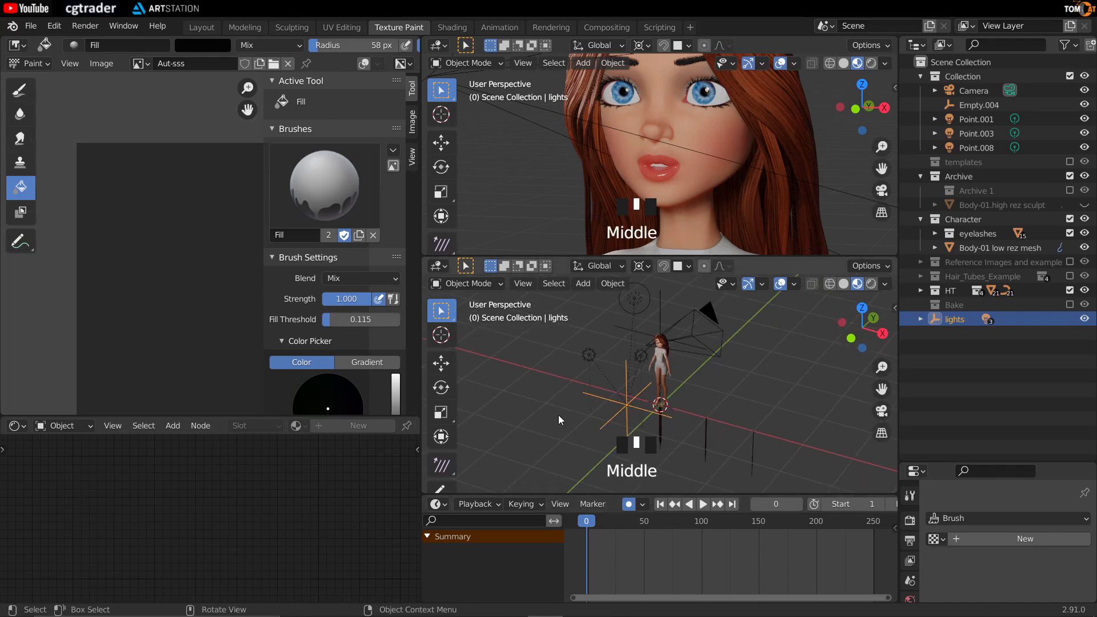
{"action": "scroll", "coordinate": [577, 424], "scroll_direction": "up", "scroll_amount": 2}
{"action": "scroll", "coordinate": [550, 401], "scroll_direction": "down", "scroll_amount": 1}
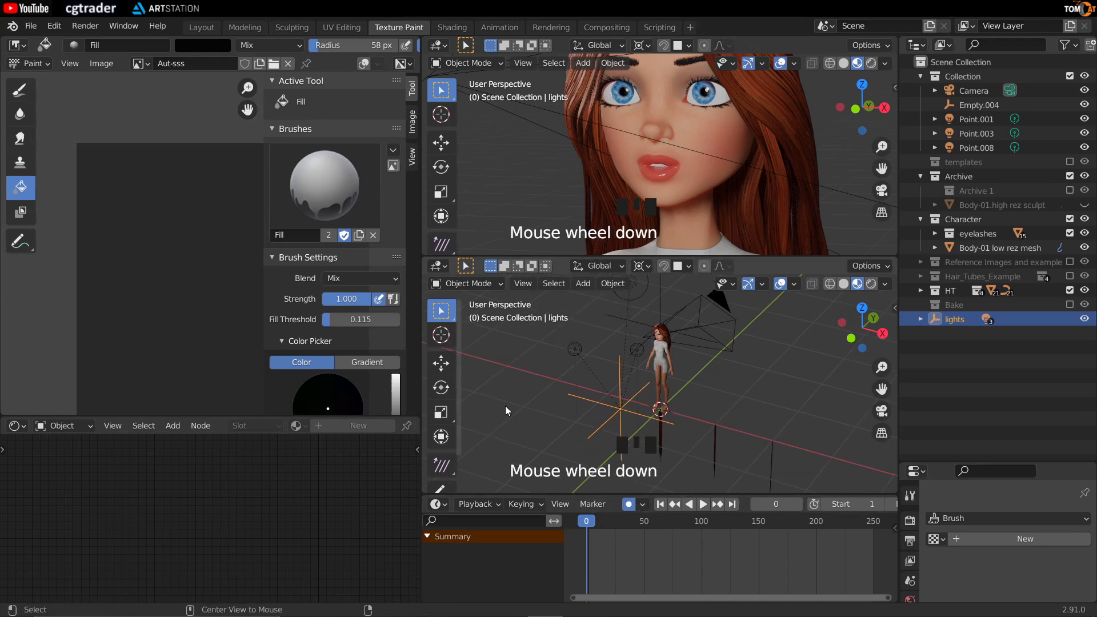
{"action": "key", "text": "alt+g"}
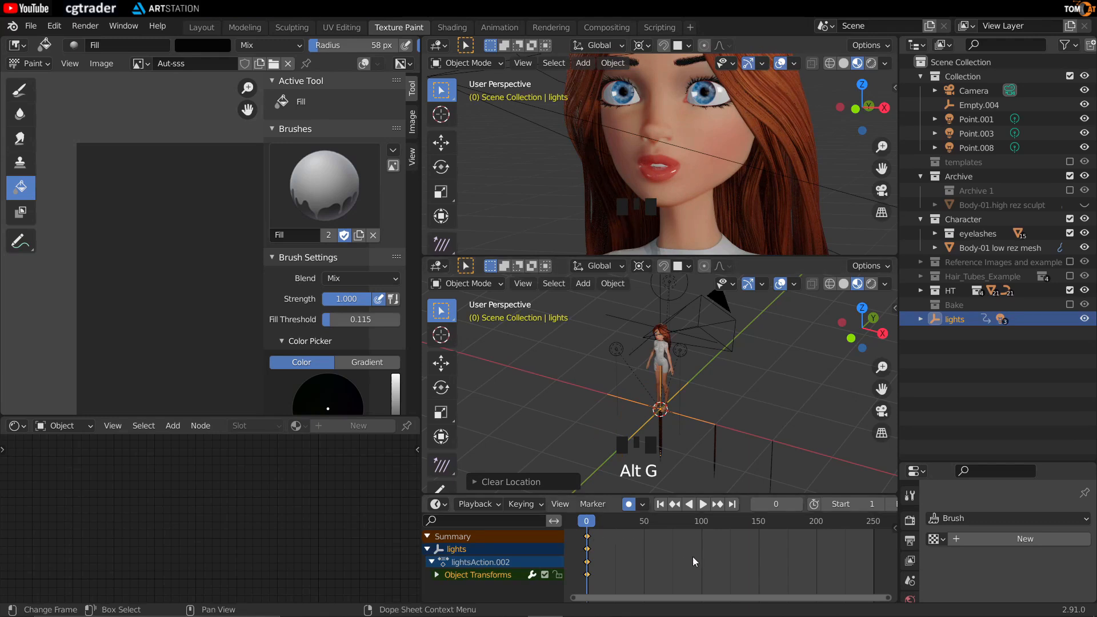
Set the end frame of the animation to 200.
{"action": "scroll", "coordinate": [692, 556], "scroll_direction": "down", "scroll_amount": 2}
{"action": "middle_click_drag", "start_coordinate": [825, 508], "coordinate": [772, 509]}
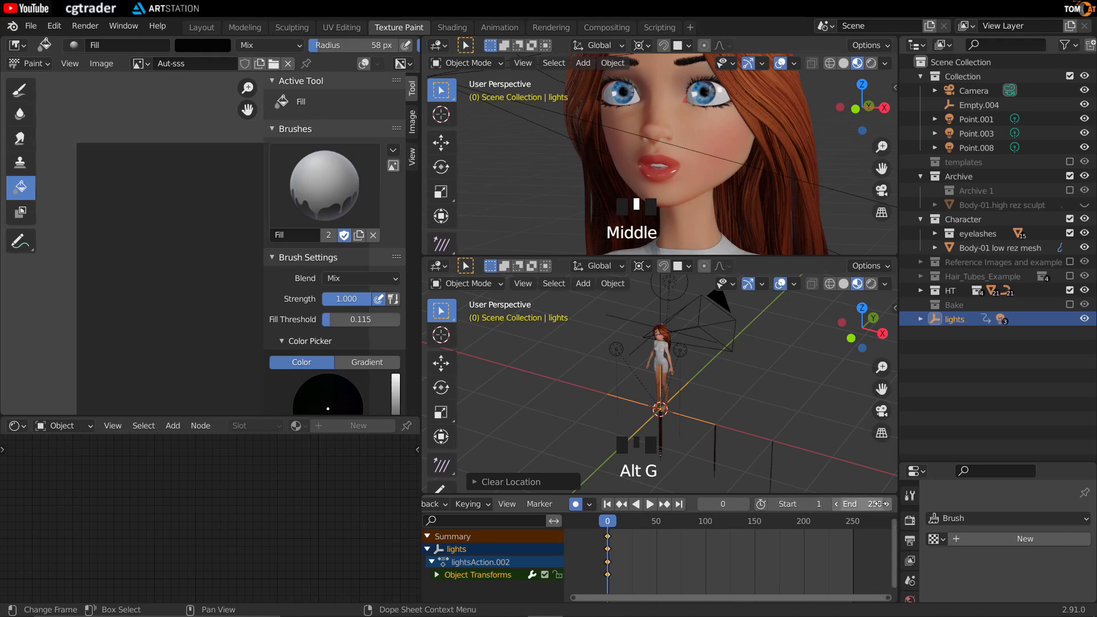
{"action": "left_click", "coordinate": [856, 505]}
{"action": "type", "text": "200"}
{"action": "key", "text": "Return"}
Delete the remaining keyframes of the lights empty and insert a Location, Rotation & Scale keyframe at frame 0.
{"action": "key", "text": "x"}
{"action": "key", "text": "i"}
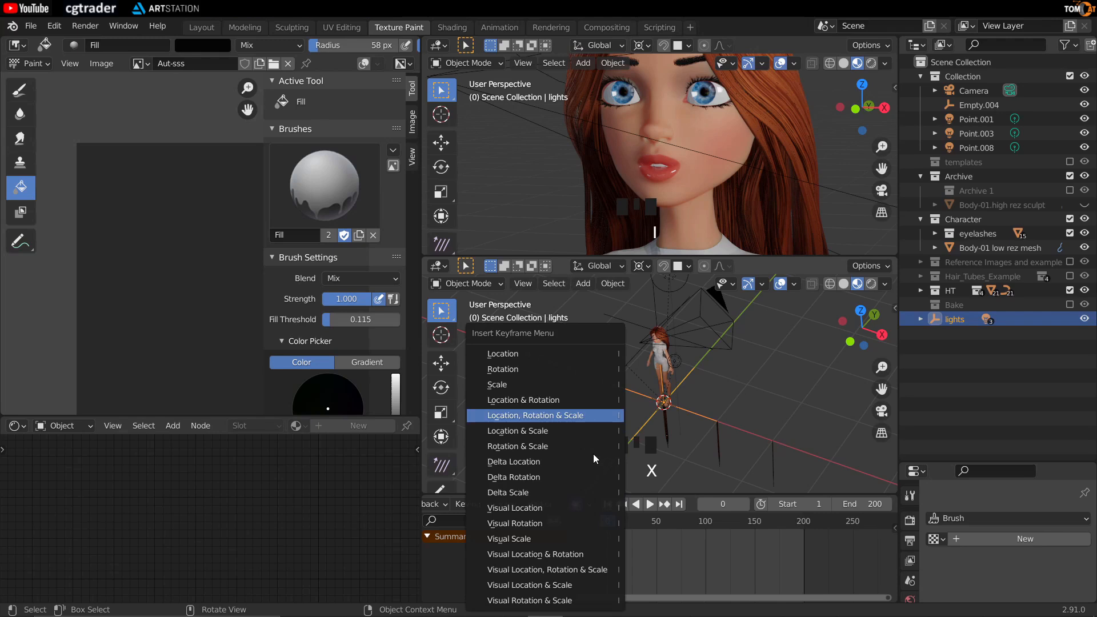
{"action": "left_click", "coordinate": [562, 415]}
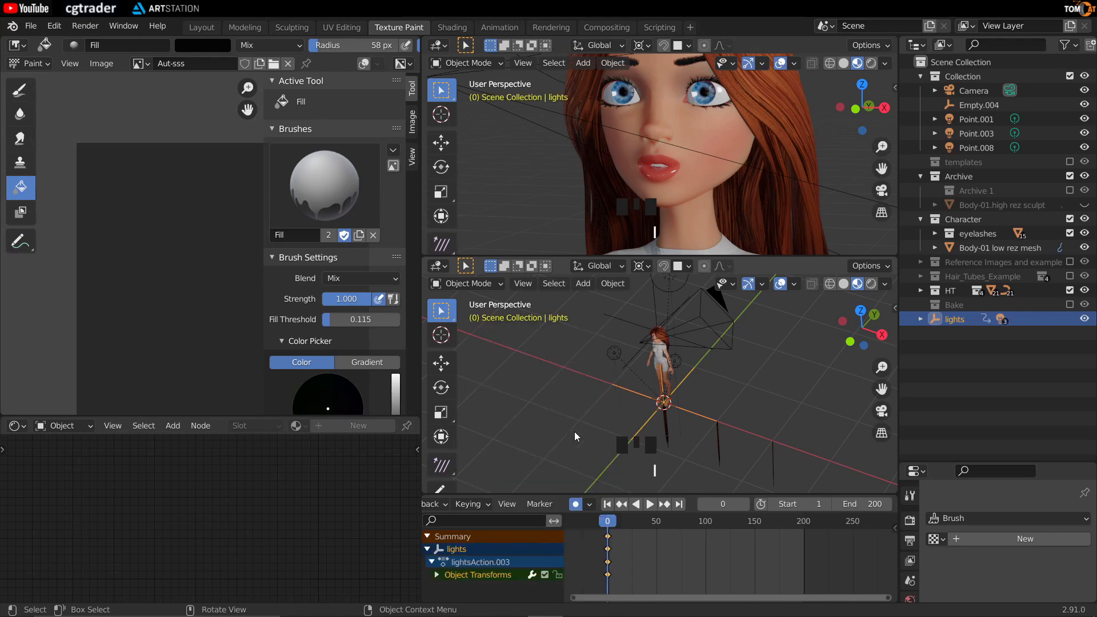
At frame 100, rotate the lights empty half a turn about the global Z axis and preview the motion.
{"action": "left_click", "coordinate": [731, 510]}
{"action": "type", "text": "100"}
{"action": "key", "text": "Return"}
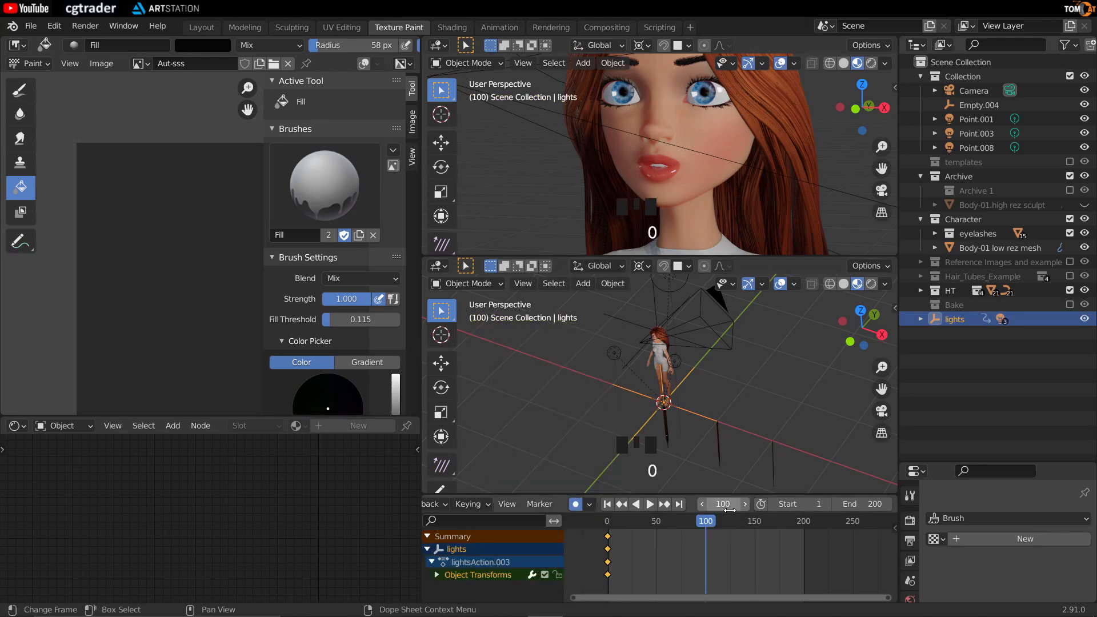
{"action": "key", "text": "r"}
{"action": "key", "text": "z"}
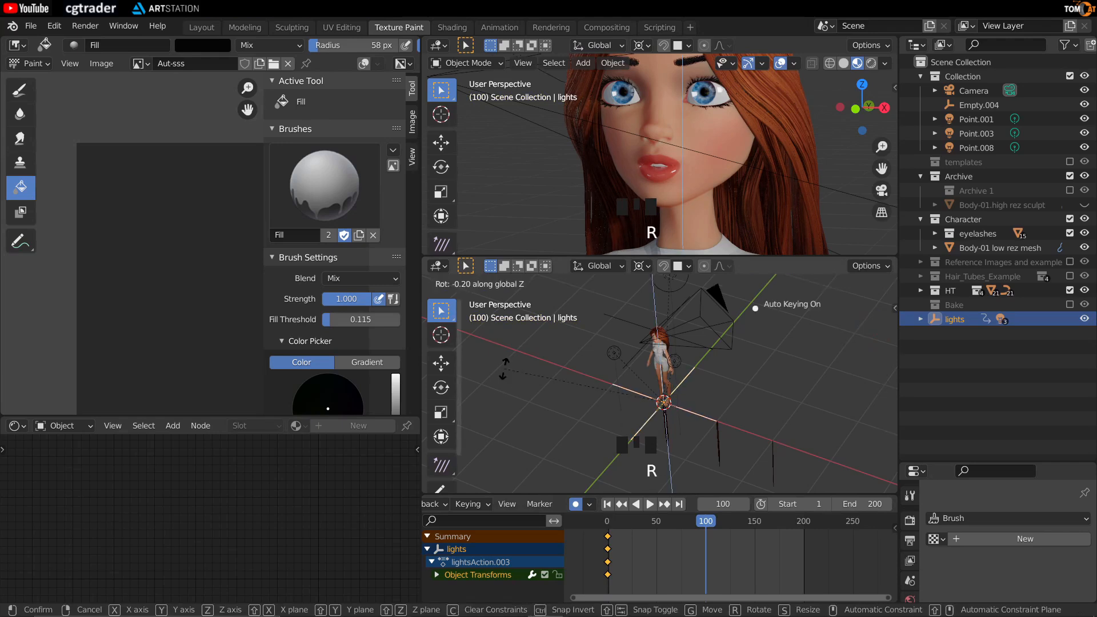
{"action": "left_click", "coordinate": [566, 473]}
{"action": "key", "text": "shift+ctrl+space"}
{"action": "key", "text": "space"}
{"action": "left_click_drag", "start_coordinate": [643, 537], "coordinate": [702, 535]}
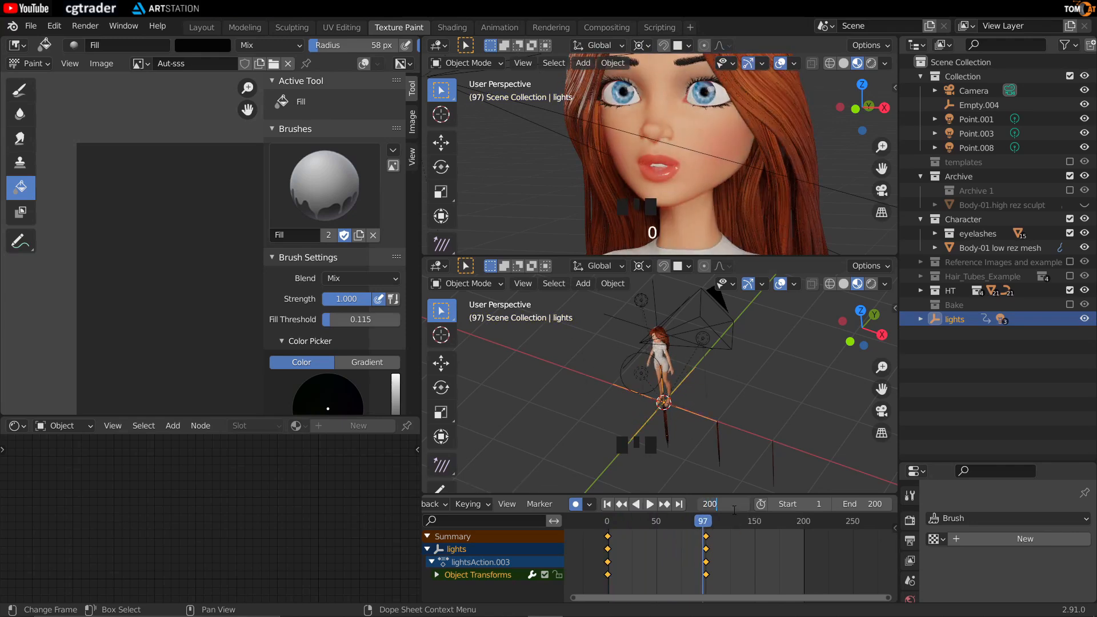
At frame 200, rotate the lights empty another 180 degrees about global Z and scrub back to frame 0.
{"action": "key", "text": "shift+Right"}
{"action": "type", "text": "r"}
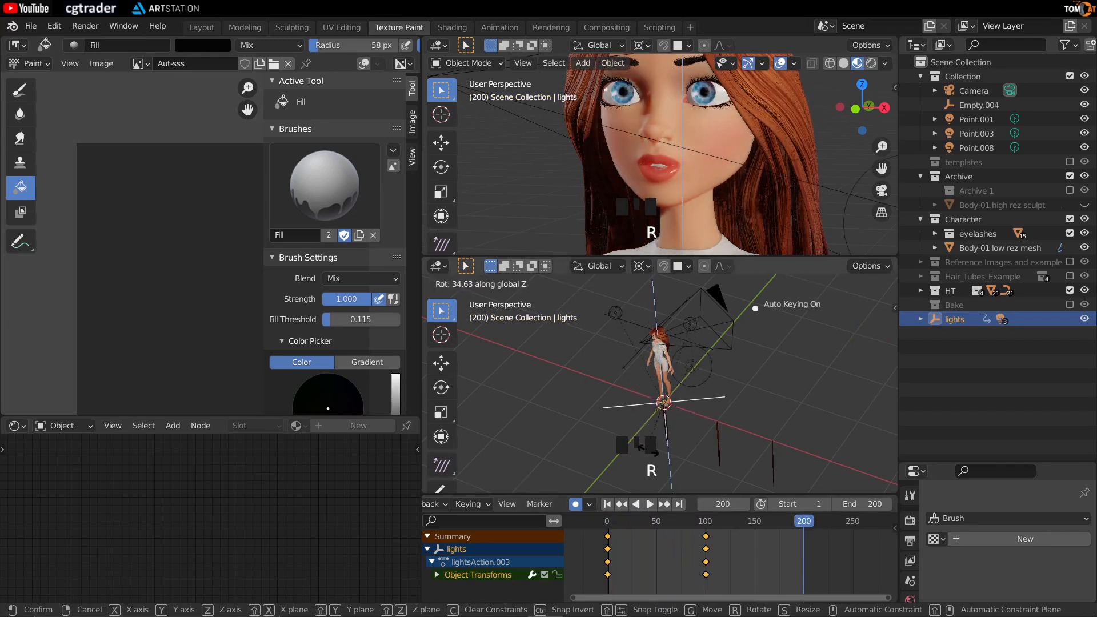
{"action": "type", "text": "180"}
{"action": "key", "text": "Return"}
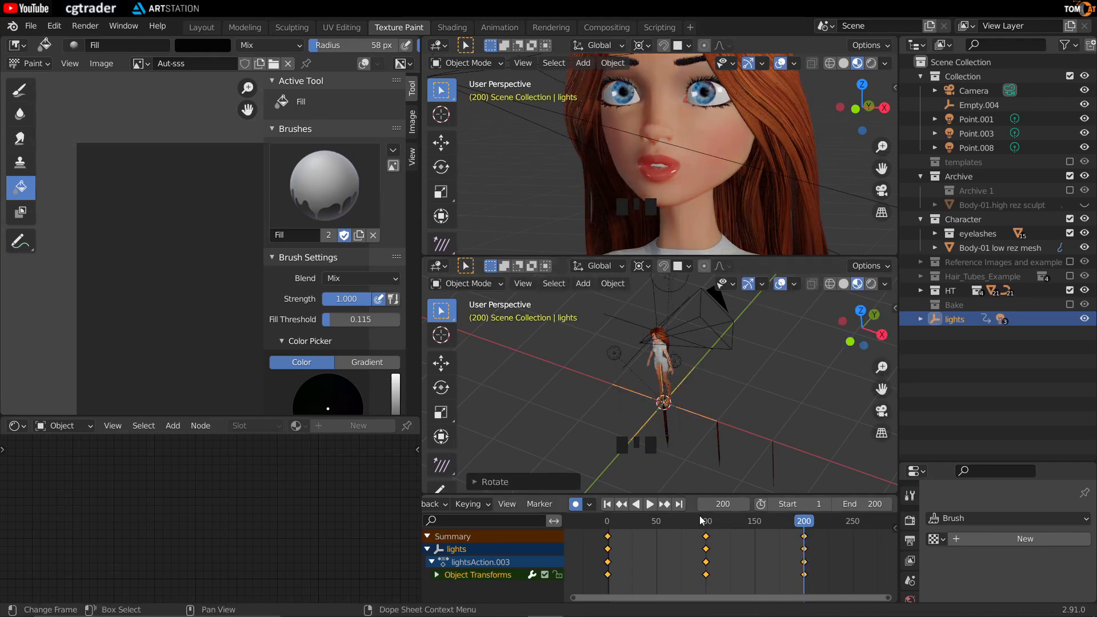
{"action": "left_click_drag", "start_coordinate": [803, 525], "coordinate": [570, 523]}
{"action": "key", "text": "Escape"}
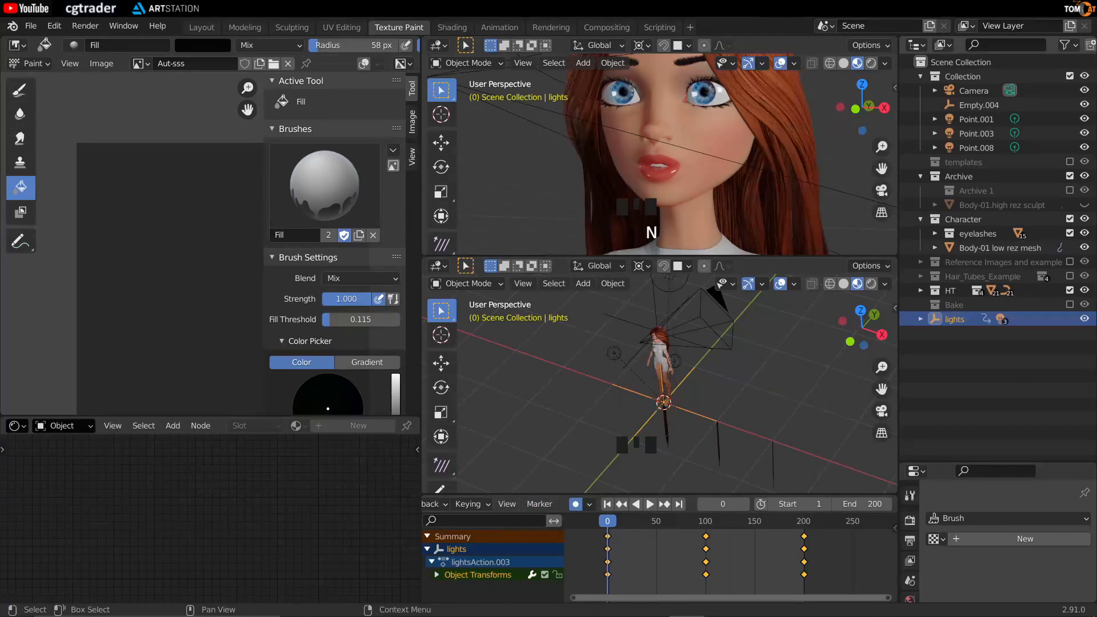
Exclude the HT hair collection from the scene and enlarge the close-up viewport around the character's head.
{"action": "middle_click_drag", "start_coordinate": [584, 369], "coordinate": [617, 391]}
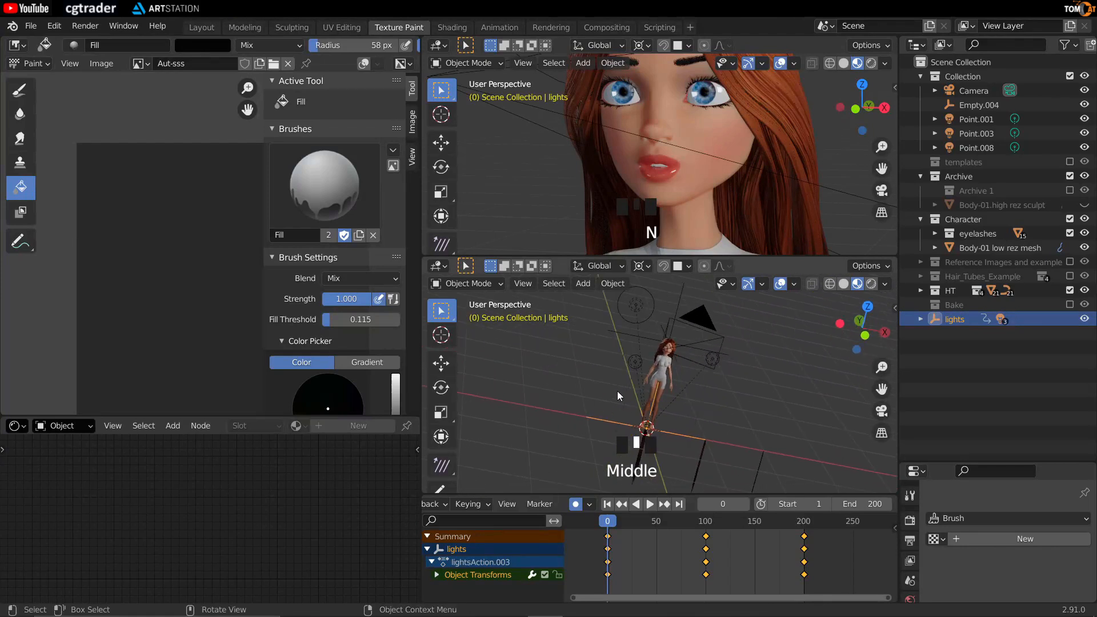
{"action": "left_click", "coordinate": [1070, 290]}
{"action": "left_click_drag", "start_coordinate": [757, 256], "coordinate": [770, 373]}
{"action": "middle_click_drag", "start_coordinate": [613, 235], "coordinate": [615, 167]}
{"action": "scroll", "coordinate": [629, 237], "scroll_direction": "down", "scroll_amount": 2}
Select the Body-01 low rez mesh, disconnect the Aut-sss map from Subsurface, and set Subsurface to 0.05.
{"action": "left_click", "coordinate": [634, 113]}
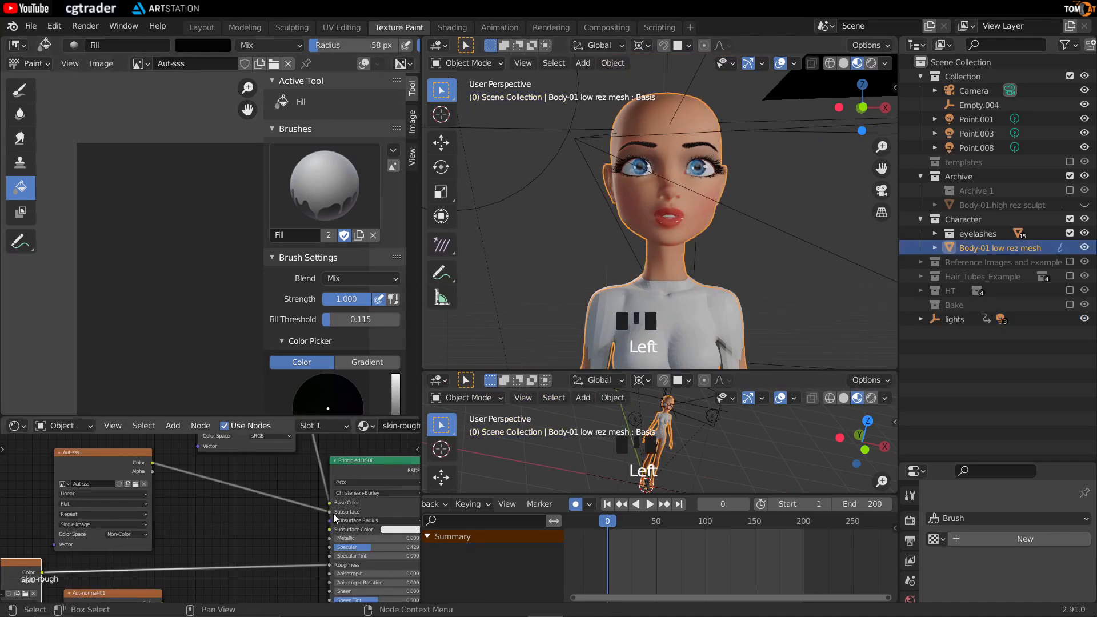
{"action": "double_click", "coordinate": [352, 512]}
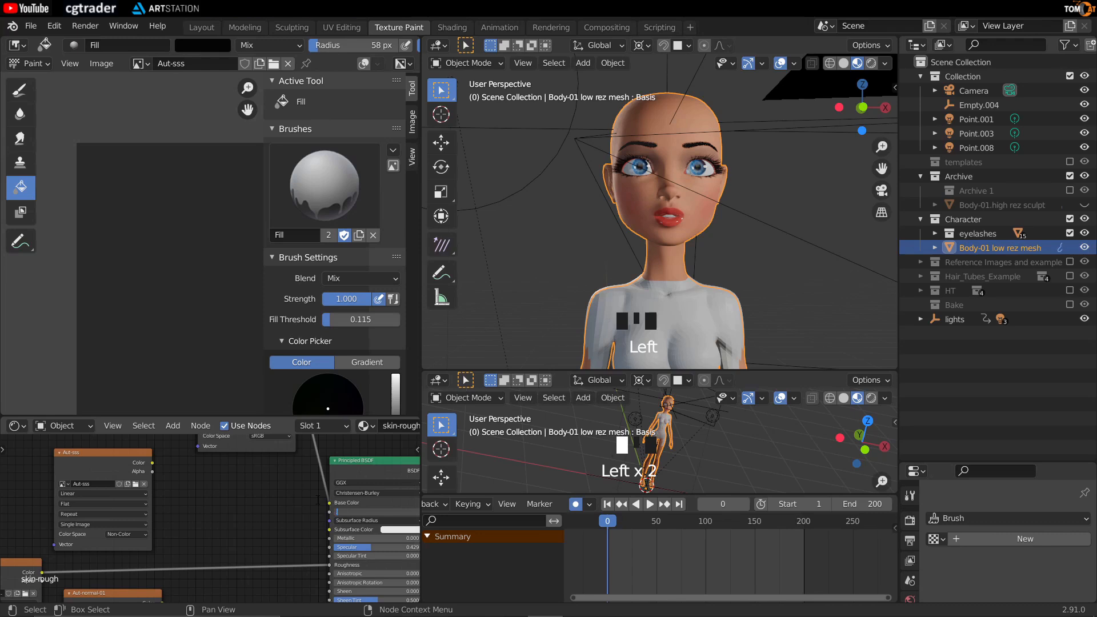
{"action": "key", "text": "Return"}
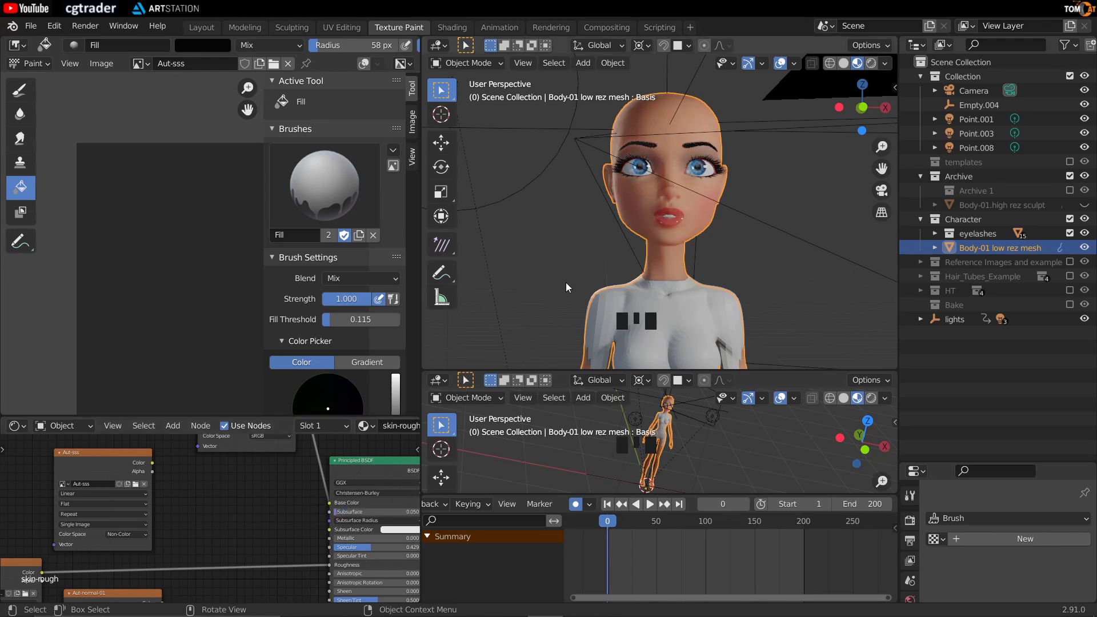
Examine the skin's subsurface effect and the light placement around the character from several angles.
{"action": "mouse_move", "coordinate": [631, 206]}
{"action": "middle_mouse_down"}
{"action": "mouse_move", "coordinate": [640, 211]}
{"action": "mouse_move", "coordinate": [625, 197]}
{"action": "middle_mouse_up"}
{"action": "scroll", "coordinate": [635, 207], "scroll_direction": "up", "scroll_amount": 2}
{"action": "scroll", "coordinate": [694, 481], "scroll_direction": "down", "scroll_amount": 2}
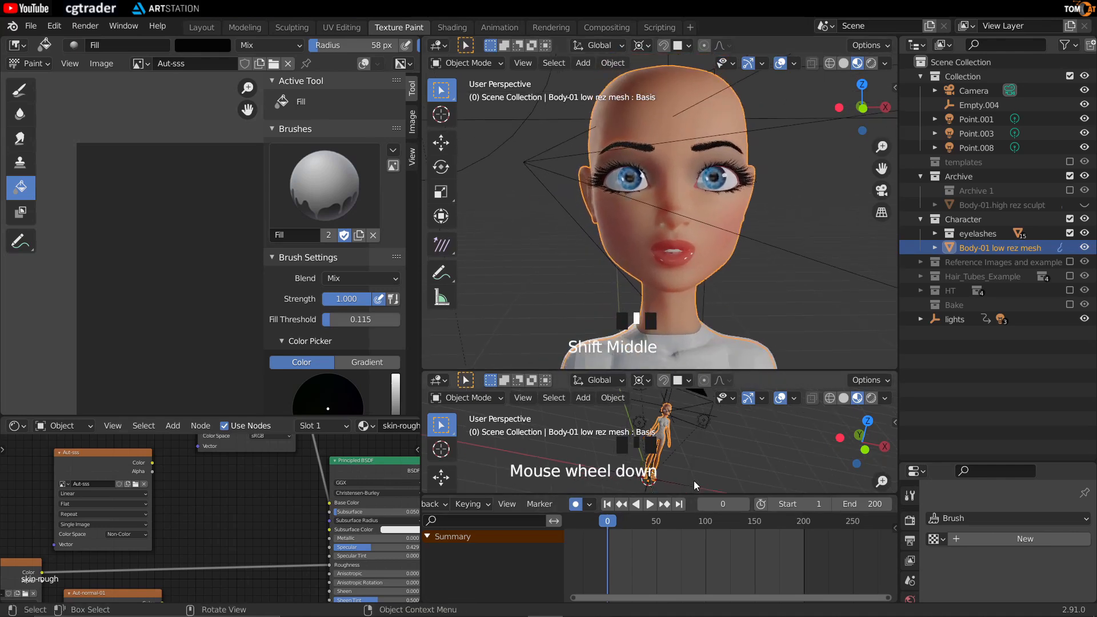
{"action": "left_click_drag", "start_coordinate": [687, 494], "coordinate": [648, 537]}
{"action": "mouse_move", "coordinate": [608, 569]}
{"action": "left_mouse_down"}
{"action": "mouse_move", "coordinate": [622, 565]}
{"action": "mouse_move", "coordinate": [607, 565]}
{"action": "left_mouse_up"}
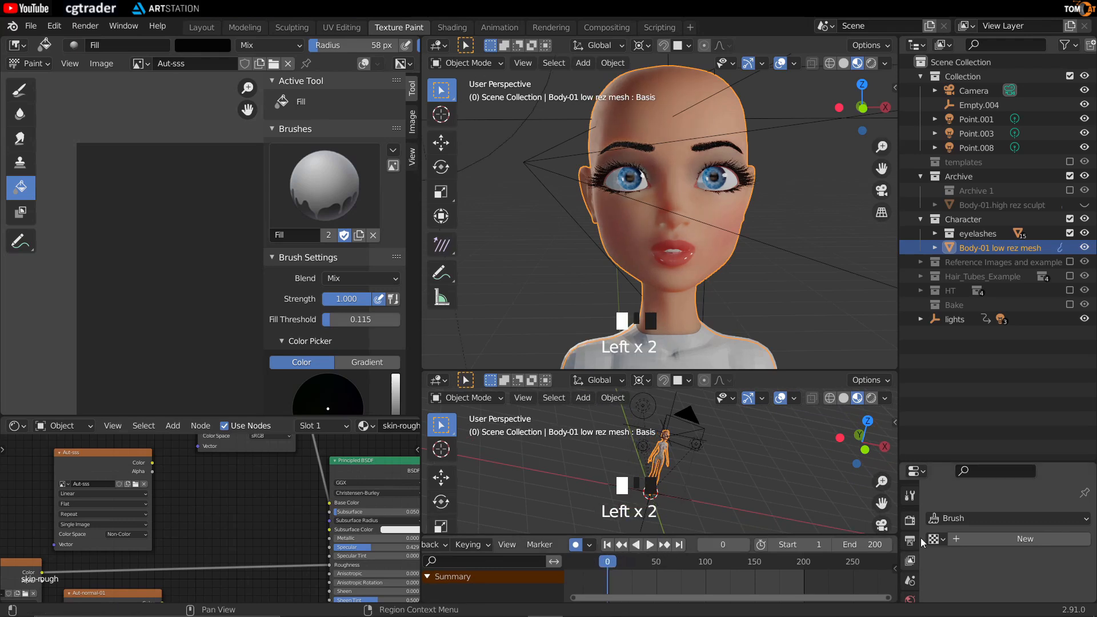
{"action": "scroll", "coordinate": [920, 537], "scroll_direction": "down", "scroll_amount": 2}
{"action": "middle_click_drag", "start_coordinate": [649, 308], "coordinate": [692, 273]}
{"action": "scroll", "coordinate": [655, 302], "scroll_direction": "down", "scroll_amount": 7}
{"action": "scroll", "coordinate": [669, 283], "scroll_direction": "down", "scroll_amount": 3}
{"action": "middle_click_drag", "start_coordinate": [554, 290], "coordinate": [553, 277], "text": "shift"}
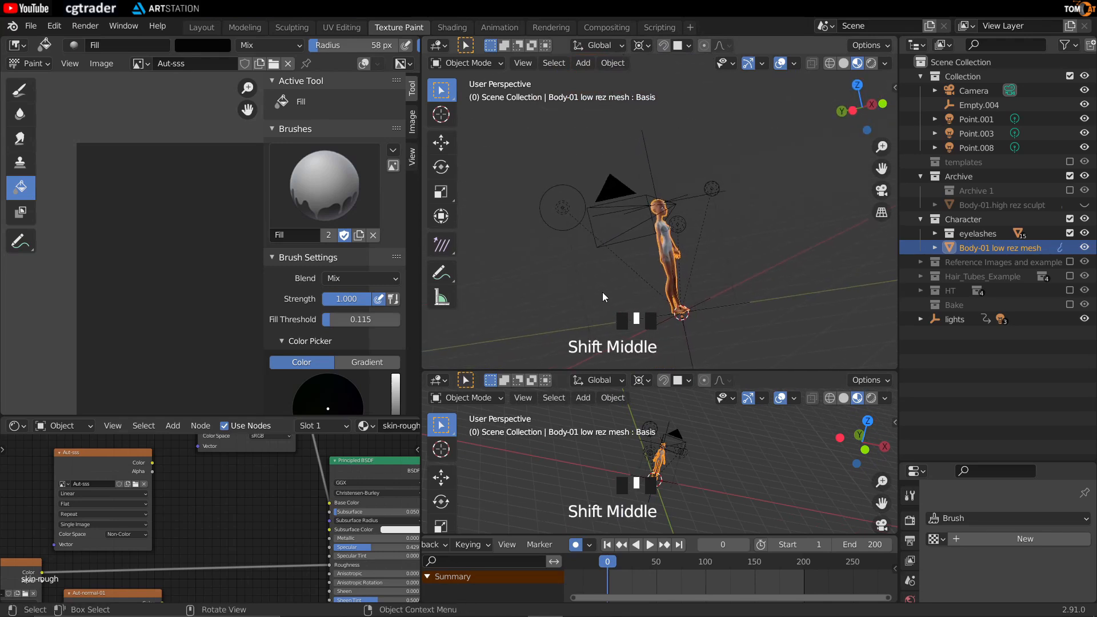
{"action": "middle_click_drag", "start_coordinate": [555, 169], "coordinate": [721, 239]}
{"action": "middle_click_drag", "start_coordinate": [562, 268], "coordinate": [662, 207]}
{"action": "scroll", "coordinate": [606, 224], "scroll_direction": "up", "scroll_amount": 12}
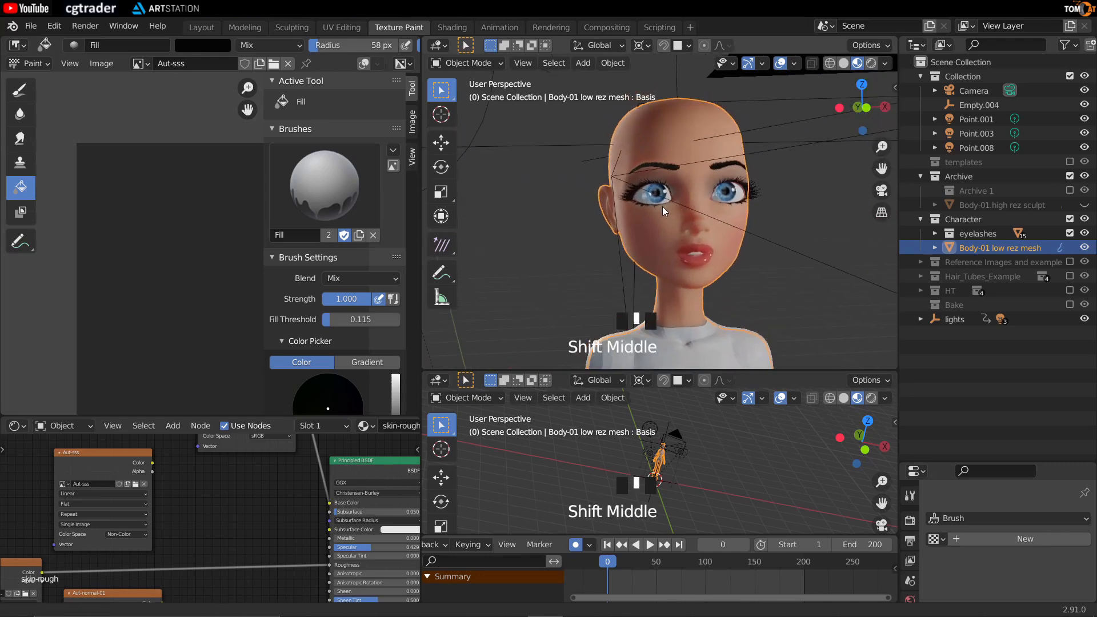
{"action": "scroll", "coordinate": [630, 258], "scroll_direction": "up", "scroll_amount": 2}
{"action": "left_click", "coordinate": [782, 433]}
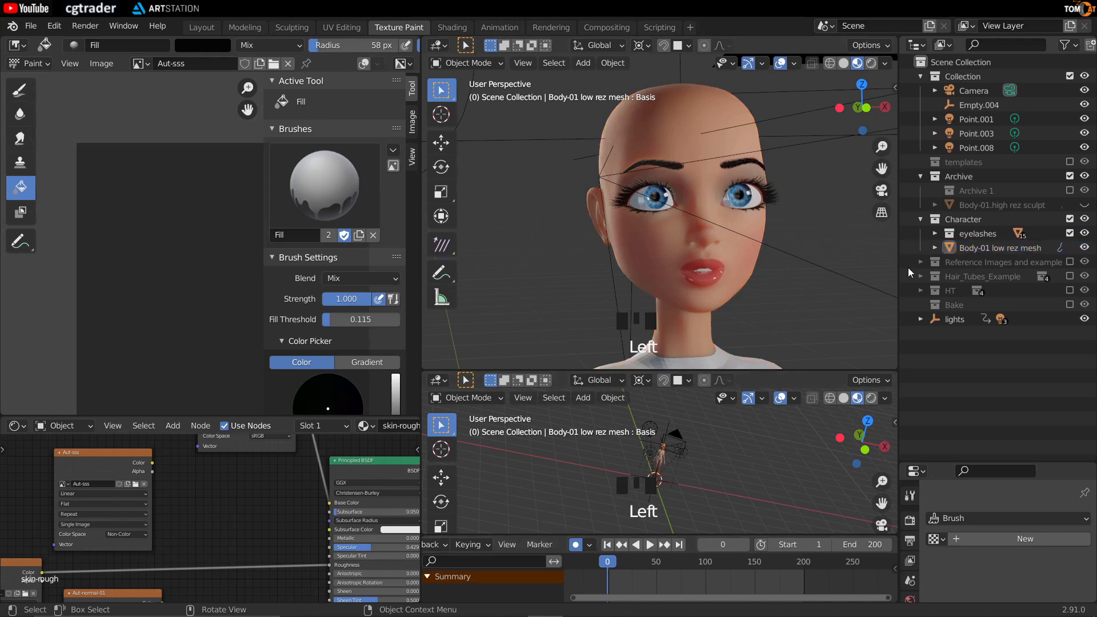
Hide the lights Point.001 and Point.003, leaving Point.008 as the only visible point light.
{"action": "scroll", "coordinate": [669, 460], "scroll_direction": "up", "scroll_amount": 3}
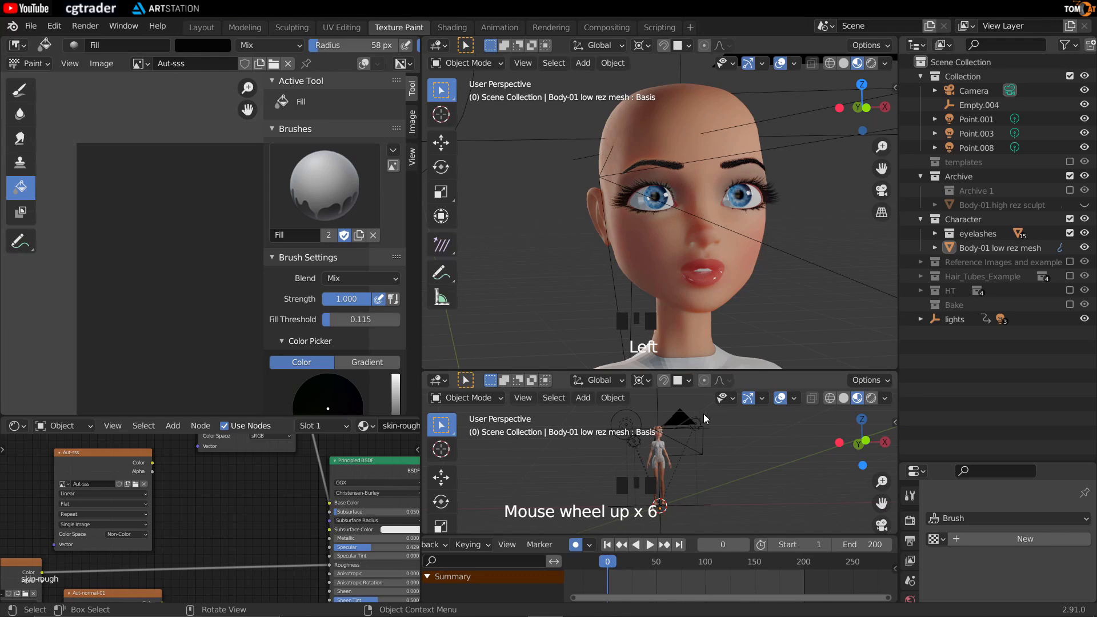
{"action": "middle_click_drag", "start_coordinate": [704, 415], "coordinate": [704, 462], "text": "shift"}
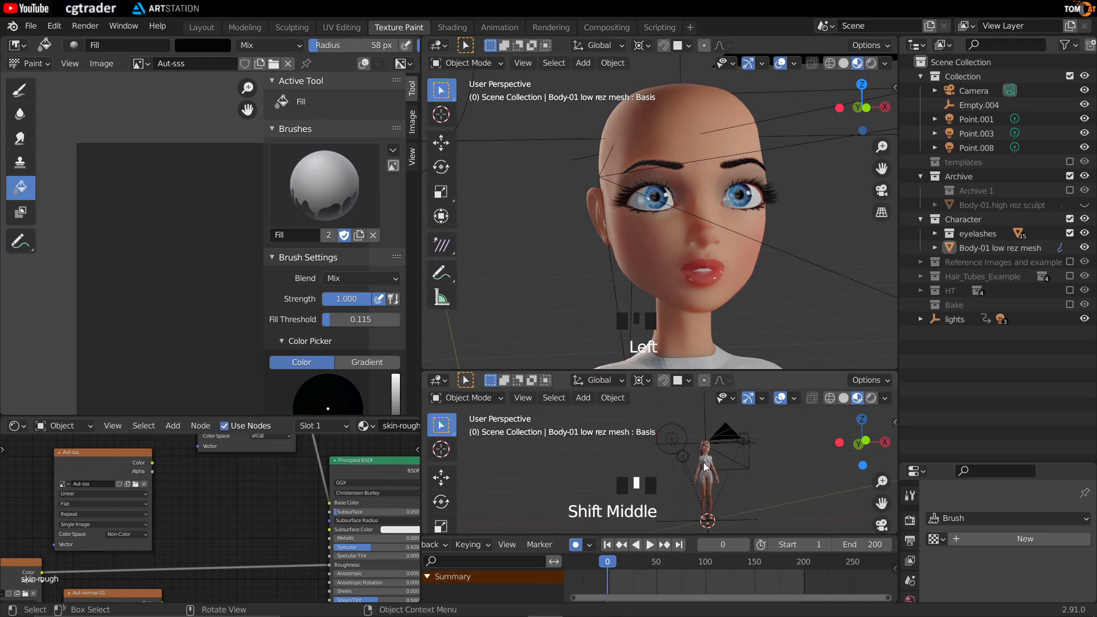
{"action": "left_click", "coordinate": [1083, 147]}
{"action": "left_click", "coordinate": [1084, 133]}
{"action": "left_click", "coordinate": [1084, 119]}
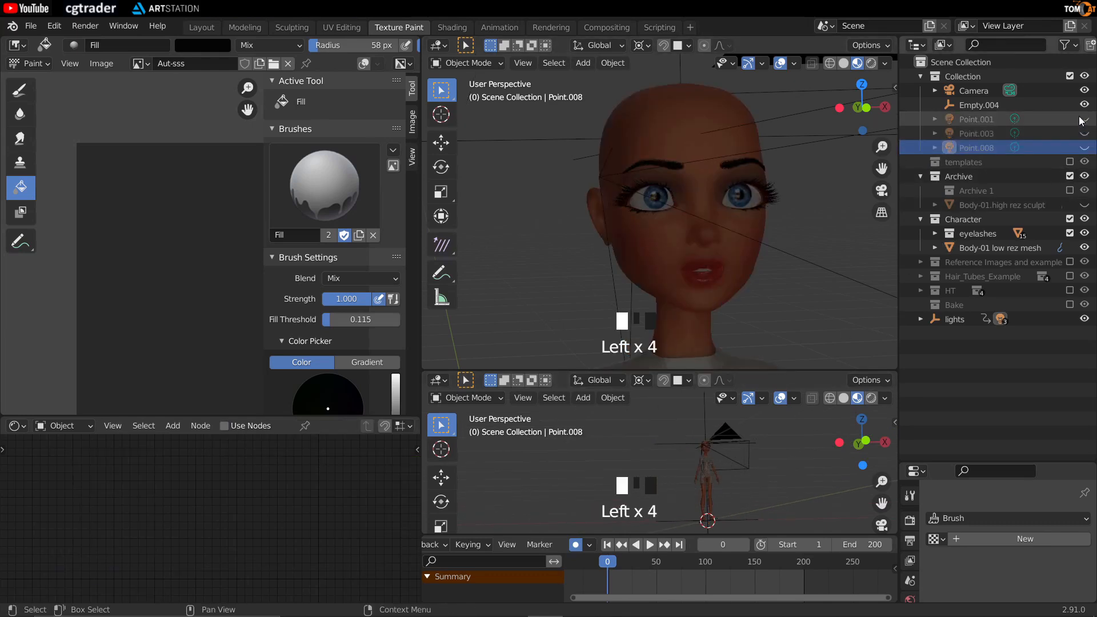
{"action": "left_click", "coordinate": [1083, 148]}
Select the light Point.008, enlarge the properties area, and set the light's power to 40 W.
{"action": "left_click", "coordinate": [682, 458]}
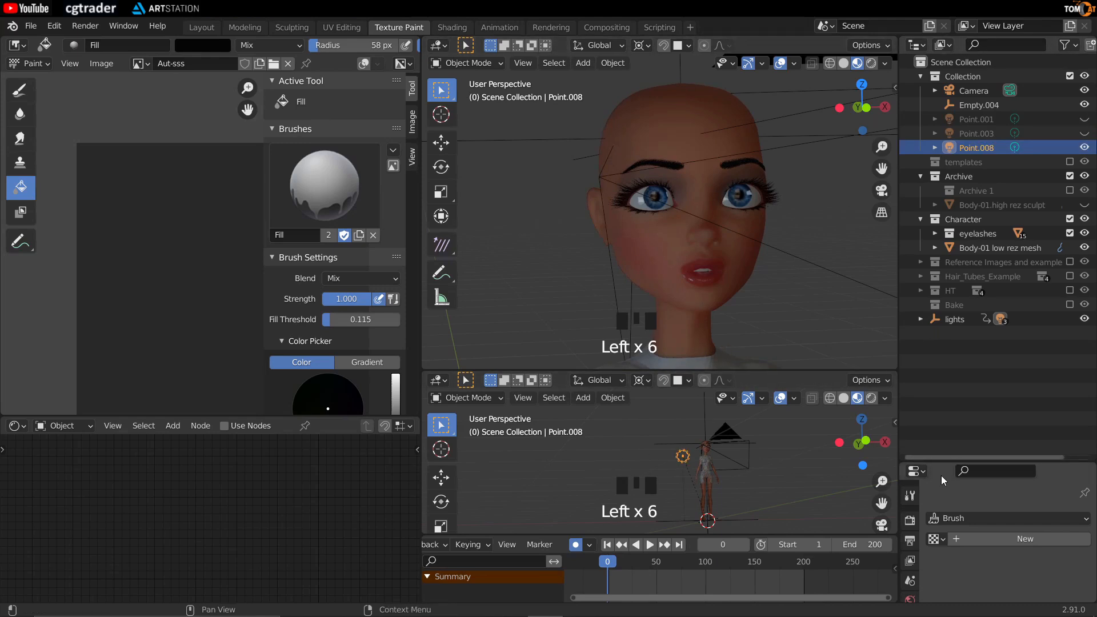
{"action": "left_click_drag", "start_coordinate": [939, 463], "coordinate": [939, 255]}
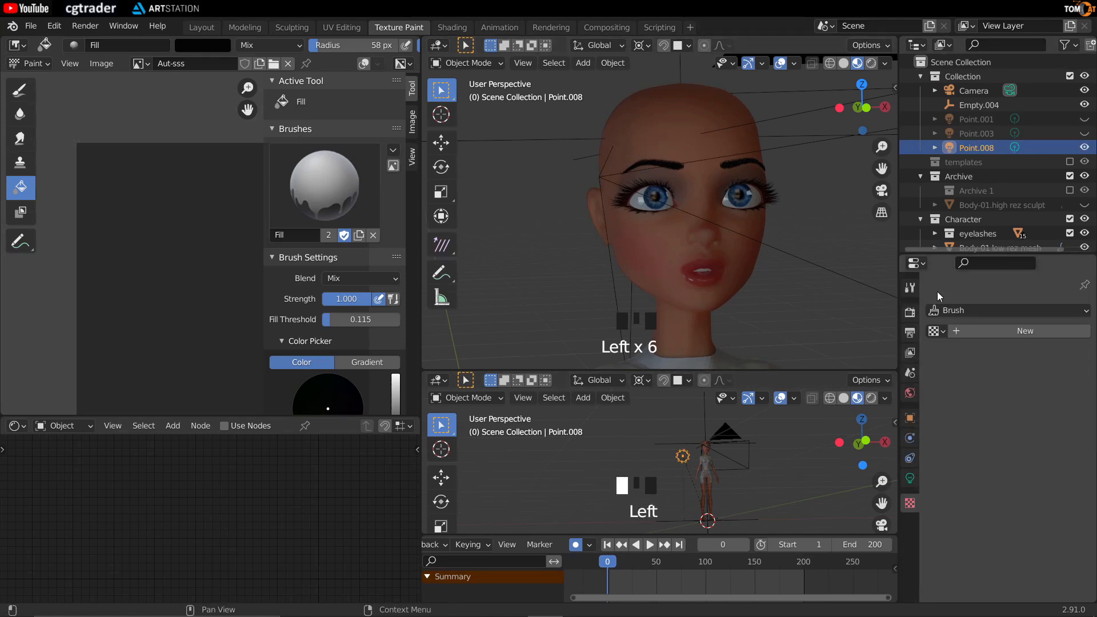
{"action": "left_click", "coordinate": [909, 479]}
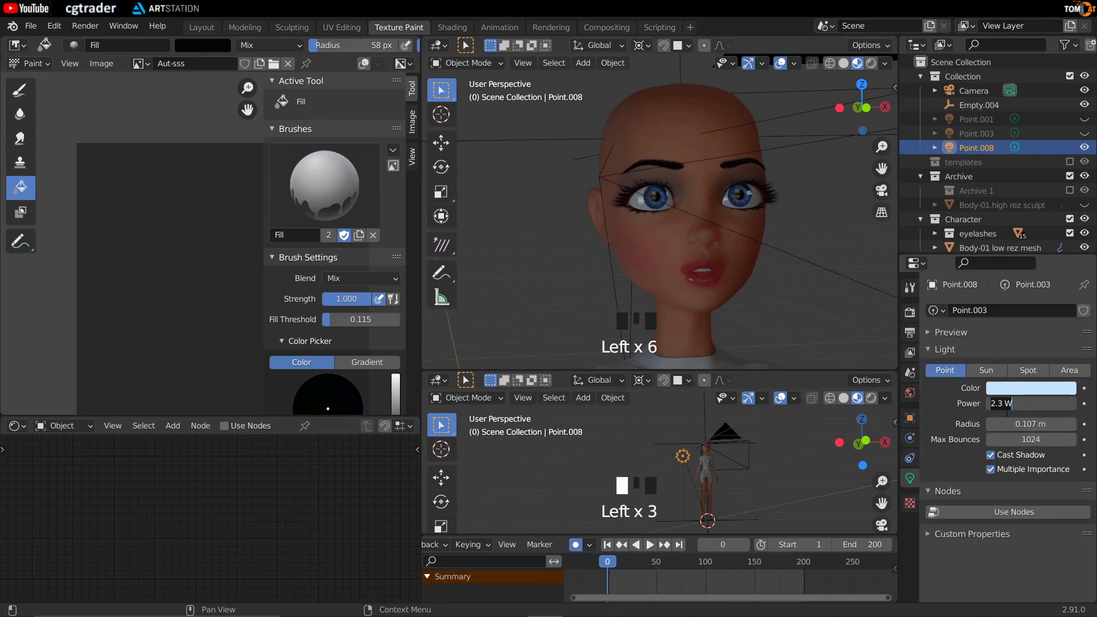
{"action": "key", "text": "Return"}
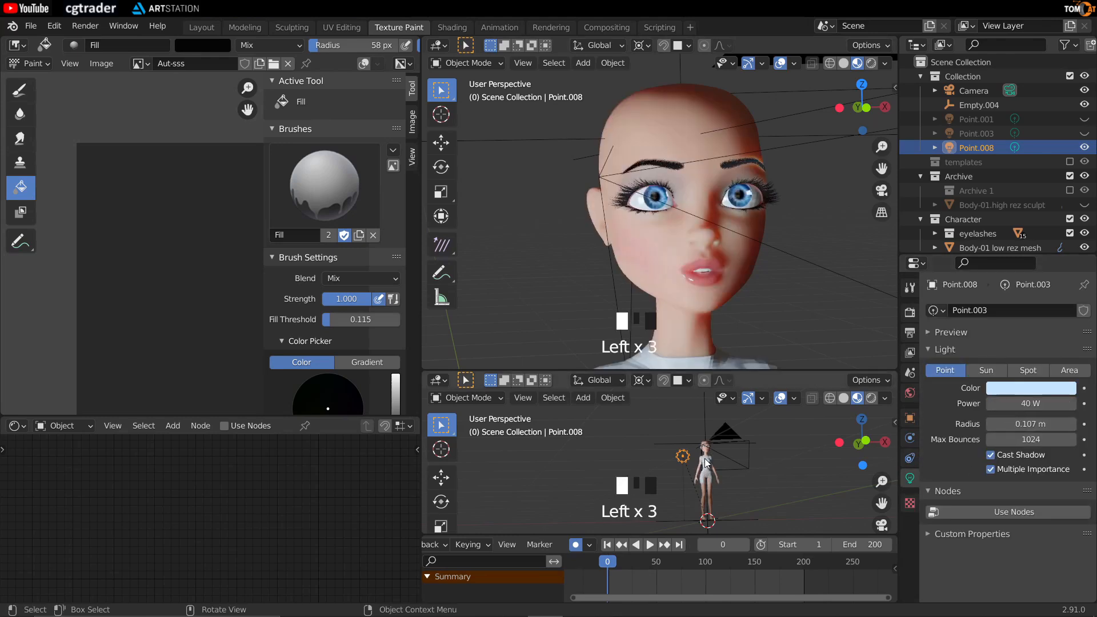
Move Point.008 away from the front of the face to a spot behind and beside the character.
{"action": "middle_click_drag", "start_coordinate": [707, 463], "coordinate": [649, 465]}
{"action": "key", "text": "KP_Decimal"}
{"action": "scroll", "coordinate": [640, 458], "scroll_direction": "down", "scroll_amount": 3}
{"action": "scroll", "coordinate": [593, 475], "scroll_direction": "up", "scroll_amount": 3}
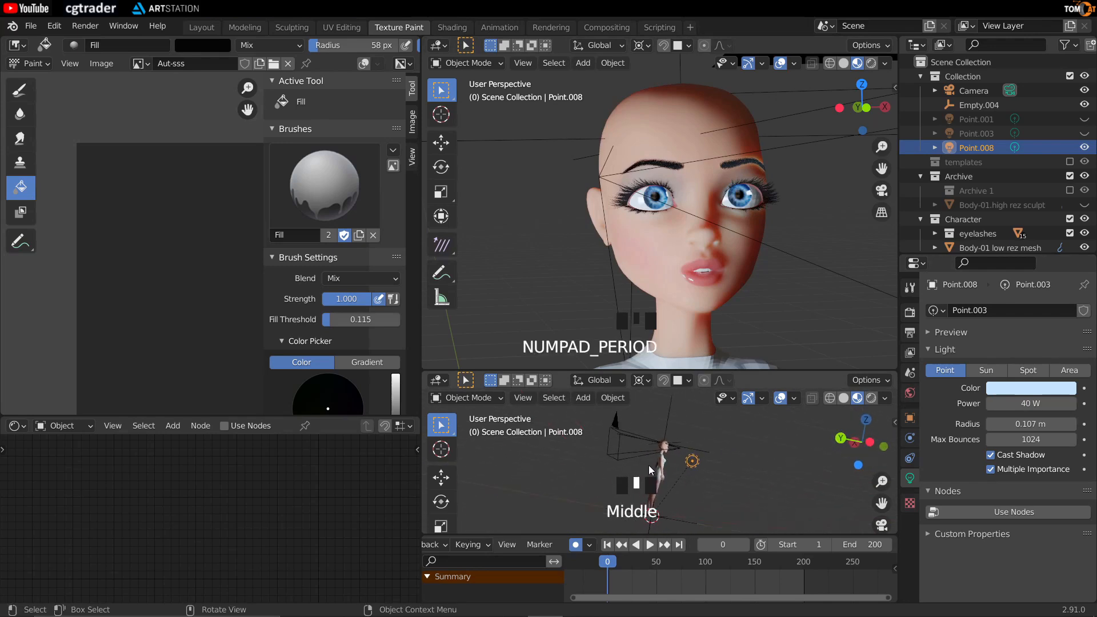
{"action": "key", "text": "g"}
{"action": "left_click", "coordinate": [558, 492]}
{"action": "middle_click_drag", "start_coordinate": [558, 491], "coordinate": [693, 462]}
{"action": "key", "text": "g"}
{"action": "left_click", "coordinate": [672, 463]}
{"action": "middle_click_drag", "start_coordinate": [618, 324], "coordinate": [614, 307]}
{"action": "scroll", "coordinate": [613, 307], "scroll_direction": "up", "scroll_amount": 2}
{"action": "mouse_move", "coordinate": [645, 458]}
{"action": "middle_mouse_down"}
{"action": "mouse_move", "coordinate": [677, 454]}
{"action": "mouse_move", "coordinate": [657, 467]}
{"action": "middle_mouse_up"}
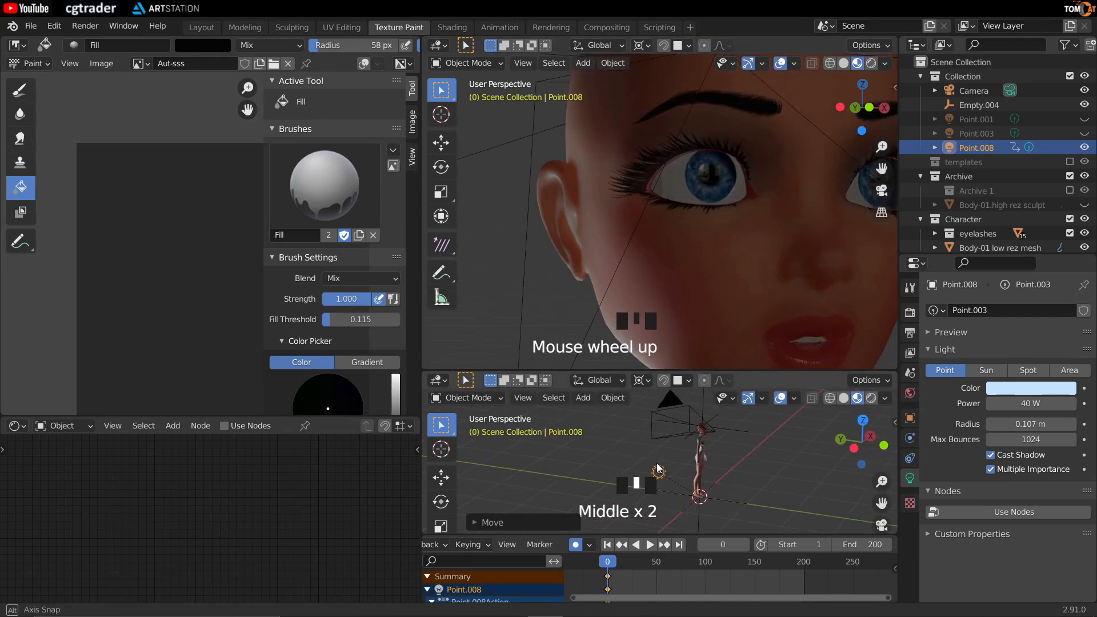
Refine the position of Point.008 so it casts a rim light along the ear and side of the face.
{"action": "key", "text": "g"}
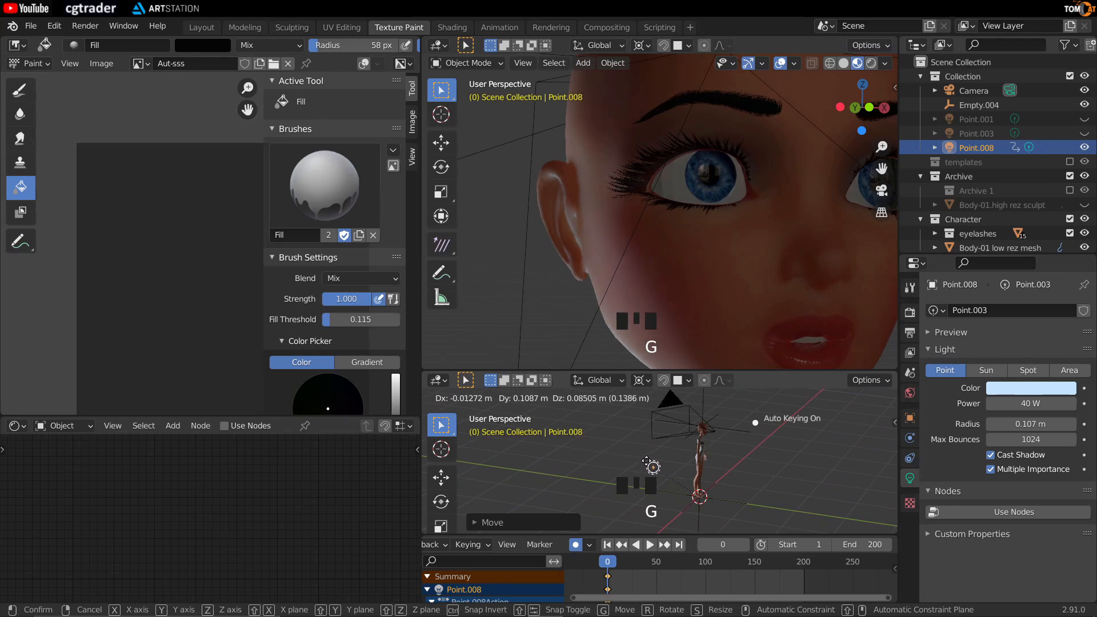
{"action": "left_click", "coordinate": [651, 448]}
{"action": "mouse_move", "coordinate": [654, 449]}
{"action": "middle_mouse_down"}
{"action": "mouse_move", "coordinate": [687, 456]}
{"action": "mouse_move", "coordinate": [671, 417]}
{"action": "mouse_move", "coordinate": [672, 448]}
{"action": "middle_mouse_up"}
{"action": "scroll", "coordinate": [689, 447], "scroll_direction": "up", "scroll_amount": 1}
{"action": "key", "text": "g"}
{"action": "left_click", "coordinate": [659, 458]}
{"action": "scroll", "coordinate": [672, 449], "scroll_direction": "up", "scroll_amount": 1}
{"action": "key", "text": "g"}
{"action": "left_click", "coordinate": [651, 446]}
{"action": "scroll", "coordinate": [562, 269], "scroll_direction": "up", "scroll_amount": 2}
Scrub the animation and examine how the rim light falls on the ear and cheek from different angles.
{"action": "mouse_move", "coordinate": [566, 255]}
{"action": "middle_mouse_down"}
{"action": "mouse_move", "coordinate": [582, 256]}
{"action": "mouse_move", "coordinate": [564, 236]}
{"action": "middle_mouse_up"}
{"action": "scroll", "coordinate": [642, 256], "scroll_direction": "down", "scroll_amount": 2}
{"action": "middle_click_drag", "start_coordinate": [643, 256], "coordinate": [607, 269]}
{"action": "left_click_drag", "start_coordinate": [615, 562], "coordinate": [581, 557]}
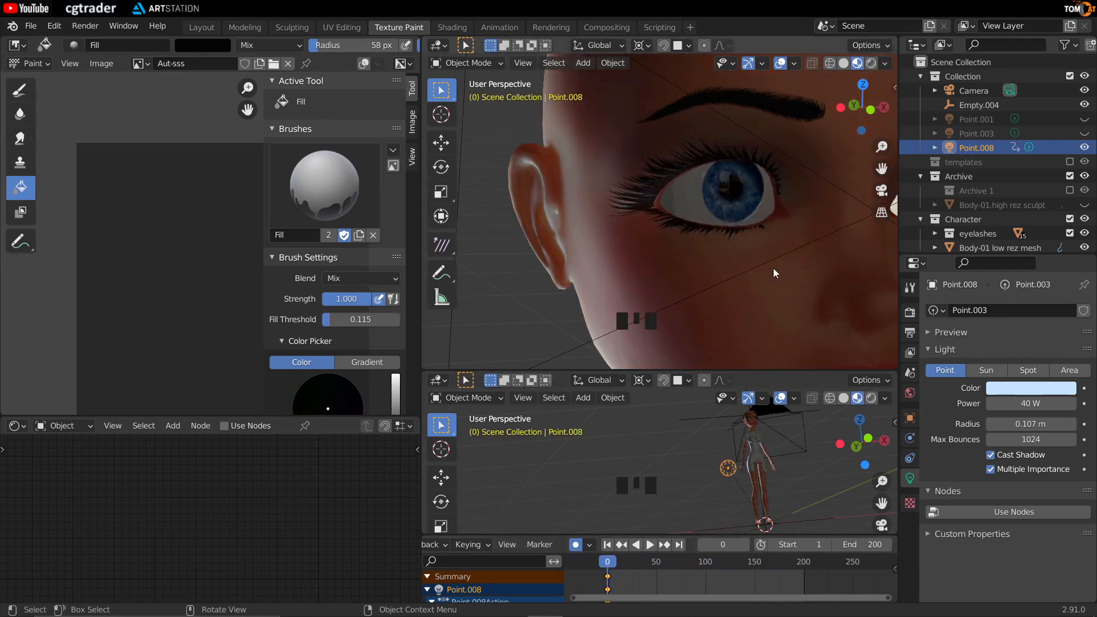
{"action": "scroll", "coordinate": [693, 252], "scroll_direction": "down", "scroll_amount": 2}
{"action": "middle_click_drag", "start_coordinate": [693, 252], "coordinate": [634, 342]}
{"action": "left_click_drag", "start_coordinate": [629, 565], "coordinate": [667, 567]}
{"action": "middle_click_drag", "start_coordinate": [614, 233], "coordinate": [588, 216]}
{"action": "left_click_drag", "start_coordinate": [669, 563], "coordinate": [605, 573]}
{"action": "scroll", "coordinate": [695, 450], "scroll_direction": "down", "scroll_amount": 2}
Unhide the light Point.003 and move it to a spot above and beside the character's head.
{"action": "middle_click_drag", "start_coordinate": [695, 451], "coordinate": [742, 474]}
{"action": "left_click", "coordinate": [1084, 133]}
{"action": "left_click", "coordinate": [739, 441]}
{"action": "key", "text": "g"}
{"action": "left_click", "coordinate": [699, 439]}
{"action": "key", "text": "g"}
{"action": "middle_click_drag", "start_coordinate": [698, 439], "coordinate": [679, 477]}
{"action": "left_click", "coordinate": [709, 441]}
{"action": "scroll", "coordinate": [705, 443], "scroll_direction": "down", "scroll_amount": 1}
{"action": "scroll", "coordinate": [685, 452], "scroll_direction": "up", "scroll_amount": 3}
{"action": "key", "text": "g"}
{"action": "left_click", "coordinate": [678, 458]}
Fine-tune the position of Point.003 beside the head and set its power to 30 W.
{"action": "middle_click_drag", "start_coordinate": [631, 273], "coordinate": [634, 320]}
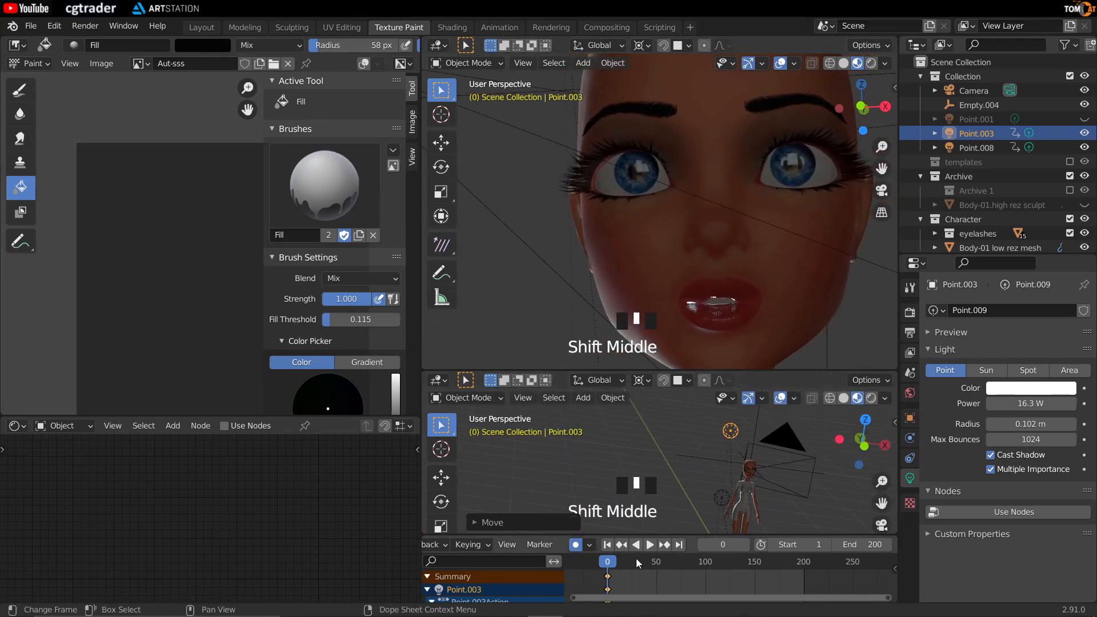
{"action": "middle_click_drag", "start_coordinate": [684, 345], "coordinate": [626, 190]}
{"action": "key", "text": "g"}
{"action": "left_click", "coordinate": [680, 413]}
{"action": "scroll", "coordinate": [594, 212], "scroll_direction": "up", "scroll_amount": 1}
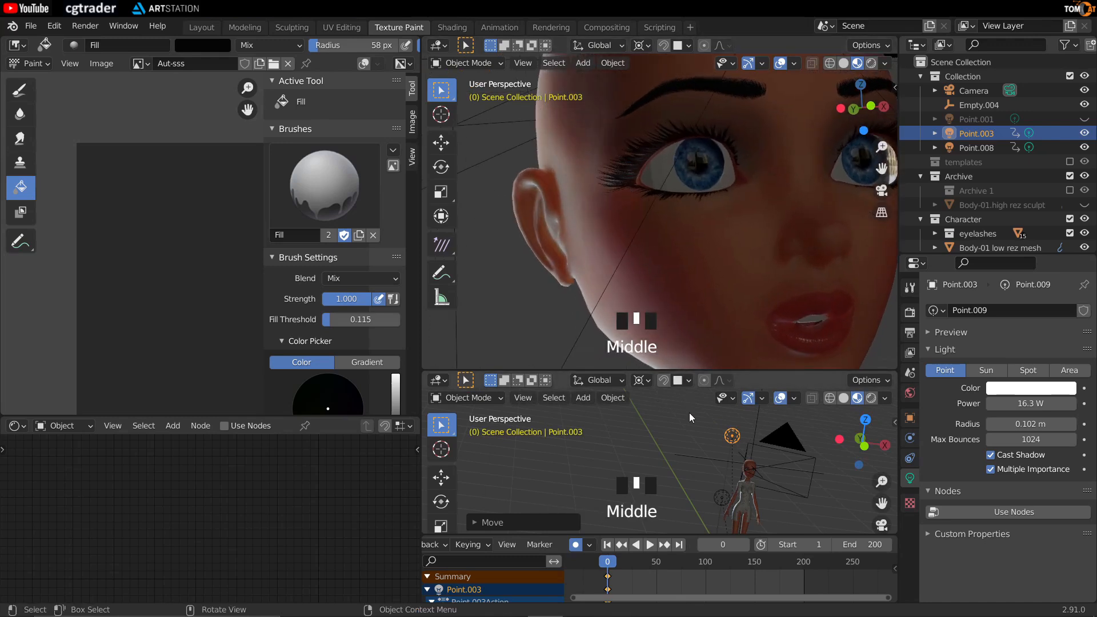
{"action": "key", "text": "g"}
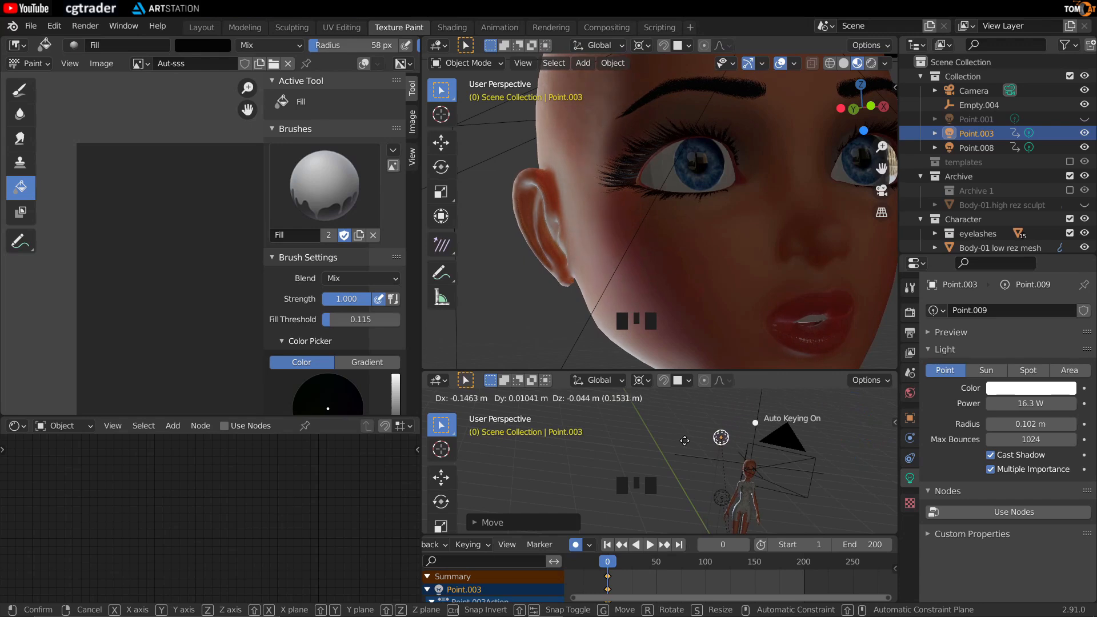
{"action": "left_click", "coordinate": [684, 440]}
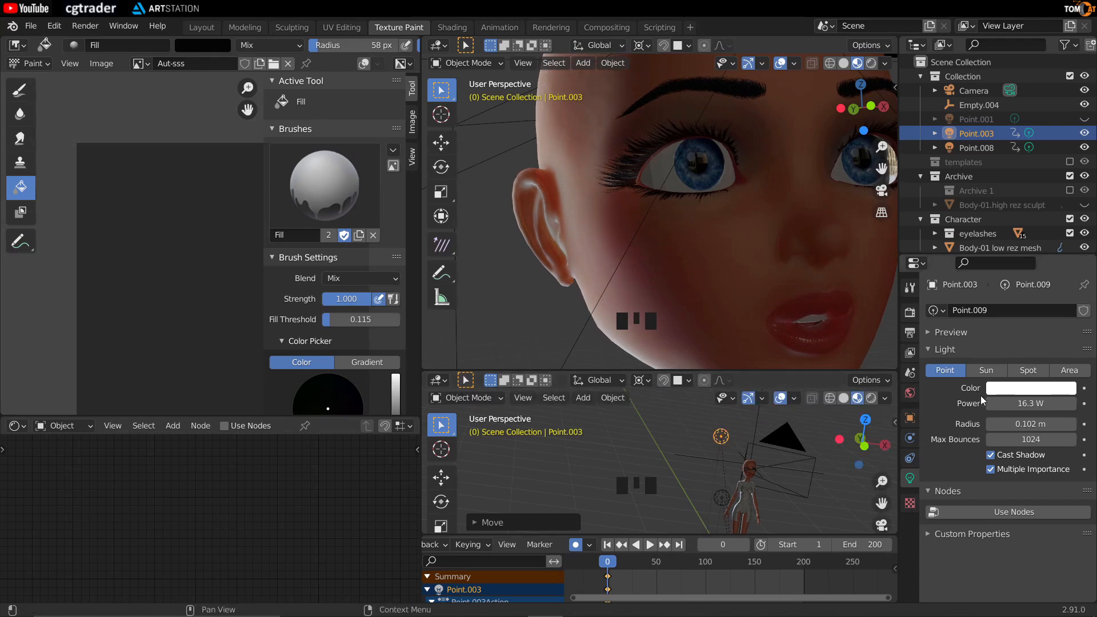
{"action": "type", "text": "30"}
{"action": "key", "text": "Return"}
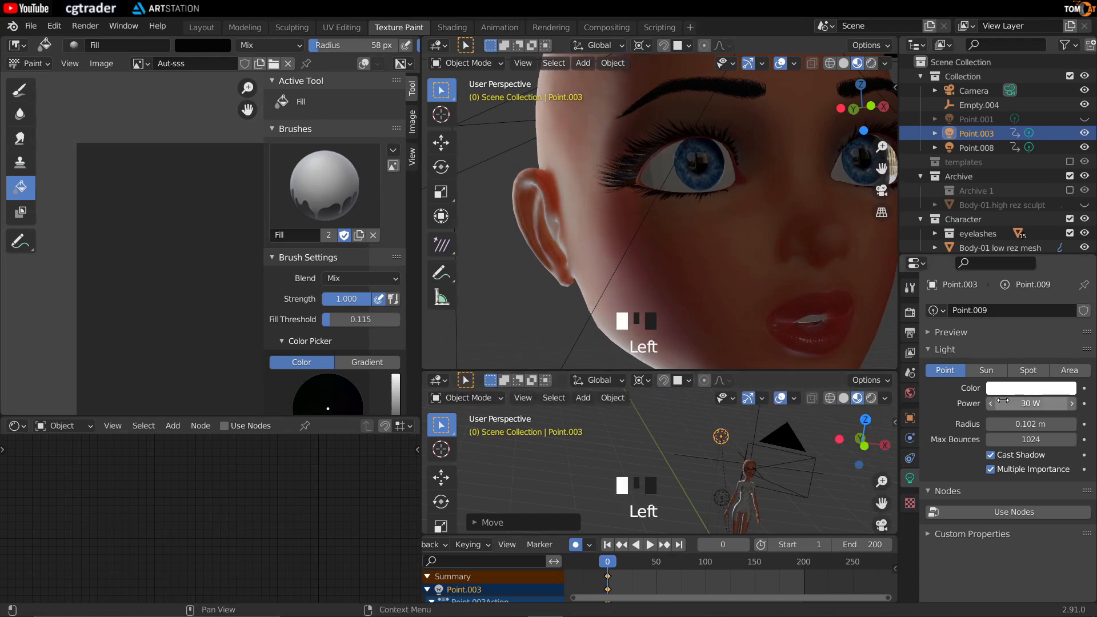
Scrub the rotating light rig through the animation and examine the skin shading around the nose, eyes and ears.
{"action": "middle_click_drag", "start_coordinate": [531, 220], "coordinate": [562, 246]}
{"action": "scroll", "coordinate": [691, 242], "scroll_direction": "down", "scroll_amount": 2}
{"action": "middle_click_drag", "start_coordinate": [692, 242], "coordinate": [682, 247]}
{"action": "left_click_drag", "start_coordinate": [614, 562], "coordinate": [793, 561]}
{"action": "middle_click_drag", "start_coordinate": [571, 320], "coordinate": [686, 228]}
{"action": "left_click_drag", "start_coordinate": [777, 557], "coordinate": [723, 558]}
{"action": "middle_click_drag", "start_coordinate": [674, 269], "coordinate": [543, 224]}
{"action": "scroll", "coordinate": [597, 303], "scroll_direction": "down", "scroll_amount": 2}
{"action": "scroll", "coordinate": [543, 225], "scroll_direction": "up", "scroll_amount": 2}
{"action": "mouse_move", "coordinate": [635, 230]}
{"action": "middle_mouse_down"}
{"action": "mouse_move", "coordinate": [658, 235]}
{"action": "mouse_move", "coordinate": [627, 212]}
{"action": "middle_mouse_up"}
{"action": "left_click_drag", "start_coordinate": [724, 559], "coordinate": [752, 558]}
{"action": "key", "text": "Escape"}
{"action": "scroll", "coordinate": [584, 218], "scroll_direction": "up", "scroll_amount": 2}
{"action": "middle_click_drag", "start_coordinate": [584, 218], "coordinate": [656, 238]}
{"action": "scroll", "coordinate": [562, 183], "scroll_direction": "up", "scroll_amount": 1}
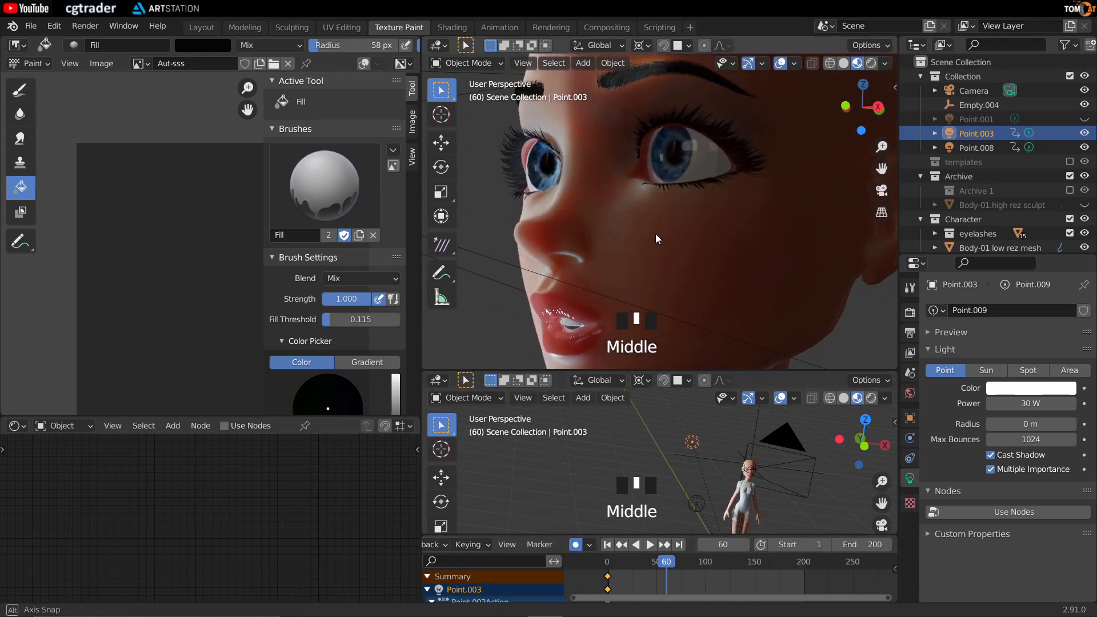
{"action": "mouse_move", "coordinate": [662, 566]}
{"action": "left_mouse_down"}
{"action": "mouse_move", "coordinate": [671, 560]}
{"action": "mouse_move", "coordinate": [670, 570]}
{"action": "left_mouse_up"}
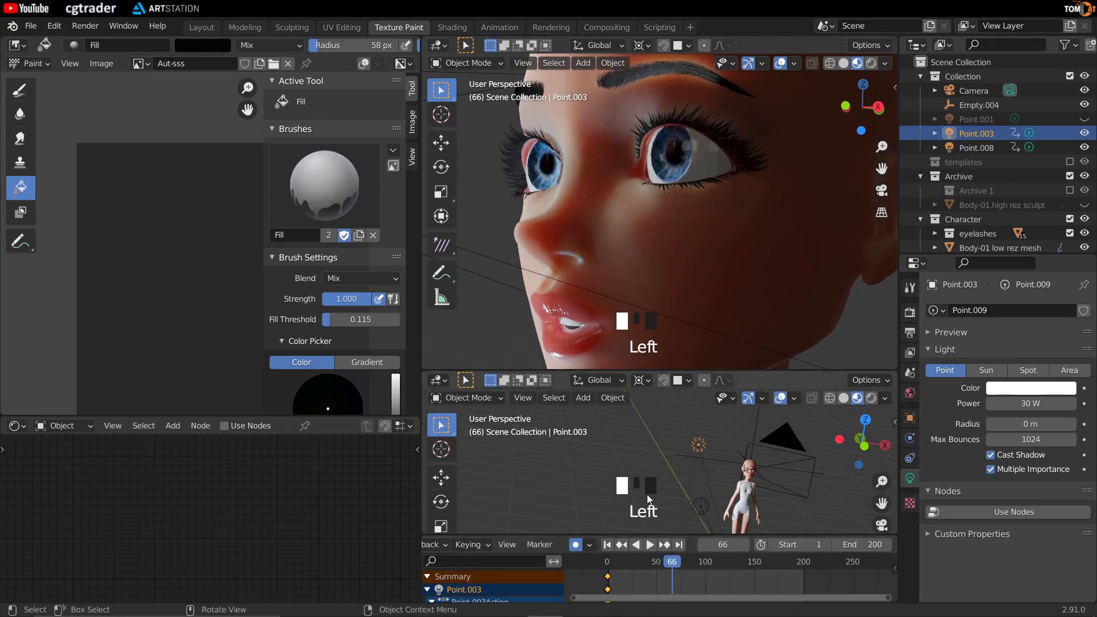
Merge the lower 3D viewport into the main one and resize the timeline to give the character's head more room.
{"action": "middle_click_drag", "start_coordinate": [603, 293], "coordinate": [645, 243]}
{"action": "scroll", "coordinate": [657, 241], "scroll_direction": "down", "scroll_amount": 3}
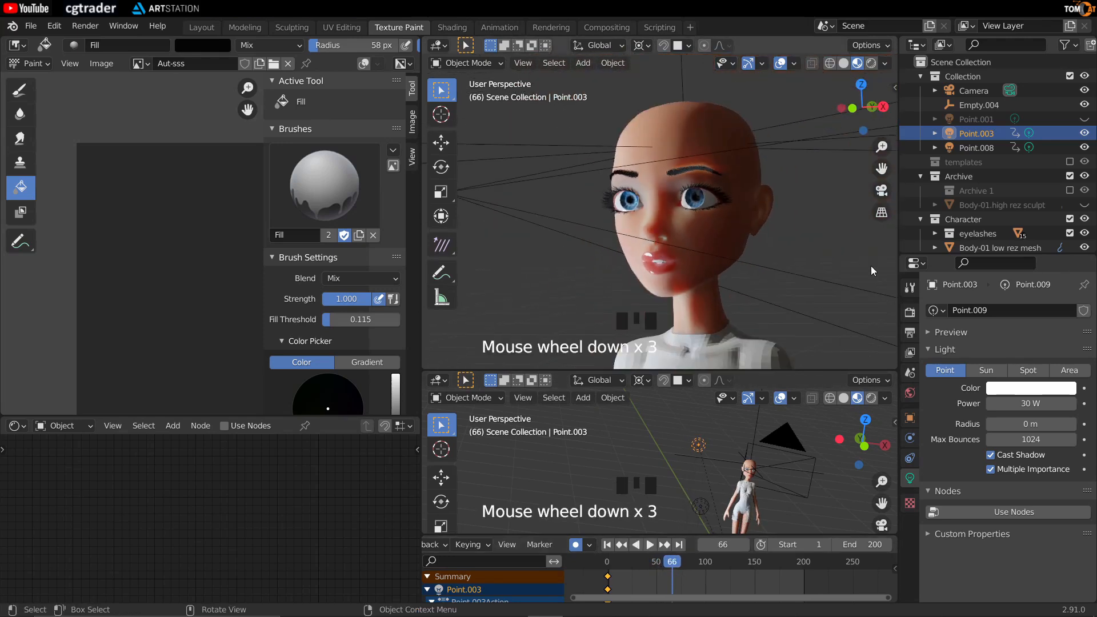
{"action": "middle_click_drag", "start_coordinate": [831, 200], "coordinate": [742, 202]}
{"action": "middle_click_drag", "start_coordinate": [671, 316], "coordinate": [672, 282]}
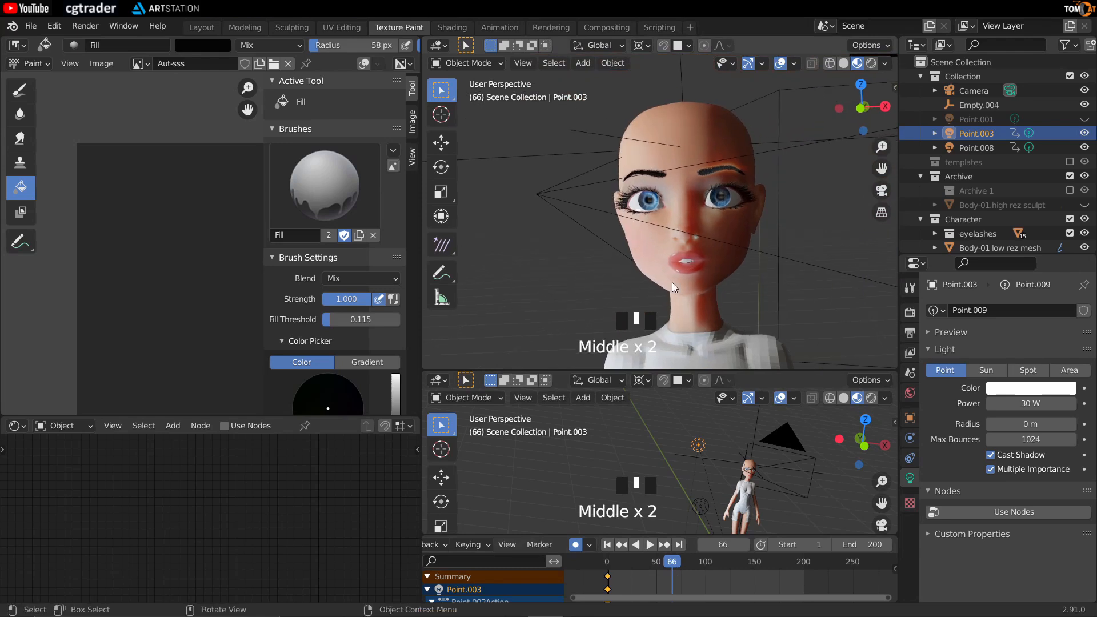
{"action": "middle_click_drag", "start_coordinate": [639, 443], "coordinate": [643, 523]}
{"action": "left_click_drag", "start_coordinate": [424, 369], "coordinate": [452, 437]}
{"action": "left_click_drag", "start_coordinate": [610, 535], "coordinate": [612, 556]}
{"action": "scroll", "coordinate": [655, 390], "scroll_direction": "up", "scroll_amount": 1}
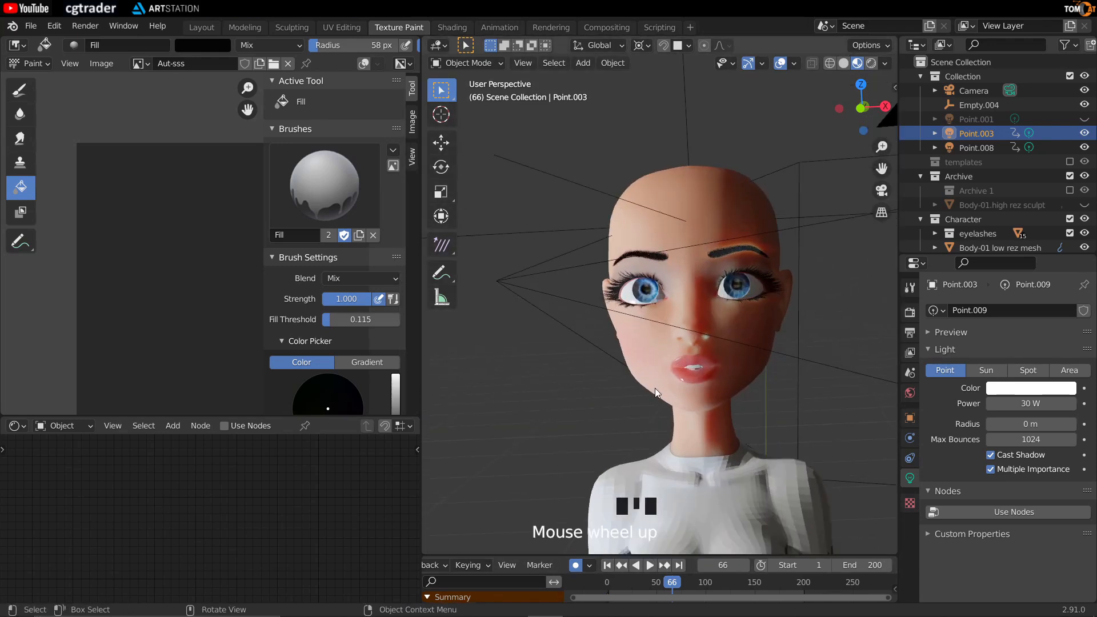
{"action": "left_click_drag", "start_coordinate": [597, 555], "coordinate": [599, 547]}
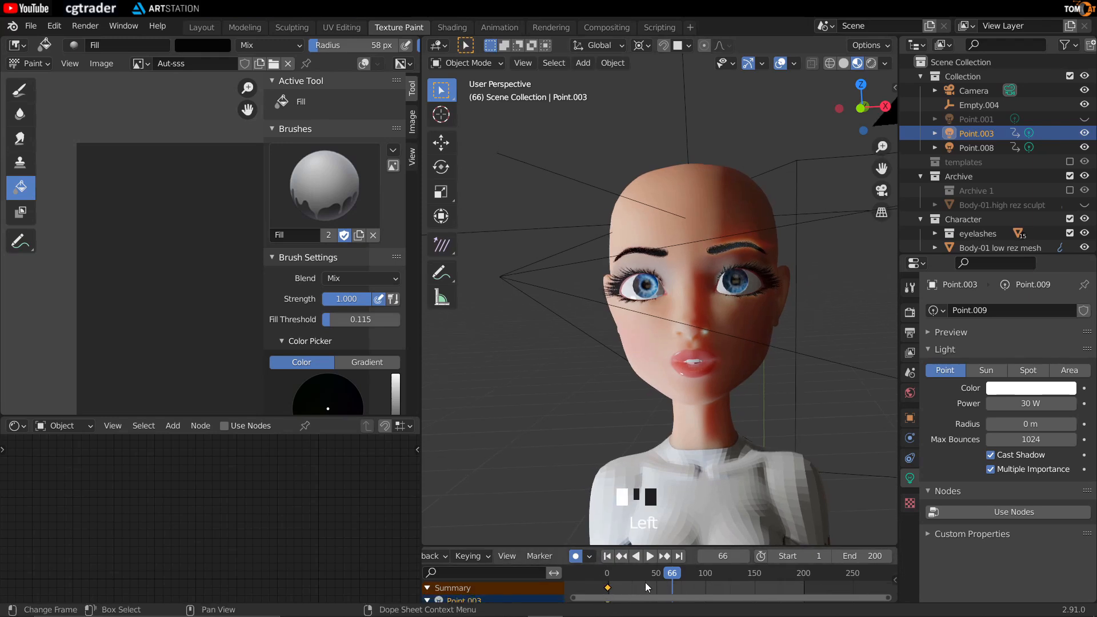
Scrub the rotating lights through the timeline and set the current frame to 0.
{"action": "left_click_drag", "start_coordinate": [666, 575], "coordinate": [775, 579]}
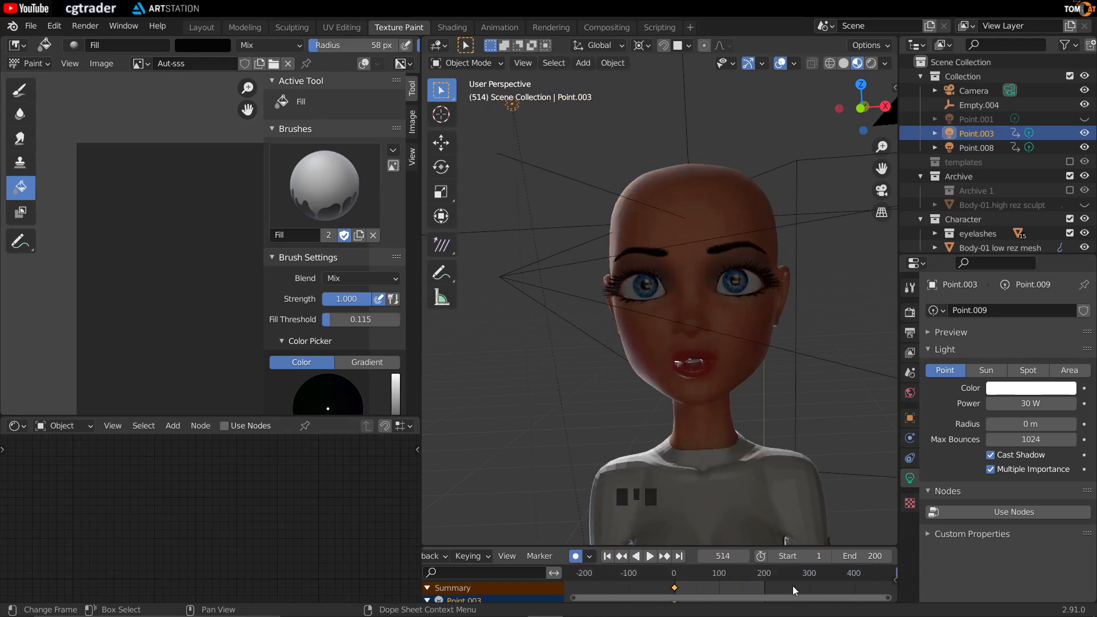
{"action": "left_click_drag", "start_coordinate": [842, 577], "coordinate": [567, 574]}
{"action": "scroll", "coordinate": [691, 578], "scroll_direction": "up", "scroll_amount": 12}
{"action": "scroll", "coordinate": [628, 364], "scroll_direction": "up", "scroll_amount": 2}
Select the character's body mesh and link the Aut-sss texture's Color output to the Principled BSDF's Subsurface input.
{"action": "middle_click_drag", "start_coordinate": [628, 359], "coordinate": [647, 477]}
{"action": "left_click", "coordinate": [641, 373]}
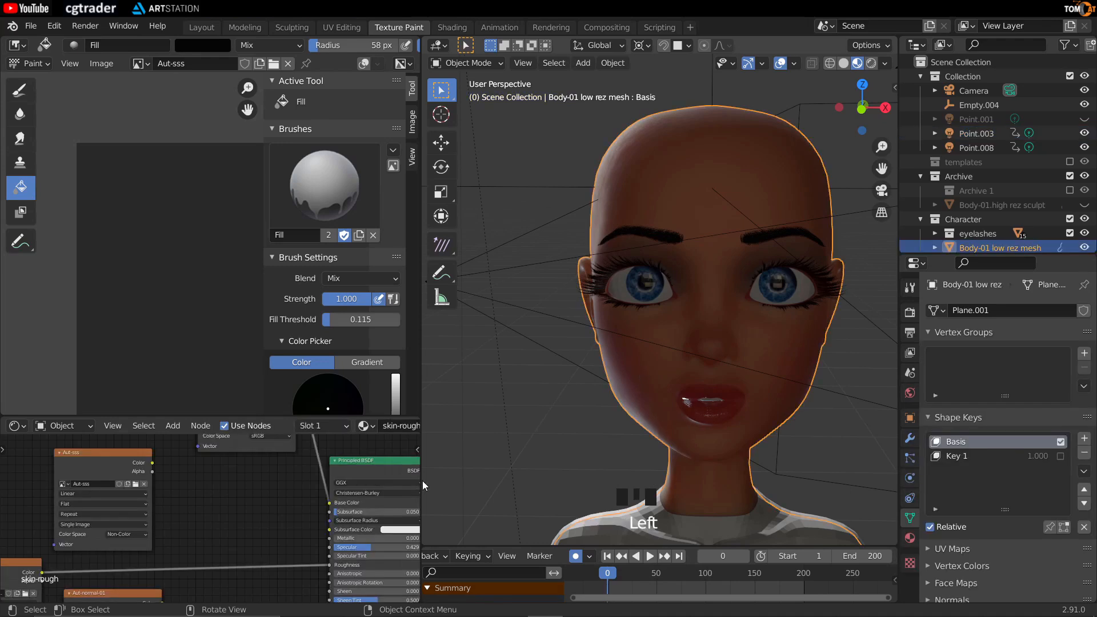
{"action": "left_click_drag", "start_coordinate": [156, 464], "coordinate": [328, 512]}
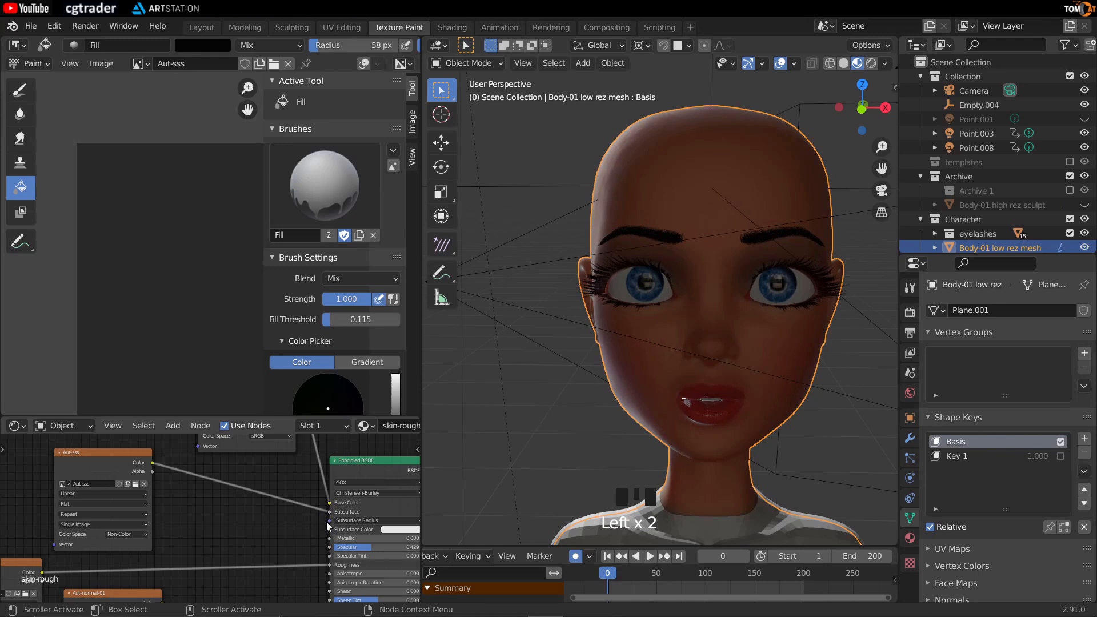
{"action": "middle_click_drag", "start_coordinate": [657, 343], "coordinate": [603, 365]}
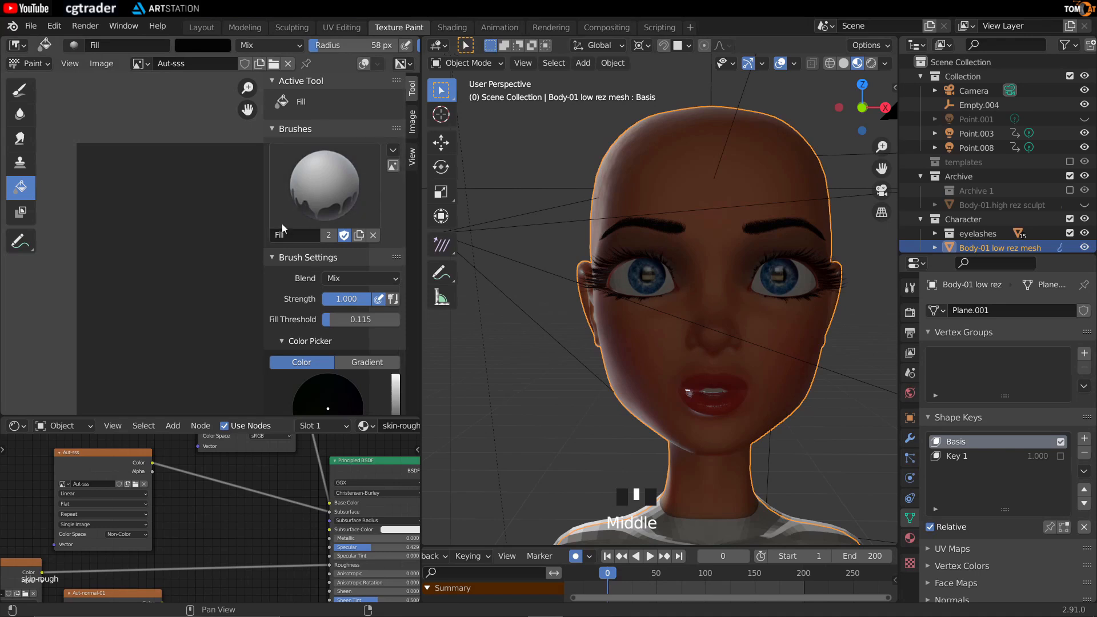
Switch image painting to the Draw tool with the TexDraw brush and set its strength to 0.2.
{"action": "left_click", "coordinate": [18, 91]}
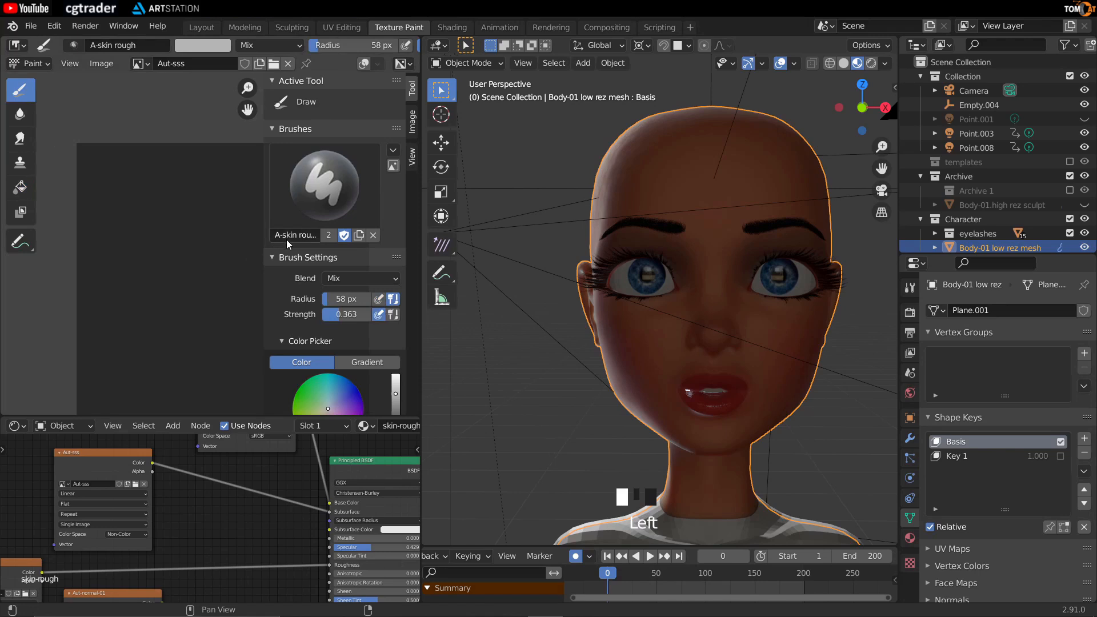
{"action": "left_click", "coordinate": [310, 200]}
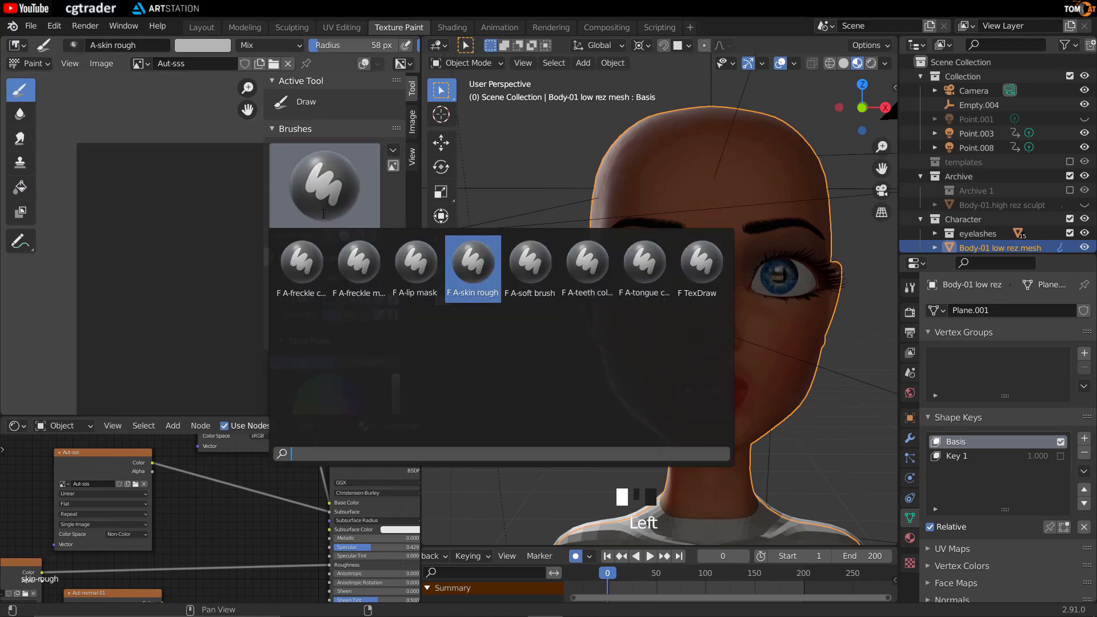
{"action": "left_click", "coordinate": [698, 275]}
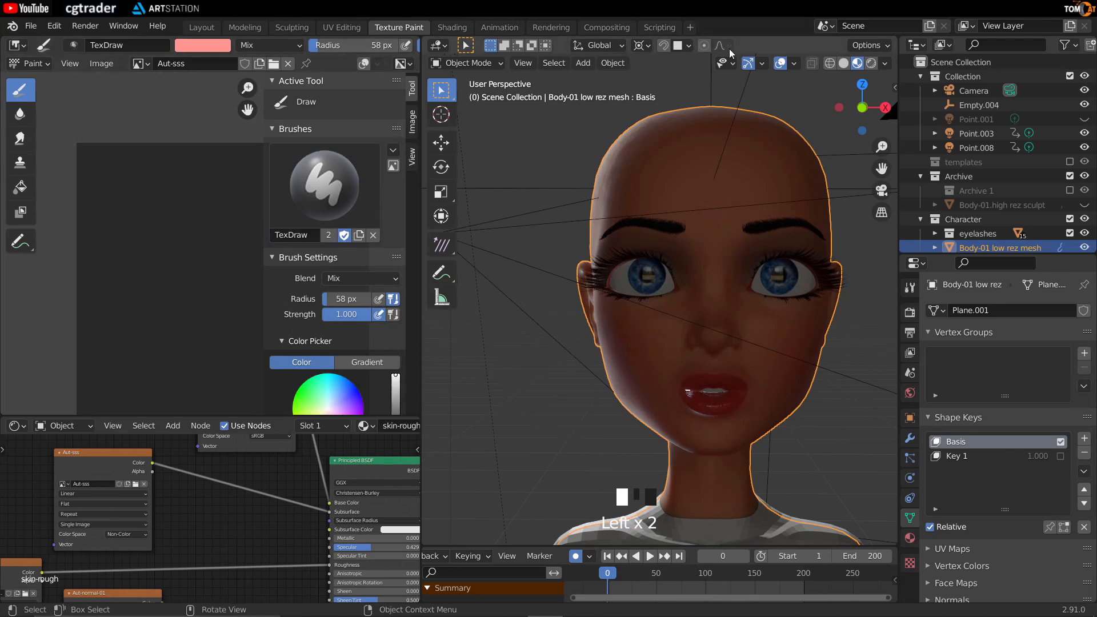
{"action": "scroll", "coordinate": [222, 48], "scroll_direction": "down", "scroll_amount": 5}
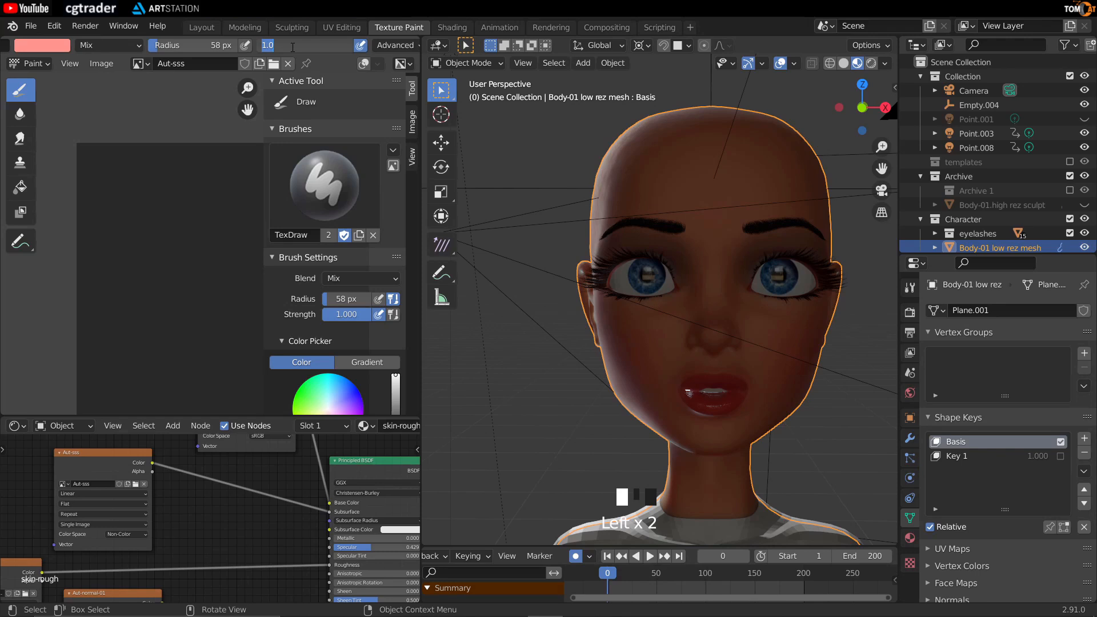
{"action": "key", "text": "Return"}
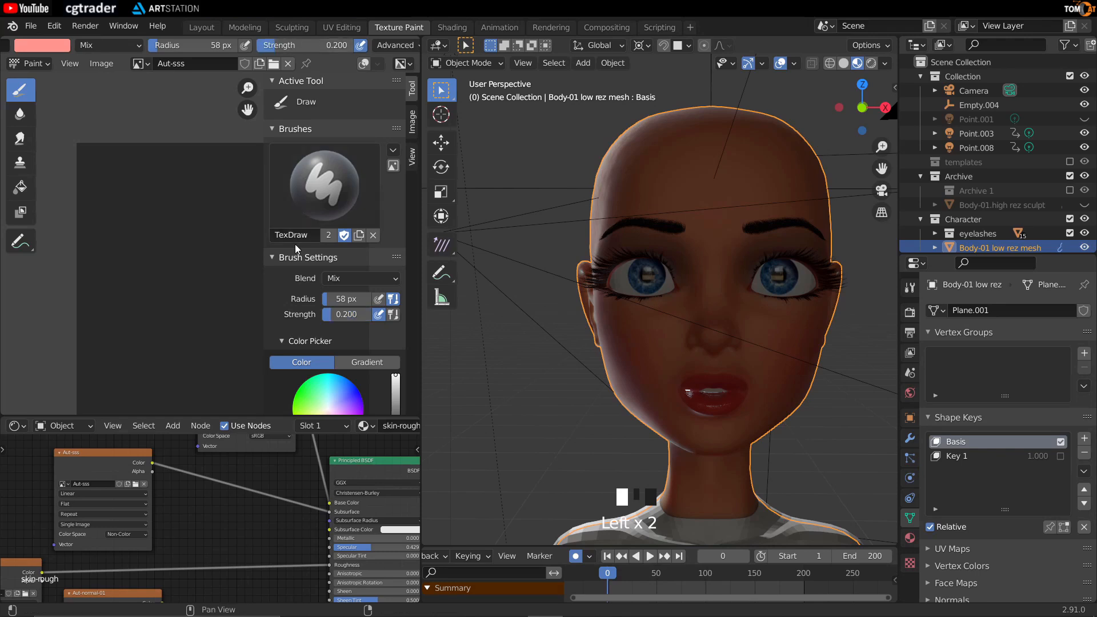
Sample the dark base colour from the Aut-sss image and raise its HSV value slightly.
{"action": "scroll", "coordinate": [377, 320], "scroll_direction": "down", "scroll_amount": 5}
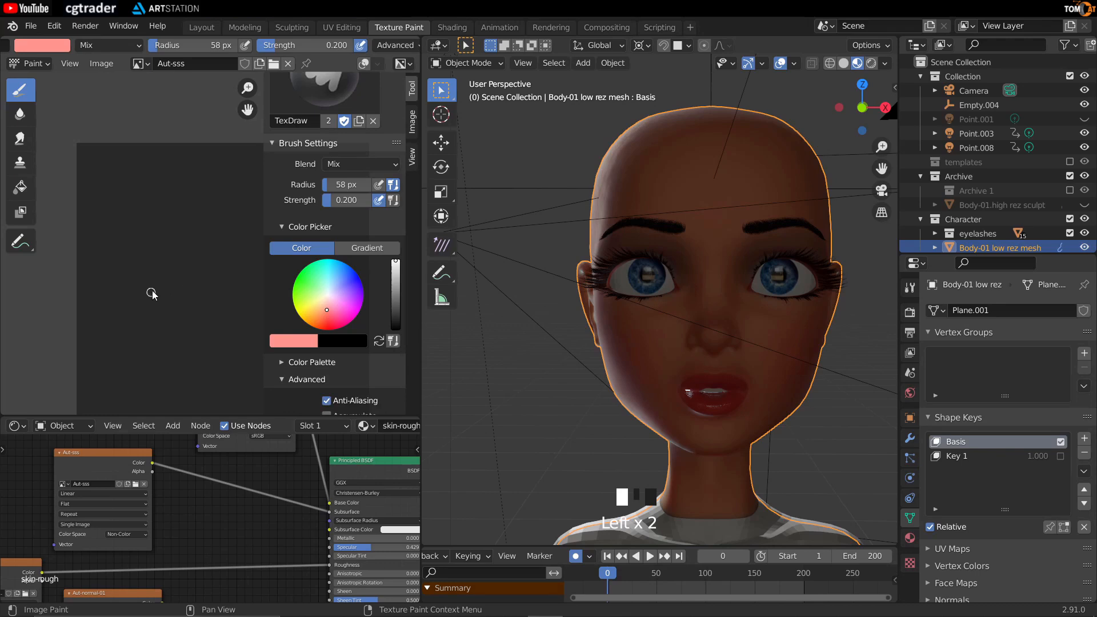
{"action": "key", "text": "s"}
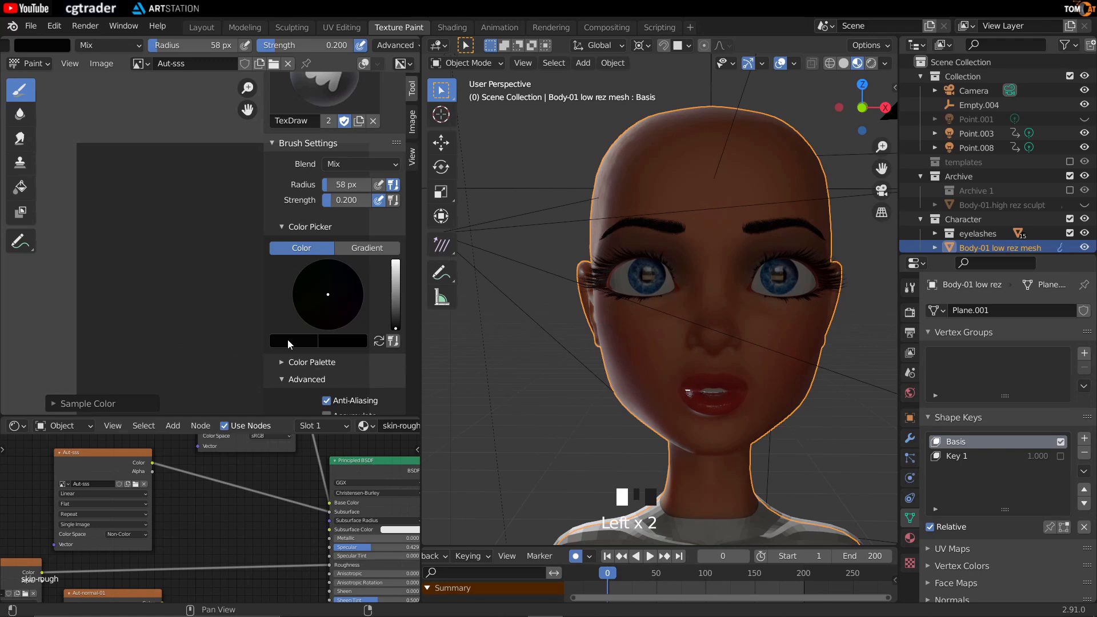
{"action": "left_click", "coordinate": [287, 340]}
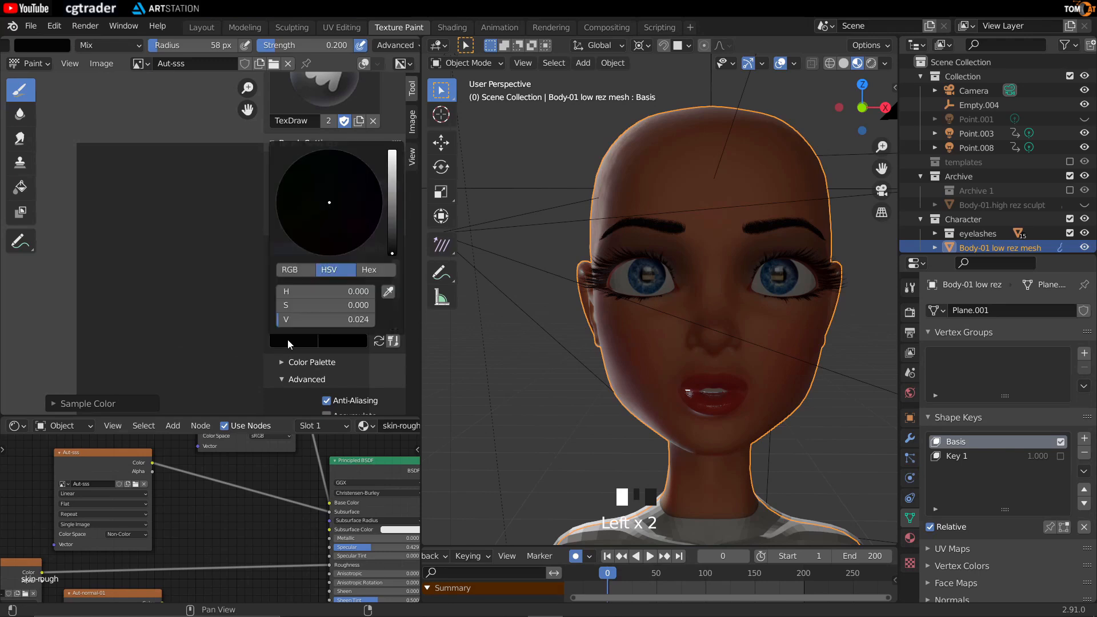
{"action": "left_click", "coordinate": [340, 320]}
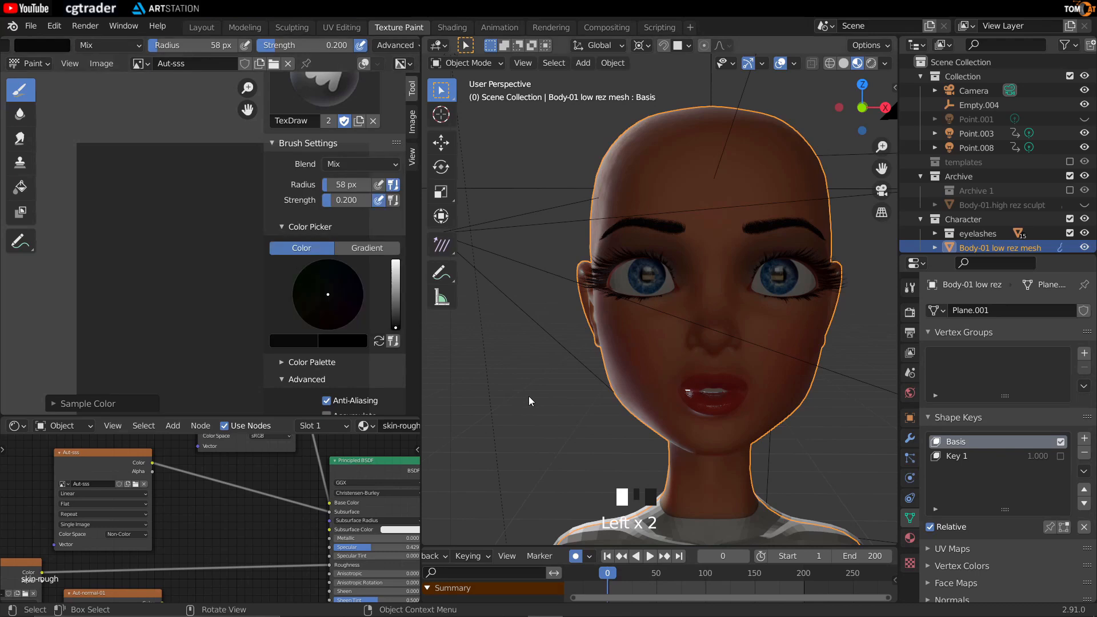
Put the body mesh into Texture Paint mode and make Aut-sss the active texture slot.
{"action": "middle_click_drag", "start_coordinate": [512, 348], "coordinate": [602, 352]}
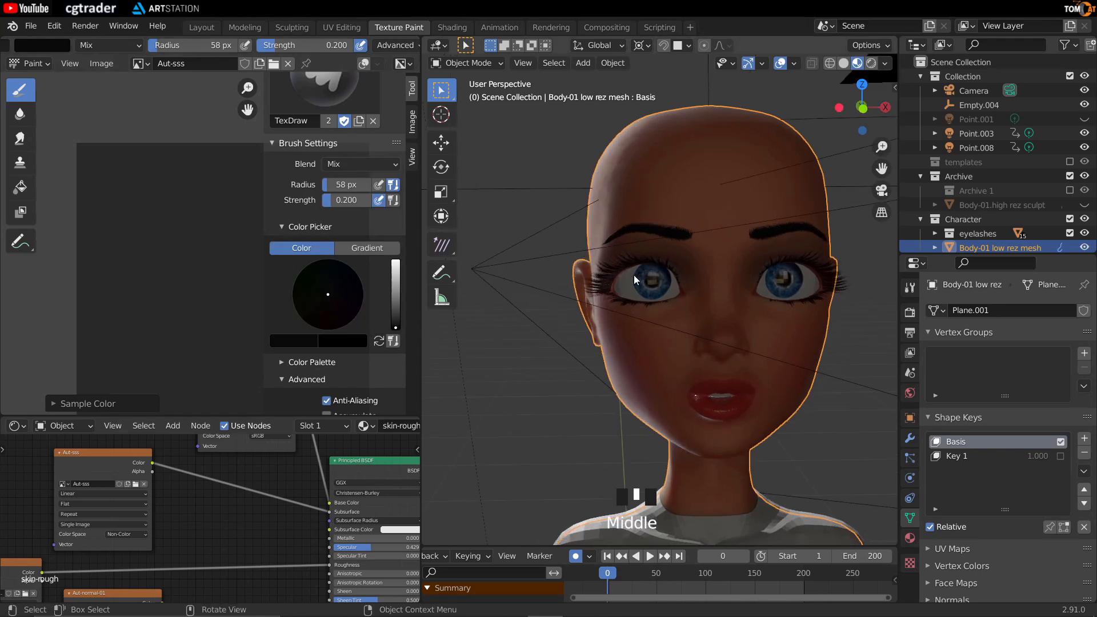
{"action": "scroll", "coordinate": [633, 275], "scroll_direction": "up", "scroll_amount": 2}
{"action": "middle_click_drag", "start_coordinate": [652, 234], "coordinate": [653, 225]}
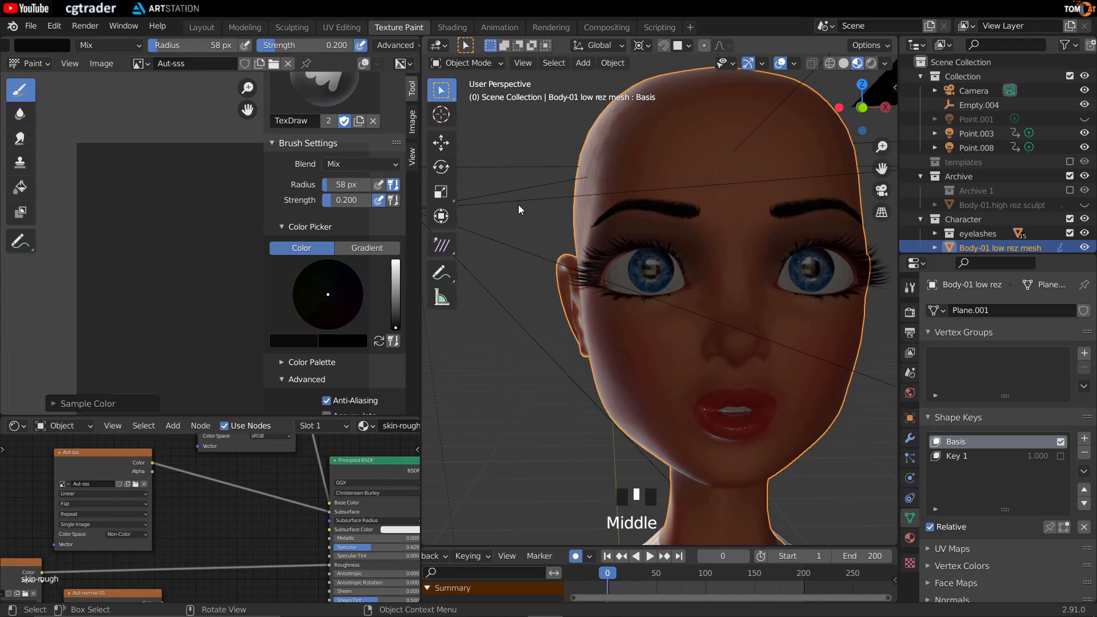
{"action": "left_click", "coordinate": [461, 64]}
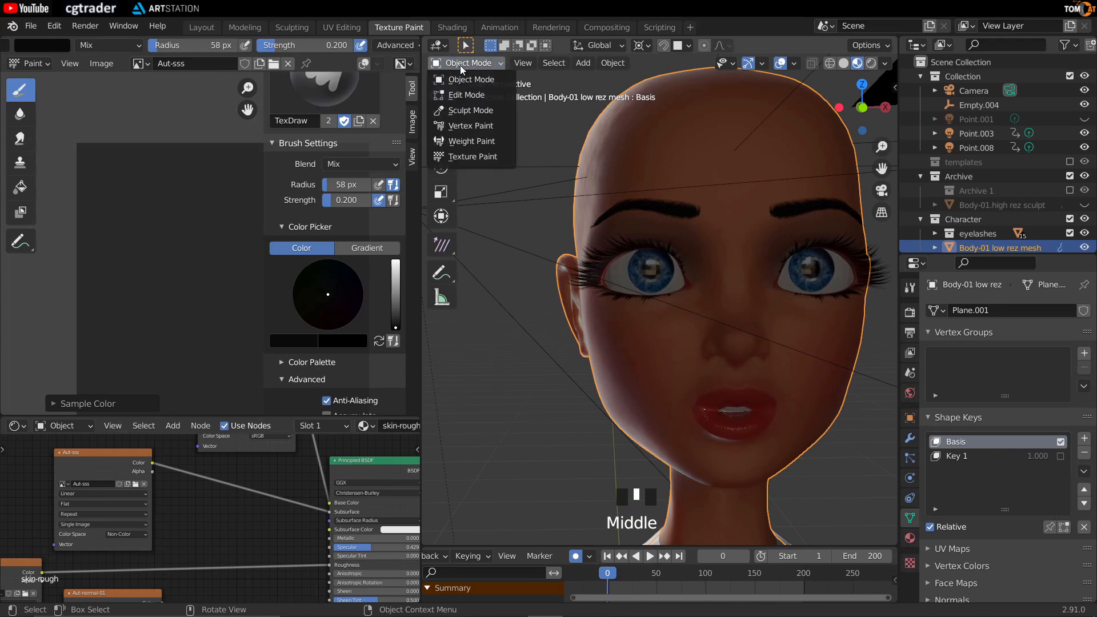
{"action": "left_click", "coordinate": [476, 156]}
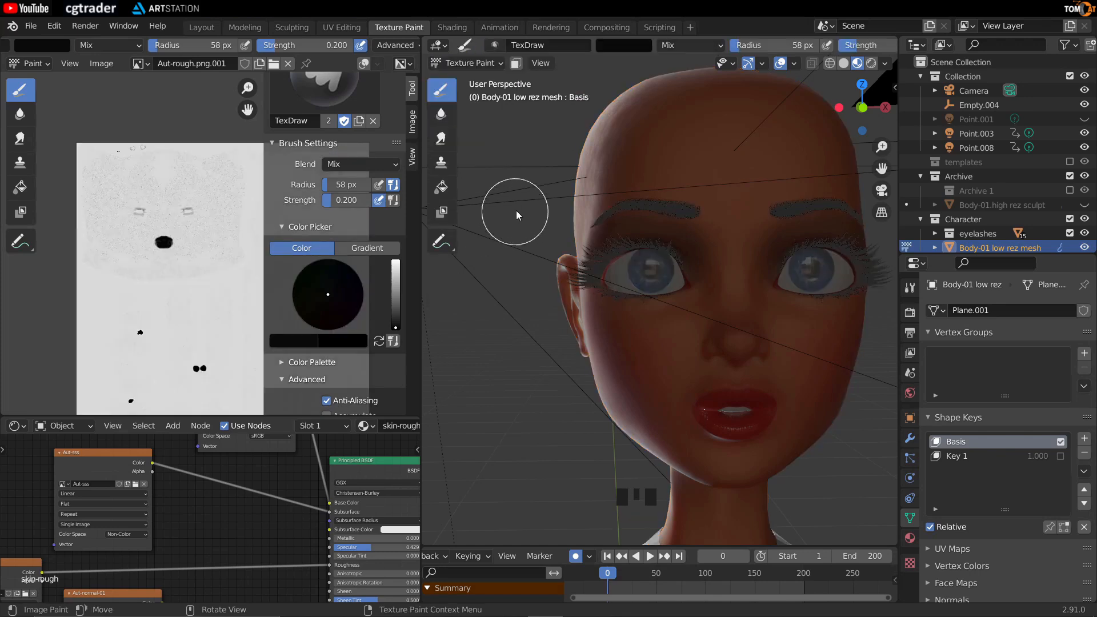
{"action": "middle_click_drag", "start_coordinate": [681, 210], "coordinate": [670, 213]}
{"action": "key", "text": "n"}
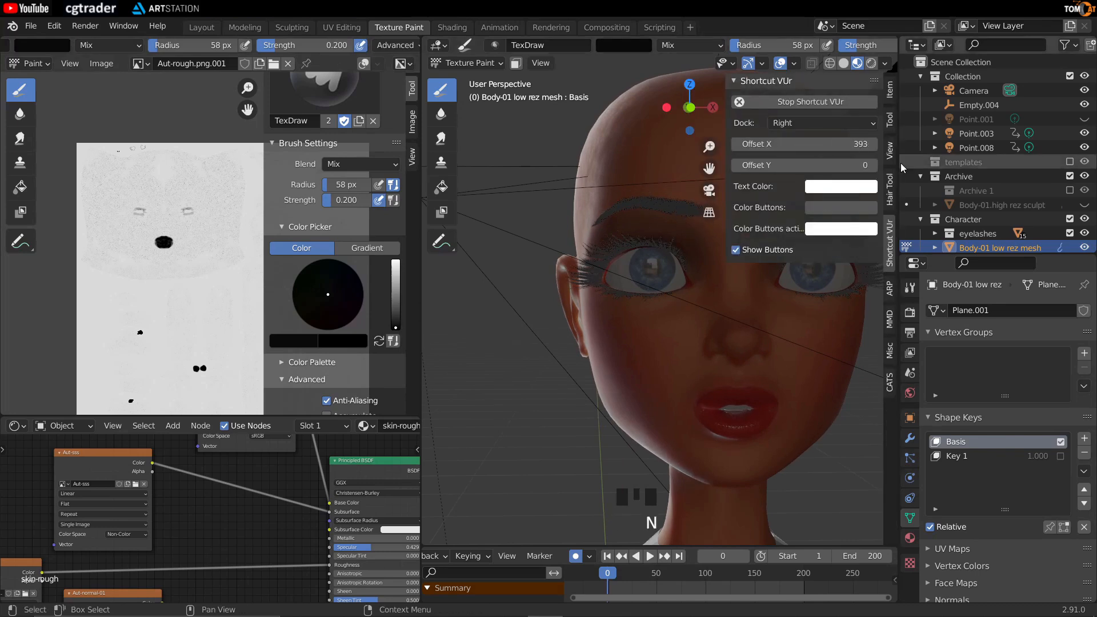
{"action": "left_click", "coordinate": [890, 120]}
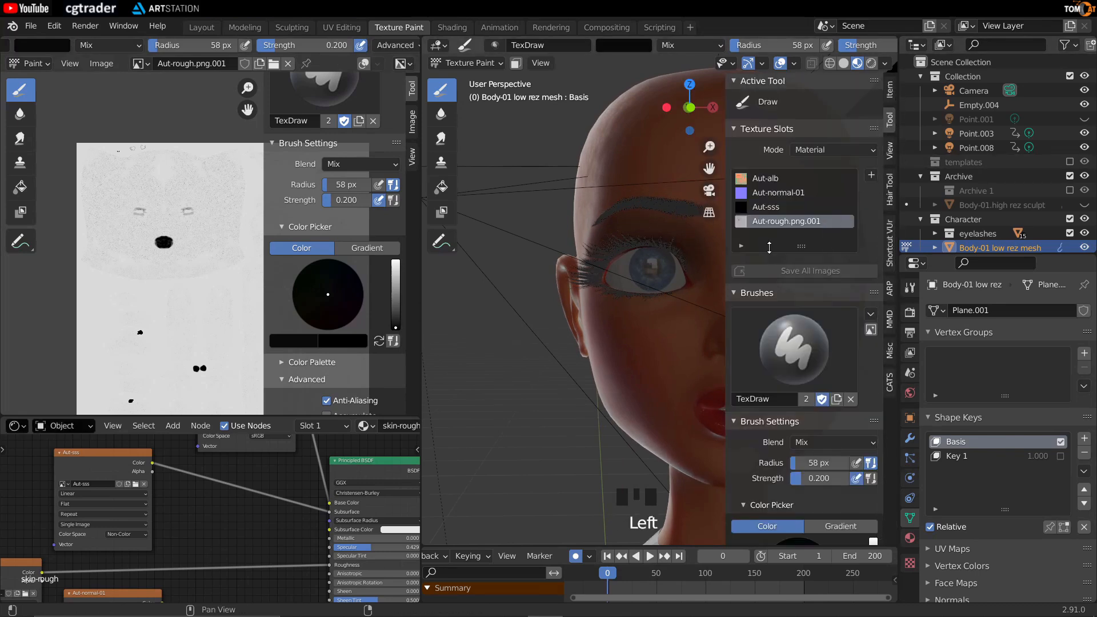
{"action": "left_click", "coordinate": [755, 207]}
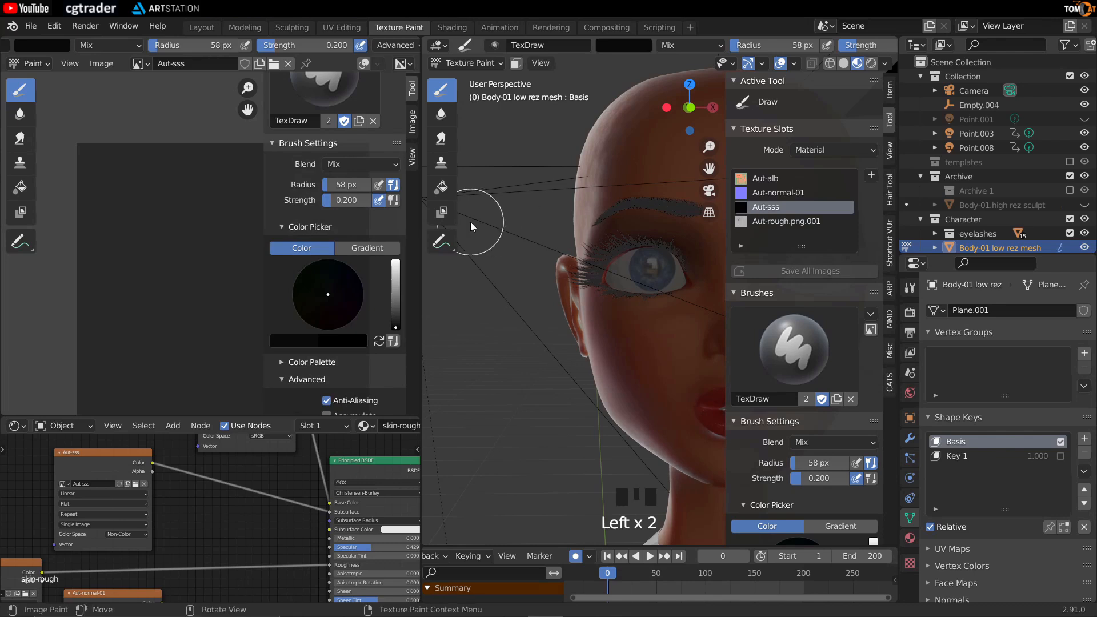
{"action": "key", "text": "n"}
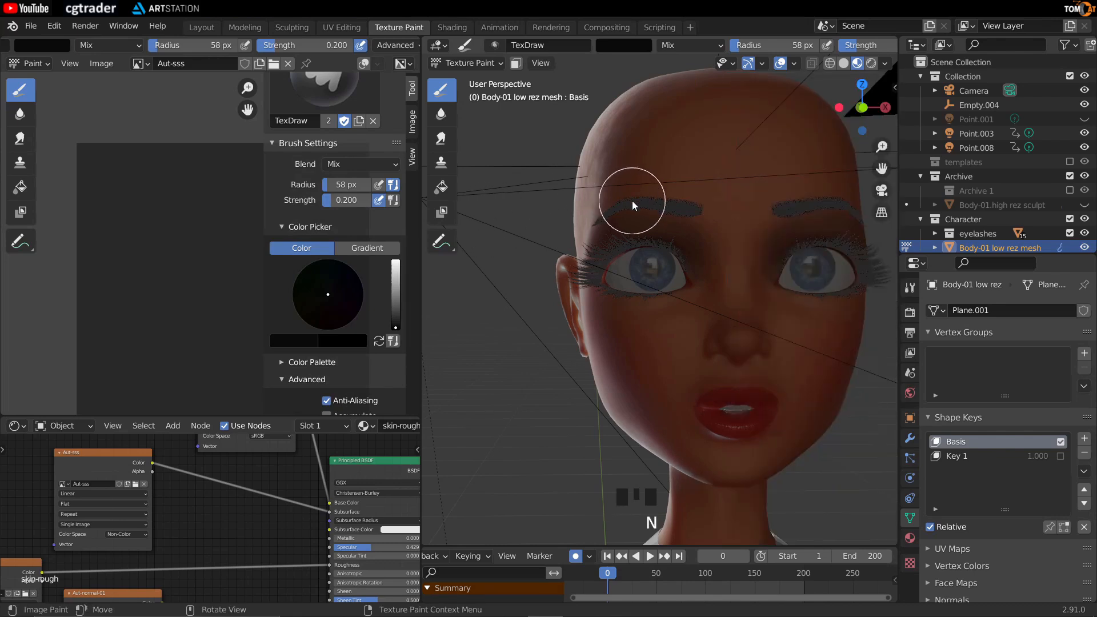
Test a light grey 25 px brush stroke across the character's forehead and undo it.
{"action": "key", "text": "f"}
{"action": "left_click", "coordinate": [583, 163]}
{"action": "middle_click_drag", "start_coordinate": [665, 182], "coordinate": [666, 209]}
{"action": "left_click_drag", "start_coordinate": [396, 294], "coordinate": [396, 275]}
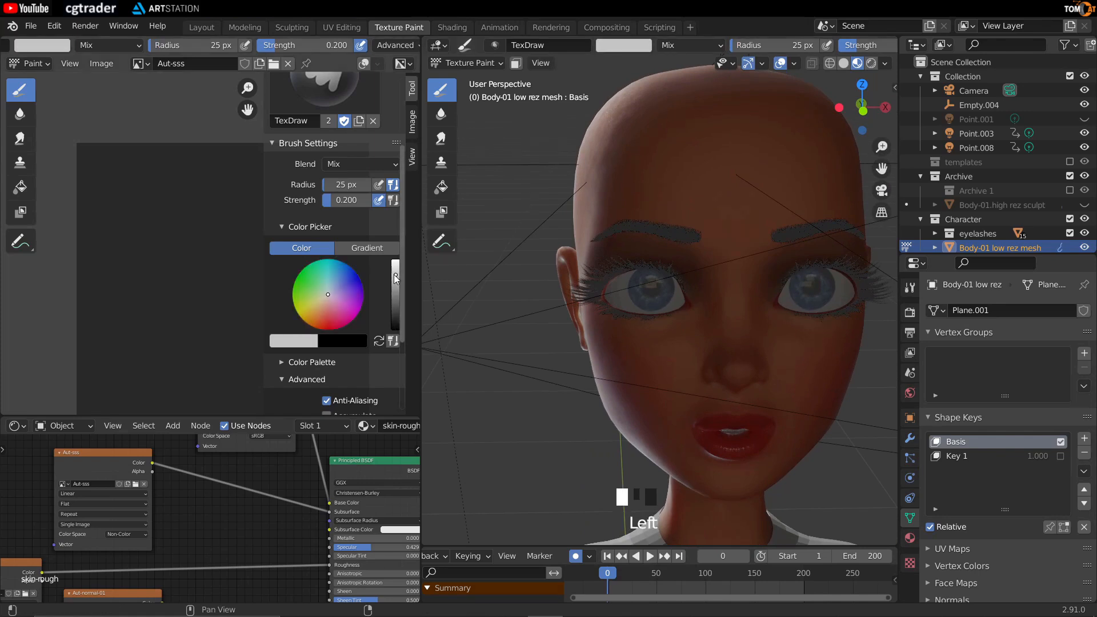
{"action": "mouse_move", "coordinate": [706, 160]}
{"action": "left_mouse_down"}
{"action": "mouse_move", "coordinate": [644, 155]}
{"action": "mouse_move", "coordinate": [729, 147]}
{"action": "mouse_move", "coordinate": [666, 154]}
{"action": "left_mouse_up"}
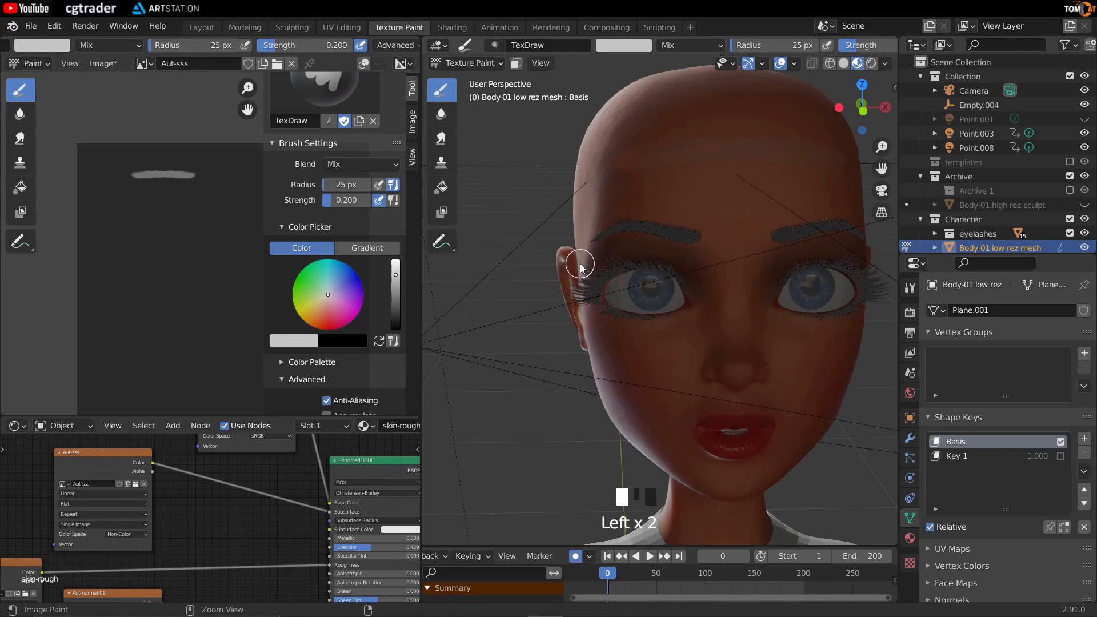
{"action": "key", "text": "ctrl+z"}
Set the brush colour's HSV value to 0.035.
{"action": "left_click", "coordinate": [303, 342]}
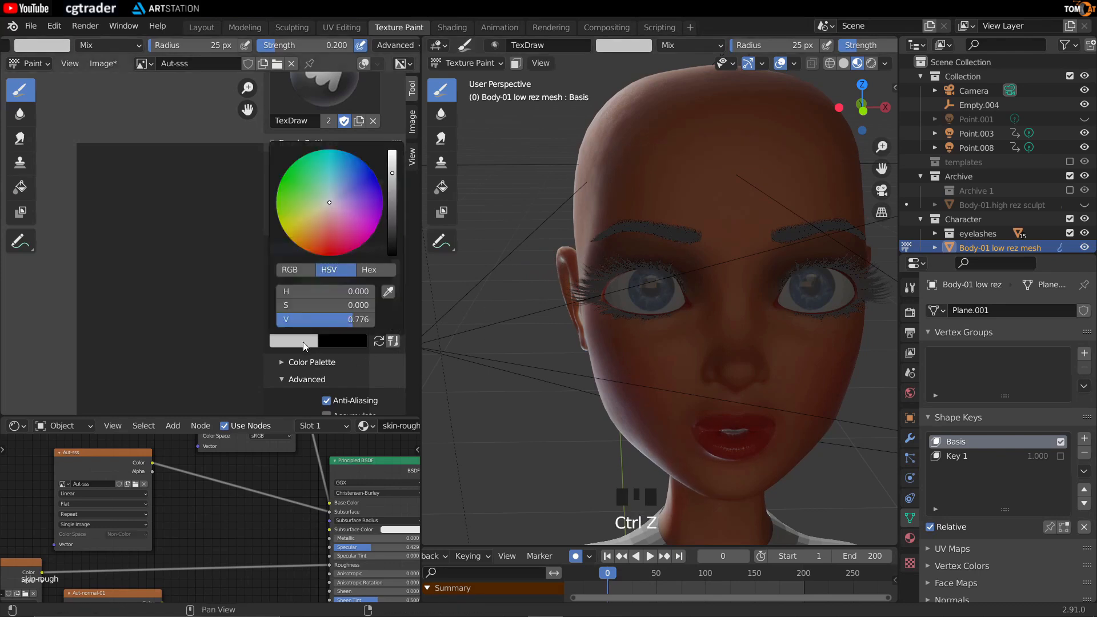
{"action": "left_click", "coordinate": [334, 323]}
{"action": "type", "text": ".035"}
{"action": "key", "text": "Return"}
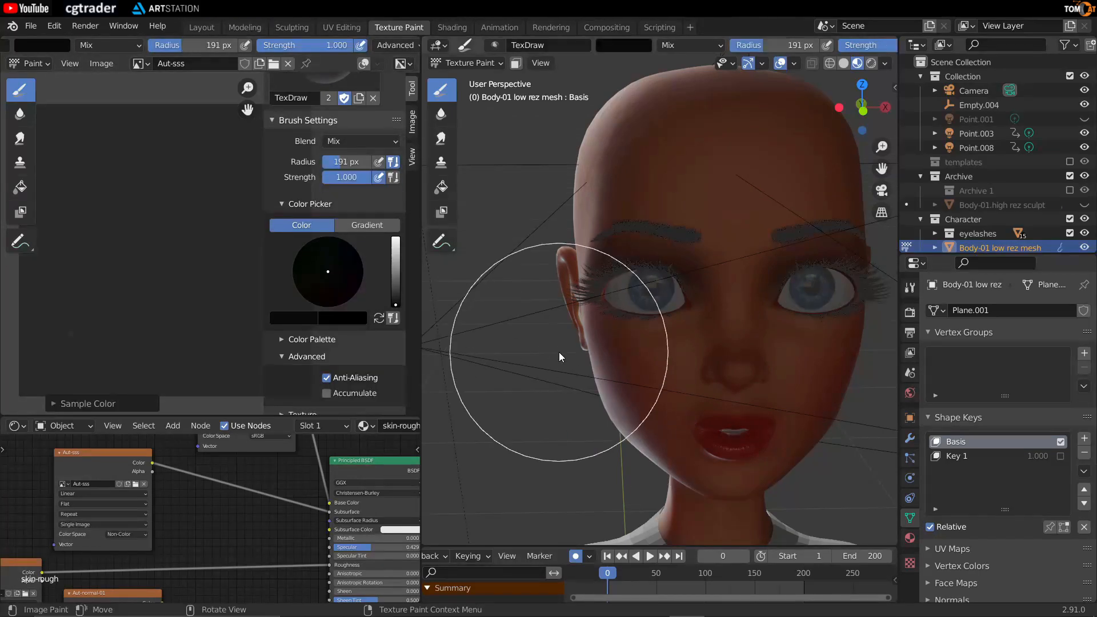
Reduce the brush radius to 79 px for painting around the ear.
{"action": "scroll", "coordinate": [560, 353], "scroll_direction": "up", "scroll_amount": 2}
{"action": "middle_click_drag", "start_coordinate": [572, 343], "coordinate": [649, 308]}
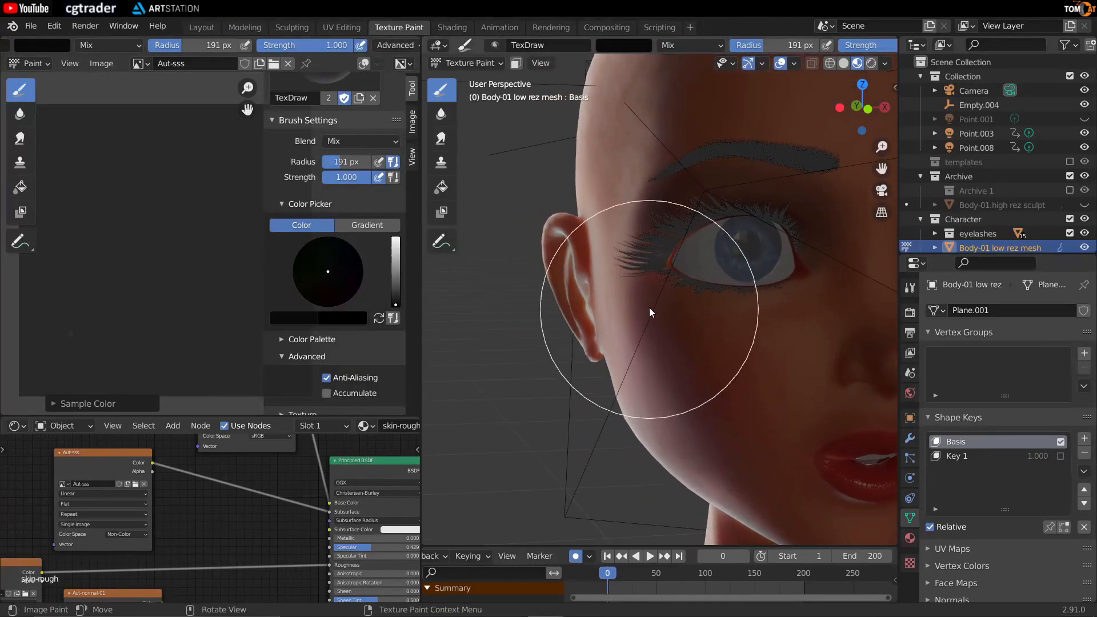
{"action": "key", "text": "f"}
{"action": "left_click", "coordinate": [577, 313]}
Examine the subsurface scattering on the ear, cheek and face from several angles and distances.
{"action": "mouse_move", "coordinate": [577, 314]}
{"action": "middle_mouse_down"}
{"action": "mouse_move", "coordinate": [678, 309]}
{"action": "mouse_move", "coordinate": [566, 341]}
{"action": "mouse_move", "coordinate": [561, 259]}
{"action": "mouse_move", "coordinate": [581, 192]}
{"action": "mouse_move", "coordinate": [562, 310]}
{"action": "middle_mouse_up"}
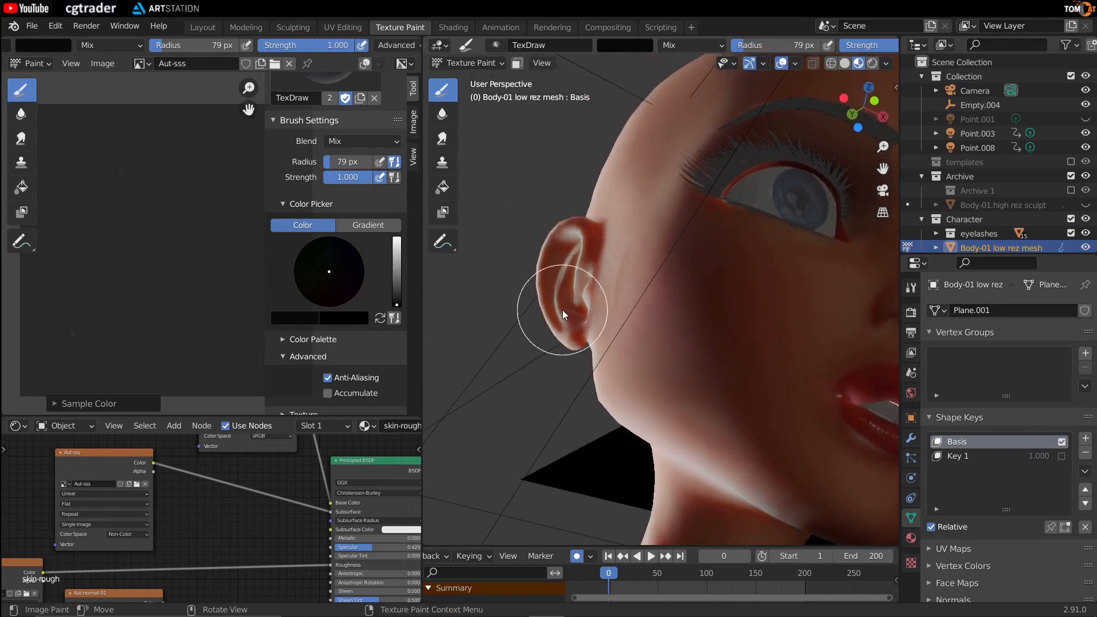
{"action": "mouse_move", "coordinate": [584, 232]}
{"action": "middle_mouse_down"}
{"action": "mouse_move", "coordinate": [676, 290]}
{"action": "mouse_move", "coordinate": [558, 264]}
{"action": "mouse_move", "coordinate": [558, 303]}
{"action": "mouse_move", "coordinate": [536, 290]}
{"action": "mouse_move", "coordinate": [578, 266]}
{"action": "mouse_move", "coordinate": [708, 320]}
{"action": "mouse_move", "coordinate": [652, 363]}
{"action": "mouse_move", "coordinate": [668, 320]}
{"action": "mouse_move", "coordinate": [569, 301]}
{"action": "mouse_move", "coordinate": [574, 382]}
{"action": "mouse_move", "coordinate": [646, 450]}
{"action": "middle_mouse_up"}
{"action": "scroll", "coordinate": [569, 301], "scroll_direction": "down", "scroll_amount": 8}
{"action": "scroll", "coordinate": [593, 304], "scroll_direction": "up", "scroll_amount": 10}
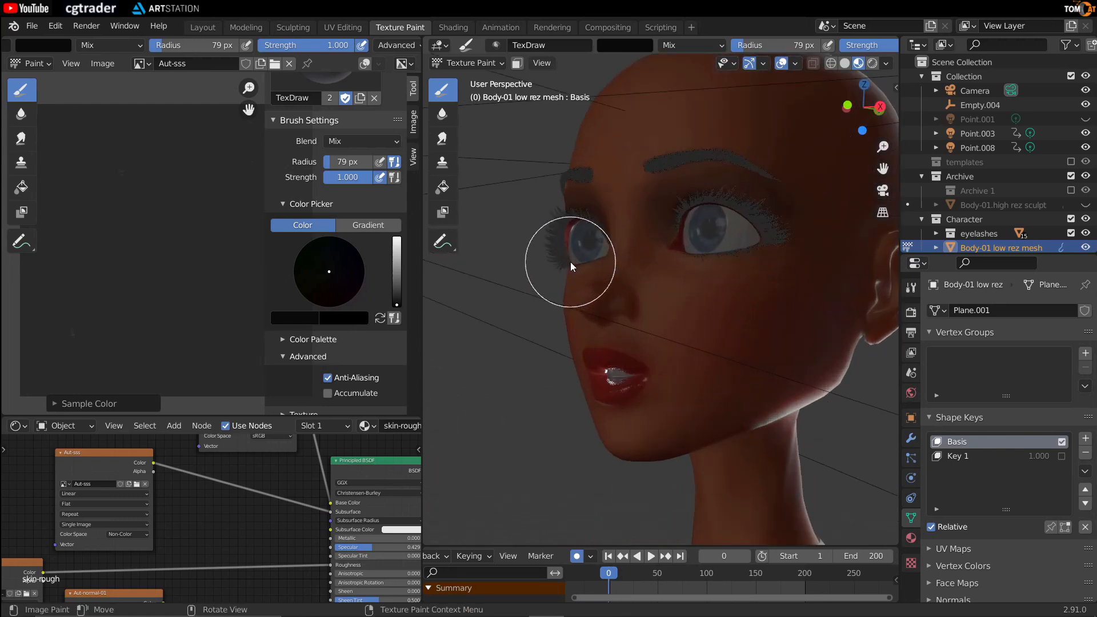
{"action": "scroll", "coordinate": [616, 331], "scroll_direction": "up", "scroll_amount": 2}
{"action": "mouse_move", "coordinate": [588, 384]}
{"action": "middle_mouse_down"}
{"action": "mouse_move", "coordinate": [640, 345]}
{"action": "mouse_move", "coordinate": [704, 351]}
{"action": "middle_mouse_up"}
{"action": "mouse_move", "coordinate": [612, 351]}
{"action": "middle_mouse_down"}
{"action": "mouse_move", "coordinate": [691, 271]}
{"action": "mouse_move", "coordinate": [687, 308]}
{"action": "middle_mouse_up"}
{"action": "scroll", "coordinate": [687, 312], "scroll_direction": "down", "scroll_amount": 3}
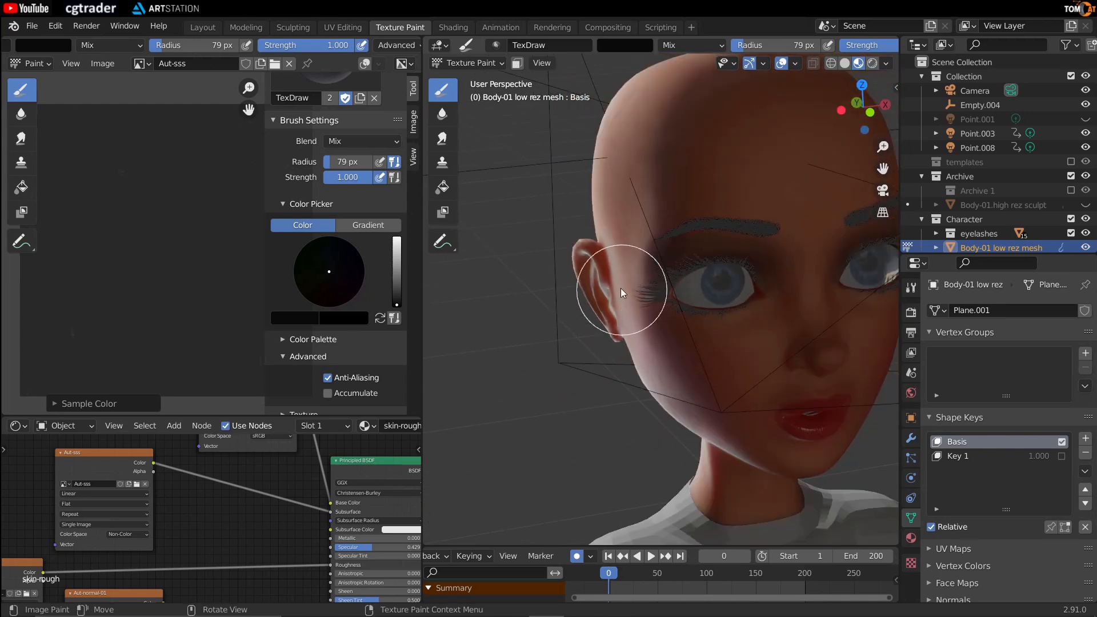
{"action": "scroll", "coordinate": [610, 272], "scroll_direction": "up", "scroll_amount": 1}
{"action": "scroll", "coordinate": [610, 271], "scroll_direction": "down", "scroll_amount": 3}
{"action": "scroll", "coordinate": [593, 330], "scroll_direction": "up", "scroll_amount": 4}
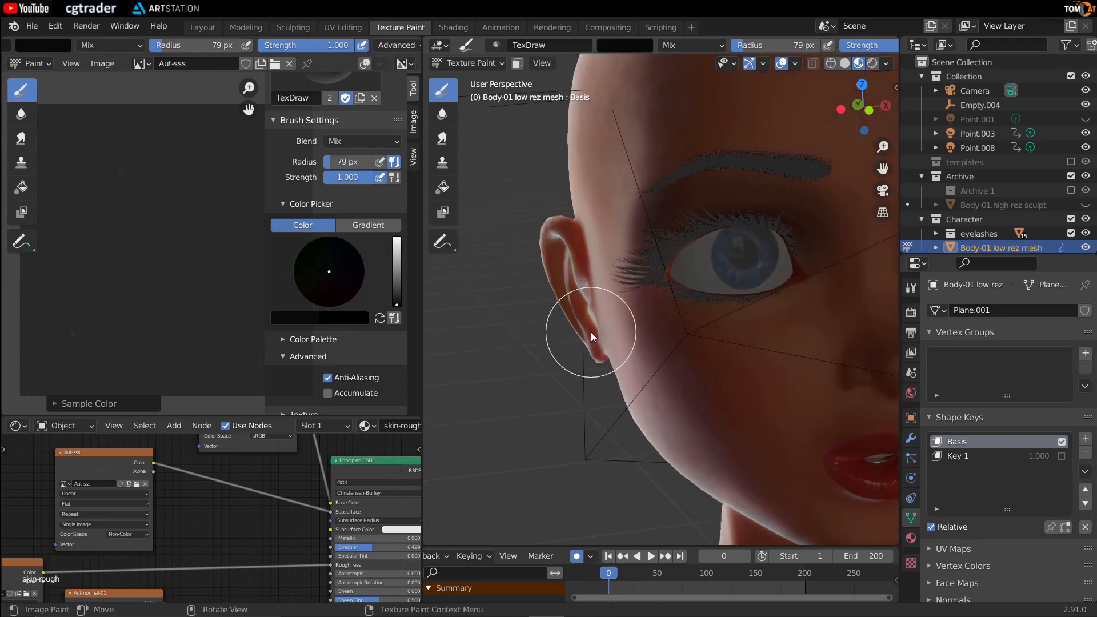
{"action": "scroll", "coordinate": [569, 313], "scroll_direction": "up", "scroll_amount": 1}
{"action": "middle_click_drag", "start_coordinate": [569, 313], "coordinate": [588, 307]}
{"action": "scroll", "coordinate": [571, 269], "scroll_direction": "up", "scroll_amount": 1}
{"action": "mouse_move", "coordinate": [570, 270]}
{"action": "middle_mouse_down"}
{"action": "mouse_move", "coordinate": [554, 227]}
{"action": "mouse_move", "coordinate": [619, 266]}
{"action": "mouse_move", "coordinate": [597, 249]}
{"action": "middle_mouse_up"}
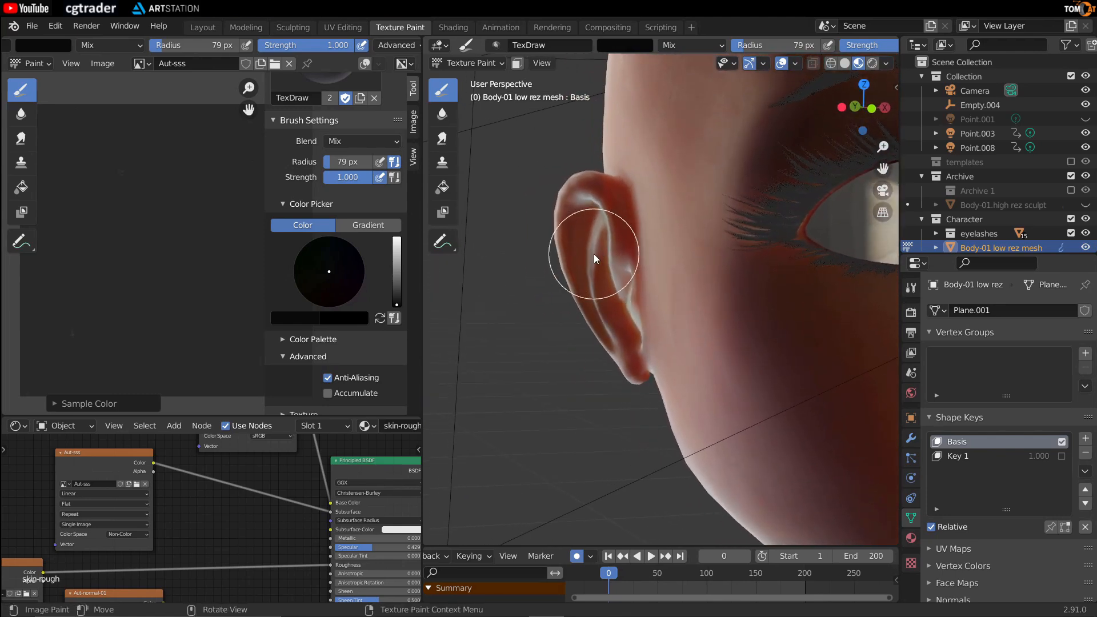
Set the brush radius to 68 px and its strength to 0.626.
{"action": "key", "text": "f"}
{"action": "left_click", "coordinate": [585, 257]}
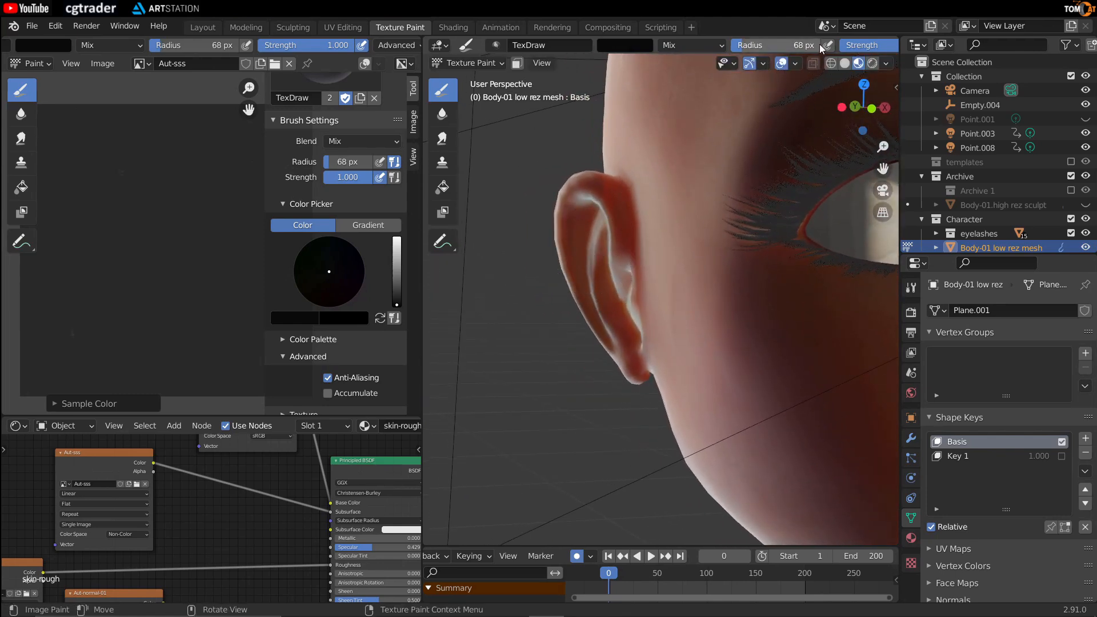
{"action": "middle_click_drag", "start_coordinate": [819, 44], "coordinate": [698, 56]}
{"action": "mouse_move", "coordinate": [786, 48]}
{"action": "left_mouse_down"}
{"action": "mouse_move", "coordinate": [737, 48]}
{"action": "mouse_move", "coordinate": [750, 49]}
{"action": "left_mouse_up"}
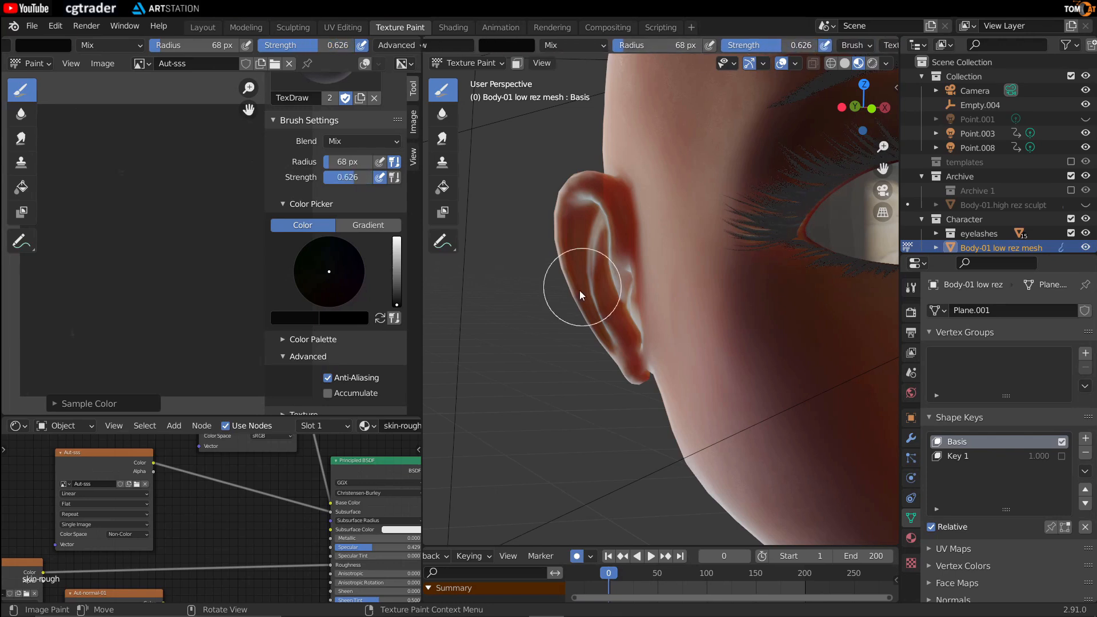
Paint the near-black brush colour over the outer part of the ear.
{"action": "middle_click_drag", "start_coordinate": [547, 296], "coordinate": [568, 338]}
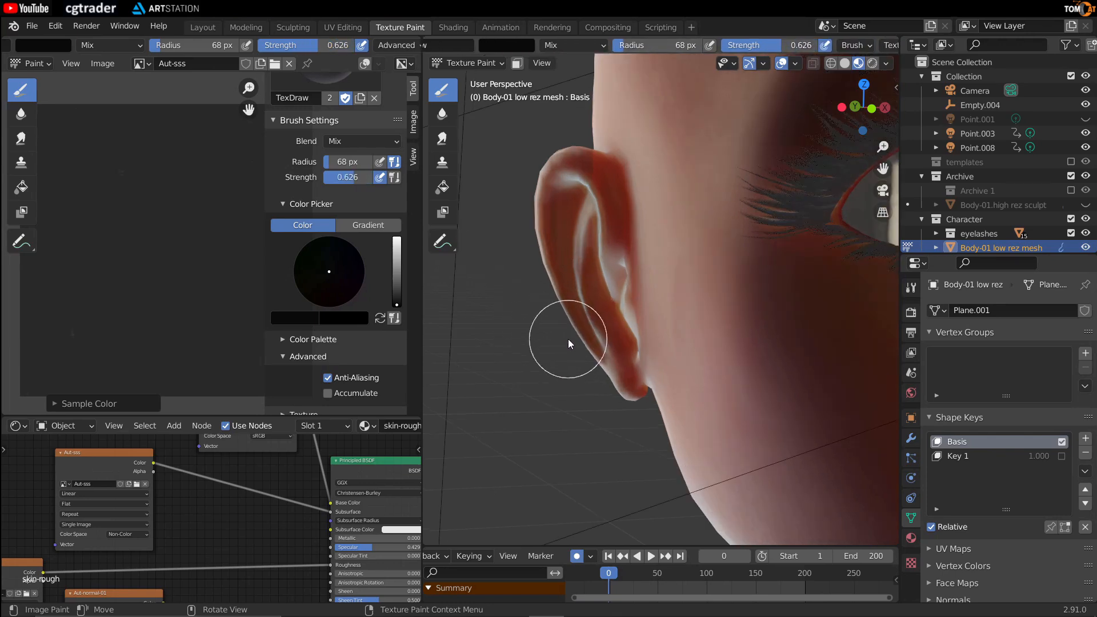
{"action": "left_click", "coordinate": [564, 226]}
{"action": "mouse_move", "coordinate": [563, 227]}
{"action": "middle_mouse_down"}
{"action": "mouse_move", "coordinate": [530, 342]}
{"action": "mouse_move", "coordinate": [523, 313]}
{"action": "middle_mouse_up"}
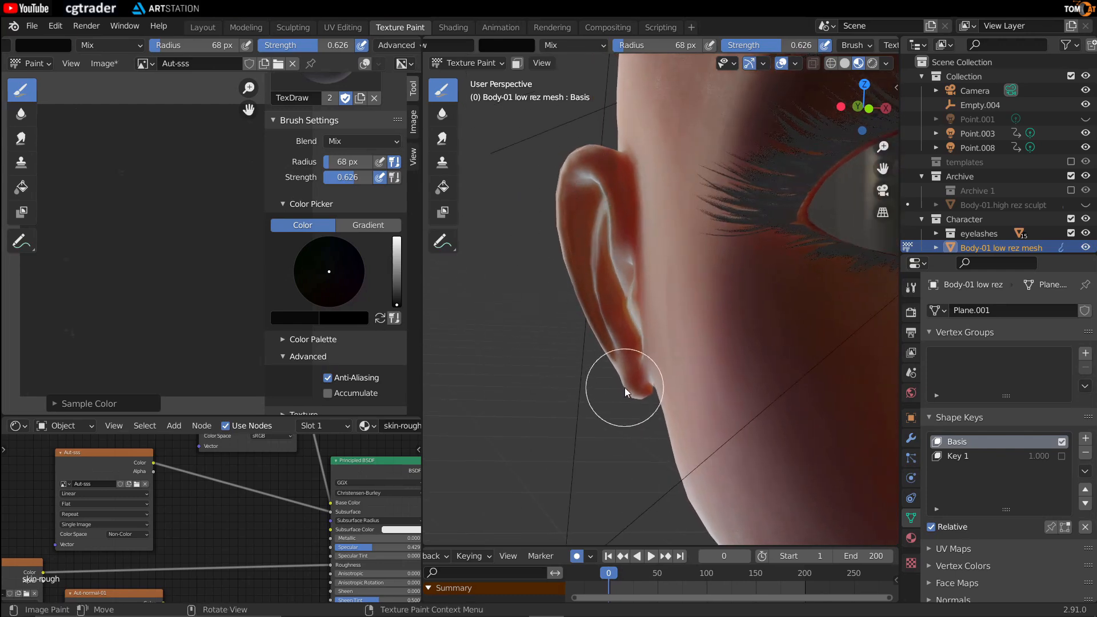
Move the timeline to frame 181 and reduce the brush radius to 42 px for the ear's details.
{"action": "mouse_move", "coordinate": [611, 582]}
{"action": "left_mouse_down"}
{"action": "mouse_move", "coordinate": [796, 582]}
{"action": "mouse_move", "coordinate": [787, 583]}
{"action": "left_mouse_up"}
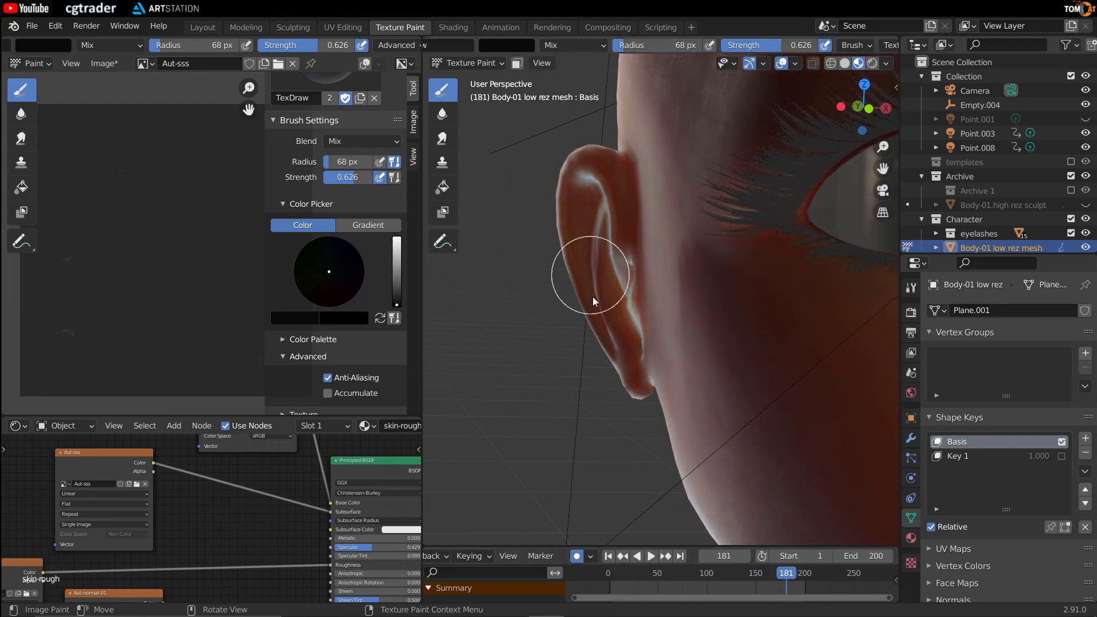
{"action": "scroll", "coordinate": [561, 331], "scroll_direction": "up", "scroll_amount": 1}
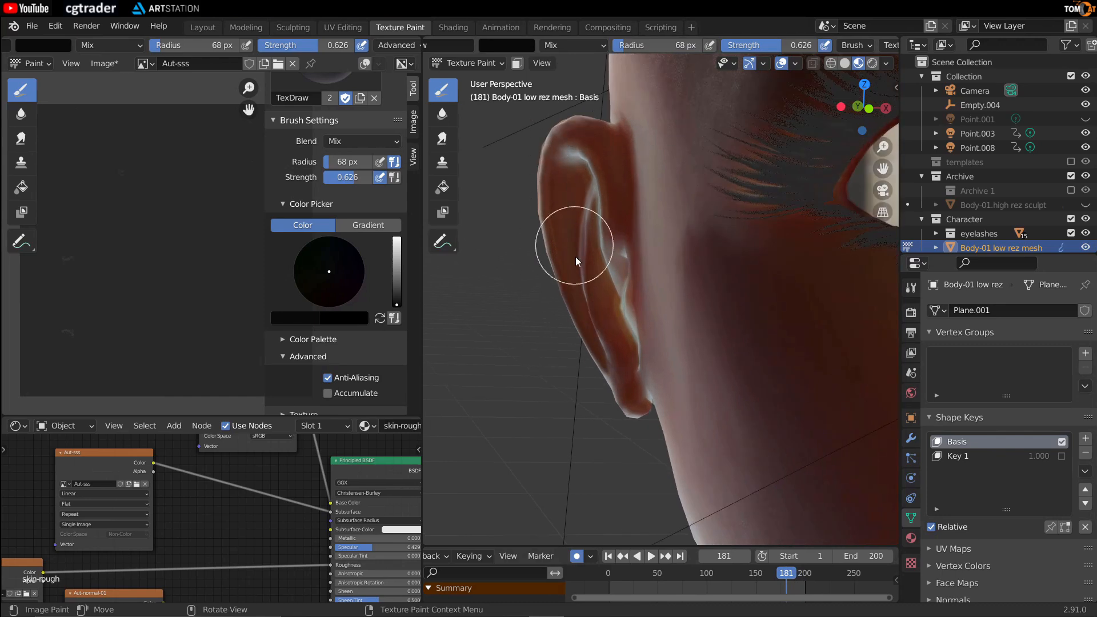
{"action": "middle_click_drag", "start_coordinate": [559, 329], "coordinate": [574, 322]}
{"action": "key", "text": "f"}
{"action": "left_click", "coordinate": [533, 239]}
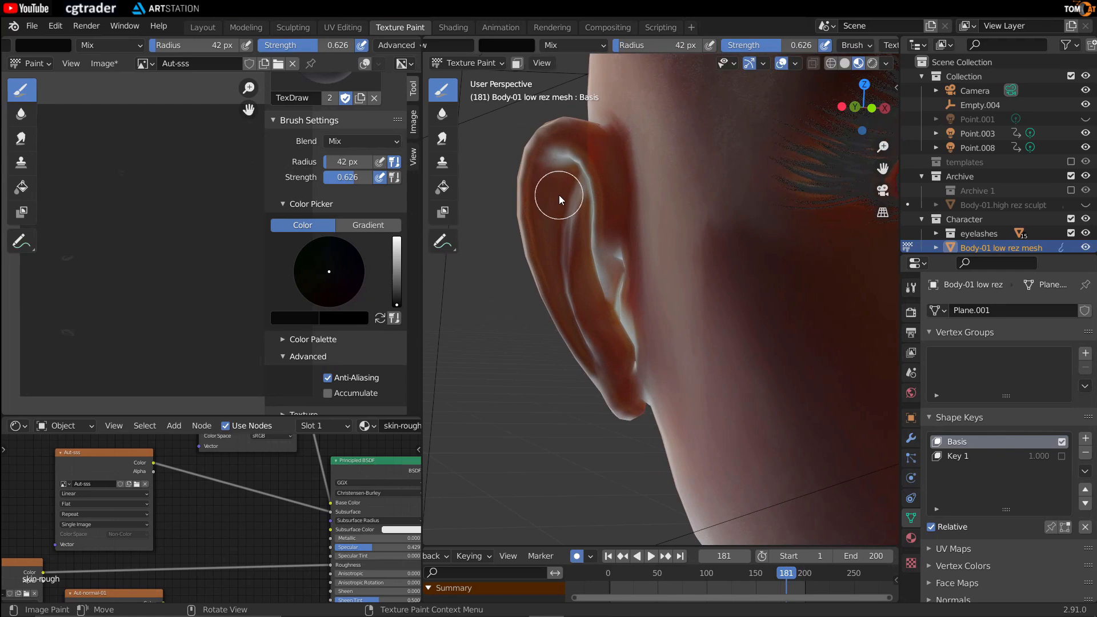
Paint the ear's rim and inner folds with the 42 px brush, checking the ear area in the Aut-sss texture.
{"action": "scroll", "coordinate": [147, 267], "scroll_direction": "up", "scroll_amount": 3}
{"action": "middle_click_drag", "start_coordinate": [139, 293], "coordinate": [234, 269]}
{"action": "middle_click_drag", "start_coordinate": [94, 306], "coordinate": [125, 280]}
{"action": "scroll", "coordinate": [124, 319], "scroll_direction": "up", "scroll_amount": 1}
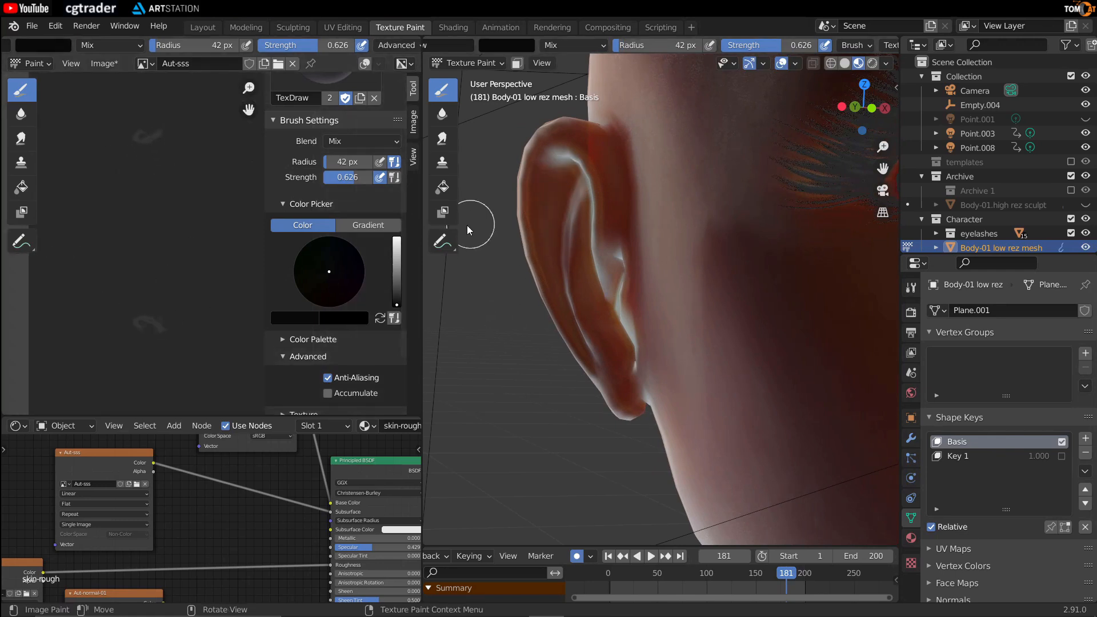
{"action": "scroll", "coordinate": [135, 365], "scroll_direction": "up", "scroll_amount": 1}
{"action": "middle_click_drag", "start_coordinate": [135, 365], "coordinate": [122, 326]}
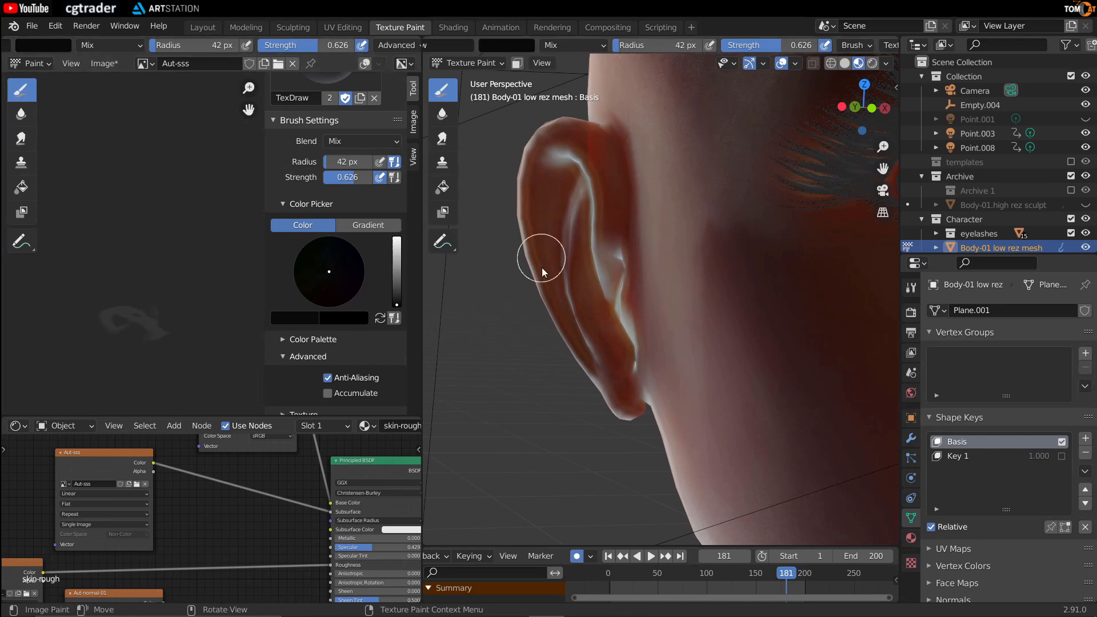
{"action": "middle_click_drag", "start_coordinate": [546, 254], "coordinate": [604, 252]}
{"action": "middle_click_drag", "start_coordinate": [541, 229], "coordinate": [594, 247], "text": "shift"}
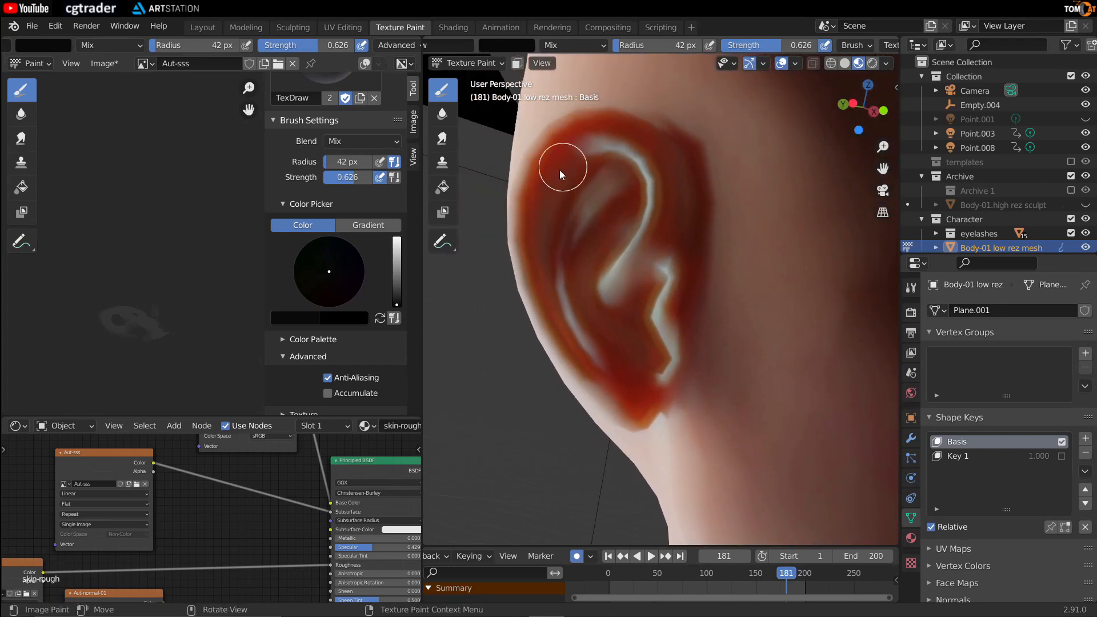
Set the brush radius to 67 px and paint over the back of the ear down to the lobe.
{"action": "middle_click_drag", "start_coordinate": [590, 275], "coordinate": [709, 296]}
{"action": "key", "text": "f"}
{"action": "left_click", "coordinate": [671, 233]}
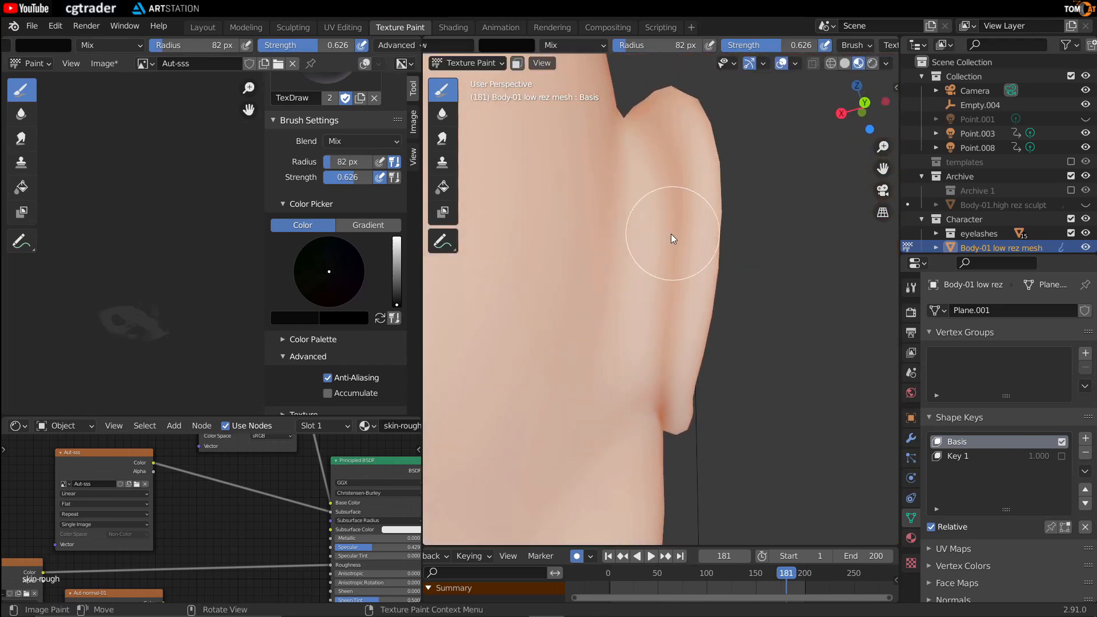
{"action": "middle_click_drag", "start_coordinate": [670, 233], "coordinate": [679, 233]}
{"action": "key", "text": "f"}
{"action": "left_click", "coordinate": [687, 382]}
{"action": "middle_click_drag", "start_coordinate": [661, 164], "coordinate": [671, 229]}
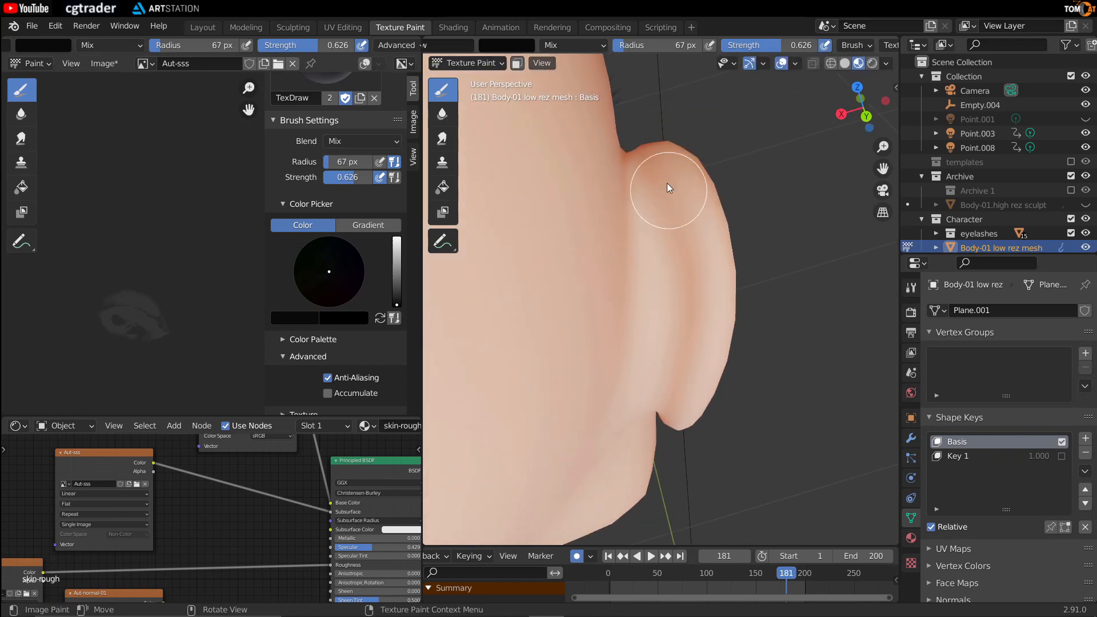
{"action": "middle_click_drag", "start_coordinate": [708, 358], "coordinate": [704, 280]}
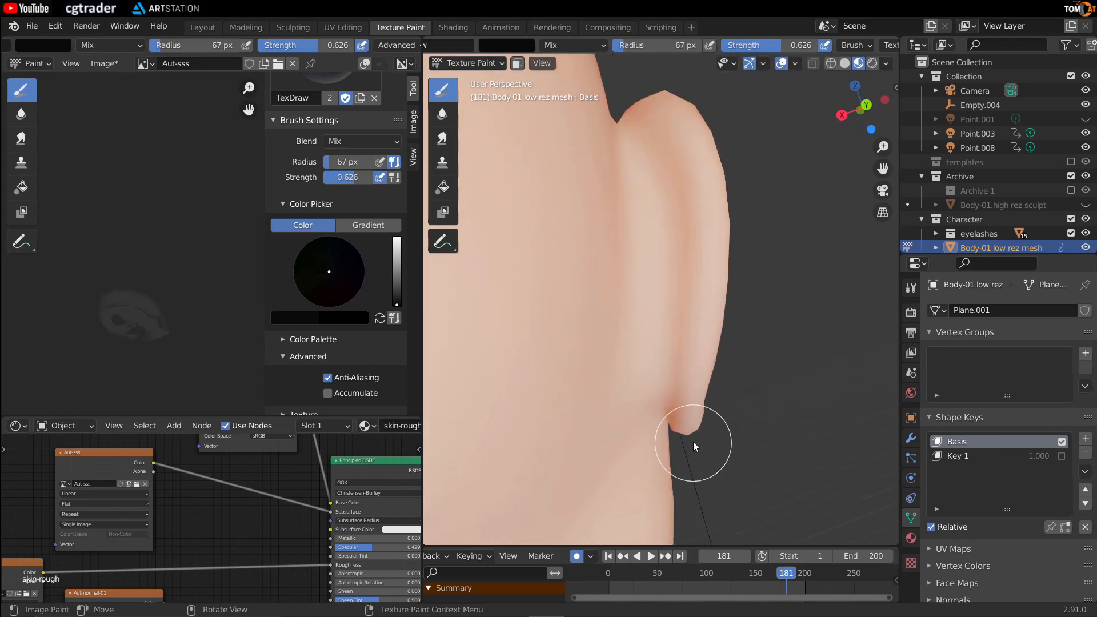
{"action": "middle_click_drag", "start_coordinate": [703, 335], "coordinate": [717, 396]}
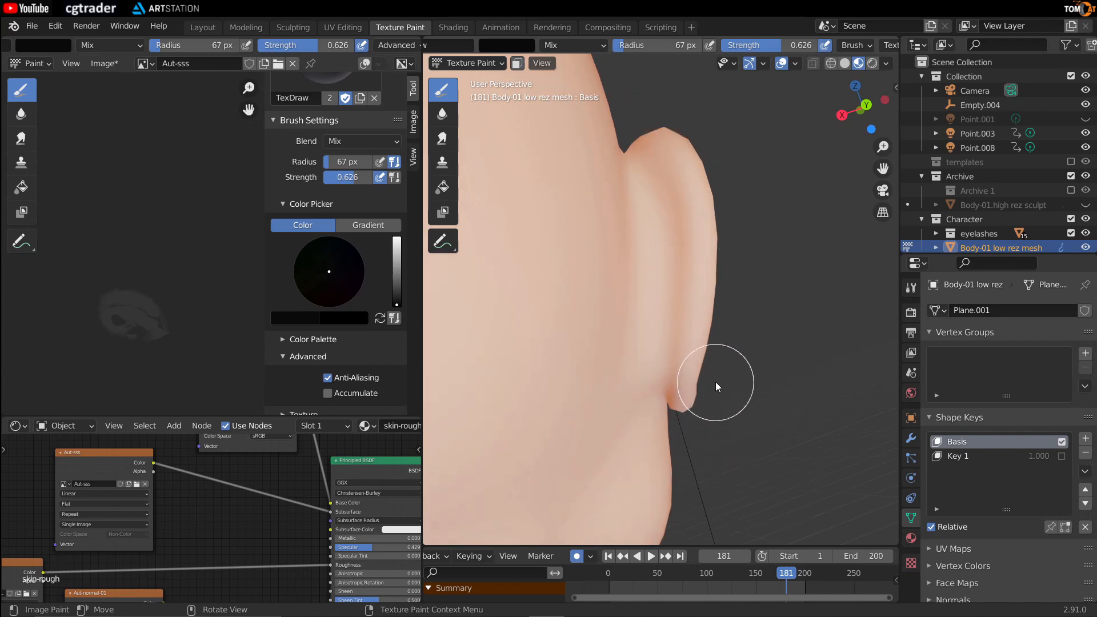
Check the painted ear from the front and save the Aut-sss image.
{"action": "mouse_move", "coordinate": [704, 335]}
{"action": "middle_mouse_down"}
{"action": "mouse_move", "coordinate": [657, 198]}
{"action": "mouse_move", "coordinate": [530, 269]}
{"action": "mouse_move", "coordinate": [530, 305]}
{"action": "mouse_move", "coordinate": [516, 270]}
{"action": "middle_mouse_up"}
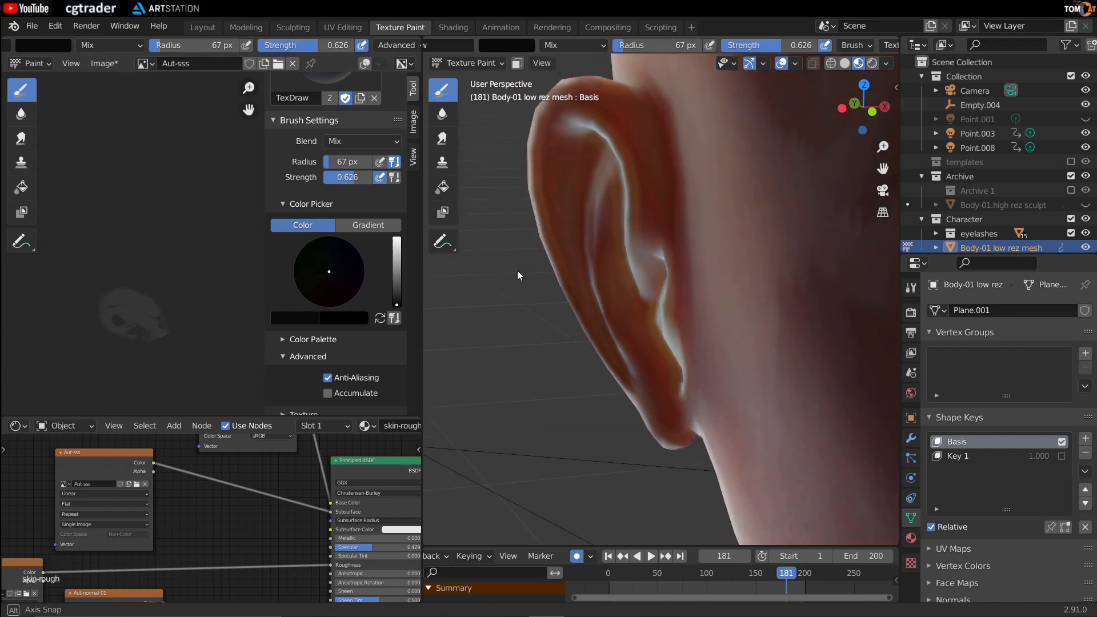
{"action": "middle_click_drag", "start_coordinate": [561, 228], "coordinate": [599, 208]}
{"action": "middle_click_drag", "start_coordinate": [607, 438], "coordinate": [577, 343]}
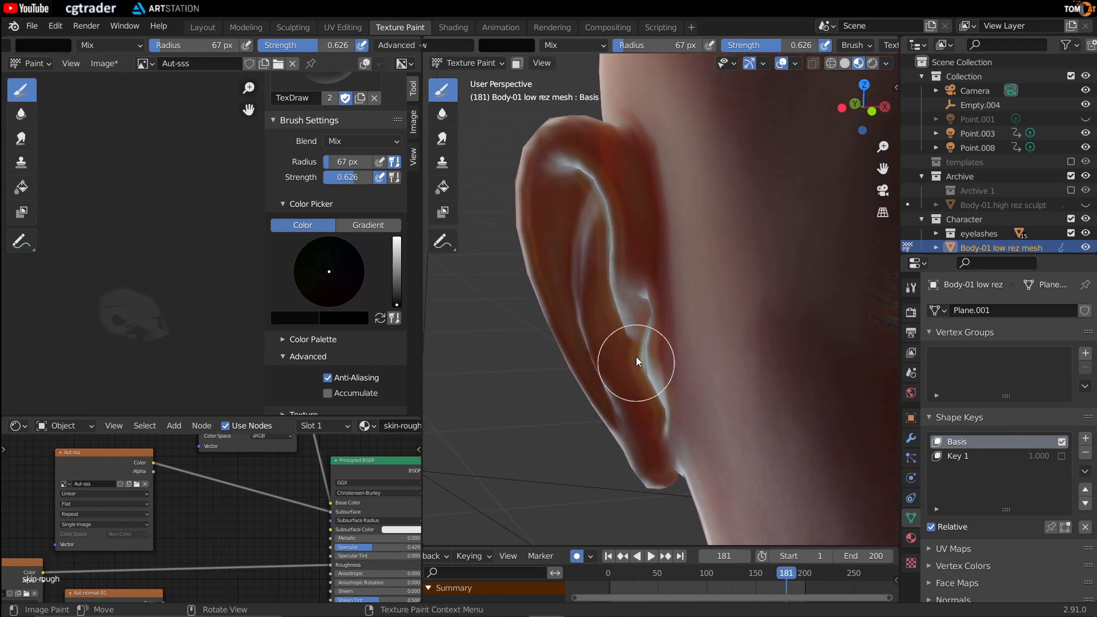
{"action": "scroll", "coordinate": [581, 315], "scroll_direction": "down", "scroll_amount": 5}
{"action": "mouse_move", "coordinate": [612, 332]}
{"action": "middle_mouse_down"}
{"action": "mouse_move", "coordinate": [598, 347]}
{"action": "mouse_move", "coordinate": [593, 327]}
{"action": "middle_mouse_up"}
{"action": "scroll", "coordinate": [560, 321], "scroll_direction": "up", "scroll_amount": 5}
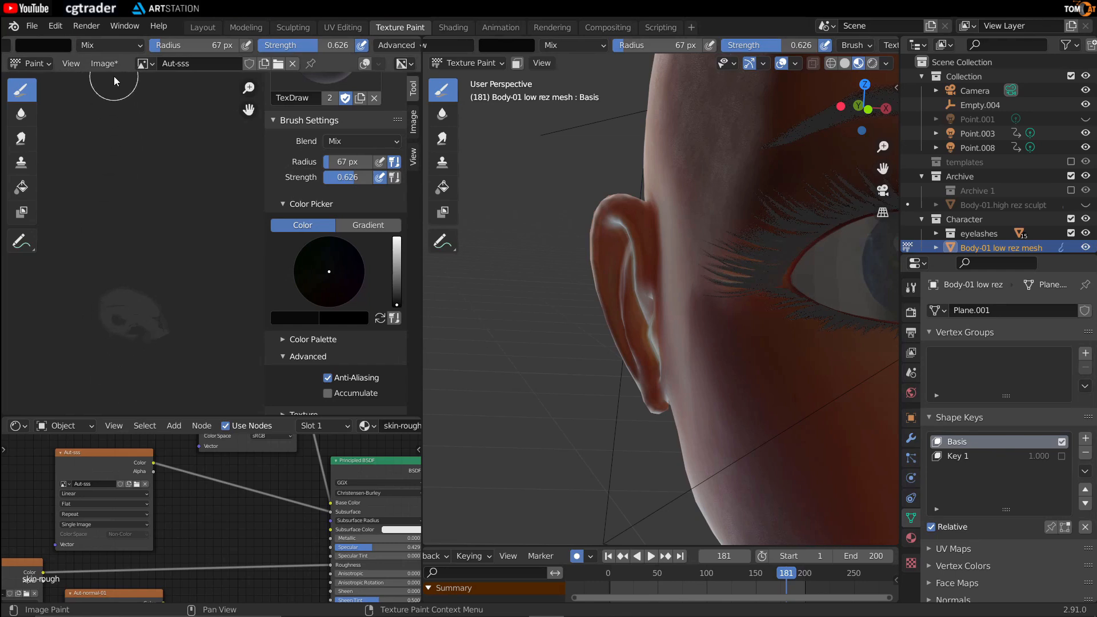
{"action": "left_click", "coordinate": [106, 64]}
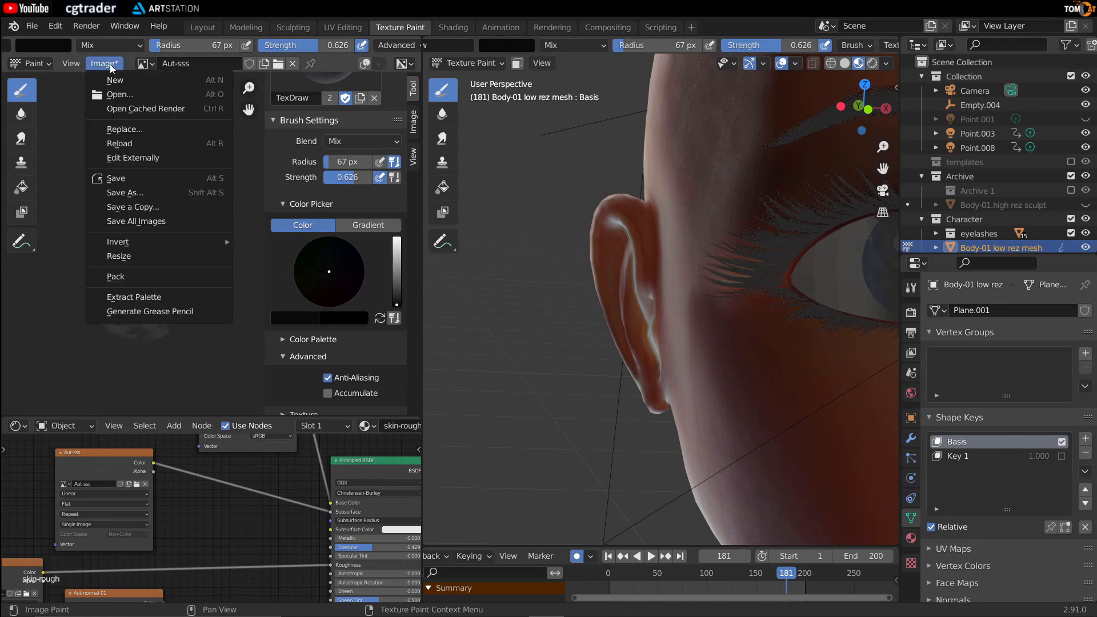
{"action": "left_click", "coordinate": [135, 174]}
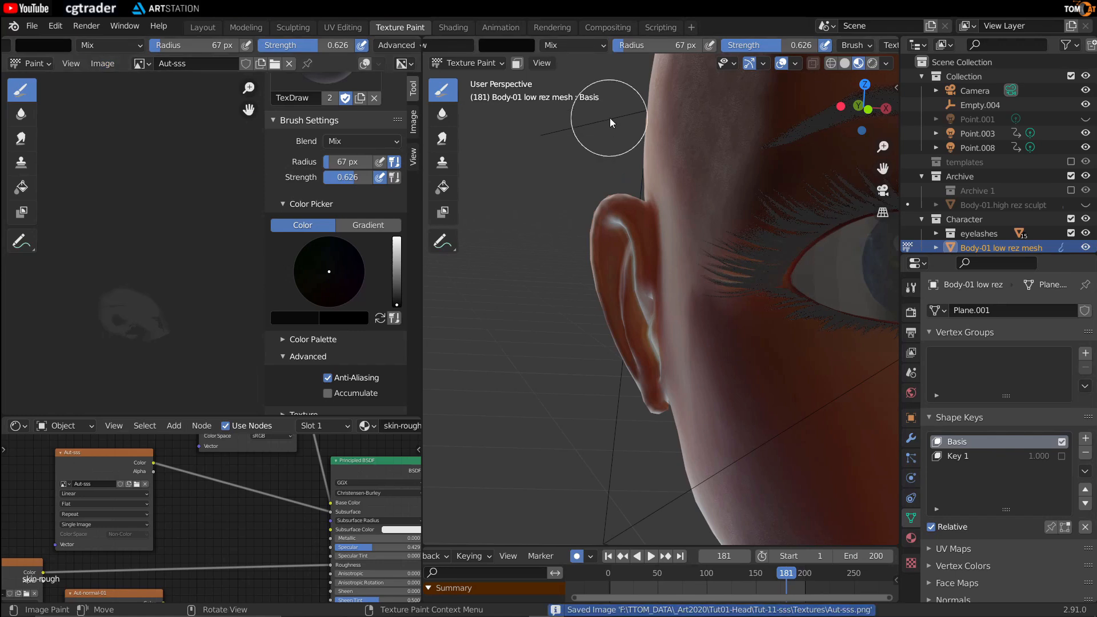
Switch the viewport to rendered shading, set the Principled BSDF's Subsurface Color to red, and check the ear and face.
{"action": "left_click", "coordinate": [873, 63]}
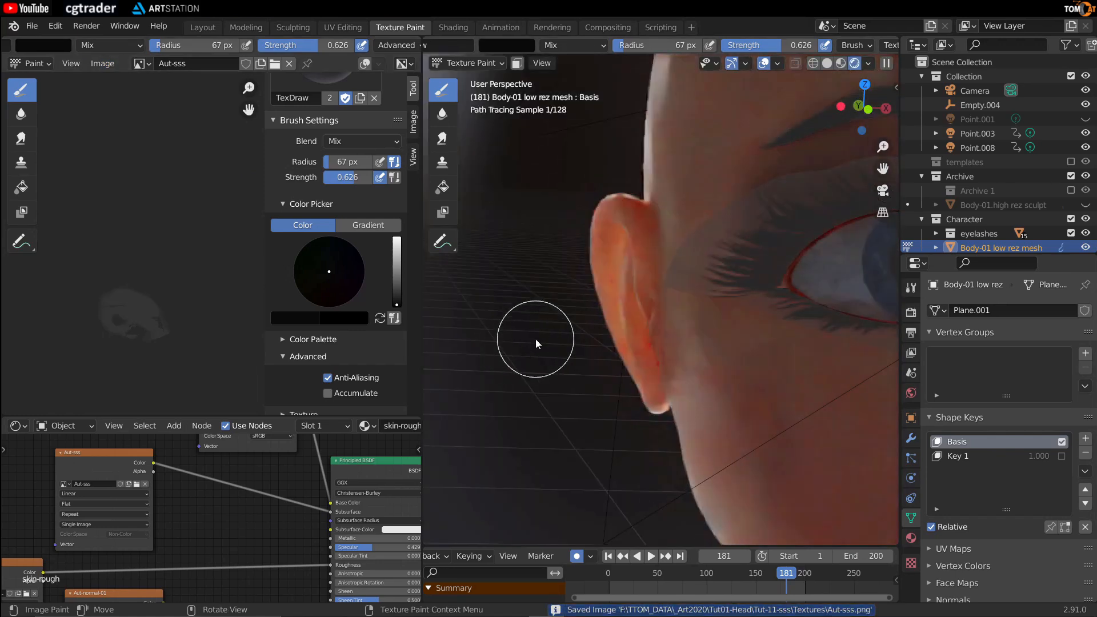
{"action": "middle_click_drag", "start_coordinate": [254, 526], "coordinate": [179, 528]}
{"action": "scroll", "coordinate": [291, 557], "scroll_direction": "up", "scroll_amount": 3}
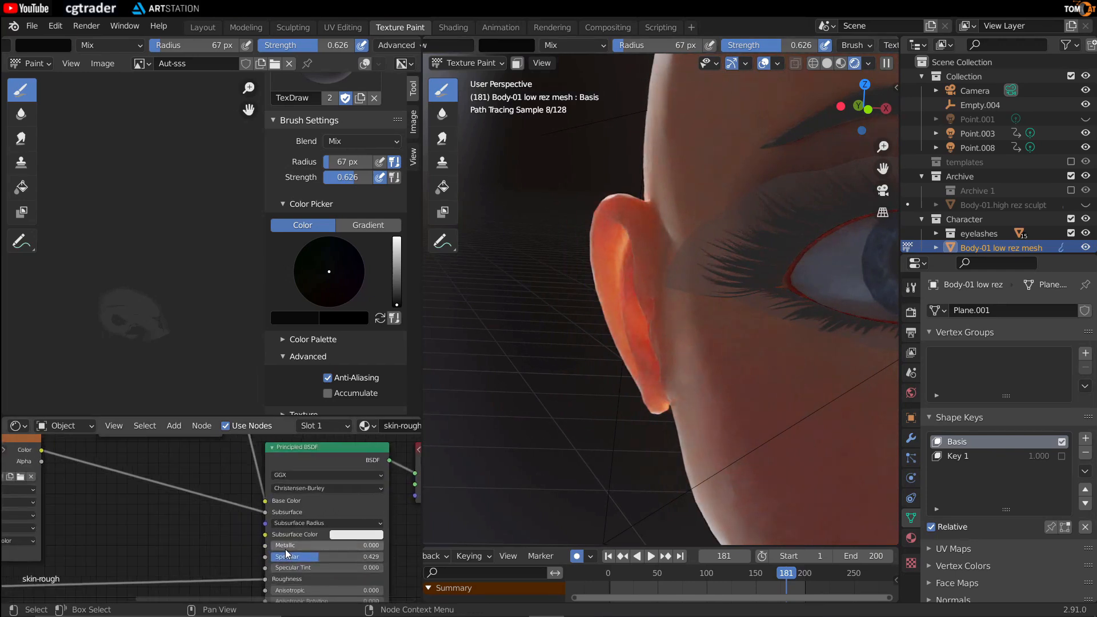
{"action": "left_click", "coordinate": [353, 536]}
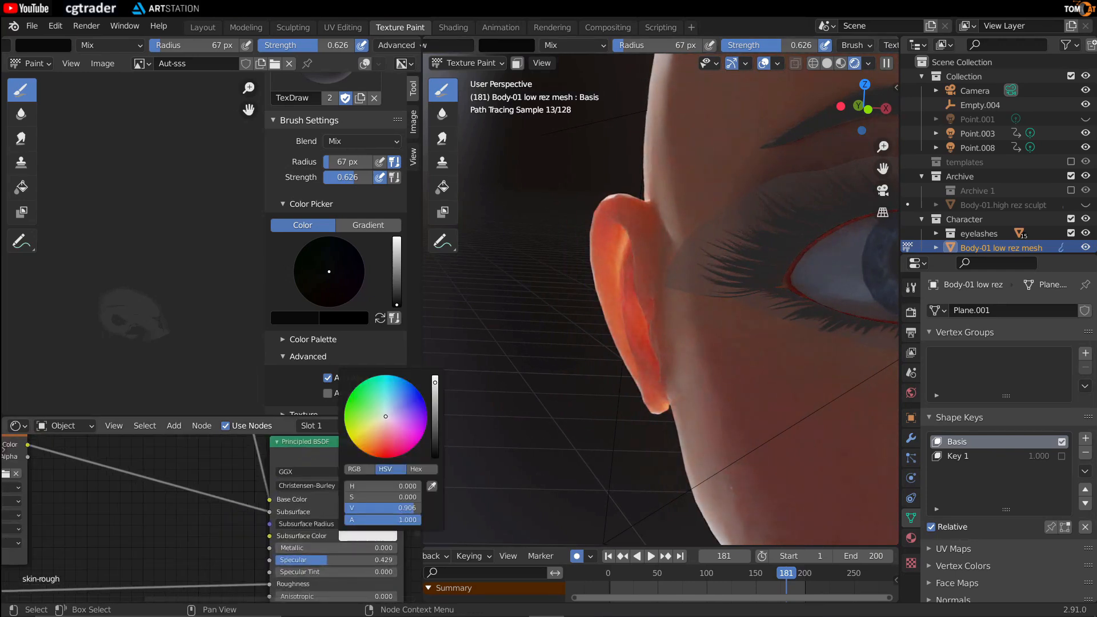
{"action": "left_click", "coordinate": [384, 439]}
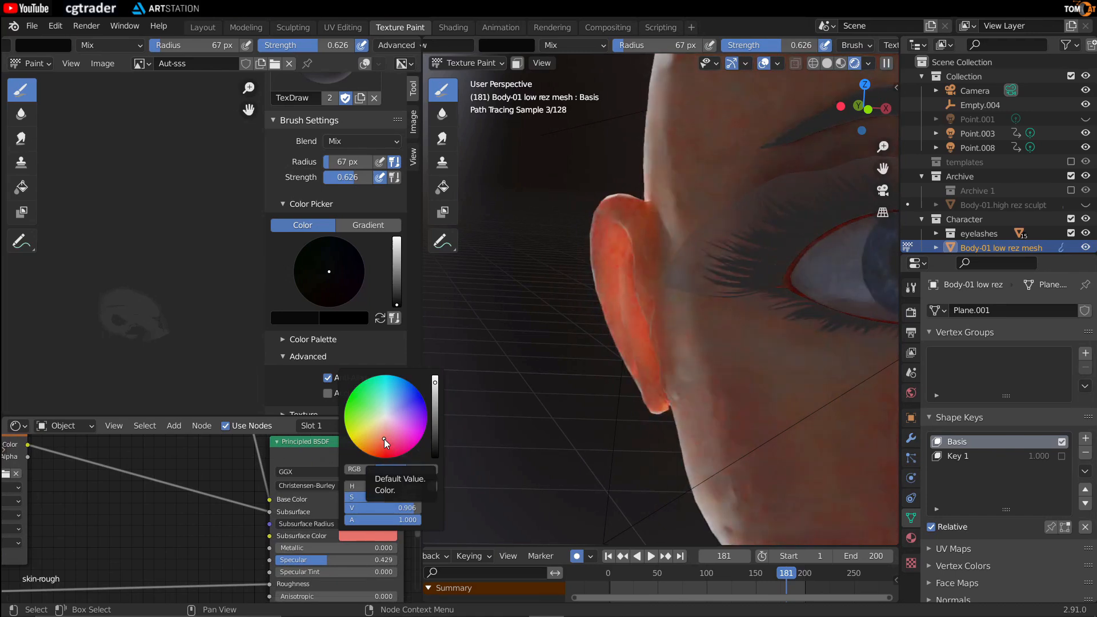
{"action": "left_click", "coordinate": [370, 535]}
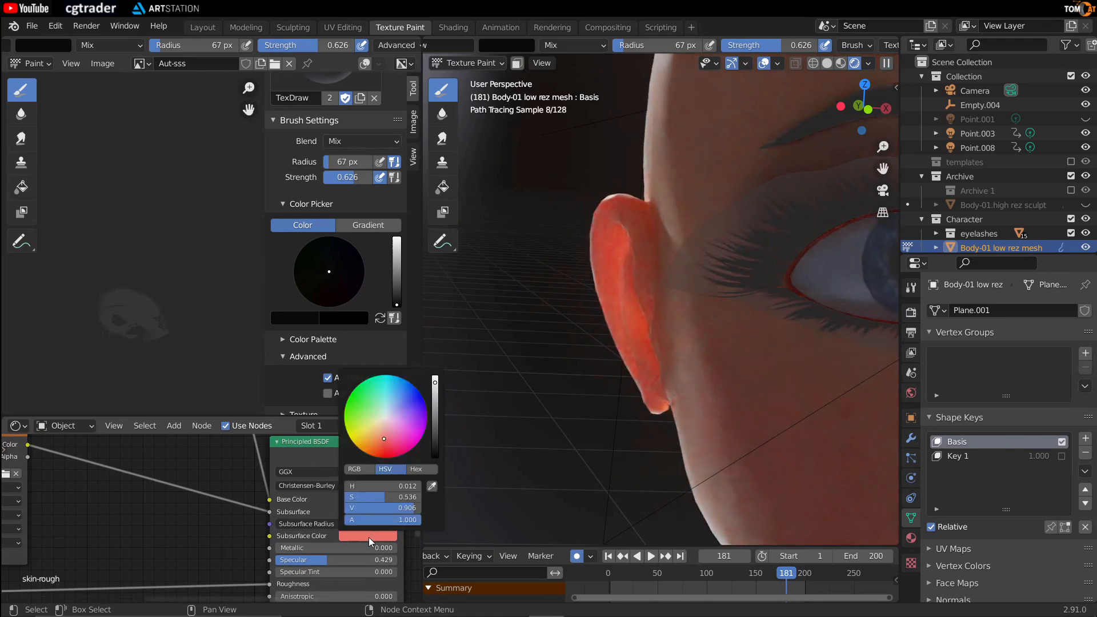
{"action": "left_click", "coordinate": [384, 442]}
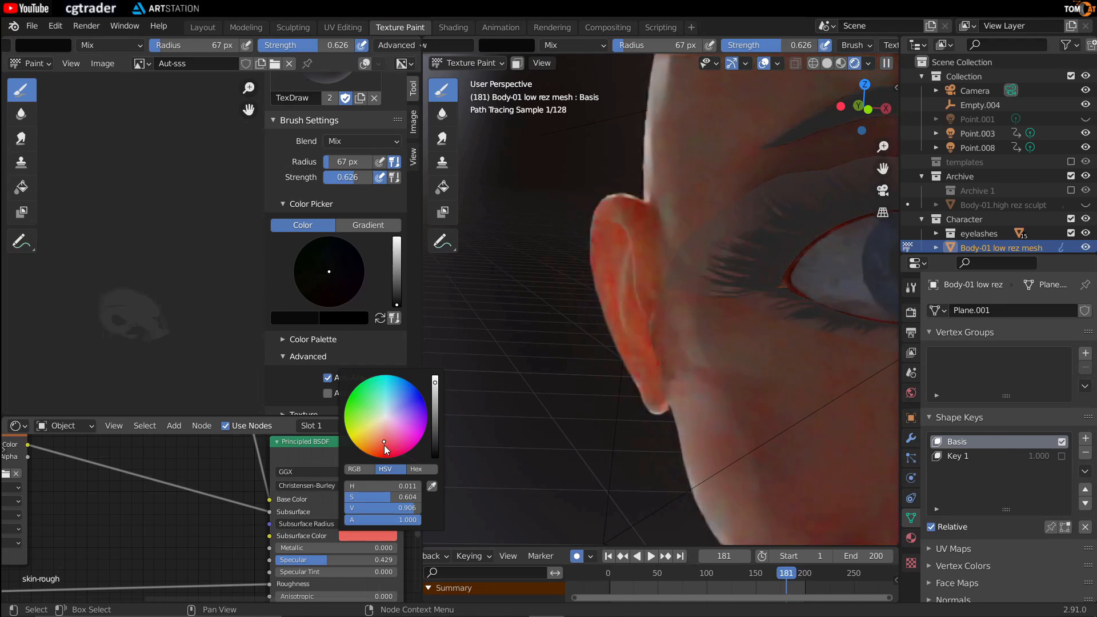
{"action": "left_click", "coordinate": [386, 444]}
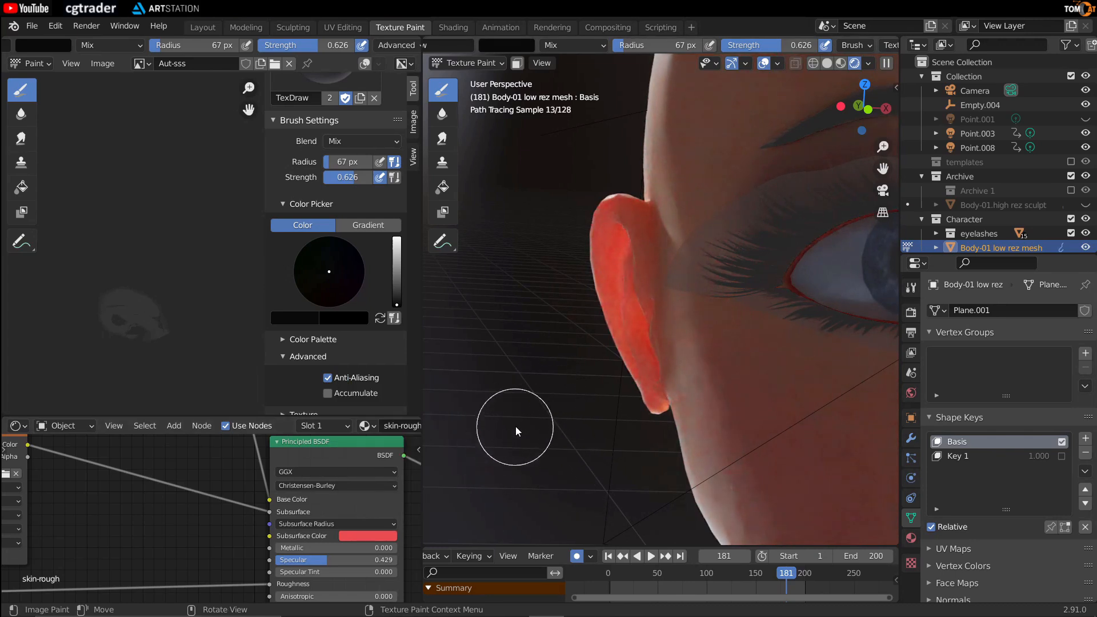
{"action": "mouse_move", "coordinate": [533, 420]}
{"action": "middle_mouse_down"}
{"action": "mouse_move", "coordinate": [534, 403]}
{"action": "mouse_move", "coordinate": [558, 427]}
{"action": "middle_mouse_up"}
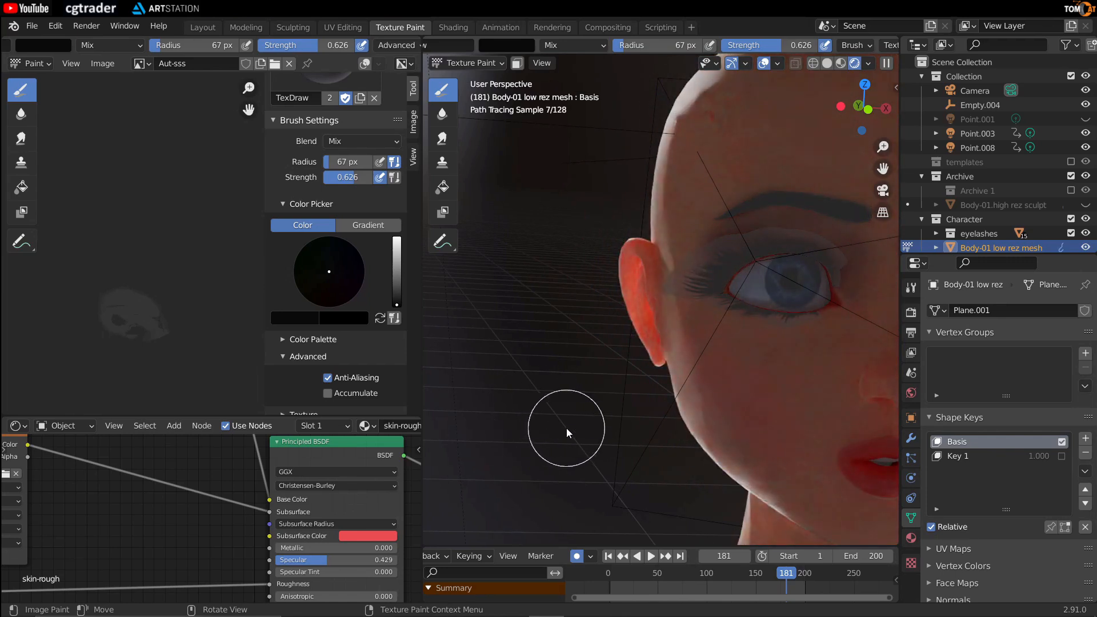
{"action": "mouse_move", "coordinate": [560, 421]}
{"action": "middle_mouse_down"}
{"action": "mouse_move", "coordinate": [591, 430]}
{"action": "mouse_move", "coordinate": [573, 443]}
{"action": "middle_mouse_up"}
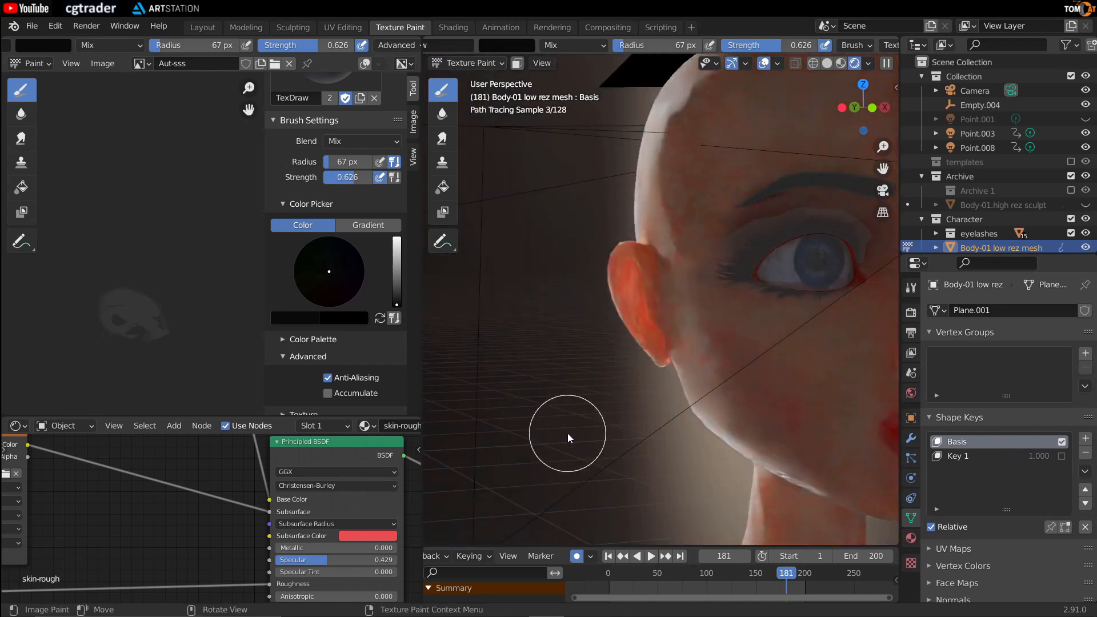
Return the viewport to material preview shading and move the timeline to frame 66.
{"action": "left_click", "coordinate": [841, 64]}
{"action": "scroll", "coordinate": [775, 317], "scroll_direction": "down", "scroll_amount": 2}
{"action": "middle_click_drag", "start_coordinate": [775, 318], "coordinate": [539, 333]}
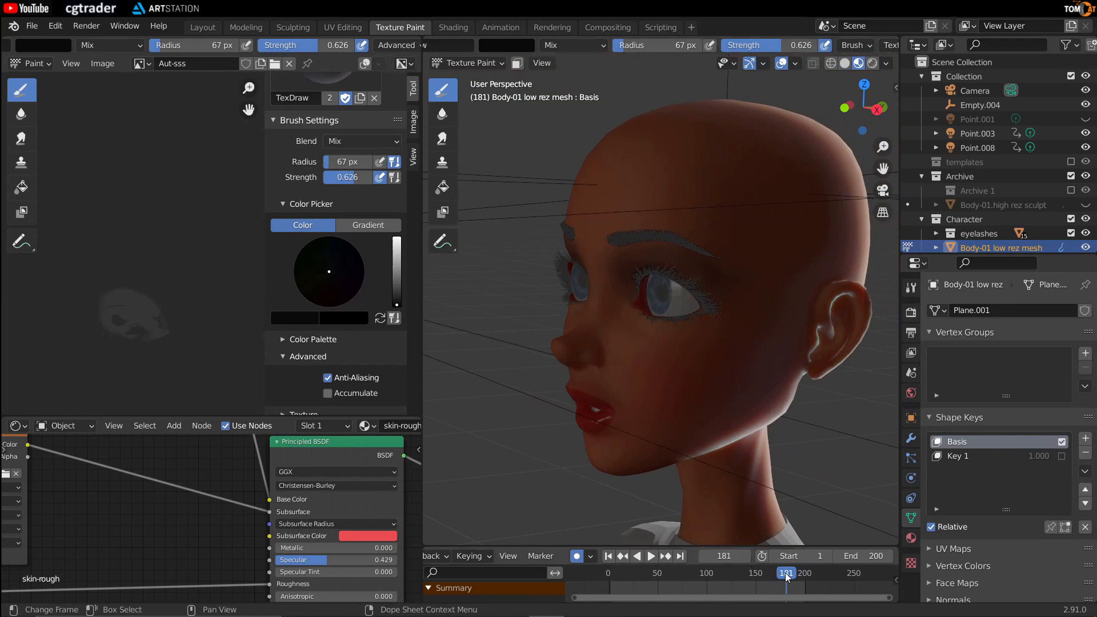
{"action": "left_click", "coordinate": [737, 574]}
{"action": "left_click_drag", "start_coordinate": [737, 573], "coordinate": [674, 563]}
Paint a dark stroke over the tip of the nose with the 67 px brush.
{"action": "middle_click_drag", "start_coordinate": [570, 389], "coordinate": [690, 276], "text": "shift"}
{"action": "scroll", "coordinate": [571, 314], "scroll_direction": "up", "scroll_amount": 5}
{"action": "scroll", "coordinate": [690, 278], "scroll_direction": "down", "scroll_amount": 1}
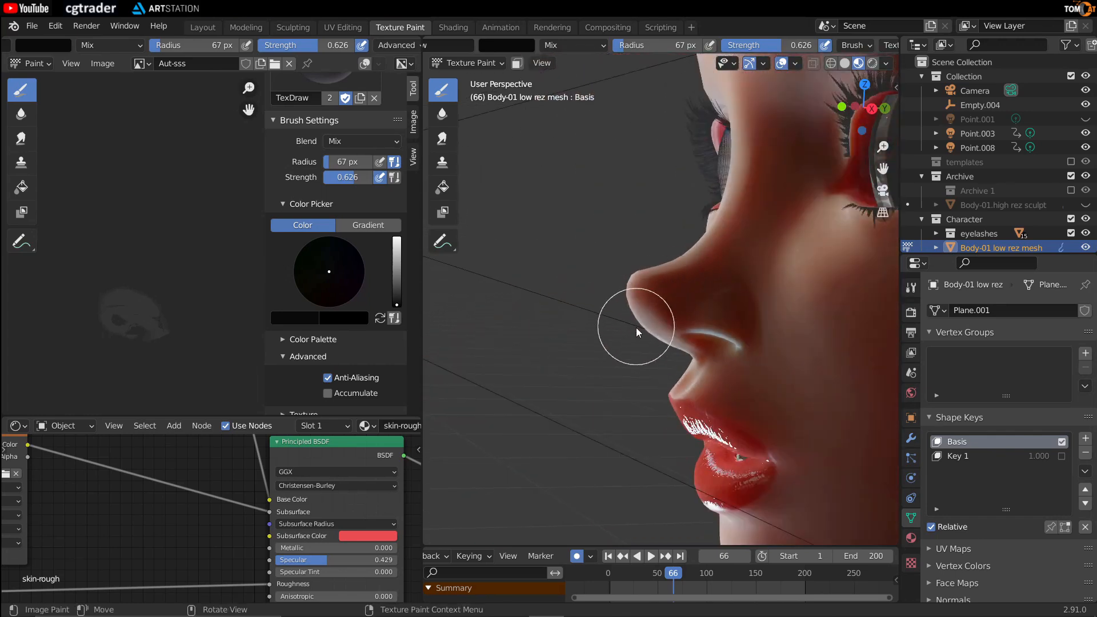
{"action": "left_click_drag", "start_coordinate": [694, 318], "coordinate": [645, 296]}
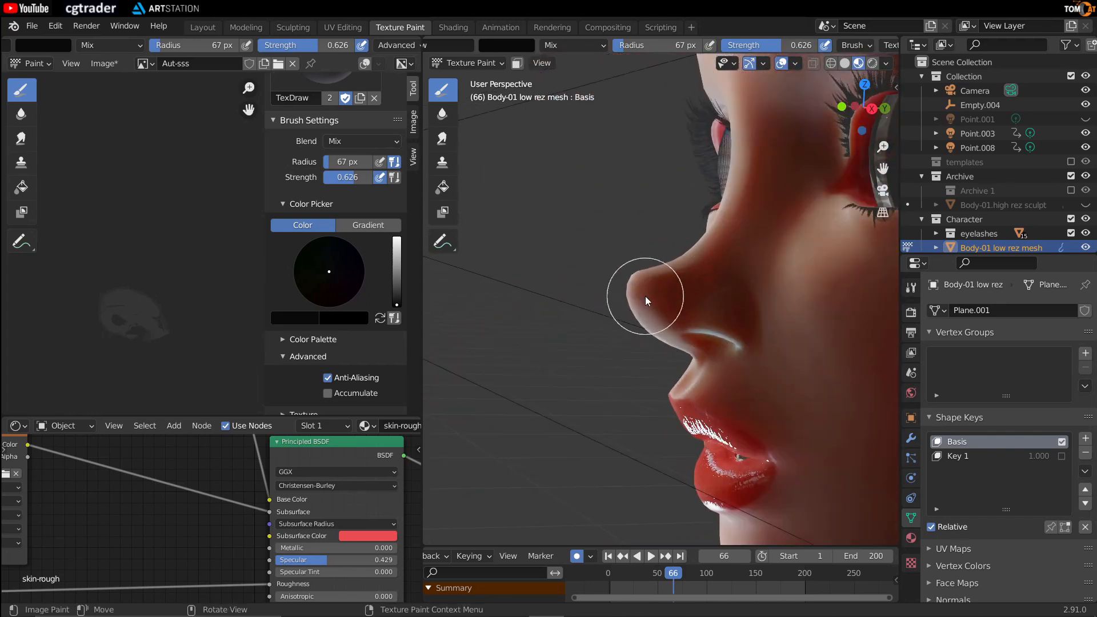
{"action": "middle_click_drag", "start_coordinate": [640, 298], "coordinate": [625, 346]}
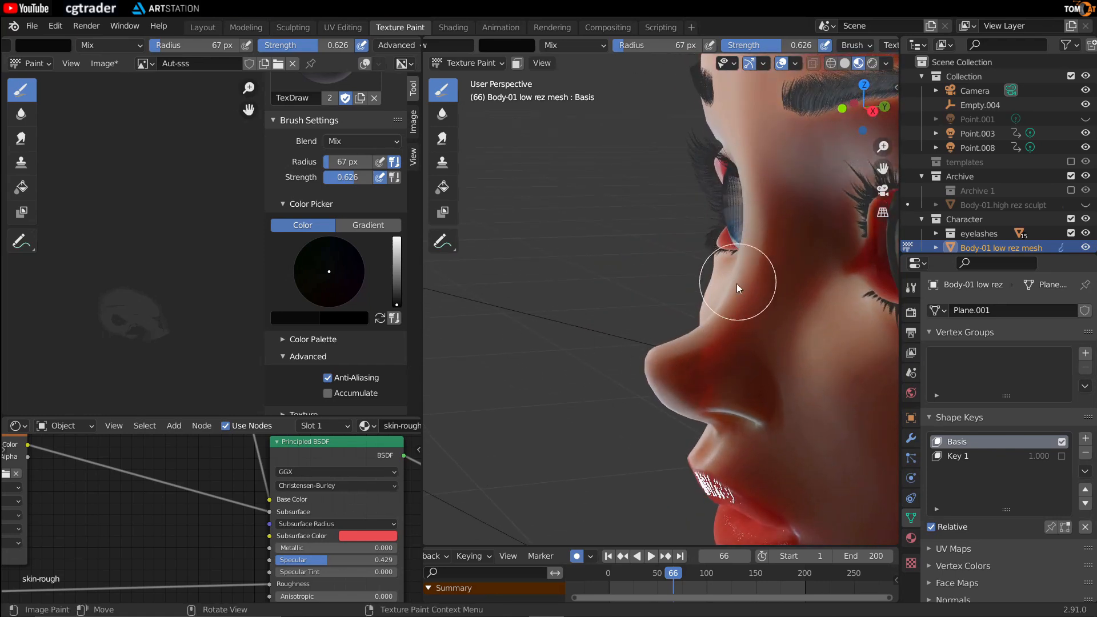
Hide the image editor's sidebar and enlarge the face area of the Aut-sss texture.
{"action": "scroll", "coordinate": [92, 261], "scroll_direction": "down", "scroll_amount": 3}
{"action": "middle_click_drag", "start_coordinate": [88, 260], "coordinate": [104, 372]}
{"action": "scroll", "coordinate": [156, 296], "scroll_direction": "down", "scroll_amount": 4}
{"action": "middle_click_drag", "start_coordinate": [106, 280], "coordinate": [139, 270]}
{"action": "scroll", "coordinate": [183, 255], "scroll_direction": "up", "scroll_amount": 4}
{"action": "scroll", "coordinate": [138, 286], "scroll_direction": "up", "scroll_amount": 4}
{"action": "scroll", "coordinate": [147, 333], "scroll_direction": "down", "scroll_amount": 2}
{"action": "middle_click_drag", "start_coordinate": [126, 352], "coordinate": [191, 359]}
{"action": "key", "text": "n"}
Paint a short stroke on the nose and inspect its underside.
{"action": "scroll", "coordinate": [168, 331], "scroll_direction": "up", "scroll_amount": 1}
{"action": "middle_click_drag", "start_coordinate": [583, 348], "coordinate": [555, 349]}
{"action": "middle_click_drag", "start_coordinate": [632, 276], "coordinate": [733, 276]}
{"action": "left_click_drag", "start_coordinate": [731, 272], "coordinate": [743, 257]}
{"action": "middle_click_drag", "start_coordinate": [726, 300], "coordinate": [690, 248]}
{"action": "scroll", "coordinate": [690, 251], "scroll_direction": "up", "scroll_amount": 2}
{"action": "mouse_move", "coordinate": [680, 325]}
{"action": "middle_mouse_down"}
{"action": "mouse_move", "coordinate": [651, 376]}
{"action": "mouse_move", "coordinate": [657, 388]}
{"action": "middle_mouse_up"}
Frame the nose area in the Aut-sss texture and reduce the brush radius to 41 px.
{"action": "scroll", "coordinate": [166, 386], "scroll_direction": "up", "scroll_amount": 3}
{"action": "middle_click_drag", "start_coordinate": [514, 342], "coordinate": [570, 354]}
{"action": "scroll", "coordinate": [225, 349], "scroll_direction": "up", "scroll_amount": 4}
{"action": "middle_click_drag", "start_coordinate": [210, 262], "coordinate": [204, 279]}
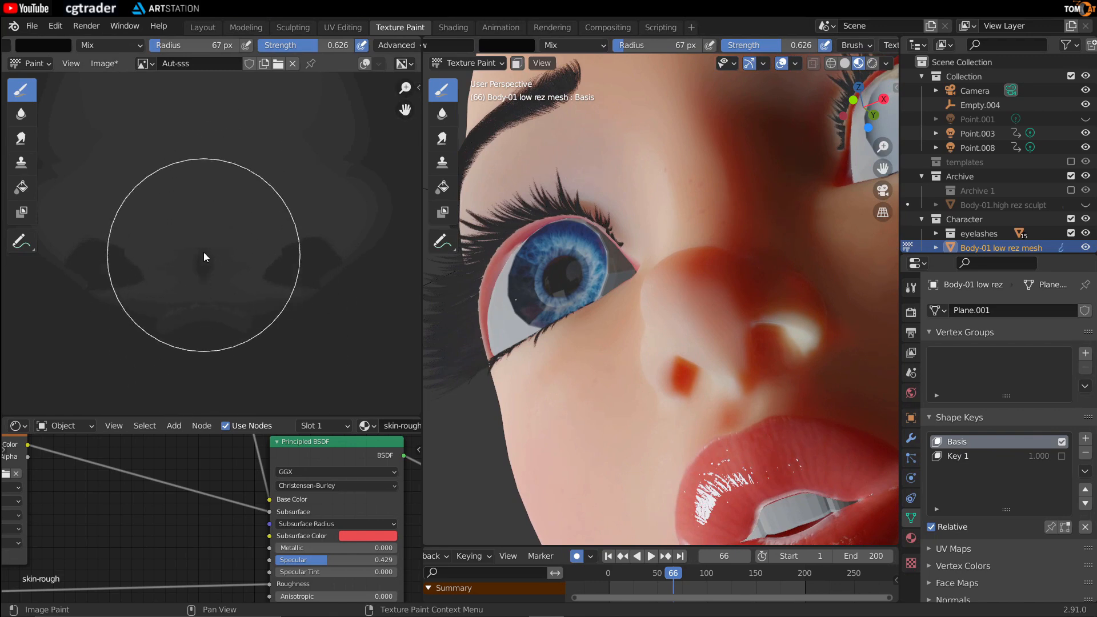
{"action": "key", "text": "f"}
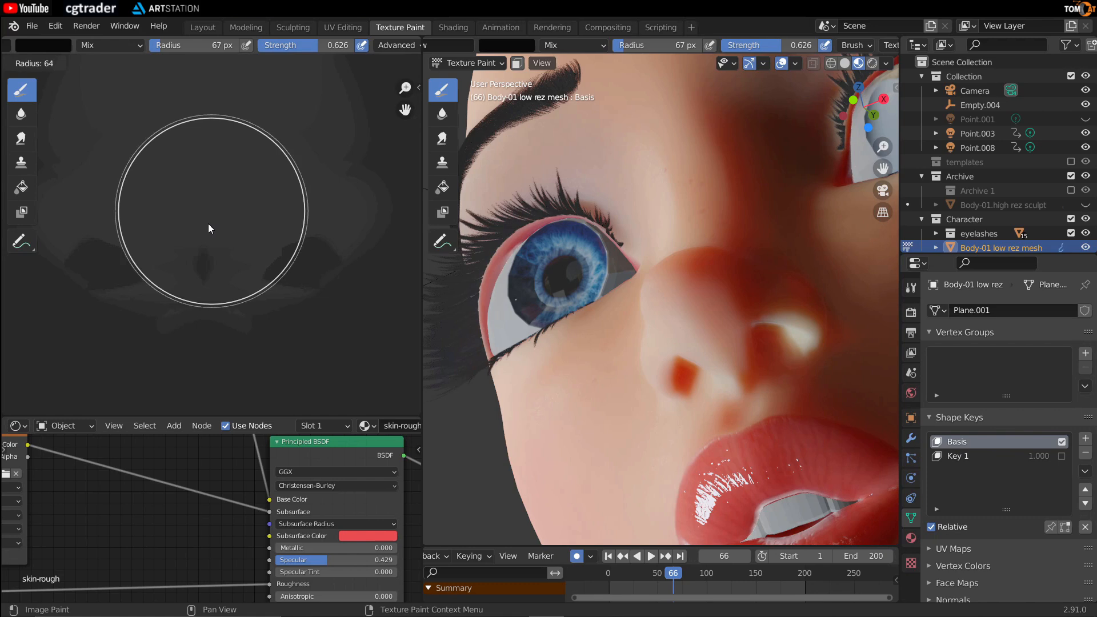
{"action": "left_click", "coordinate": [174, 260]}
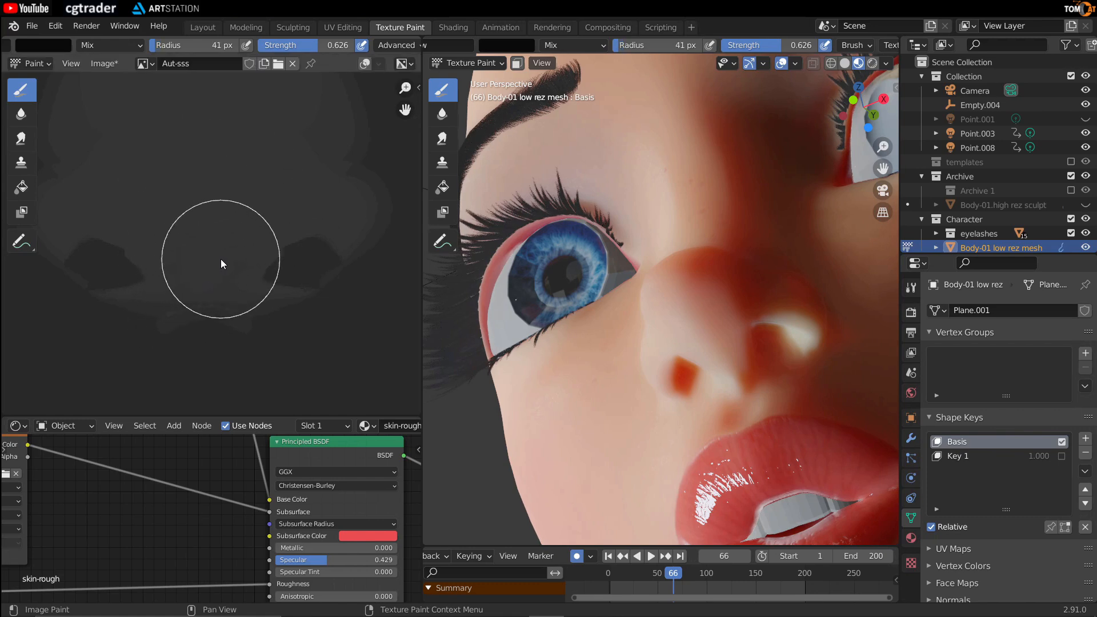
Check the underside of the nose and enlarge the brush radius to 99 px.
{"action": "mouse_move", "coordinate": [481, 365]}
{"action": "middle_mouse_down"}
{"action": "mouse_move", "coordinate": [626, 334]}
{"action": "mouse_move", "coordinate": [701, 274]}
{"action": "middle_mouse_up"}
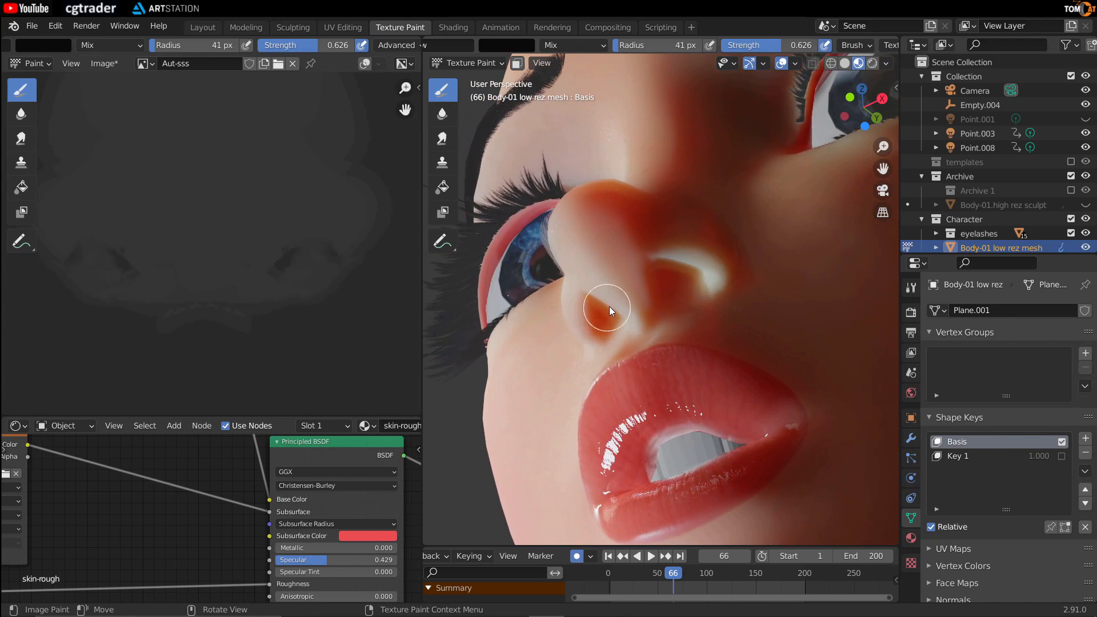
{"action": "scroll", "coordinate": [190, 277], "scroll_direction": "down", "scroll_amount": 2}
{"action": "mouse_move", "coordinate": [588, 218]}
{"action": "middle_mouse_down"}
{"action": "mouse_move", "coordinate": [621, 282]}
{"action": "mouse_move", "coordinate": [567, 340]}
{"action": "mouse_move", "coordinate": [599, 184]}
{"action": "mouse_move", "coordinate": [725, 303]}
{"action": "mouse_move", "coordinate": [608, 302]}
{"action": "mouse_move", "coordinate": [670, 308]}
{"action": "mouse_move", "coordinate": [663, 296]}
{"action": "mouse_move", "coordinate": [686, 318]}
{"action": "middle_mouse_up"}
{"action": "key", "text": "f"}
{"action": "left_click", "coordinate": [651, 298]}
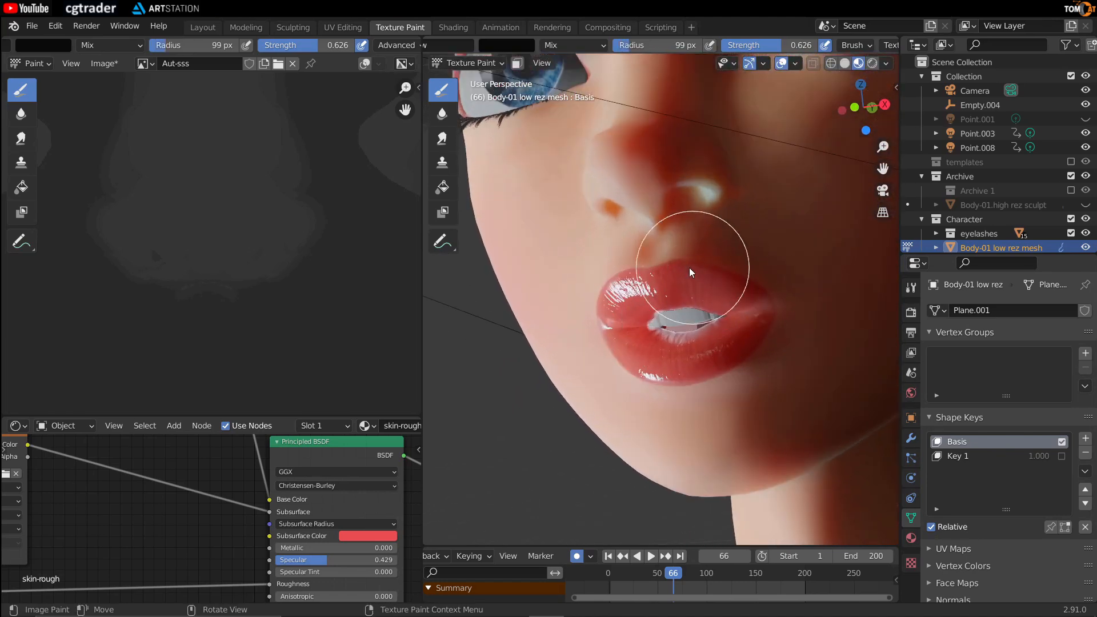
Check the face from below and from the front, and exclude the eyelashes collection to expose the eye sockets.
{"action": "scroll", "coordinate": [647, 326], "scroll_direction": "down", "scroll_amount": 3}
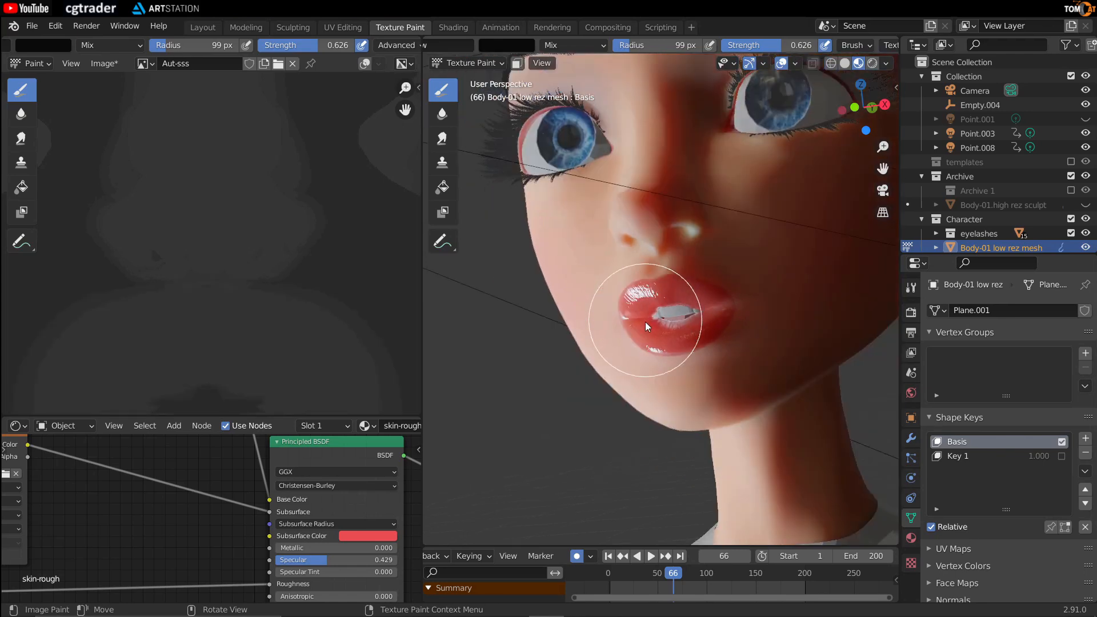
{"action": "scroll", "coordinate": [676, 321], "scroll_direction": "down", "scroll_amount": 2}
{"action": "middle_click_drag", "start_coordinate": [657, 347], "coordinate": [640, 320]}
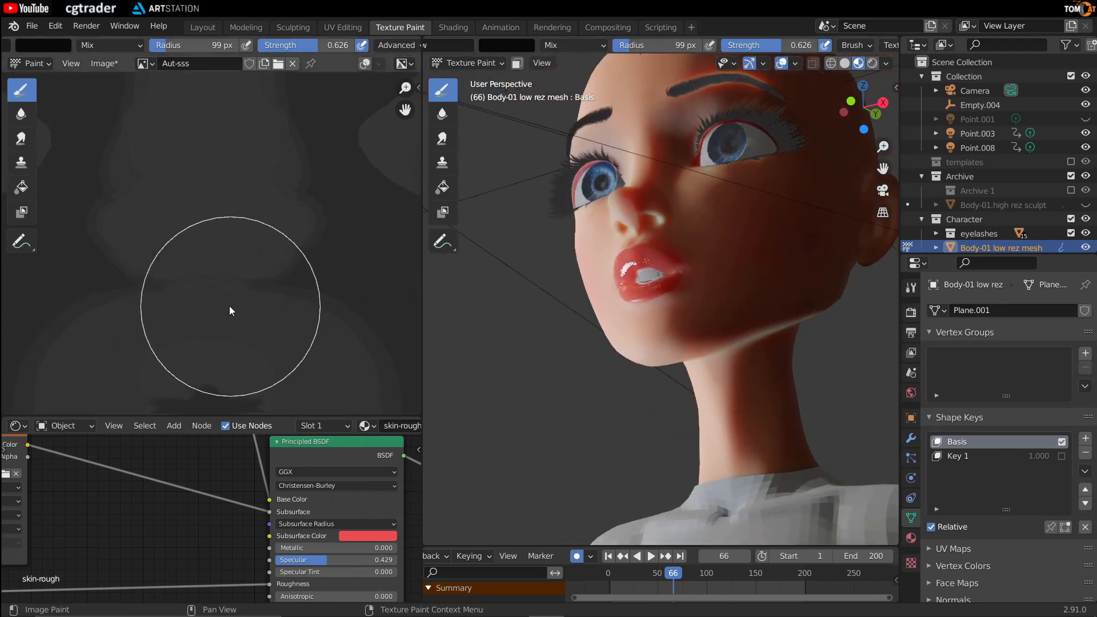
{"action": "scroll", "coordinate": [633, 383], "scroll_direction": "up", "scroll_amount": 1}
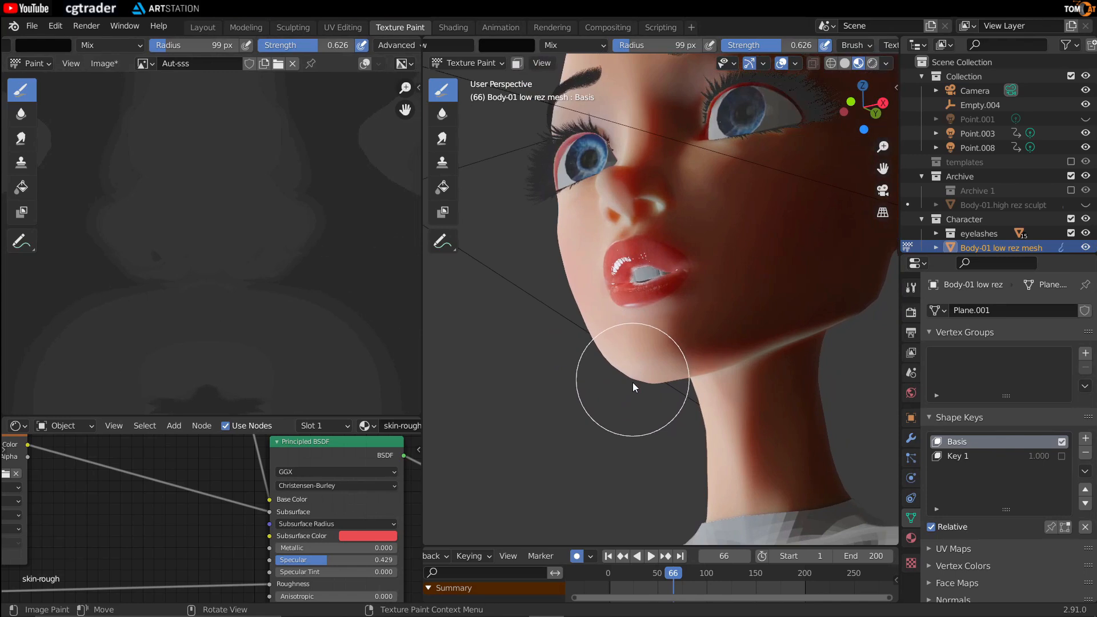
{"action": "middle_click_drag", "start_coordinate": [577, 307], "coordinate": [820, 224]}
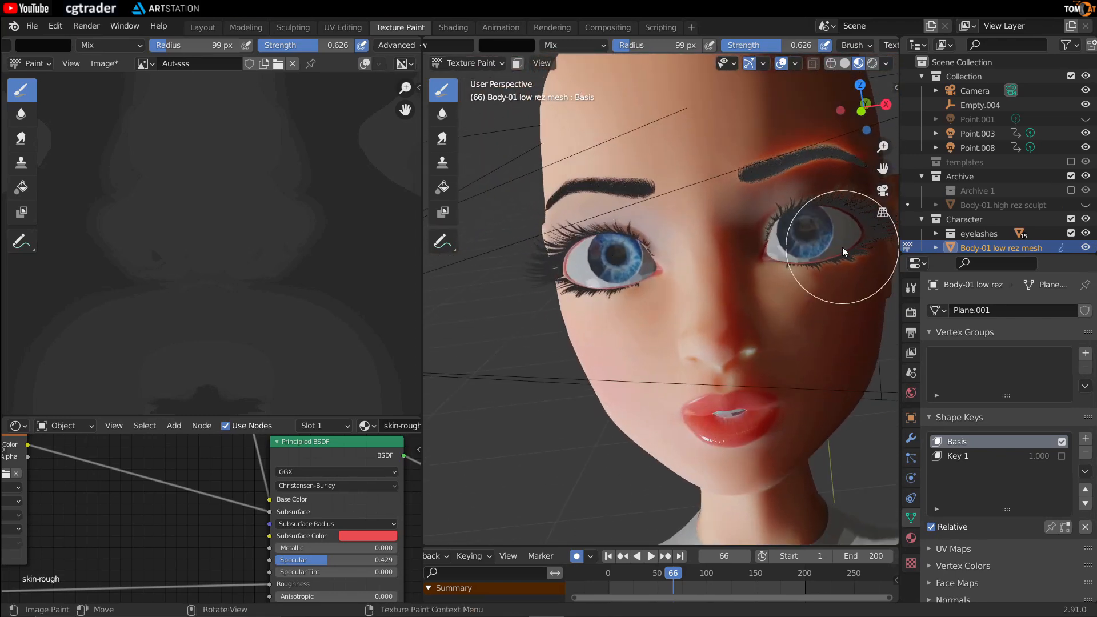
{"action": "scroll", "coordinate": [1070, 203], "scroll_direction": "down", "scroll_amount": 2}
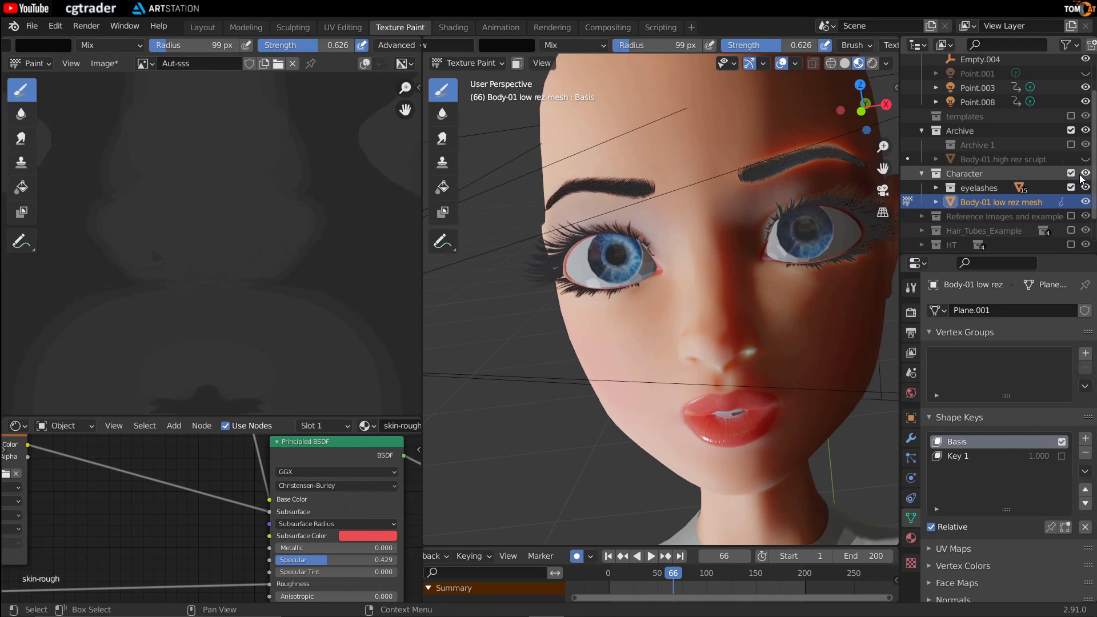
{"action": "left_click", "coordinate": [1070, 188]}
{"action": "scroll", "coordinate": [667, 280], "scroll_direction": "up", "scroll_amount": 6}
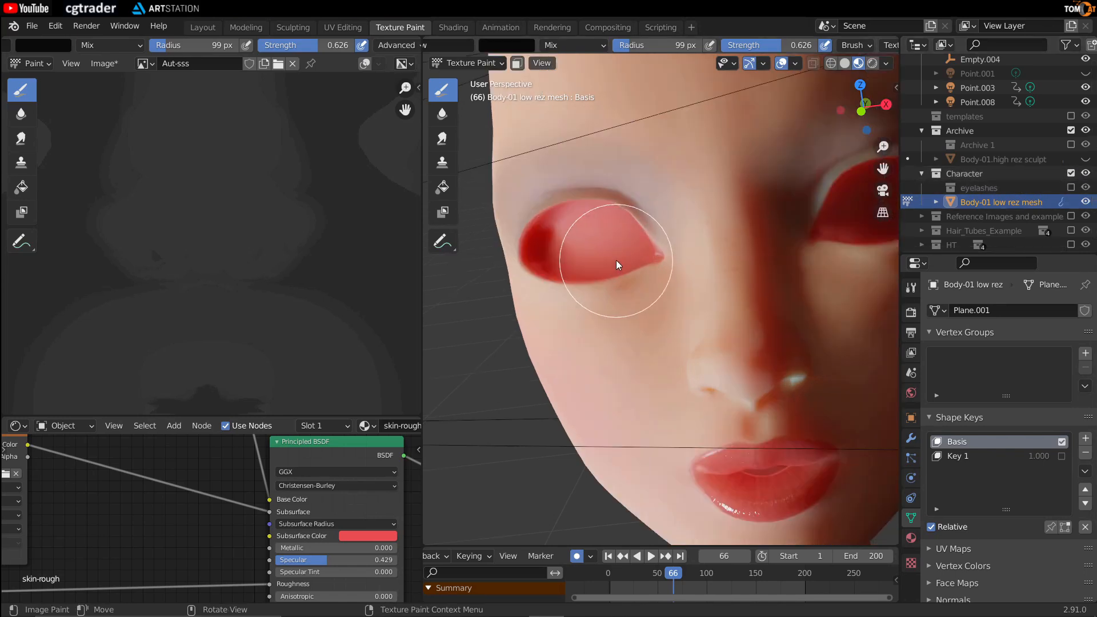
Reduce the brush radius to 65 px and paint a dark stroke along the skin just below the lower eyelid.
{"action": "key", "text": "bracketleft"}
{"action": "key", "text": "bracketleft"}
{"action": "key", "text": "bracketleft"}
{"action": "key", "text": "bracketleft"}
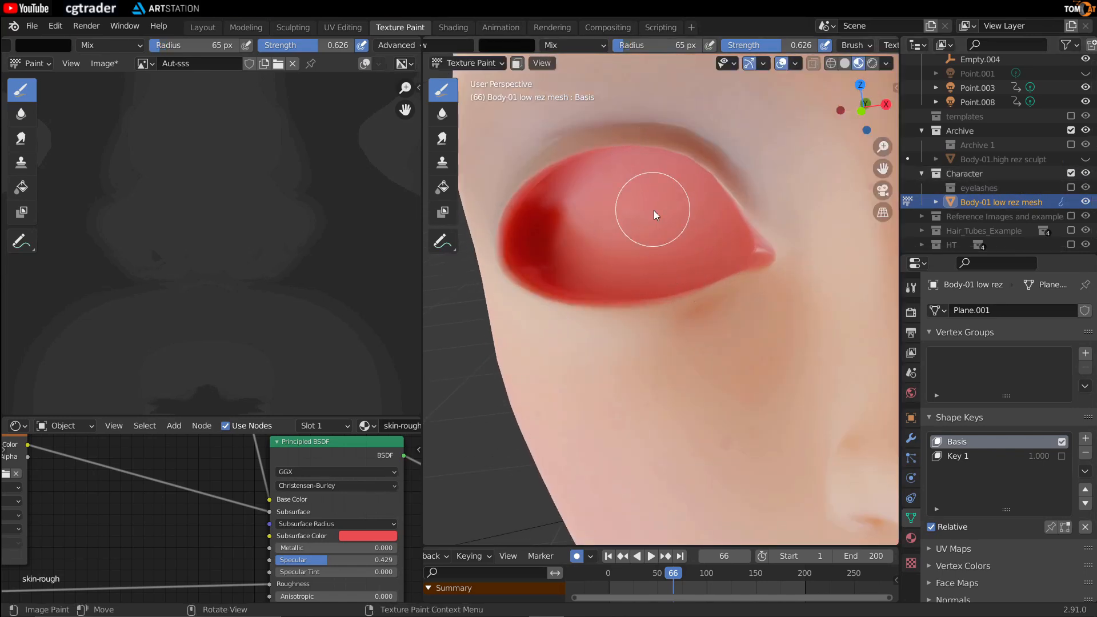
{"action": "middle_click_drag", "start_coordinate": [657, 215], "coordinate": [749, 233]}
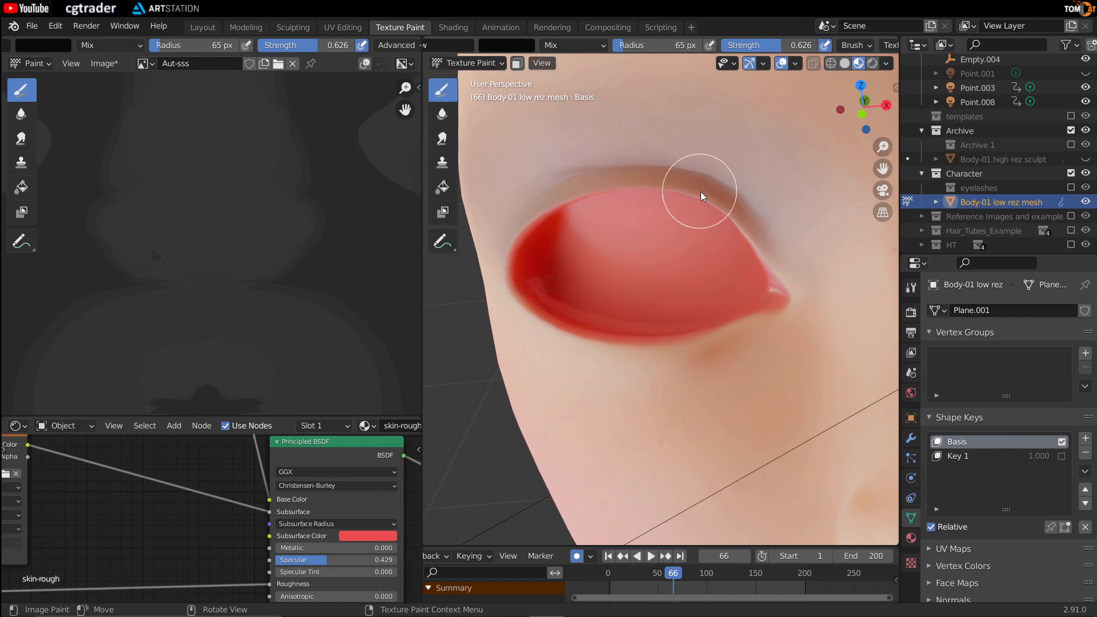
{"action": "scroll", "coordinate": [238, 261], "scroll_direction": "down", "scroll_amount": 3}
{"action": "middle_click_drag", "start_coordinate": [142, 203], "coordinate": [269, 300]}
{"action": "scroll", "coordinate": [560, 226], "scroll_direction": "up", "scroll_amount": 1}
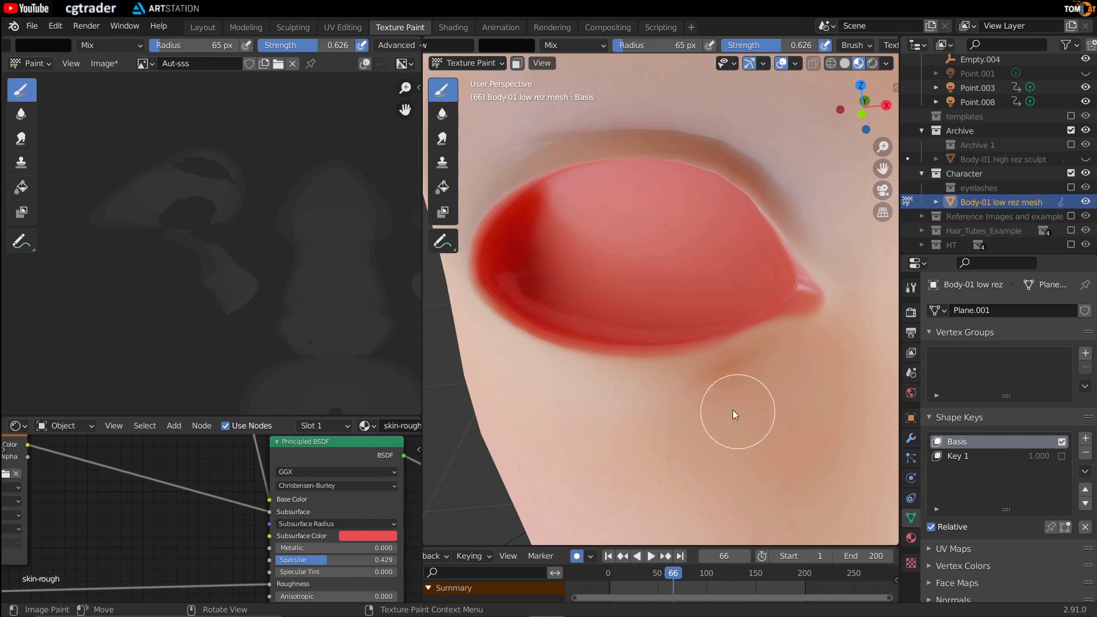
{"action": "middle_click_drag", "start_coordinate": [649, 368], "coordinate": [658, 353]}
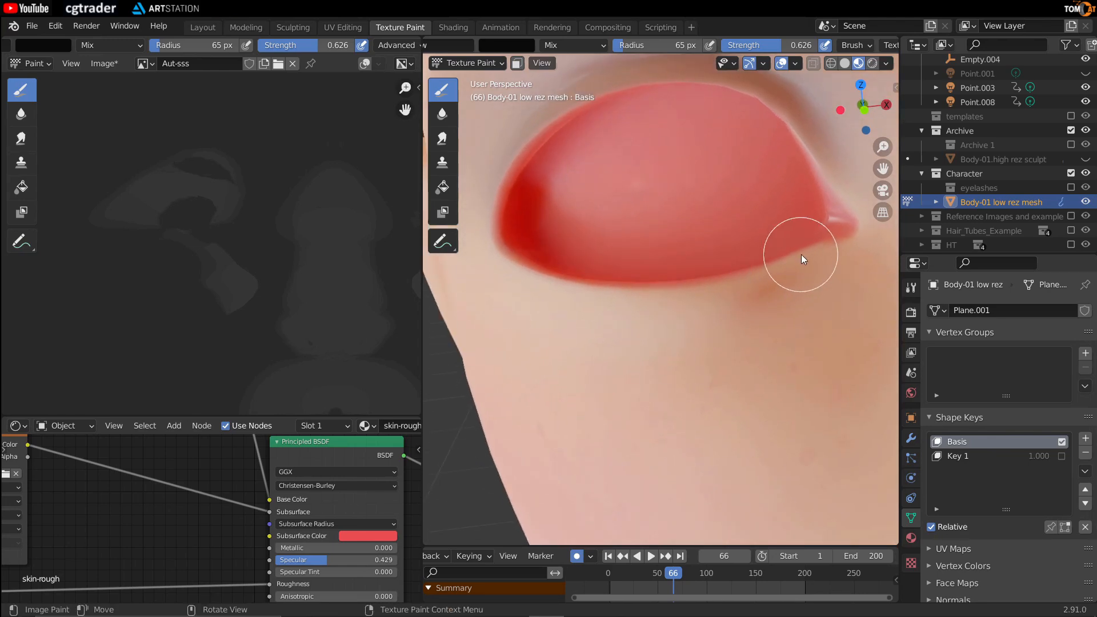
{"action": "mouse_move", "coordinate": [728, 287]}
{"action": "left_mouse_down"}
{"action": "mouse_move", "coordinate": [576, 297]}
{"action": "mouse_move", "coordinate": [572, 316]}
{"action": "left_mouse_up"}
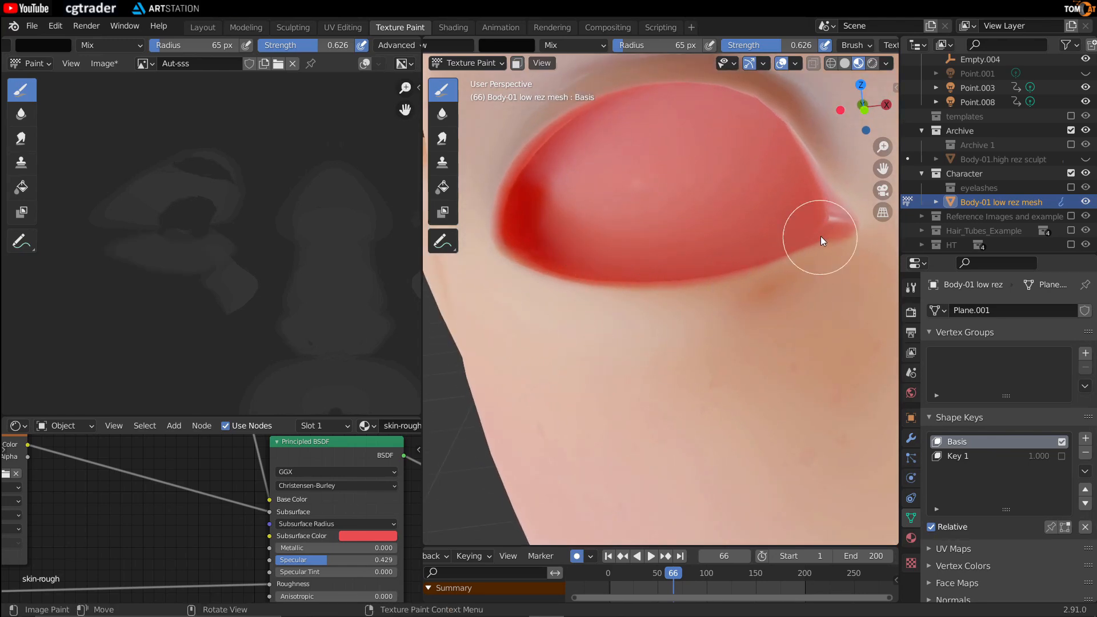
Inspect the area around the eye and add a short dark stroke near its inner corner beside the nose.
{"action": "scroll", "coordinate": [820, 236], "scroll_direction": "down", "scroll_amount": 5}
{"action": "middle_click_drag", "start_coordinate": [680, 363], "coordinate": [628, 372]}
{"action": "mouse_move", "coordinate": [290, 323]}
{"action": "middle_mouse_down"}
{"action": "mouse_move", "coordinate": [162, 324]}
{"action": "mouse_move", "coordinate": [254, 314]}
{"action": "middle_mouse_up"}
{"action": "middle_click_drag", "start_coordinate": [702, 303], "coordinate": [753, 294]}
{"action": "left_click_drag", "start_coordinate": [759, 293], "coordinate": [794, 294]}
{"action": "middle_click_drag", "start_coordinate": [629, 309], "coordinate": [578, 287]}
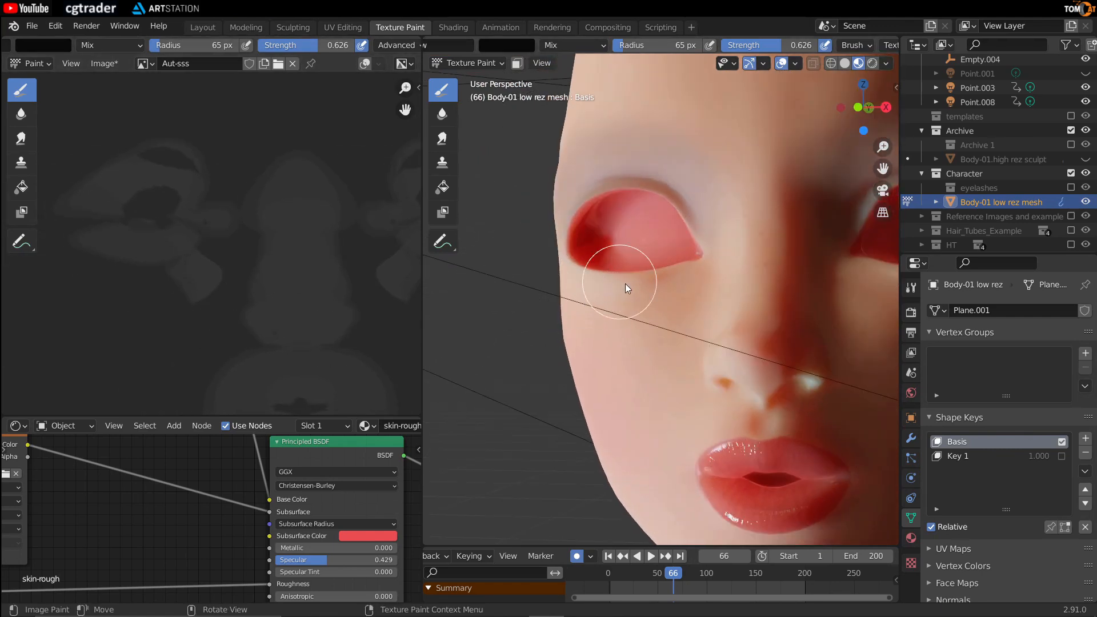
Show the eyelashes collection again and save the Aut-sss image.
{"action": "left_click", "coordinate": [1071, 187]}
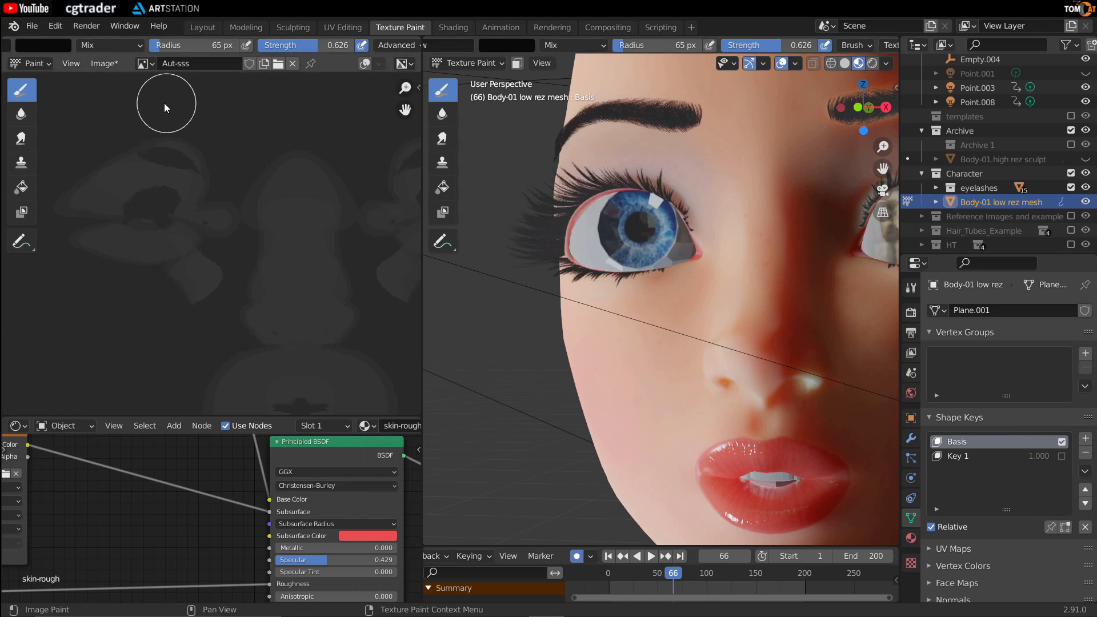
{"action": "left_click", "coordinate": [104, 63]}
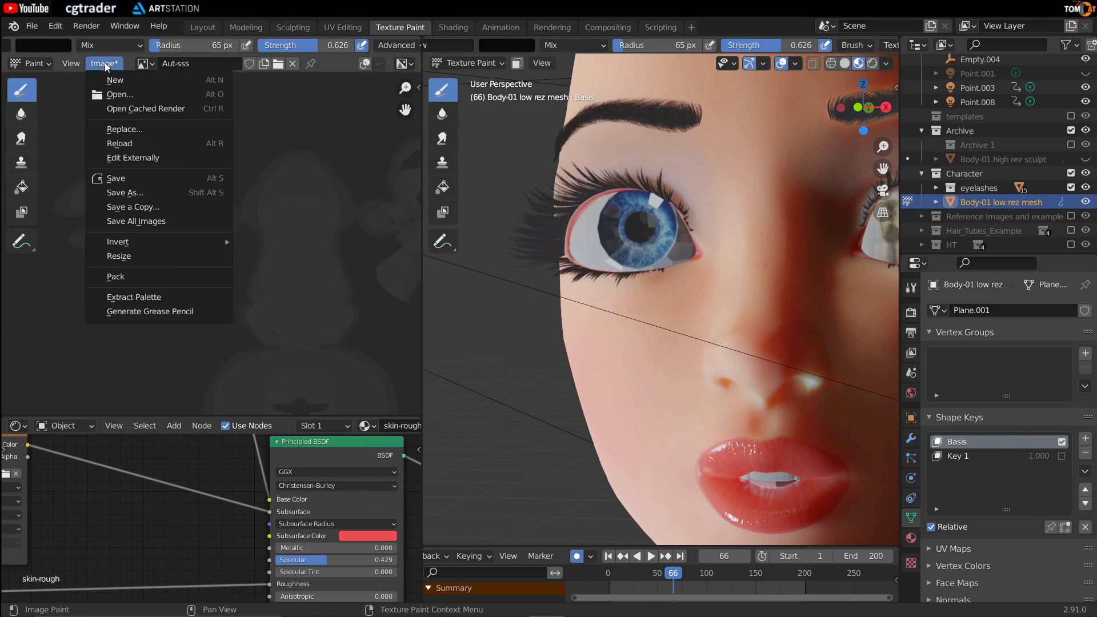
{"action": "left_click", "coordinate": [125, 177]}
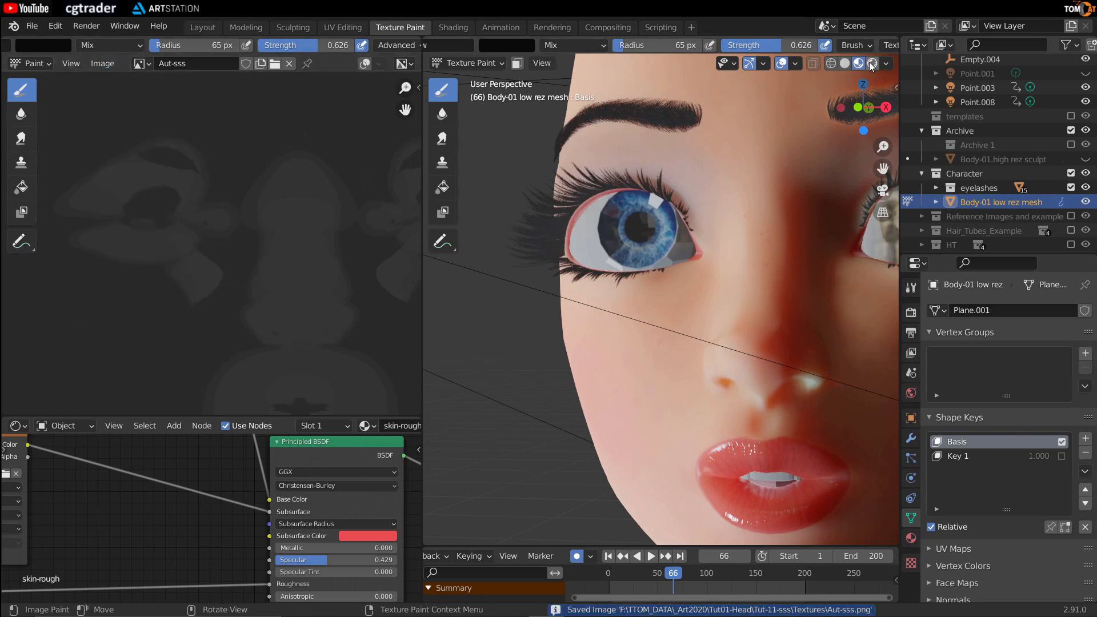
Preview the head from the side in rendered shading with the overlays hidden.
{"action": "left_click", "coordinate": [871, 64]}
{"action": "key", "text": "shift+alt+z"}
{"action": "scroll", "coordinate": [601, 228], "scroll_direction": "down", "scroll_amount": 4}
{"action": "mouse_move", "coordinate": [601, 228]}
{"action": "middle_mouse_down"}
{"action": "mouse_move", "coordinate": [490, 389]}
{"action": "mouse_move", "coordinate": [519, 199]}
{"action": "middle_mouse_up"}
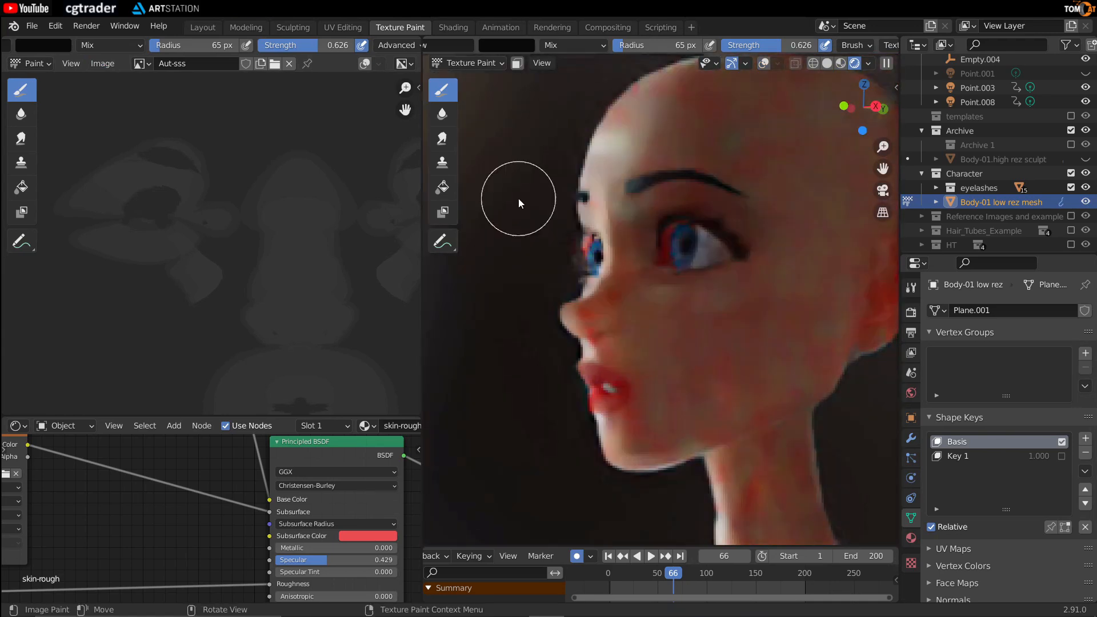
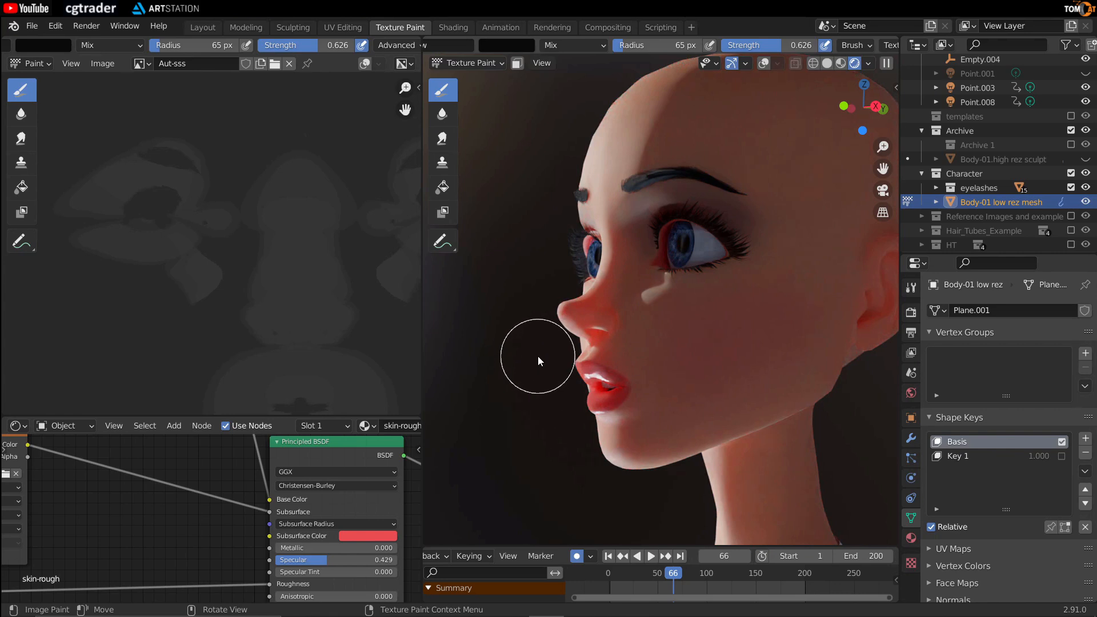
{"action": "scroll", "coordinate": [547, 272], "scroll_direction": "down", "scroll_amount": 1}
{"action": "middle_click_drag", "start_coordinate": [547, 272], "coordinate": [562, 273]}
{"action": "scroll", "coordinate": [562, 273], "scroll_direction": "down", "scroll_amount": 2}
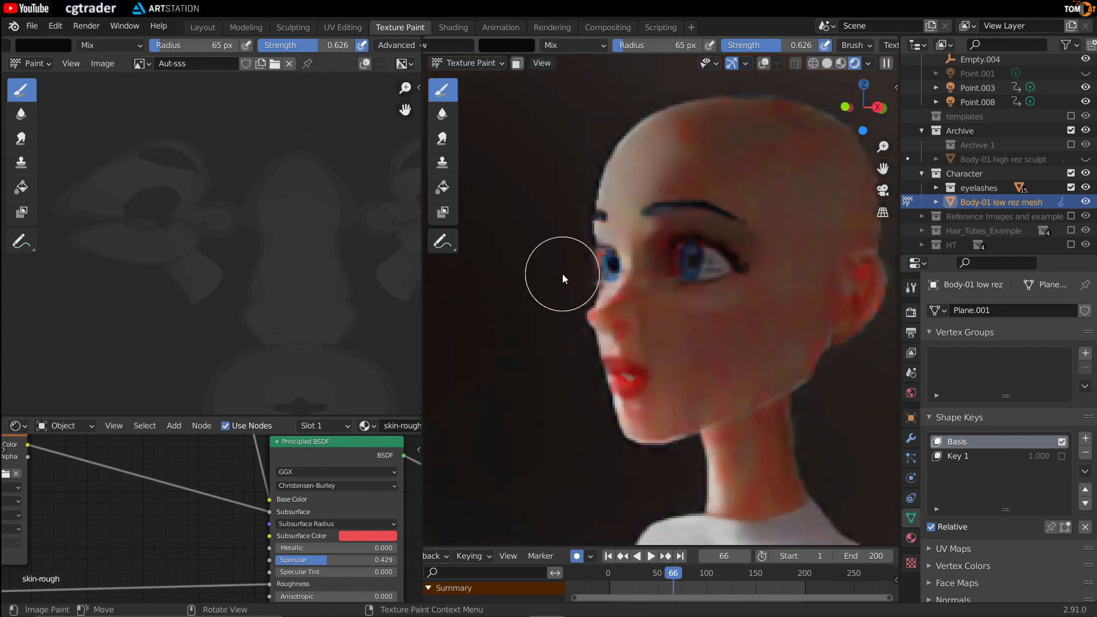
Return to Material Preview shading and frame the hand beside the dress for painting.
{"action": "left_click", "coordinate": [841, 63]}
{"action": "scroll", "coordinate": [657, 338], "scroll_direction": "down", "scroll_amount": 1}
{"action": "mouse_move", "coordinate": [654, 343]}
{"action": "middle_mouse_down", "text": "shift"}
{"action": "mouse_move", "coordinate": [673, 289]}
{"action": "mouse_move", "coordinate": [595, 256]}
{"action": "mouse_move", "coordinate": [553, 395]}
{"action": "middle_mouse_up", "text": "shift"}
{"action": "scroll", "coordinate": [595, 261], "scroll_direction": "up", "scroll_amount": 2}
{"action": "mouse_move", "coordinate": [553, 394]}
{"action": "middle_mouse_down", "text": "shift"}
{"action": "mouse_move", "coordinate": [555, 329]}
{"action": "mouse_move", "coordinate": [605, 332]}
{"action": "mouse_move", "coordinate": [612, 350]}
{"action": "mouse_move", "coordinate": [701, 334]}
{"action": "middle_mouse_up", "text": "shift"}
{"action": "scroll", "coordinate": [556, 320], "scroll_direction": "up", "scroll_amount": 1}
{"action": "left_click", "coordinate": [540, 283]}
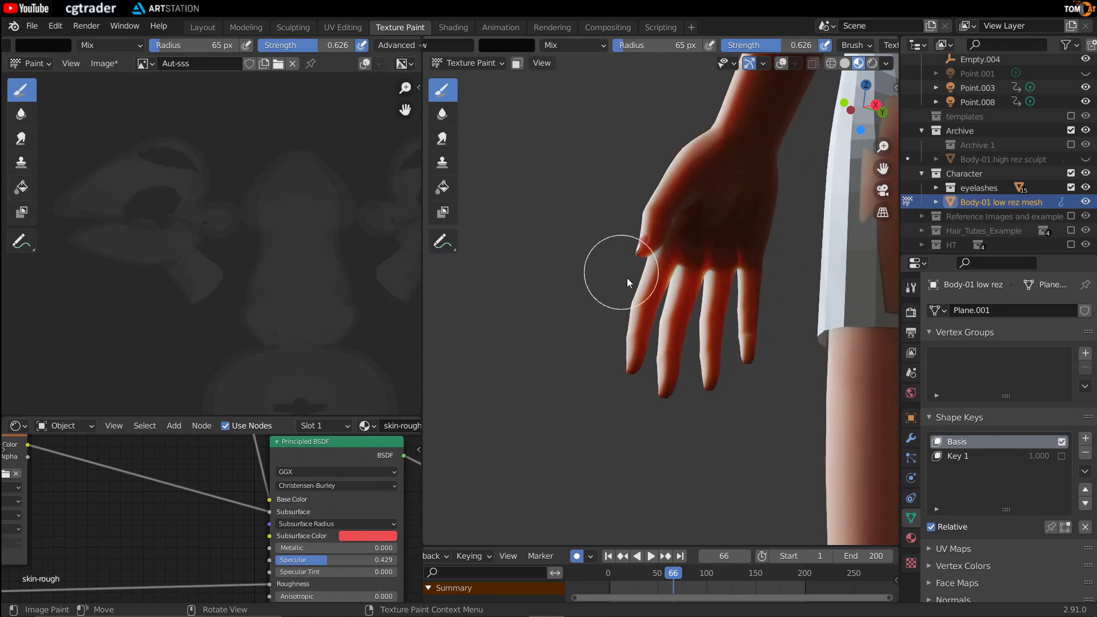
Enlarge the hand in the 3D view and frame the hand islands in the Aut-sss texture.
{"action": "middle_click_drag", "start_coordinate": [734, 283], "coordinate": [723, 243], "text": "shift"}
{"action": "scroll", "coordinate": [723, 243], "scroll_direction": "up", "scroll_amount": 2}
{"action": "middle_click_drag", "start_coordinate": [51, 319], "coordinate": [130, 312]}
{"action": "mouse_move", "coordinate": [748, 306]}
{"action": "middle_mouse_down"}
{"action": "mouse_move", "coordinate": [635, 303]}
{"action": "mouse_move", "coordinate": [674, 260]}
{"action": "mouse_move", "coordinate": [623, 276]}
{"action": "mouse_move", "coordinate": [748, 204]}
{"action": "middle_mouse_up"}
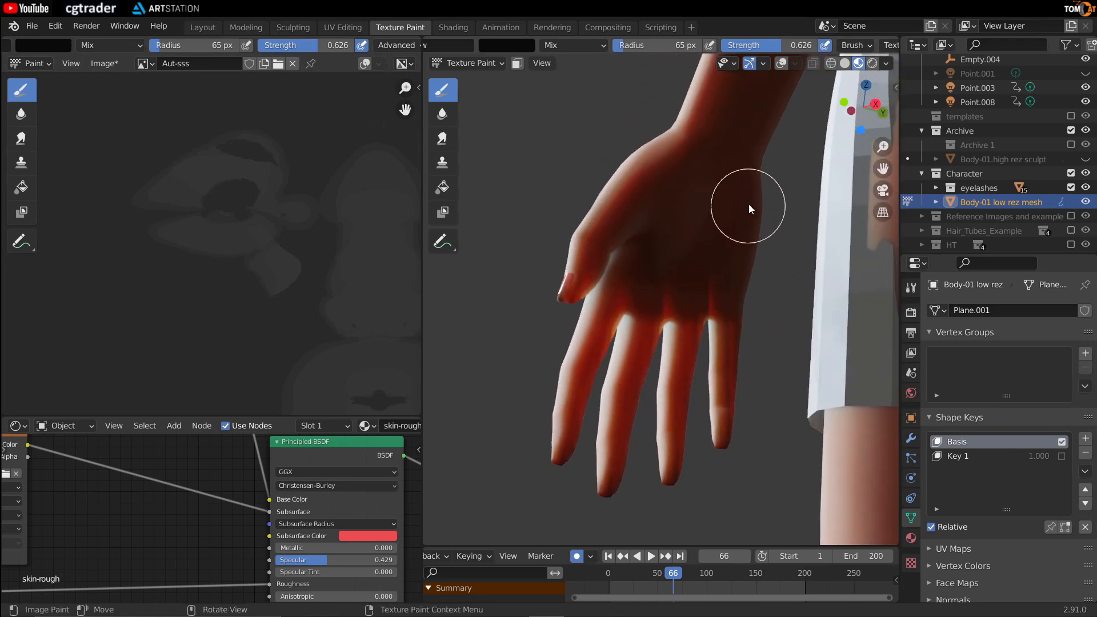
{"action": "scroll", "coordinate": [235, 306], "scroll_direction": "down", "scroll_amount": 3}
{"action": "scroll", "coordinate": [179, 237], "scroll_direction": "up", "scroll_amount": 3}
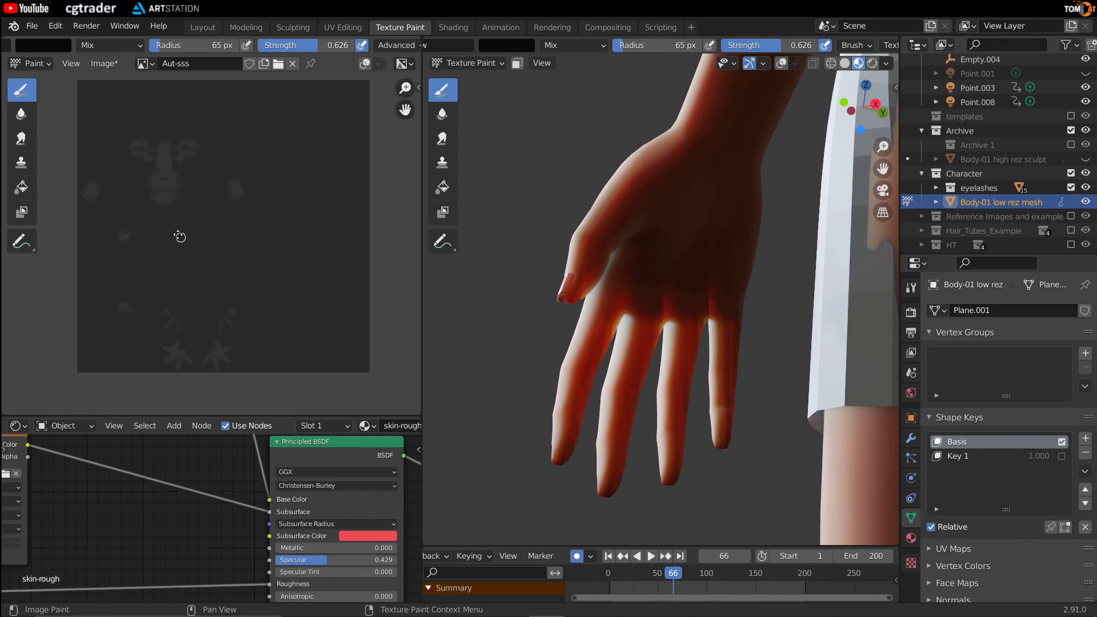
{"action": "scroll", "coordinate": [163, 343], "scroll_direction": "up", "scroll_amount": 4}
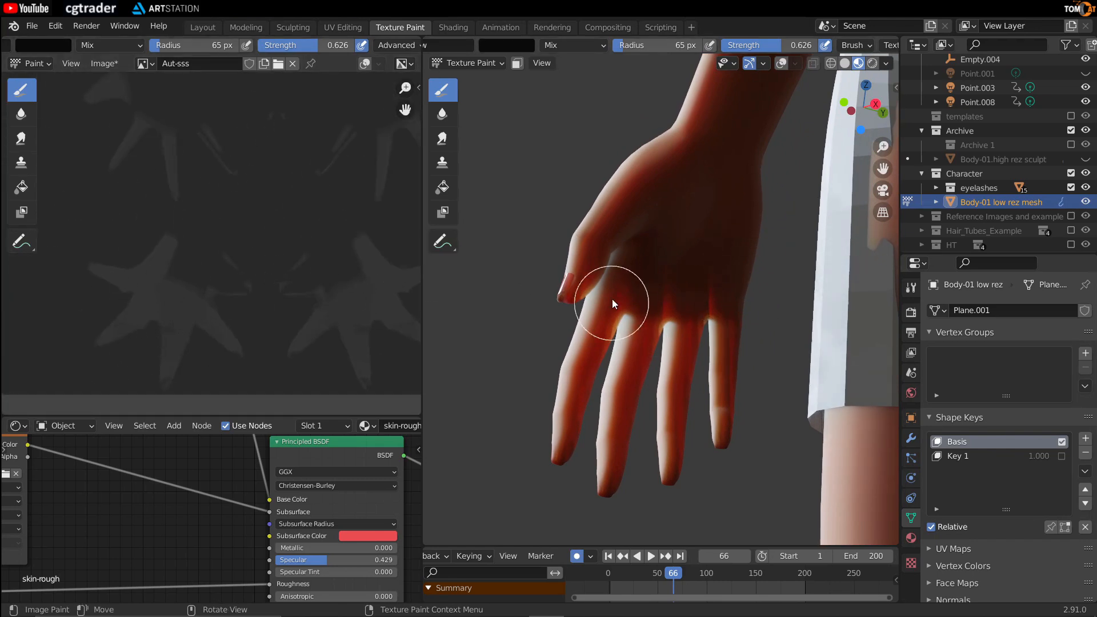
Paint dark strokes over the palm and finger sides of the hand, checking it from several angles.
{"action": "middle_click_drag", "start_coordinate": [501, 292], "coordinate": [711, 344]}
{"action": "scroll", "coordinate": [682, 320], "scroll_direction": "up", "scroll_amount": 3}
{"action": "middle_click_drag", "start_coordinate": [786, 444], "coordinate": [746, 252]}
{"action": "middle_click_drag", "start_coordinate": [756, 338], "coordinate": [613, 303]}
{"action": "middle_click_drag", "start_coordinate": [586, 405], "coordinate": [643, 242]}
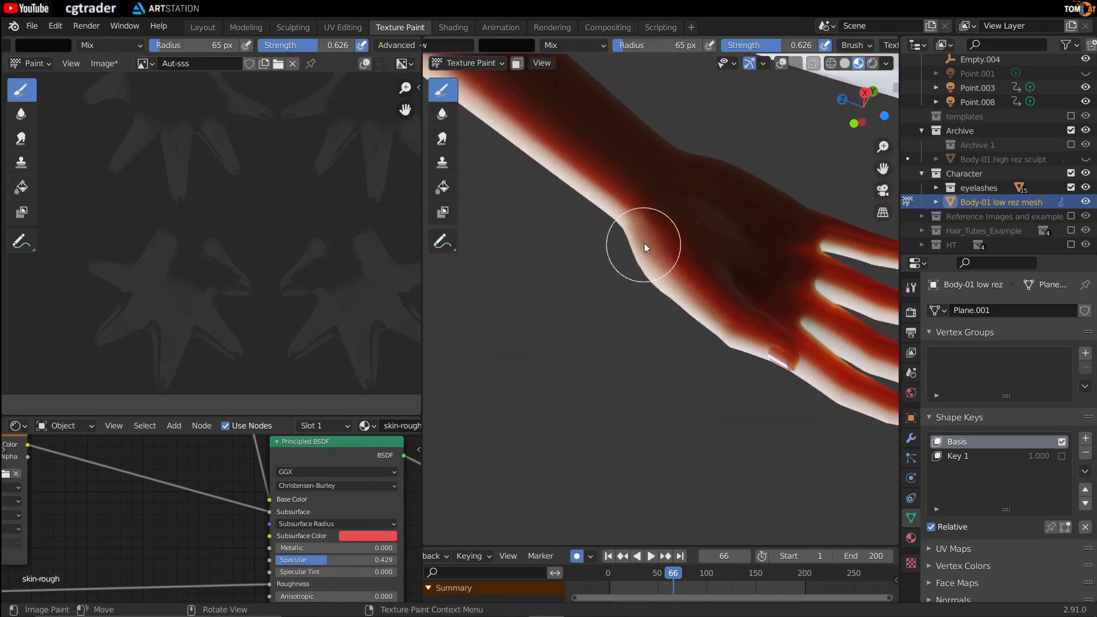
{"action": "mouse_move", "coordinate": [687, 204]}
{"action": "middle_mouse_down"}
{"action": "mouse_move", "coordinate": [612, 296]}
{"action": "mouse_move", "coordinate": [807, 266]}
{"action": "mouse_move", "coordinate": [688, 371]}
{"action": "mouse_move", "coordinate": [783, 343]}
{"action": "mouse_move", "coordinate": [655, 391]}
{"action": "mouse_move", "coordinate": [654, 440]}
{"action": "mouse_move", "coordinate": [633, 329]}
{"action": "middle_mouse_up"}
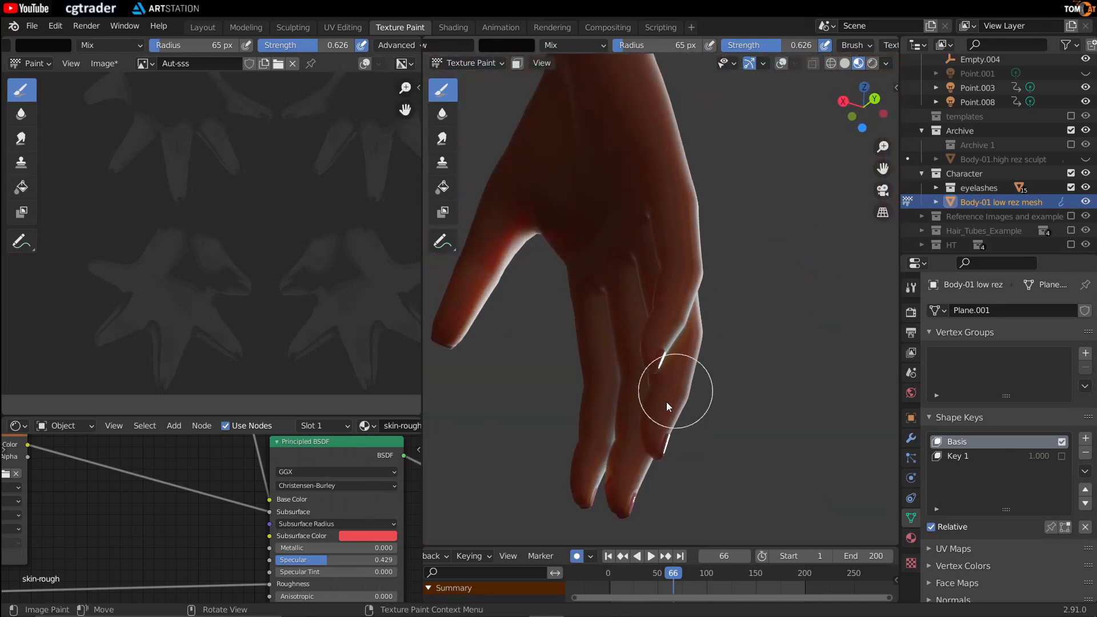
{"action": "middle_click_drag", "start_coordinate": [666, 402], "coordinate": [616, 320]}
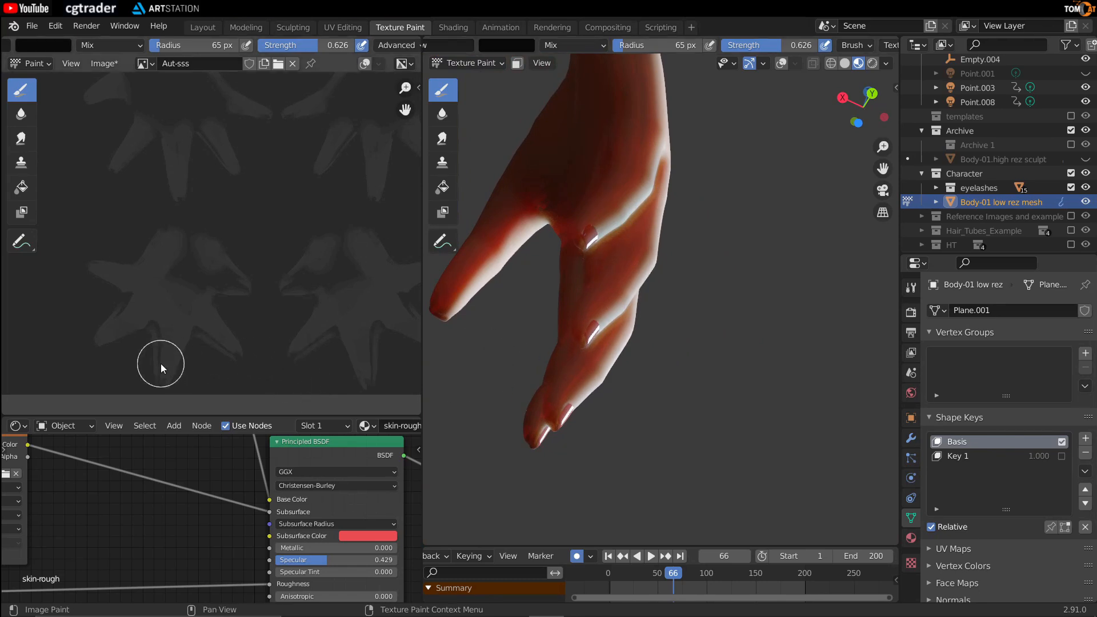
Touch up the fingers with dark strokes and examine the painted hand island closely in the Aut-sss texture.
{"action": "middle_click_drag", "start_coordinate": [160, 363], "coordinate": [184, 314]}
{"action": "middle_click_drag", "start_coordinate": [503, 289], "coordinate": [697, 346]}
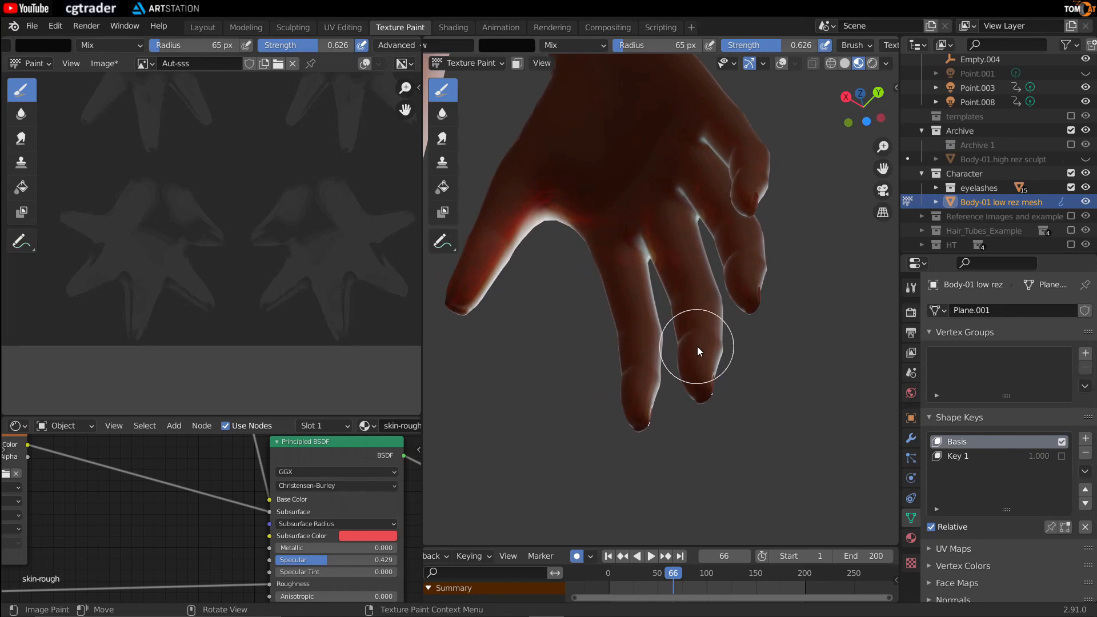
{"action": "middle_click_drag", "start_coordinate": [544, 299], "coordinate": [612, 289]}
{"action": "middle_click_drag", "start_coordinate": [714, 252], "coordinate": [670, 316]}
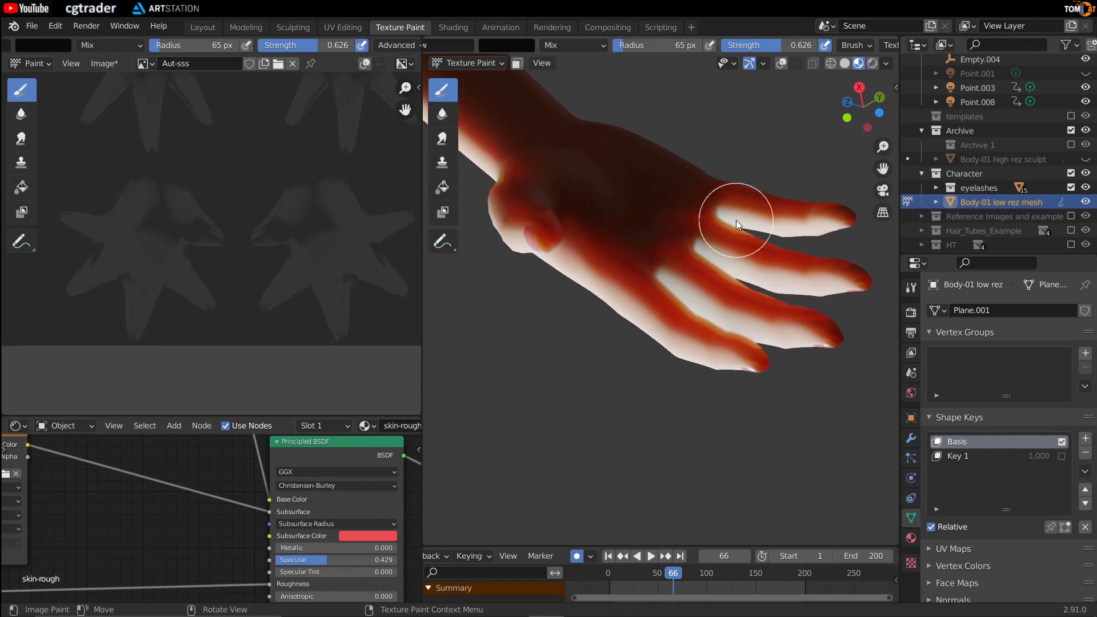
{"action": "scroll", "coordinate": [156, 321], "scroll_direction": "up", "scroll_amount": 5}
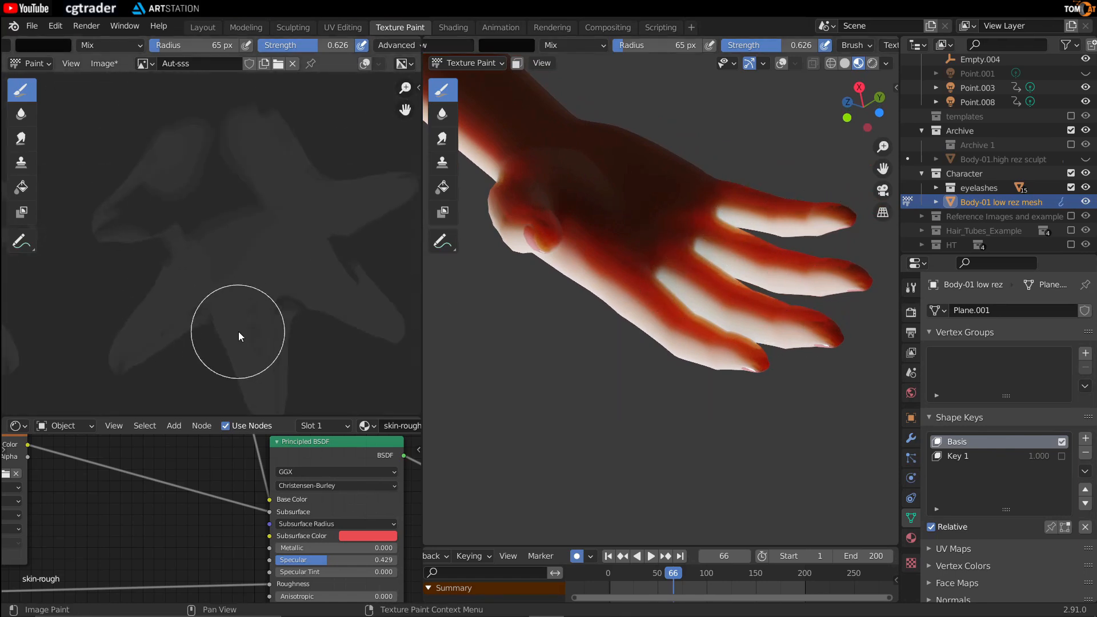
{"action": "middle_click_drag", "start_coordinate": [123, 317], "coordinate": [296, 294]}
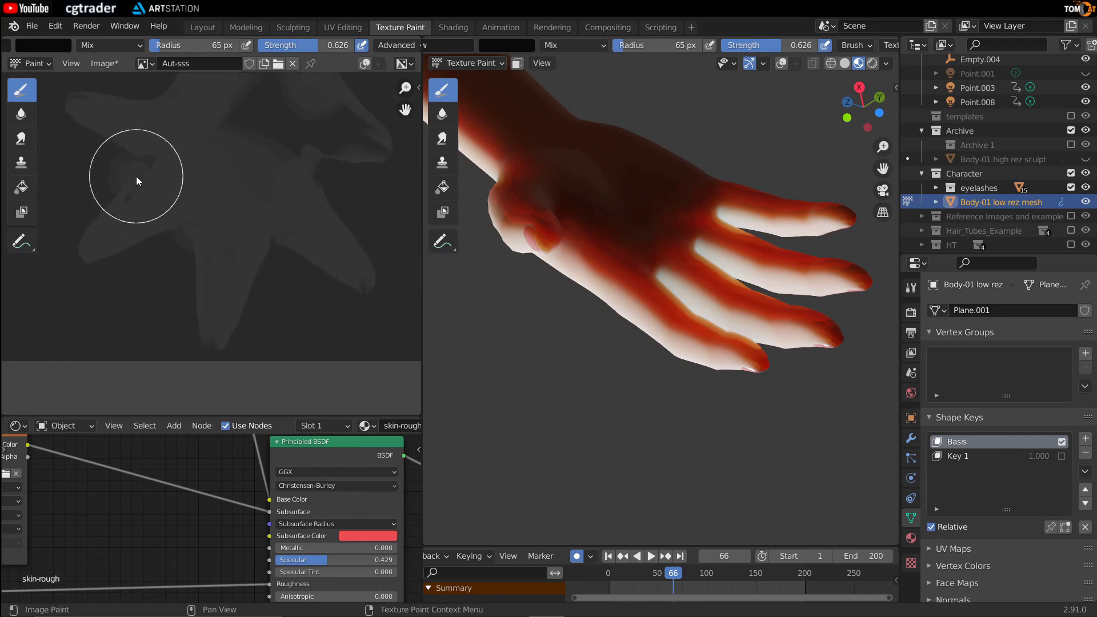
Check the back of the hand beside the hip and save the painted Aut-sss image.
{"action": "middle_click_drag", "start_coordinate": [502, 286], "coordinate": [534, 302]}
{"action": "left_click", "coordinate": [105, 64]}
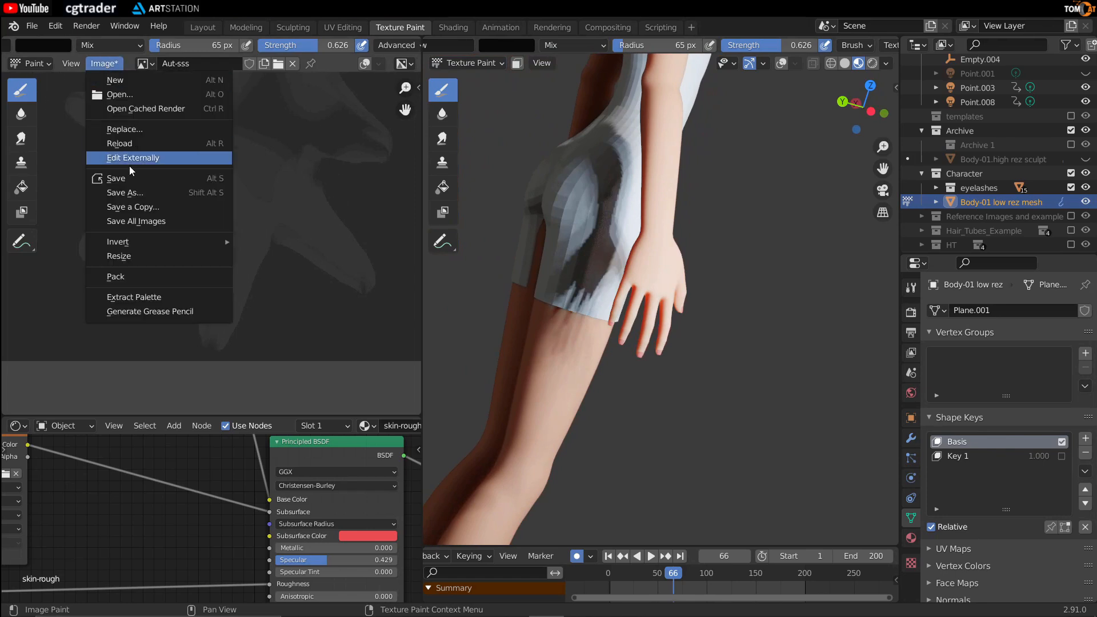
{"action": "left_click", "coordinate": [116, 178]}
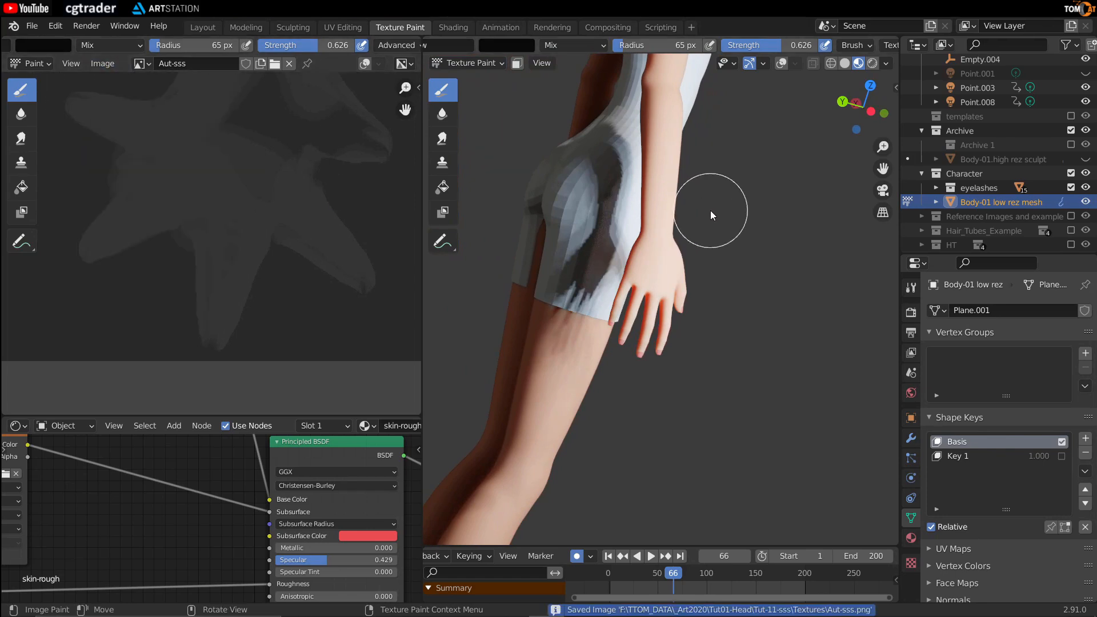
Preview the palm side of the hand in rendered shading at frame 32.
{"action": "left_click", "coordinate": [872, 62]}
{"action": "middle_click_drag", "start_coordinate": [709, 224], "coordinate": [489, 267]}
{"action": "left_click_drag", "start_coordinate": [653, 574], "coordinate": [640, 574]}
{"action": "middle_click_drag", "start_coordinate": [677, 297], "coordinate": [646, 298]}
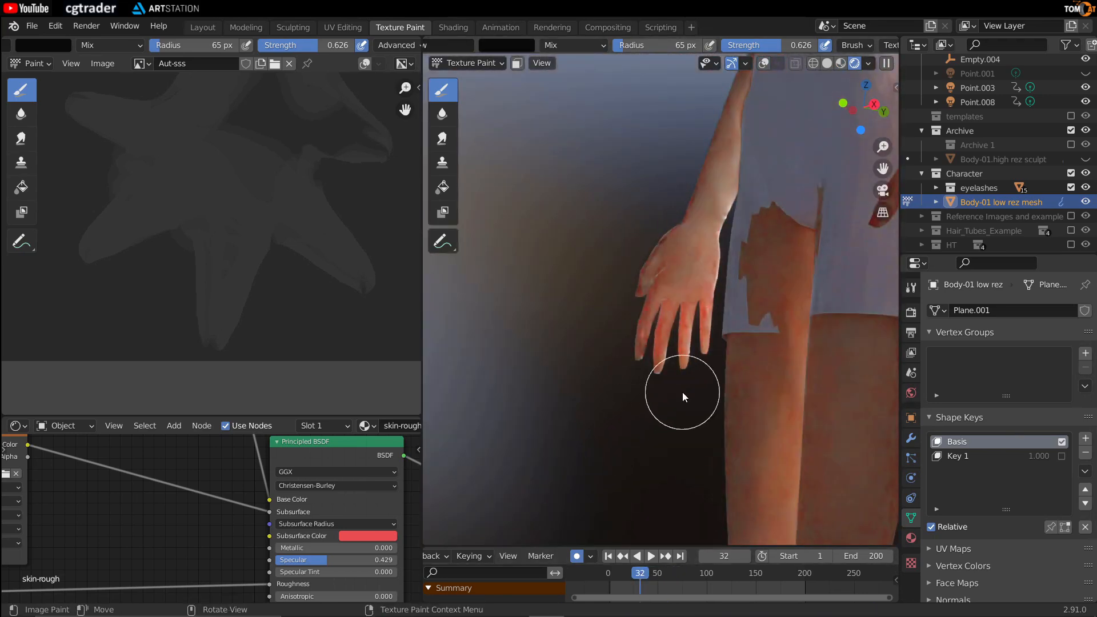
Move the timeline to frame 42 in Material Preview and render the hand preview again under the changed lighting.
{"action": "left_click", "coordinate": [840, 63]}
{"action": "mouse_move", "coordinate": [640, 570]}
{"action": "left_mouse_down"}
{"action": "mouse_move", "coordinate": [631, 576]}
{"action": "mouse_move", "coordinate": [659, 584]}
{"action": "mouse_move", "coordinate": [650, 578]}
{"action": "left_mouse_up"}
{"action": "left_click", "coordinate": [872, 63]}
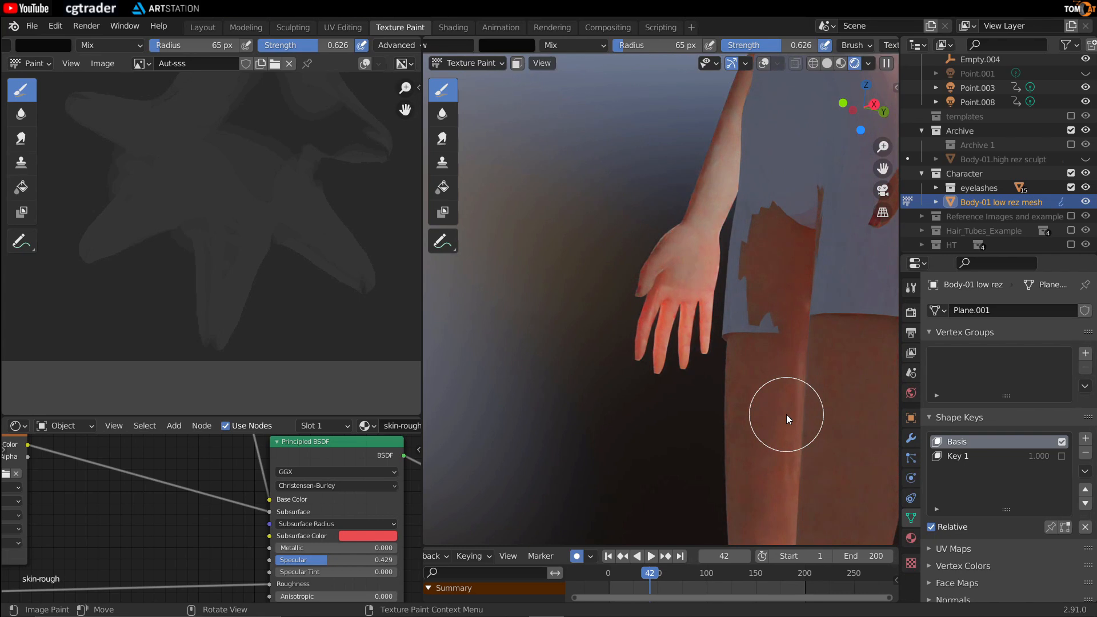
Switch back to Material Preview and paint the foot in the Aut-sss texture with a 92 px brush.
{"action": "middle_click_drag", "start_coordinate": [744, 402], "coordinate": [704, 442]}
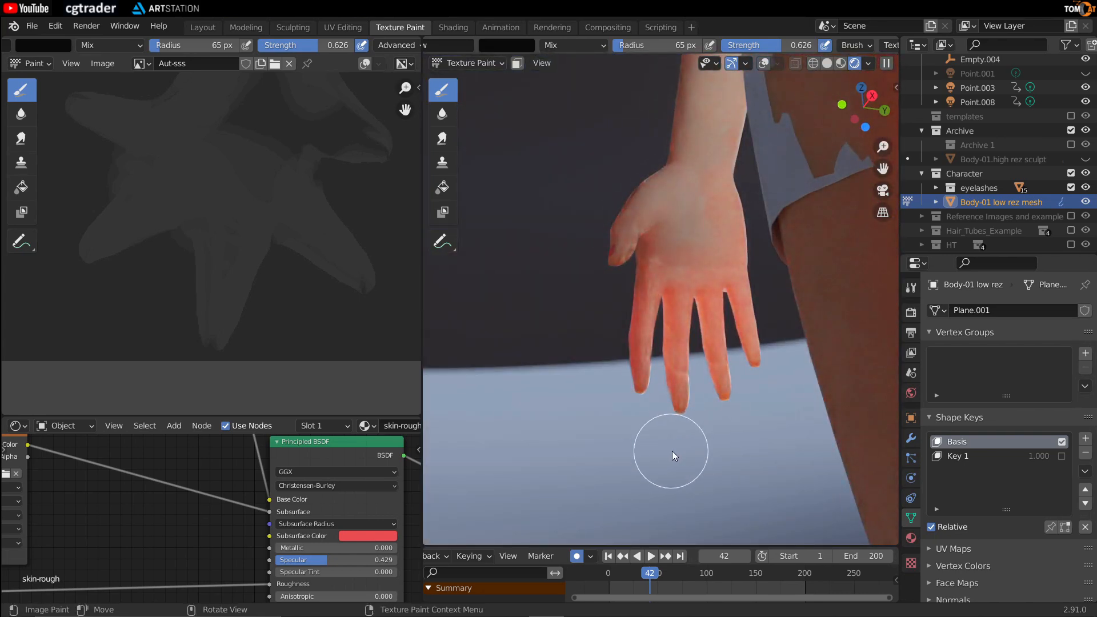
{"action": "left_click", "coordinate": [842, 63]}
{"action": "scroll", "coordinate": [729, 184], "scroll_direction": "down", "scroll_amount": 8}
{"action": "mouse_move", "coordinate": [729, 184]}
{"action": "middle_mouse_down"}
{"action": "mouse_move", "coordinate": [735, 174]}
{"action": "mouse_move", "coordinate": [734, 274]}
{"action": "middle_mouse_up"}
{"action": "mouse_move", "coordinate": [732, 457]}
{"action": "middle_mouse_down", "text": "shift"}
{"action": "mouse_move", "coordinate": [693, 246]}
{"action": "mouse_move", "coordinate": [678, 365]}
{"action": "middle_mouse_up", "text": "shift"}
{"action": "scroll", "coordinate": [694, 245], "scroll_direction": "up", "scroll_amount": 6}
{"action": "key", "text": "f"}
{"action": "left_click", "coordinate": [716, 269]}
{"action": "left_click_drag", "start_coordinate": [685, 267], "coordinate": [703, 303]}
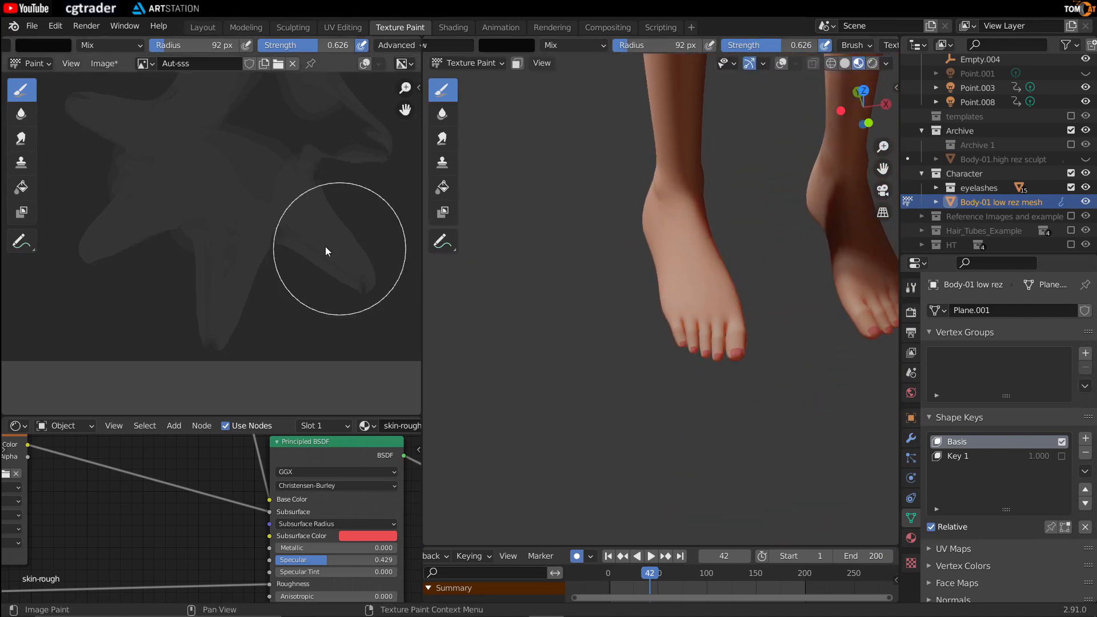
Work around the sides and toes of the feet, building up their painted areas in the Aut-sss texture.
{"action": "scroll", "coordinate": [324, 246], "scroll_direction": "down", "scroll_amount": 5}
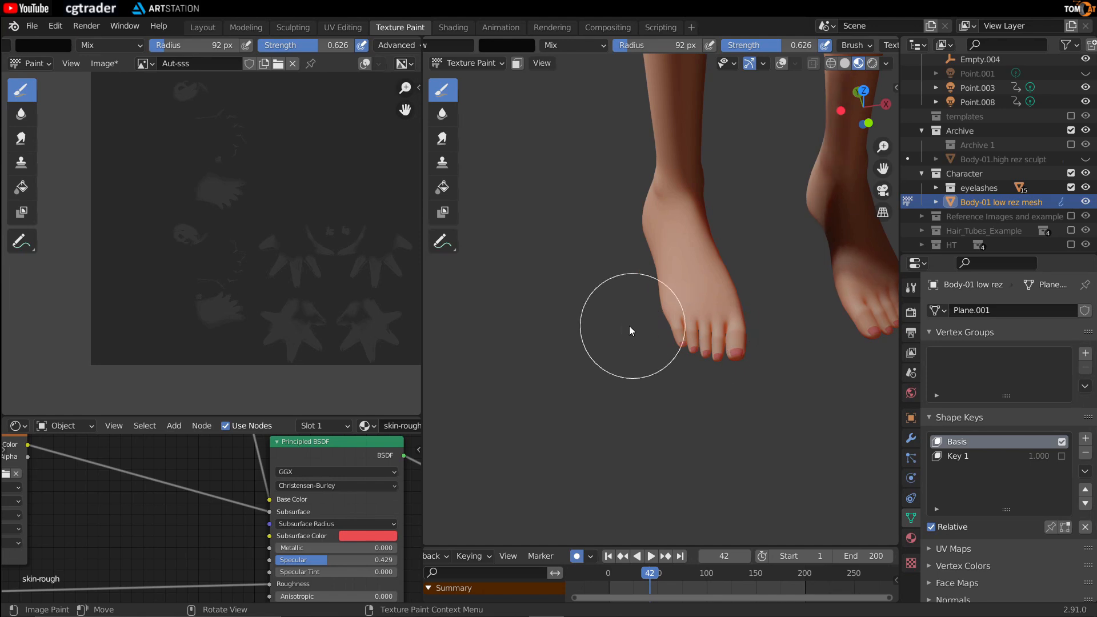
{"action": "mouse_move", "coordinate": [741, 313]}
{"action": "middle_mouse_down"}
{"action": "mouse_move", "coordinate": [609, 266]}
{"action": "mouse_move", "coordinate": [683, 283]}
{"action": "middle_mouse_up"}
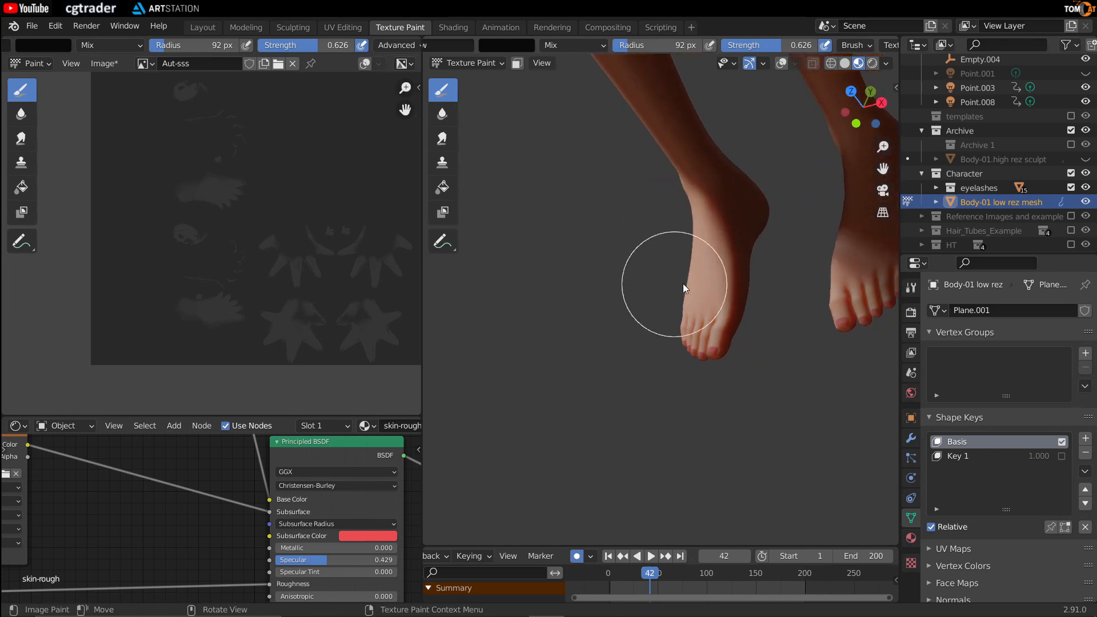
{"action": "scroll", "coordinate": [710, 348], "scroll_direction": "up", "scroll_amount": 2}
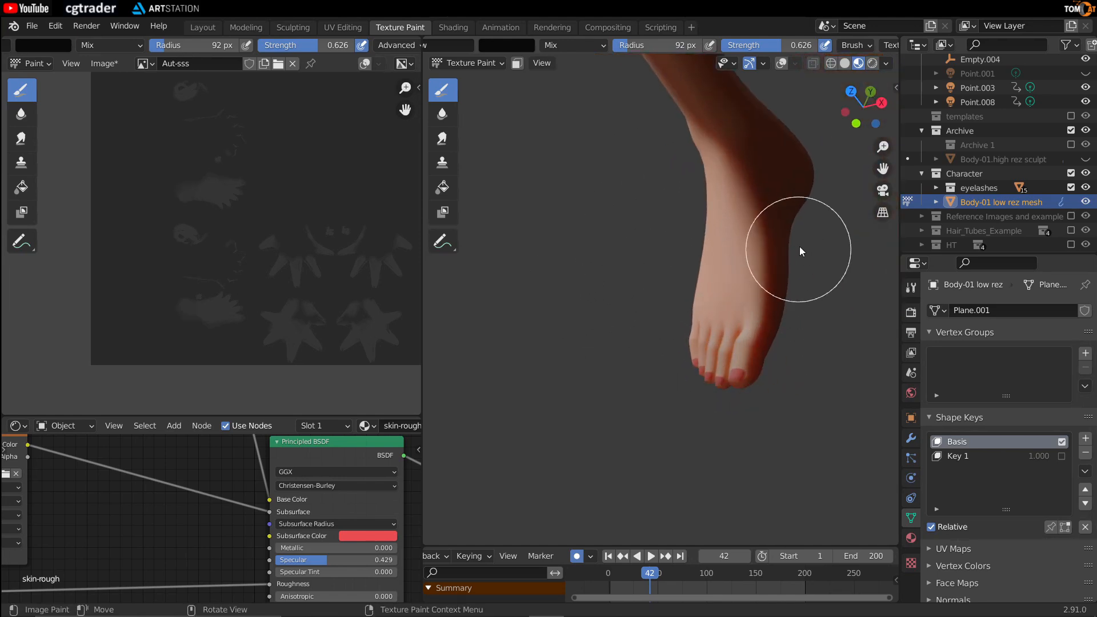
{"action": "mouse_move", "coordinate": [752, 336]}
{"action": "middle_mouse_down"}
{"action": "mouse_move", "coordinate": [678, 284]}
{"action": "mouse_move", "coordinate": [602, 263]}
{"action": "mouse_move", "coordinate": [571, 238]}
{"action": "mouse_move", "coordinate": [629, 337]}
{"action": "middle_mouse_up"}
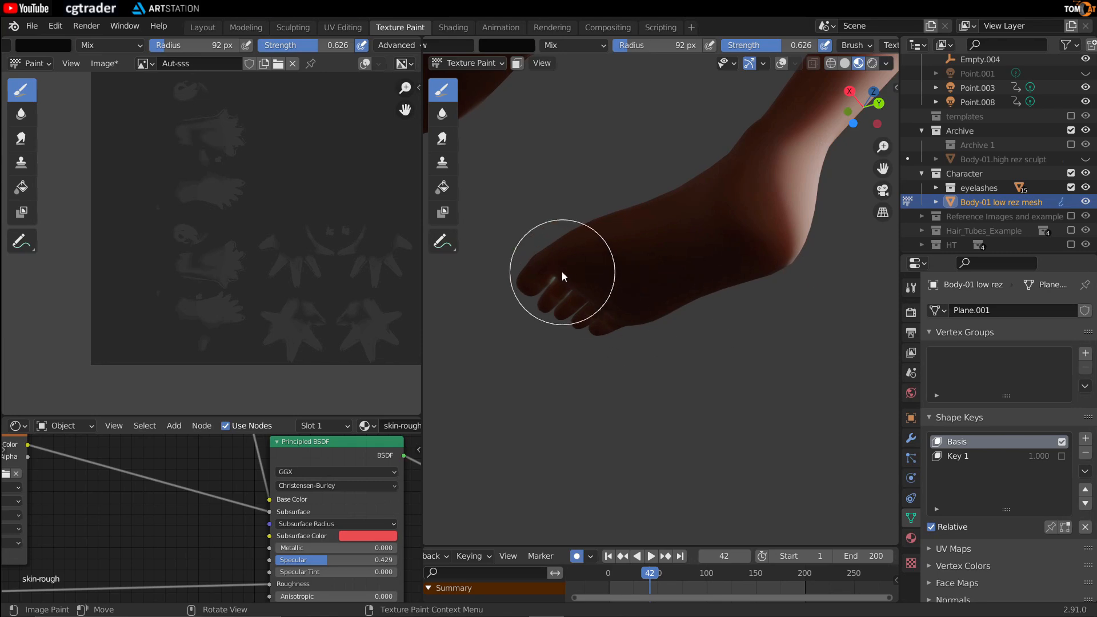
{"action": "mouse_move", "coordinate": [729, 209]}
{"action": "middle_mouse_down"}
{"action": "mouse_move", "coordinate": [698, 176]}
{"action": "mouse_move", "coordinate": [893, 274]}
{"action": "mouse_move", "coordinate": [727, 330]}
{"action": "middle_mouse_up"}
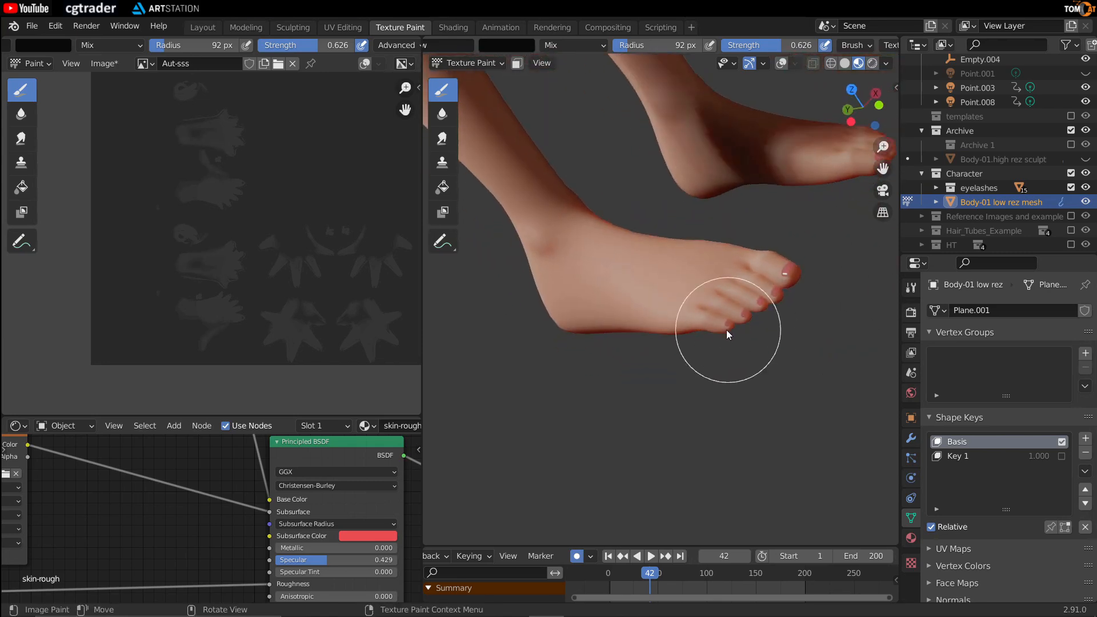
{"action": "middle_click_drag", "start_coordinate": [663, 313], "coordinate": [555, 333]}
{"action": "scroll", "coordinate": [247, 320], "scroll_direction": "up", "scroll_amount": 5}
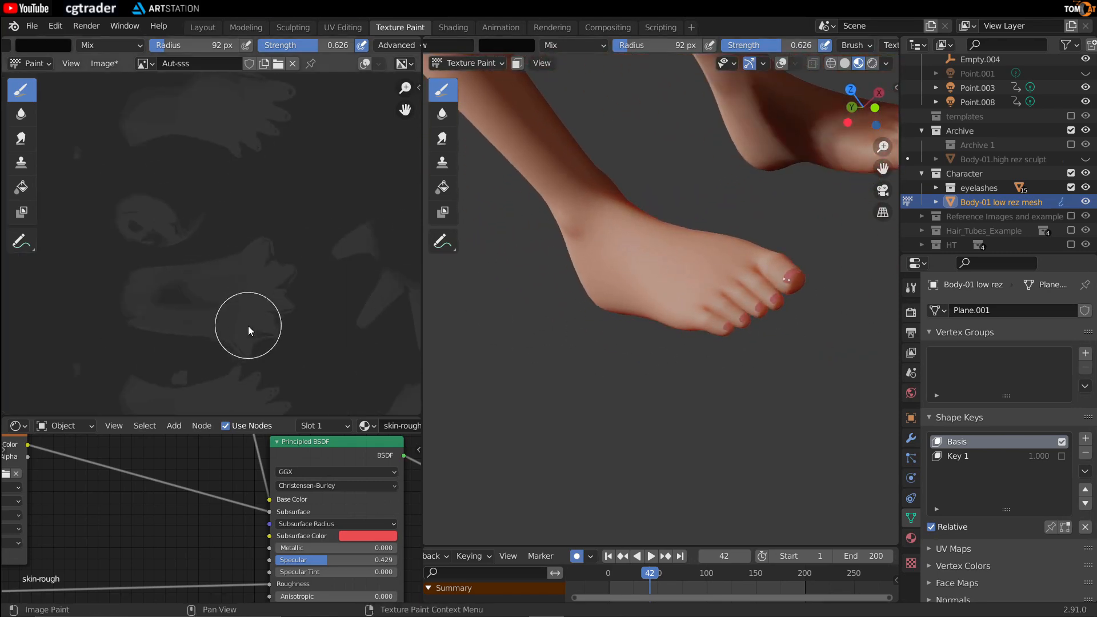
Examine the painted foot islands in the texture and save the Aut-sss image.
{"action": "scroll", "coordinate": [218, 280], "scroll_direction": "up", "scroll_amount": 2}
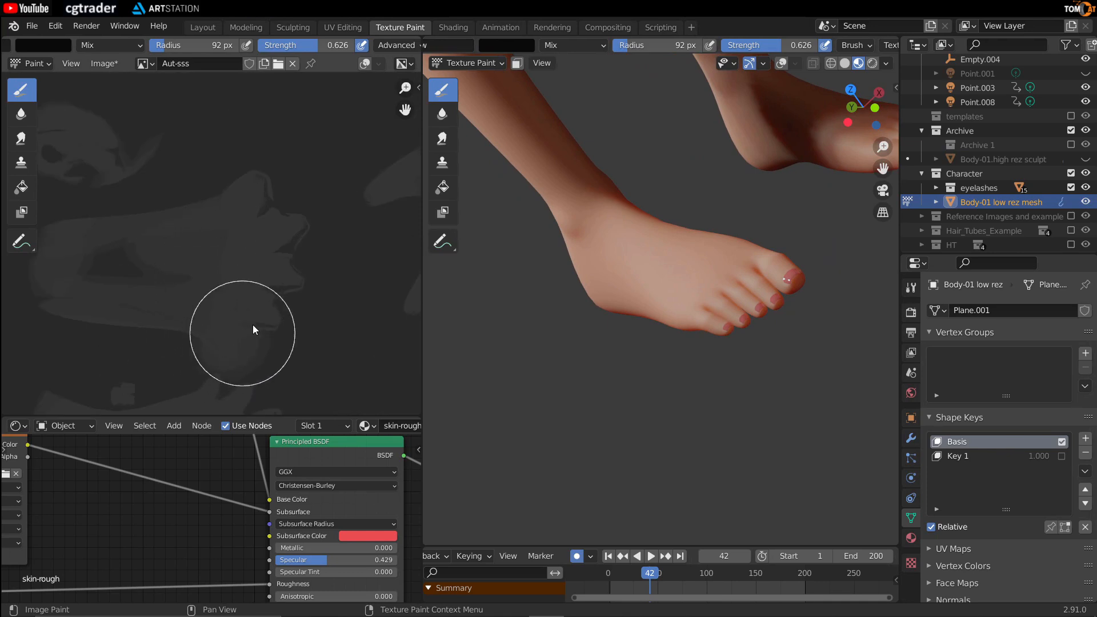
{"action": "middle_click_drag", "start_coordinate": [242, 334], "coordinate": [215, 155]}
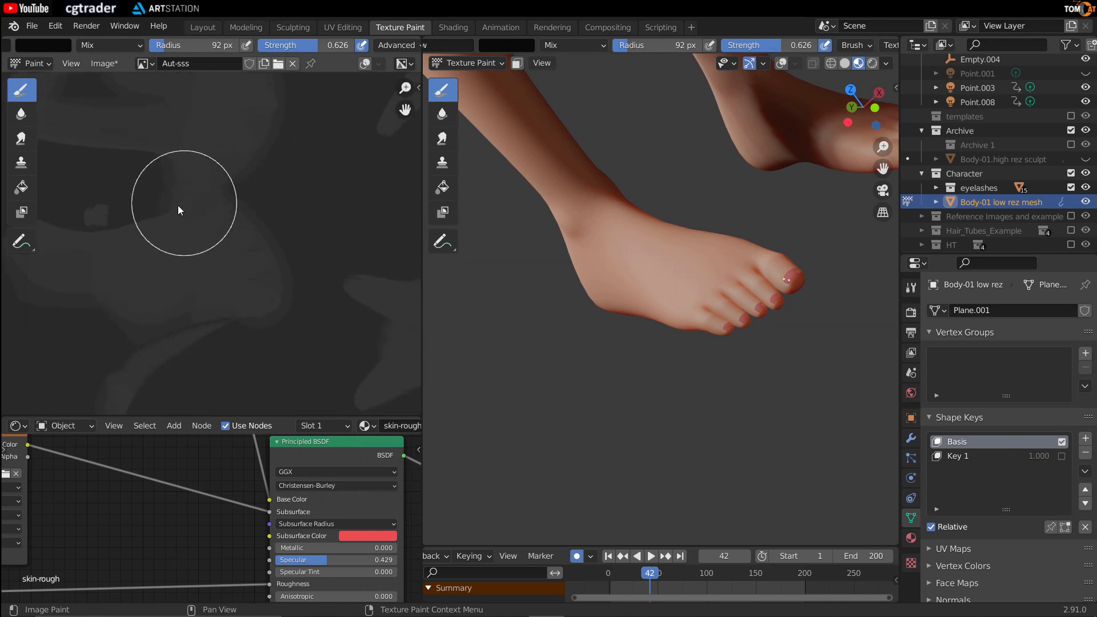
{"action": "middle_click_drag", "start_coordinate": [186, 278], "coordinate": [266, 237]}
{"action": "middle_click_drag", "start_coordinate": [253, 290], "coordinate": [316, 51]}
{"action": "middle_click_drag", "start_coordinate": [175, 394], "coordinate": [171, 74]}
{"action": "middle_click_drag", "start_coordinate": [254, 286], "coordinate": [240, 413]}
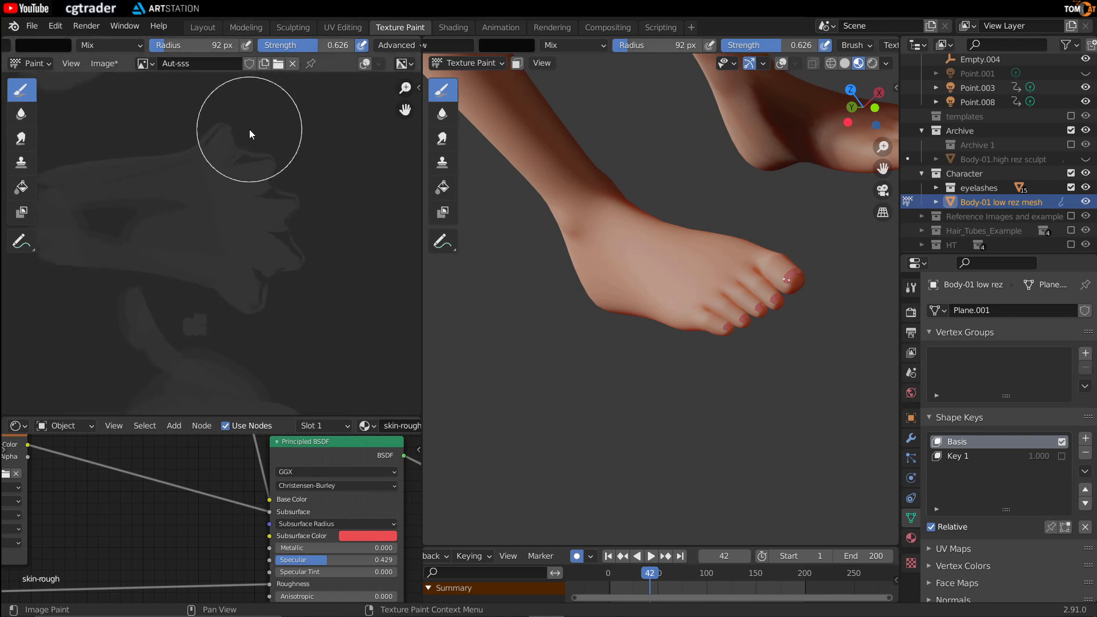
{"action": "scroll", "coordinate": [263, 228], "scroll_direction": "down", "scroll_amount": 4}
{"action": "middle_click_drag", "start_coordinate": [657, 268], "coordinate": [646, 229]}
{"action": "left_click", "coordinate": [94, 67]}
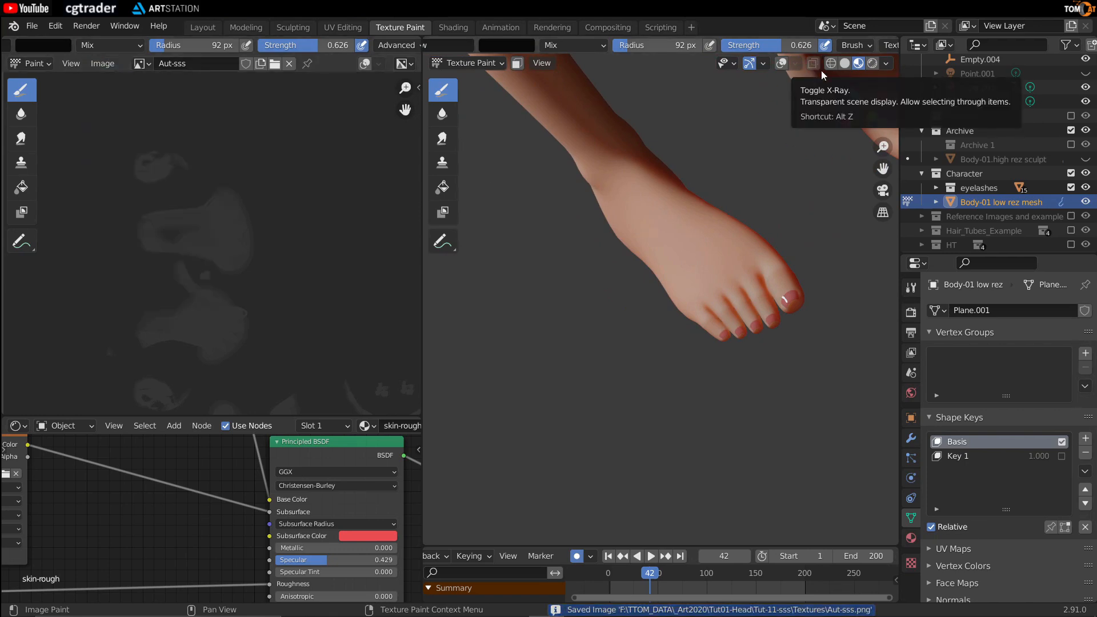
Preview the foot in rendered shading from the top, the sole and the side.
{"action": "left_click", "coordinate": [872, 62]}
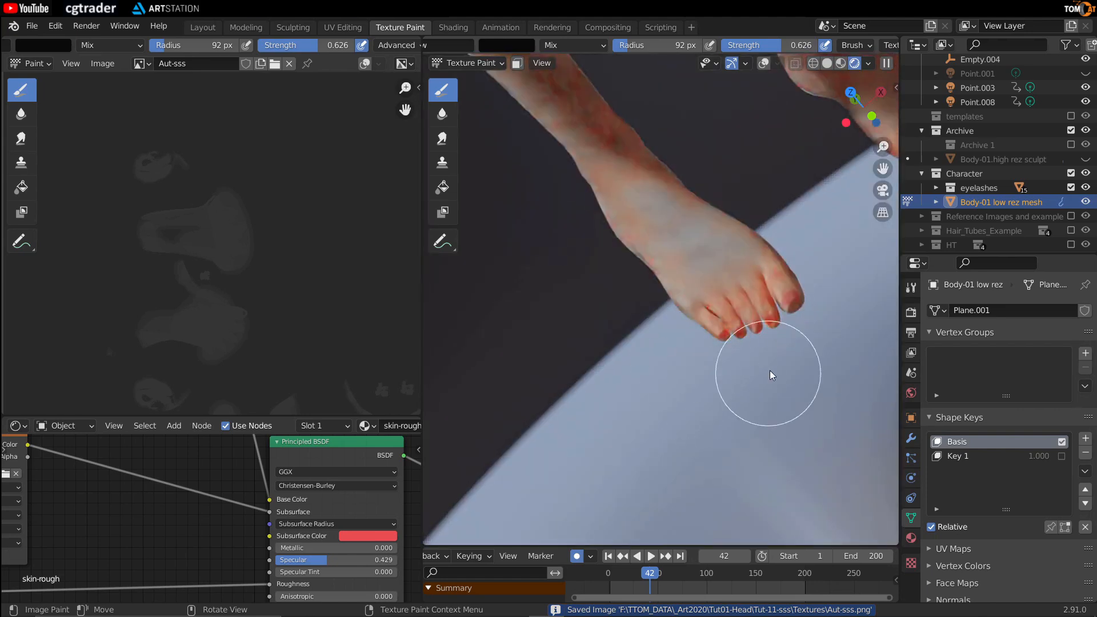
{"action": "mouse_move", "coordinate": [772, 373]}
{"action": "middle_mouse_down"}
{"action": "mouse_move", "coordinate": [561, 269]}
{"action": "mouse_move", "coordinate": [671, 335]}
{"action": "middle_mouse_up"}
{"action": "middle_click_drag", "start_coordinate": [759, 317], "coordinate": [709, 290]}
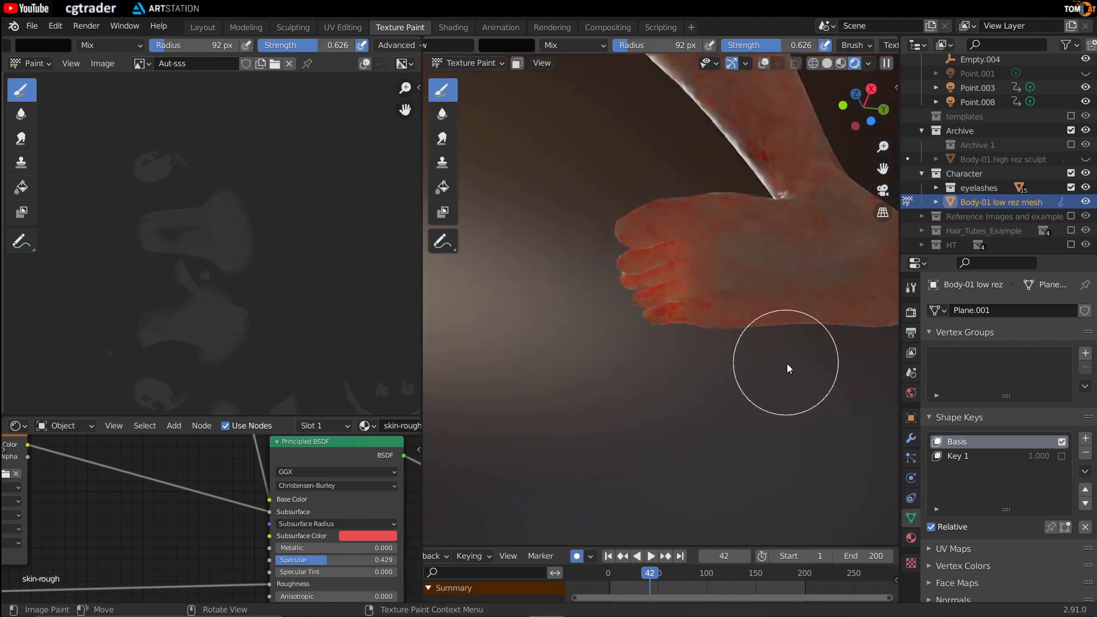
{"action": "middle_click_drag", "start_coordinate": [626, 208], "coordinate": [749, 195]}
{"action": "scroll", "coordinate": [748, 194], "scroll_direction": "down", "scroll_amount": 4}
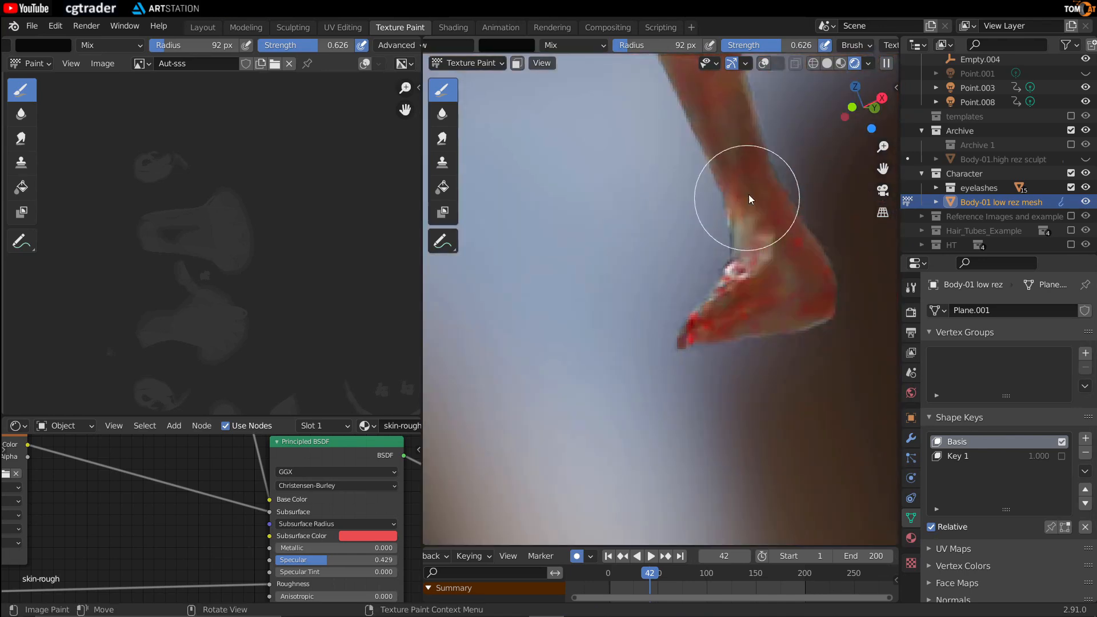
Switch back to Material Preview and bring the character's face into view.
{"action": "key", "text": "z"}
{"action": "scroll", "coordinate": [667, 173], "scroll_direction": "down", "scroll_amount": 3}
{"action": "middle_click_drag", "start_coordinate": [667, 172], "coordinate": [664, 242]}
{"action": "scroll", "coordinate": [664, 242], "scroll_direction": "down", "scroll_amount": 2}
{"action": "middle_click_drag", "start_coordinate": [645, 103], "coordinate": [633, 323], "text": "shift"}
{"action": "mouse_move", "coordinate": [633, 323]}
{"action": "middle_mouse_down"}
{"action": "mouse_move", "coordinate": [562, 310]}
{"action": "mouse_move", "coordinate": [616, 328]}
{"action": "middle_mouse_up"}
{"action": "middle_click_drag", "start_coordinate": [622, 286], "coordinate": [643, 368], "text": "shift"}
{"action": "scroll", "coordinate": [644, 368], "scroll_direction": "up", "scroll_amount": 5}
{"action": "middle_click_drag", "start_coordinate": [702, 263], "coordinate": [606, 322], "text": "shift"}
{"action": "middle_click_drag", "start_coordinate": [591, 282], "coordinate": [649, 318], "text": "shift"}
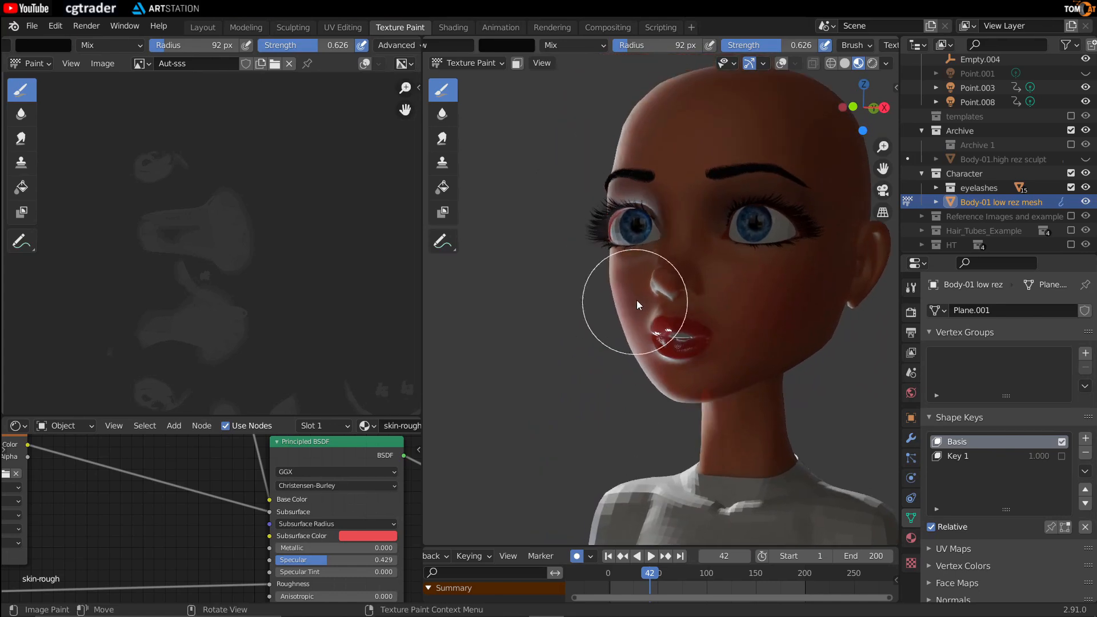
Preview the head in rendered shading with the overlays hidden, looking from the opposite side.
{"action": "key", "text": "Tab"}
{"action": "key", "text": "Tab"}
{"action": "key", "text": "Tab"}
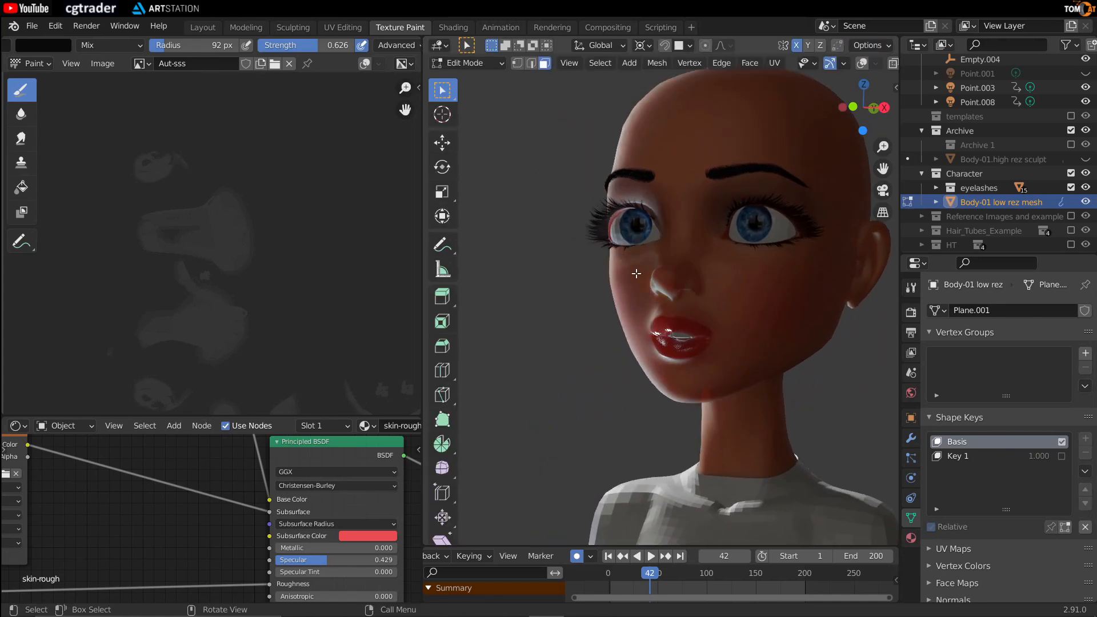
{"action": "key", "text": "alt+shift+z"}
{"action": "scroll", "coordinate": [625, 280], "scroll_direction": "up", "scroll_amount": 6}
{"action": "key", "text": "Tab"}
{"action": "scroll", "coordinate": [628, 280], "scroll_direction": "down", "scroll_amount": 2}
{"action": "left_click", "coordinate": [872, 64]}
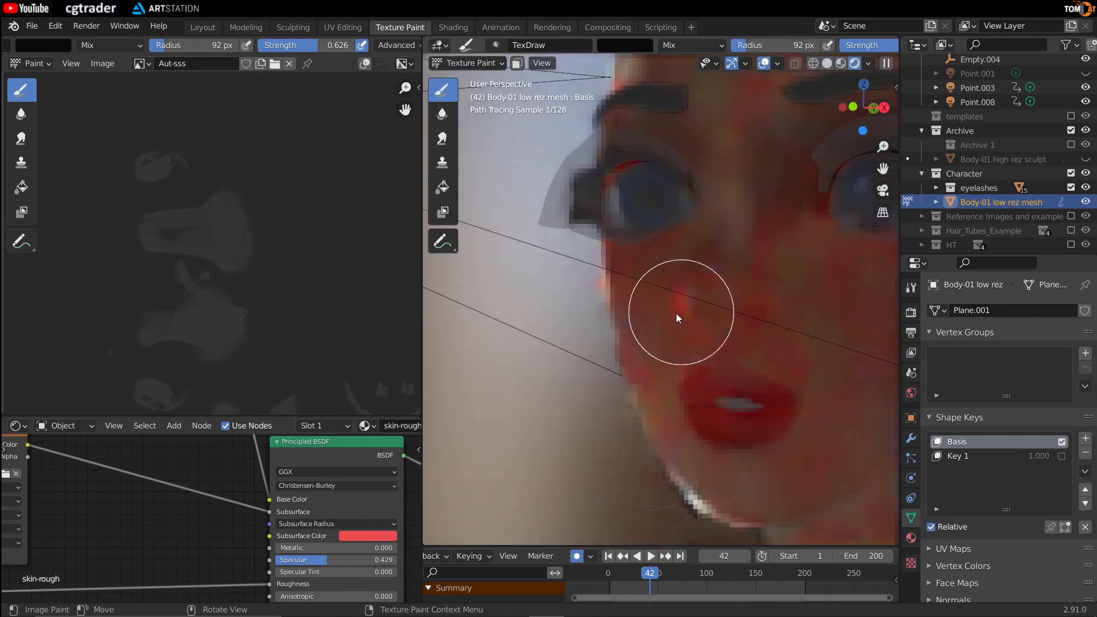
{"action": "key", "text": "alt+shift+z"}
{"action": "middle_click_drag", "start_coordinate": [564, 283], "coordinate": [710, 355]}
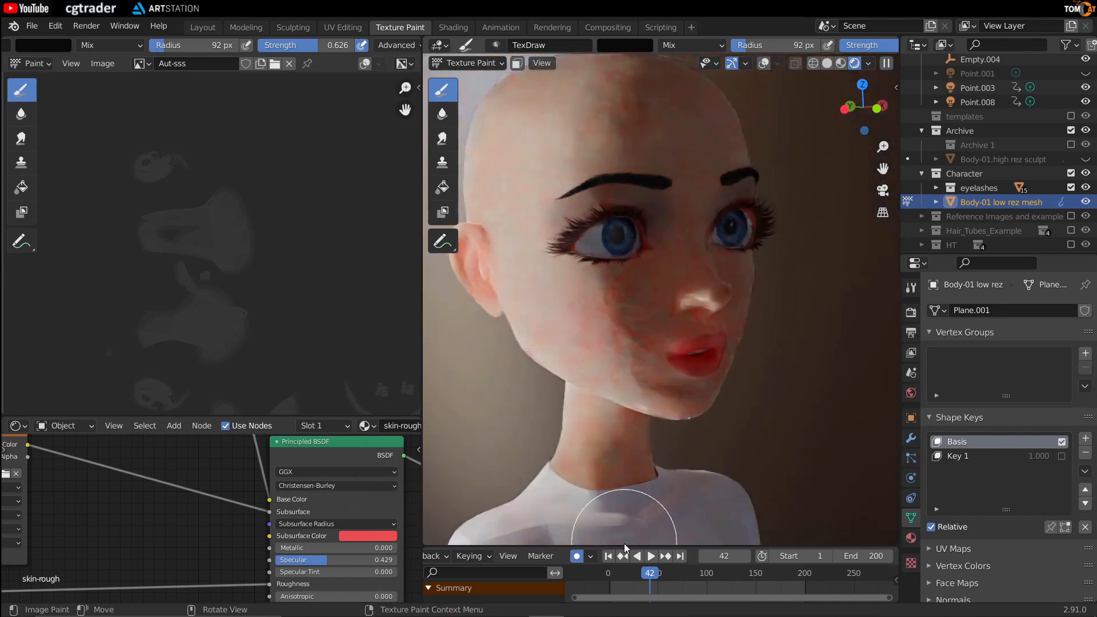
Move the timeline to frame 10 and examine the rendered ear and face alongside the face islands of the texture.
{"action": "left_click", "coordinate": [618, 573]}
{"action": "mouse_move", "coordinate": [643, 337]}
{"action": "middle_mouse_down", "text": "shift"}
{"action": "mouse_move", "coordinate": [673, 337]}
{"action": "mouse_move", "coordinate": [577, 433]}
{"action": "middle_mouse_up", "text": "shift"}
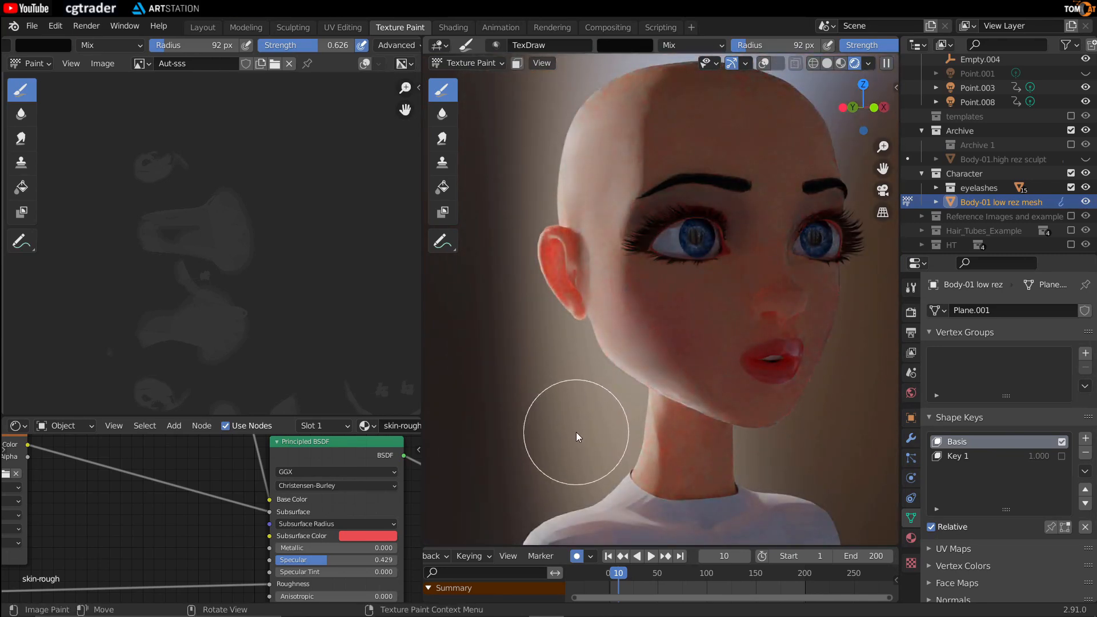
{"action": "scroll", "coordinate": [343, 313], "scroll_direction": "down", "scroll_amount": 2}
{"action": "middle_click_drag", "start_coordinate": [314, 300], "coordinate": [225, 262]}
{"action": "scroll", "coordinate": [220, 252], "scroll_direction": "down", "scroll_amount": 2}
{"action": "middle_click_drag", "start_coordinate": [202, 189], "coordinate": [212, 295]}
{"action": "scroll", "coordinate": [211, 295], "scroll_direction": "up", "scroll_amount": 2}
{"action": "middle_click_drag", "start_coordinate": [736, 300], "coordinate": [531, 320]}
Try frame 38 and frame 51 on the timeline and examine the rendered nose in close-up.
{"action": "left_click", "coordinate": [646, 573]}
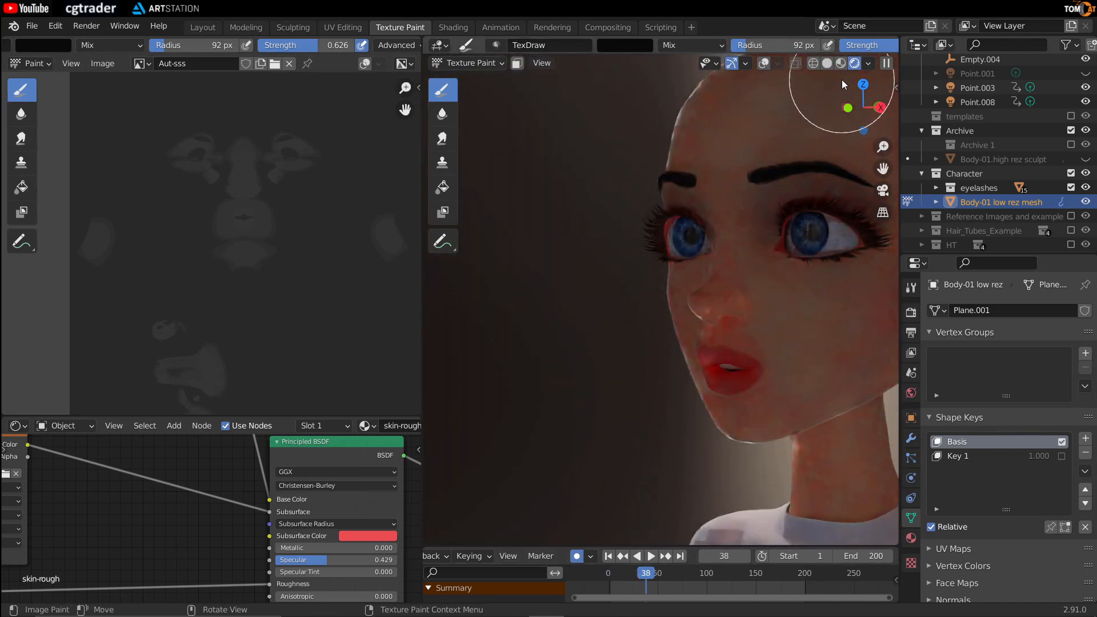
{"action": "left_click", "coordinate": [841, 63]}
{"action": "left_click", "coordinate": [660, 571]}
{"action": "left_click", "coordinate": [872, 63]}
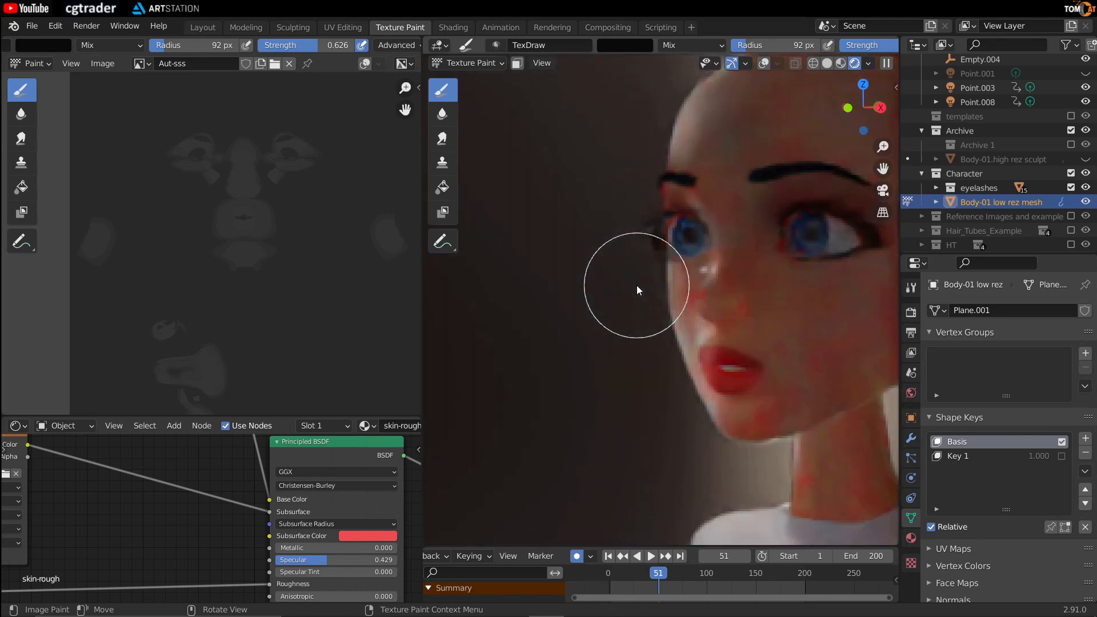
{"action": "scroll", "coordinate": [603, 334], "scroll_direction": "up", "scroll_amount": 3}
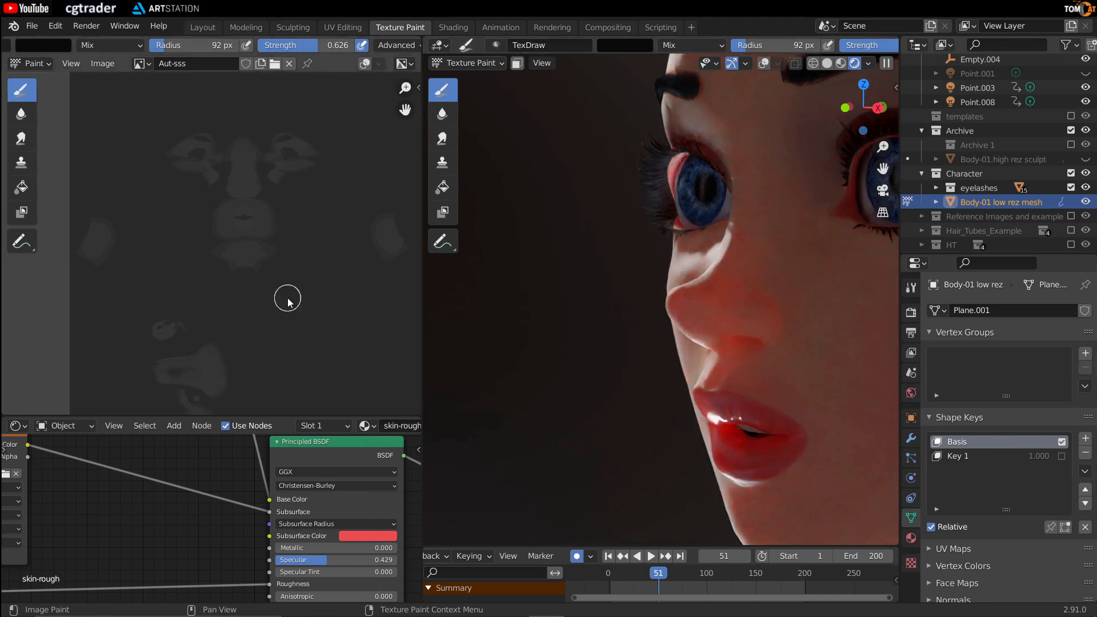
Set the brush colour's value to 0.05 in the brush settings.
{"action": "key", "text": "n"}
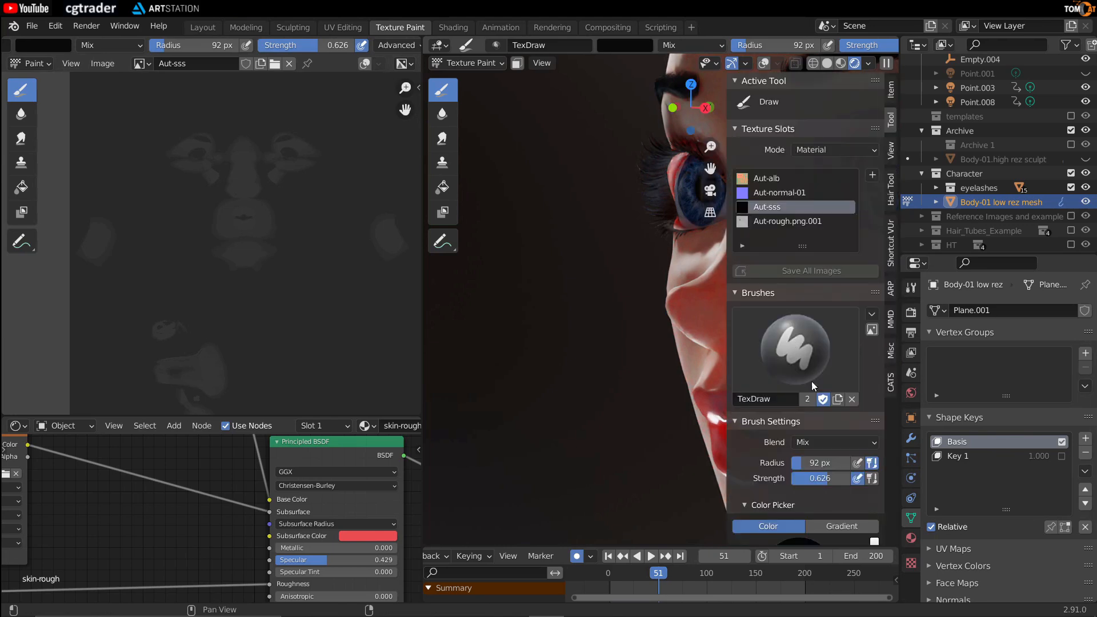
{"action": "scroll", "coordinate": [827, 498], "scroll_direction": "down", "scroll_amount": 5}
{"action": "left_click", "coordinate": [781, 505]}
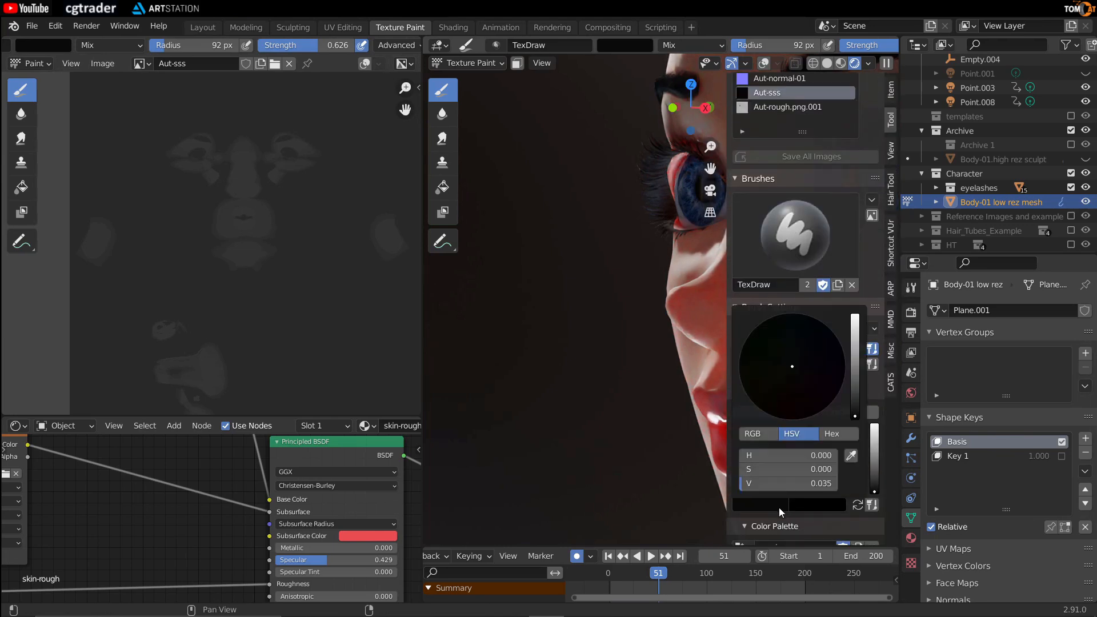
{"action": "left_click", "coordinate": [804, 486]}
{"action": "type", "text": ".05"}
{"action": "key", "text": "Return"}
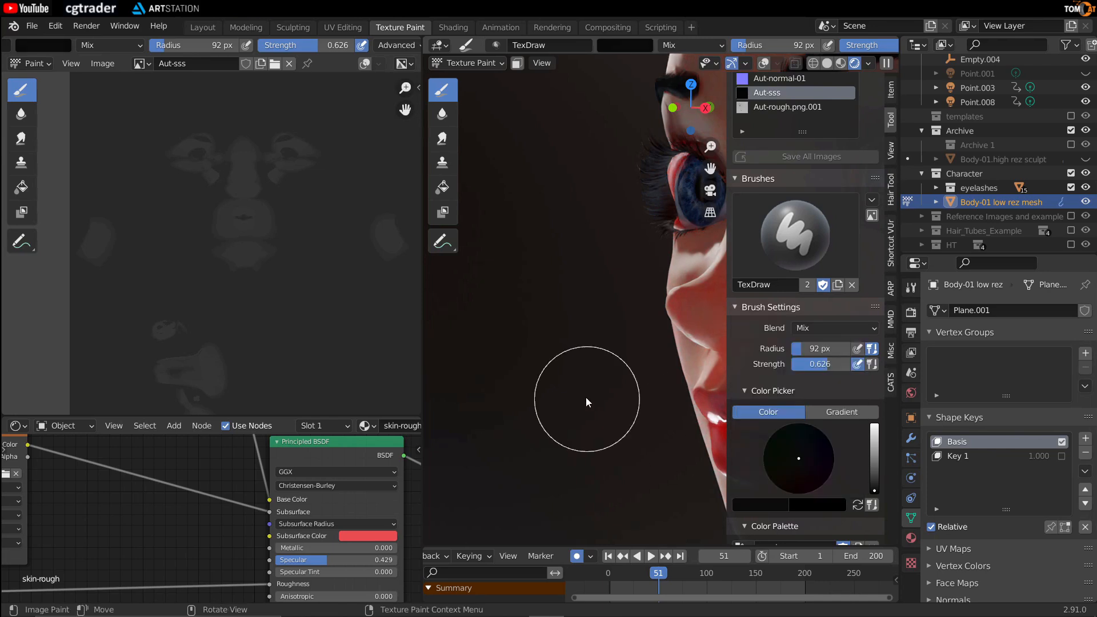
{"action": "key", "text": "n"}
Return to Material Preview and paint along the nostril in profile with a 54 px brush.
{"action": "scroll", "coordinate": [678, 361], "scroll_direction": "up", "scroll_amount": 3}
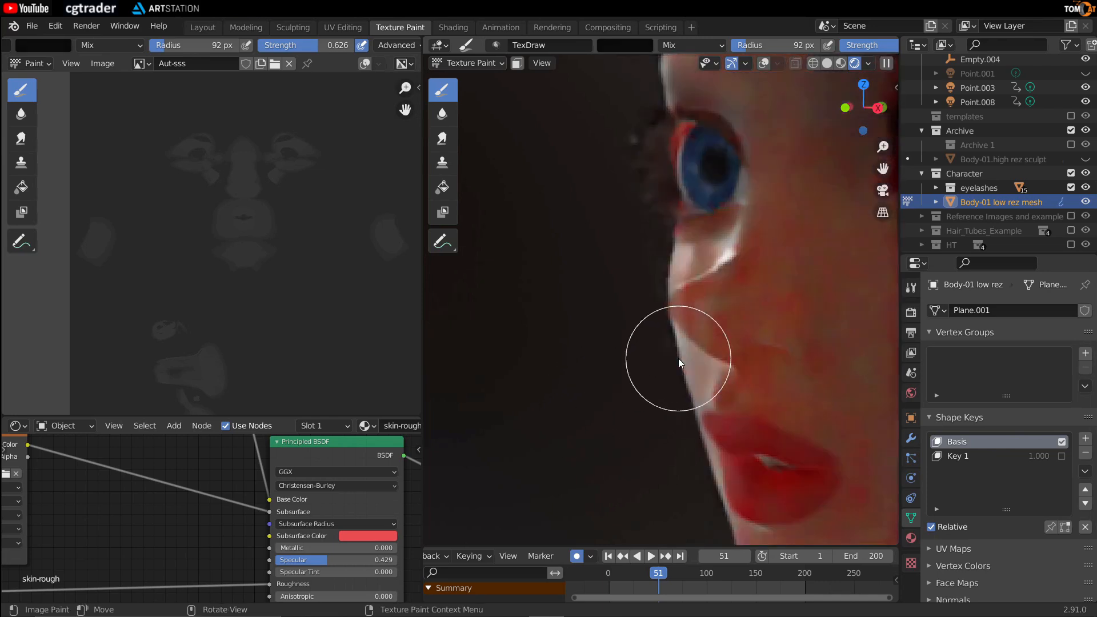
{"action": "left_click", "coordinate": [842, 63]}
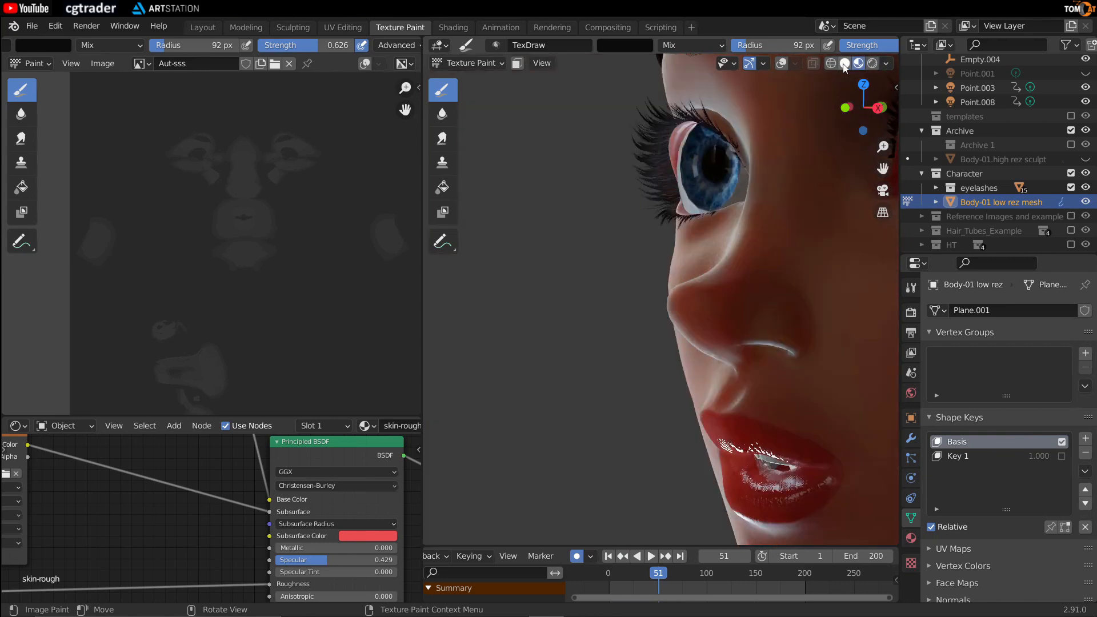
{"action": "scroll", "coordinate": [690, 320], "scroll_direction": "up", "scroll_amount": 2}
{"action": "key", "text": "f"}
{"action": "left_click", "coordinate": [588, 283]}
{"action": "mouse_move", "coordinate": [622, 301]}
{"action": "middle_mouse_down"}
{"action": "mouse_move", "coordinate": [568, 297]}
{"action": "mouse_move", "coordinate": [581, 359]}
{"action": "mouse_move", "coordinate": [595, 342]}
{"action": "middle_mouse_up"}
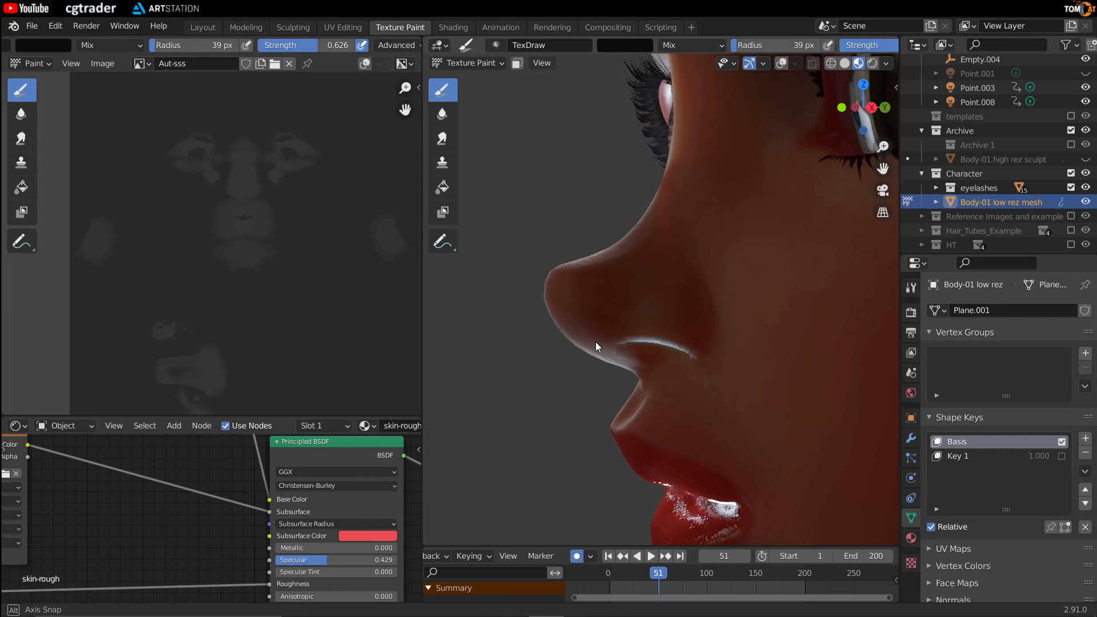
{"action": "scroll", "coordinate": [630, 353], "scroll_direction": "up", "scroll_amount": 3}
{"action": "key", "text": "f"}
{"action": "left_click", "coordinate": [674, 355]}
{"action": "left_click_drag", "start_coordinate": [705, 350], "coordinate": [618, 346]}
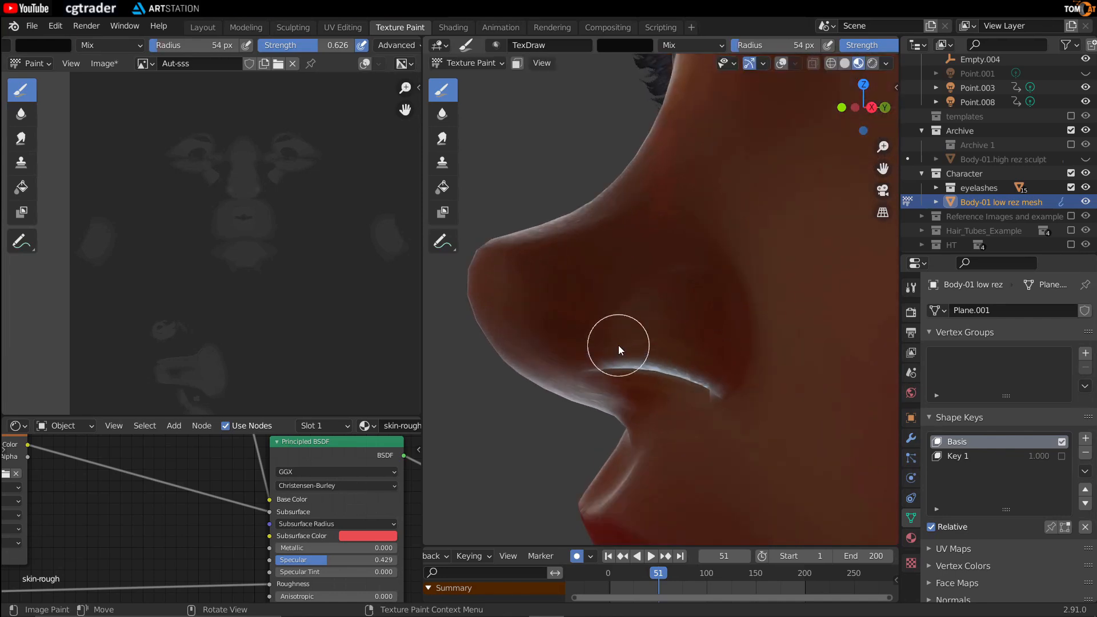
Go over the nose from several angles and check its painted area in the Aut-sss texture.
{"action": "scroll", "coordinate": [217, 240], "scroll_direction": "up", "scroll_amount": 5}
{"action": "middle_click_drag", "start_coordinate": [320, 189], "coordinate": [252, 302]}
{"action": "middle_click_drag", "start_coordinate": [493, 446], "coordinate": [601, 359]}
{"action": "middle_click_drag", "start_coordinate": [651, 329], "coordinate": [575, 312]}
{"action": "middle_click_drag", "start_coordinate": [571, 242], "coordinate": [711, 280]}
{"action": "mouse_move", "coordinate": [791, 297]}
{"action": "middle_mouse_down"}
{"action": "mouse_move", "coordinate": [602, 327]}
{"action": "mouse_move", "coordinate": [548, 321]}
{"action": "mouse_move", "coordinate": [557, 290]}
{"action": "mouse_move", "coordinate": [536, 310]}
{"action": "mouse_move", "coordinate": [576, 286]}
{"action": "mouse_move", "coordinate": [656, 287]}
{"action": "middle_mouse_up"}
Focus on the ear and move the timeline to frame 0 to change its lighting.
{"action": "mouse_move", "coordinate": [583, 269]}
{"action": "middle_mouse_down", "text": "shift"}
{"action": "mouse_move", "coordinate": [643, 273]}
{"action": "mouse_move", "coordinate": [594, 366]}
{"action": "middle_mouse_up", "text": "shift"}
{"action": "scroll", "coordinate": [643, 273], "scroll_direction": "up", "scroll_amount": 4}
{"action": "key", "text": "Tab"}
{"action": "middle_click_drag", "start_coordinate": [480, 354], "coordinate": [533, 334]}
{"action": "key", "text": "Tab"}
{"action": "scroll", "coordinate": [532, 334], "scroll_direction": "down", "scroll_amount": 2}
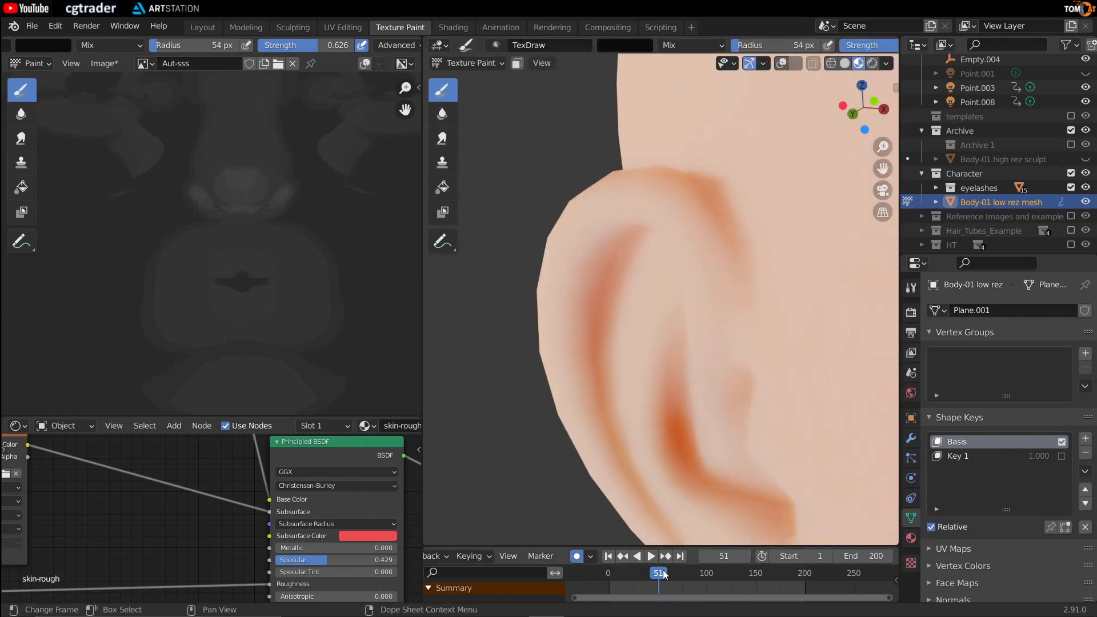
{"action": "left_click_drag", "start_coordinate": [661, 571], "coordinate": [608, 577]}
Set the brush radius to 35 px and show the mesh overlay on the inner ear.
{"action": "mouse_move", "coordinate": [601, 383]}
{"action": "middle_mouse_down"}
{"action": "mouse_move", "coordinate": [601, 334]}
{"action": "mouse_move", "coordinate": [606, 379]}
{"action": "mouse_move", "coordinate": [622, 345]}
{"action": "middle_mouse_up"}
{"action": "key", "text": "f"}
{"action": "left_click", "coordinate": [598, 329]}
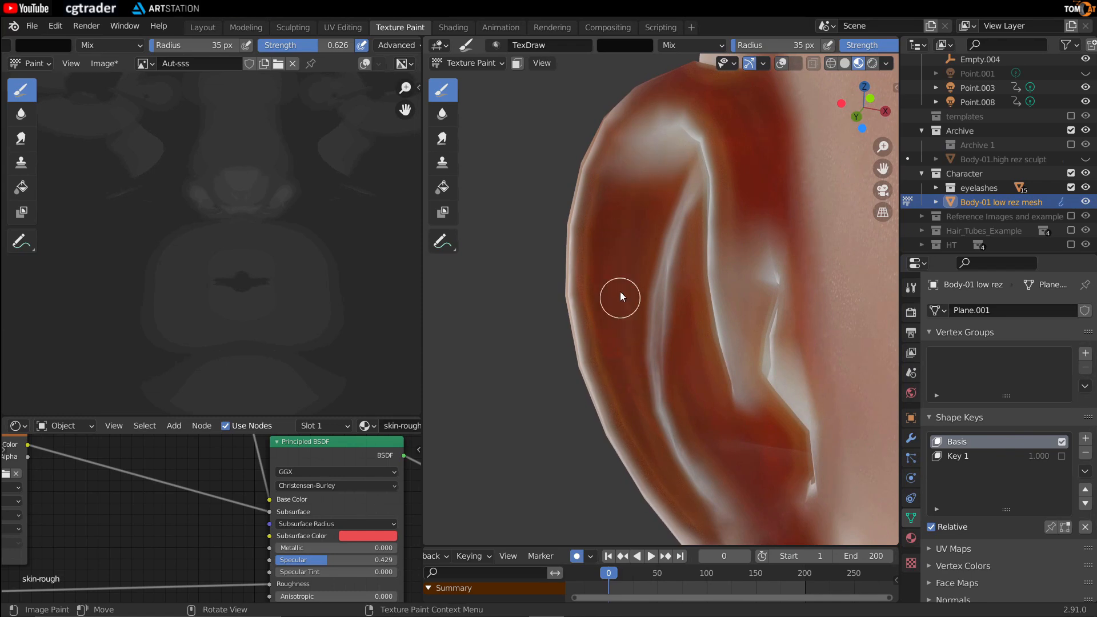
{"action": "mouse_move", "coordinate": [611, 328]}
{"action": "middle_mouse_down"}
{"action": "mouse_move", "coordinate": [661, 375]}
{"action": "mouse_move", "coordinate": [642, 388]}
{"action": "mouse_move", "coordinate": [622, 244]}
{"action": "mouse_move", "coordinate": [633, 298]}
{"action": "mouse_move", "coordinate": [681, 357]}
{"action": "mouse_move", "coordinate": [697, 344]}
{"action": "mouse_move", "coordinate": [654, 276]}
{"action": "middle_mouse_up"}
{"action": "scroll", "coordinate": [676, 299], "scroll_direction": "up", "scroll_amount": 3}
{"action": "key", "text": "alt+shift+z"}
{"action": "key", "text": "alt+shift+z"}
{"action": "key", "text": "alt+shift+z"}
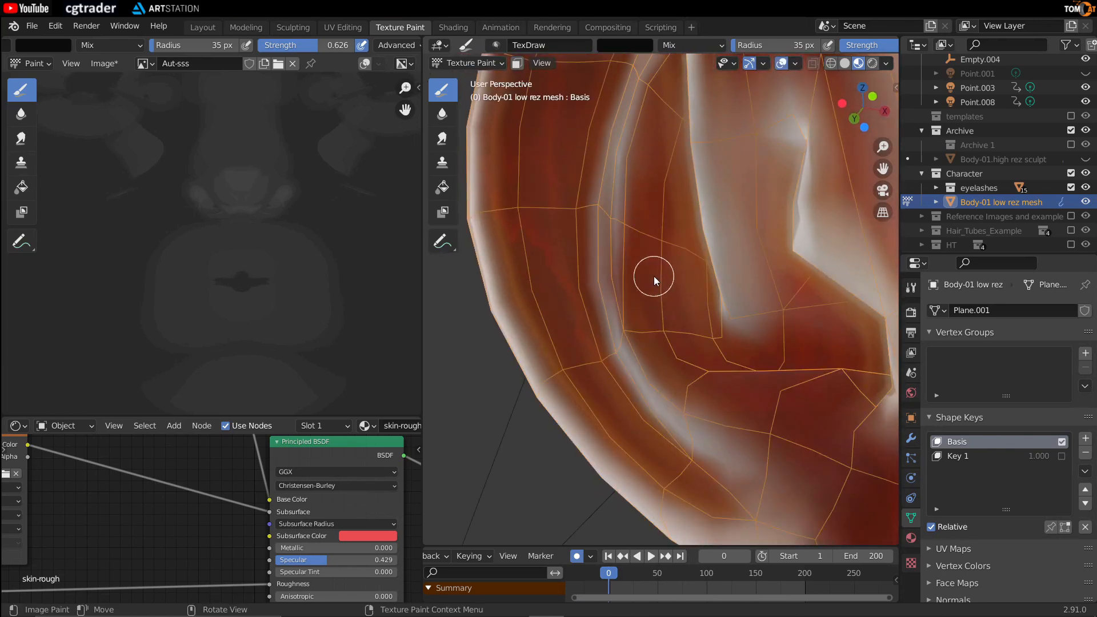
Work down the inner ear to the lobe and enlarge the brush radius to 129 px.
{"action": "mouse_move", "coordinate": [713, 304]}
{"action": "middle_mouse_down"}
{"action": "mouse_move", "coordinate": [743, 237]}
{"action": "mouse_move", "coordinate": [705, 309]}
{"action": "mouse_move", "coordinate": [687, 294]}
{"action": "middle_mouse_up"}
{"action": "middle_click_drag", "start_coordinate": [684, 239], "coordinate": [684, 298]}
{"action": "mouse_move", "coordinate": [681, 255]}
{"action": "middle_mouse_down"}
{"action": "mouse_move", "coordinate": [732, 338]}
{"action": "mouse_move", "coordinate": [681, 330]}
{"action": "mouse_move", "coordinate": [783, 239]}
{"action": "mouse_move", "coordinate": [815, 183]}
{"action": "mouse_move", "coordinate": [814, 154]}
{"action": "mouse_move", "coordinate": [705, 277]}
{"action": "middle_mouse_up"}
{"action": "mouse_move", "coordinate": [795, 209]}
{"action": "middle_mouse_down"}
{"action": "mouse_move", "coordinate": [808, 220]}
{"action": "mouse_move", "coordinate": [620, 370]}
{"action": "mouse_move", "coordinate": [669, 275]}
{"action": "mouse_move", "coordinate": [714, 368]}
{"action": "middle_mouse_up"}
{"action": "key", "text": "f"}
{"action": "left_click", "coordinate": [727, 433]}
{"action": "mouse_move", "coordinate": [728, 433]}
{"action": "middle_mouse_down", "text": "shift"}
{"action": "mouse_move", "coordinate": [647, 331]}
{"action": "mouse_move", "coordinate": [673, 326]}
{"action": "middle_mouse_up", "text": "shift"}
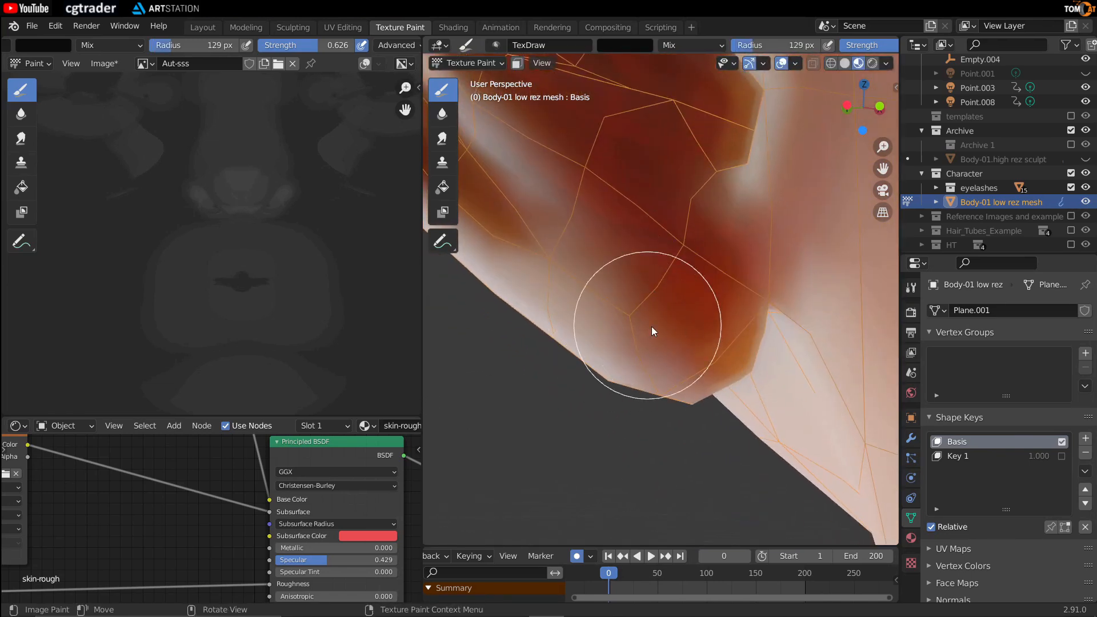
Set the brush radius to 42 px and look around the earlobe and the back of the ear.
{"action": "mouse_move", "coordinate": [615, 287]}
{"action": "middle_mouse_down"}
{"action": "mouse_move", "coordinate": [661, 375]}
{"action": "mouse_move", "coordinate": [653, 171]}
{"action": "mouse_move", "coordinate": [696, 181]}
{"action": "mouse_move", "coordinate": [647, 314]}
{"action": "mouse_move", "coordinate": [713, 283]}
{"action": "mouse_move", "coordinate": [698, 271]}
{"action": "middle_mouse_up"}
{"action": "key", "text": "f"}
{"action": "left_click", "coordinate": [631, 297]}
{"action": "mouse_move", "coordinate": [631, 297]}
{"action": "middle_mouse_down"}
{"action": "mouse_move", "coordinate": [683, 241]}
{"action": "mouse_move", "coordinate": [712, 186]}
{"action": "mouse_move", "coordinate": [689, 222]}
{"action": "mouse_move", "coordinate": [701, 168]}
{"action": "middle_mouse_up"}
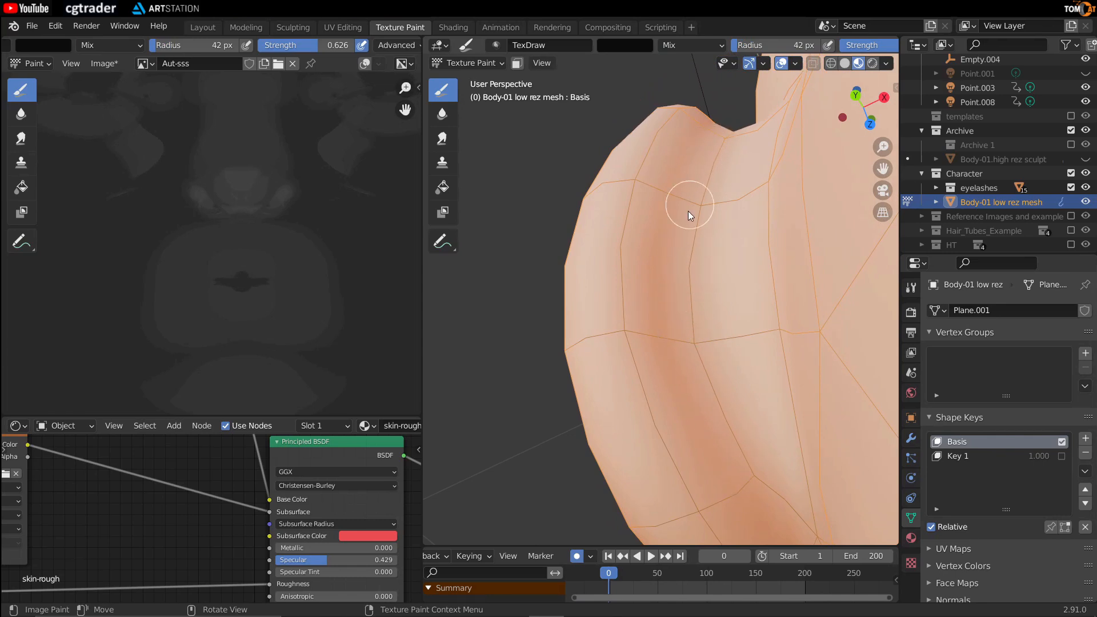
Review the face and the painted patches in the Aut-sss texture, and save the image.
{"action": "middle_click_drag", "start_coordinate": [676, 301], "coordinate": [632, 331]}
{"action": "middle_click_drag", "start_coordinate": [274, 366], "coordinate": [239, 247]}
{"action": "middle_click_drag", "start_coordinate": [209, 314], "coordinate": [223, 253]}
{"action": "scroll", "coordinate": [210, 289], "scroll_direction": "up", "scroll_amount": 2}
{"action": "scroll", "coordinate": [210, 289], "scroll_direction": "down", "scroll_amount": 2}
{"action": "middle_click_drag", "start_coordinate": [721, 399], "coordinate": [624, 338]}
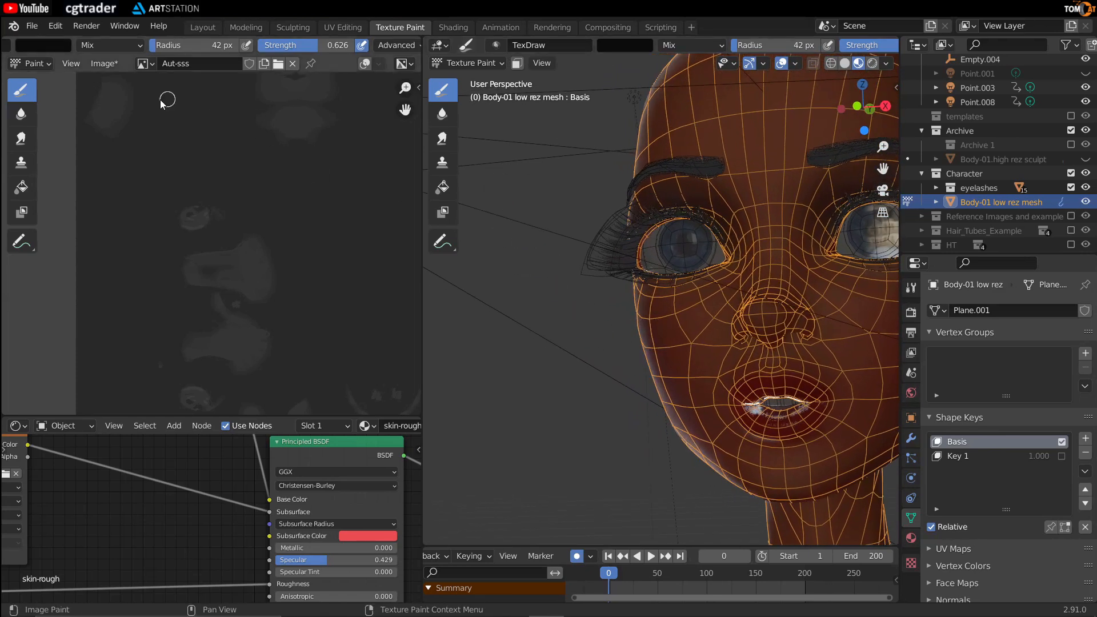
{"action": "left_click", "coordinate": [103, 64]}
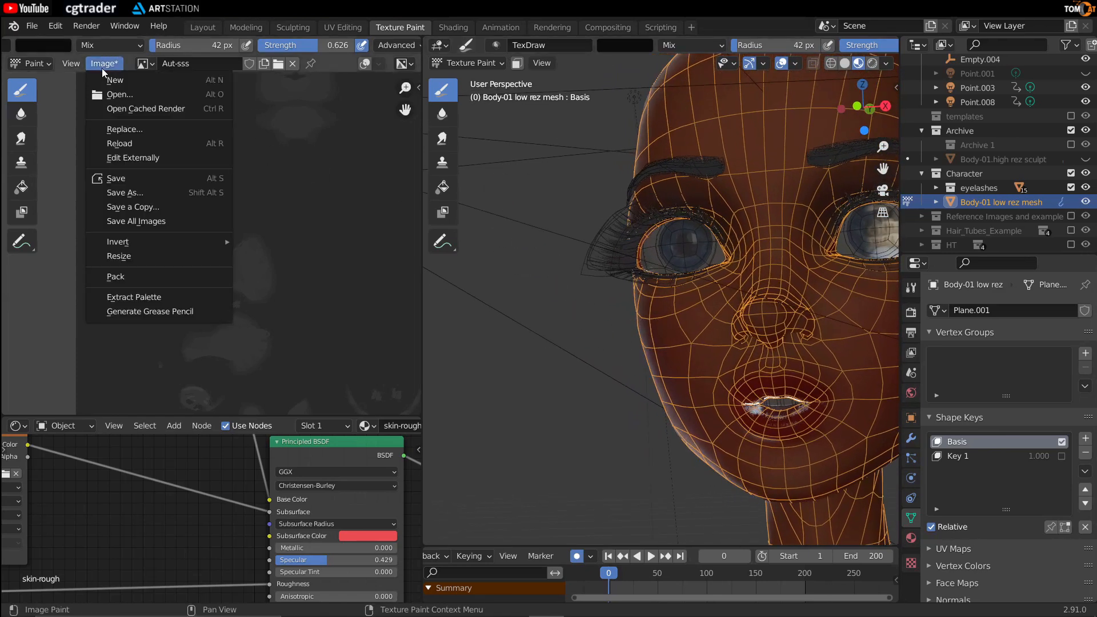
{"action": "left_click", "coordinate": [117, 178]}
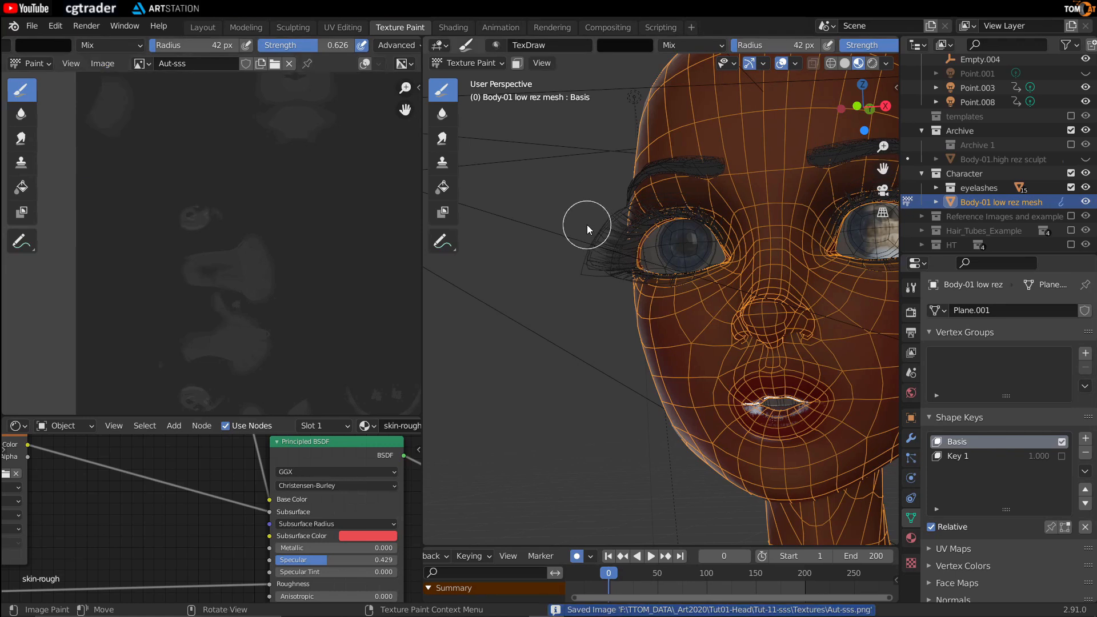
Hide the viewport overlays and examine the subsurface effect on the ear and face in Rendered shading.
{"action": "key", "text": "shift+alt+z"}
{"action": "middle_click_drag", "start_coordinate": [572, 256], "coordinate": [626, 239]}
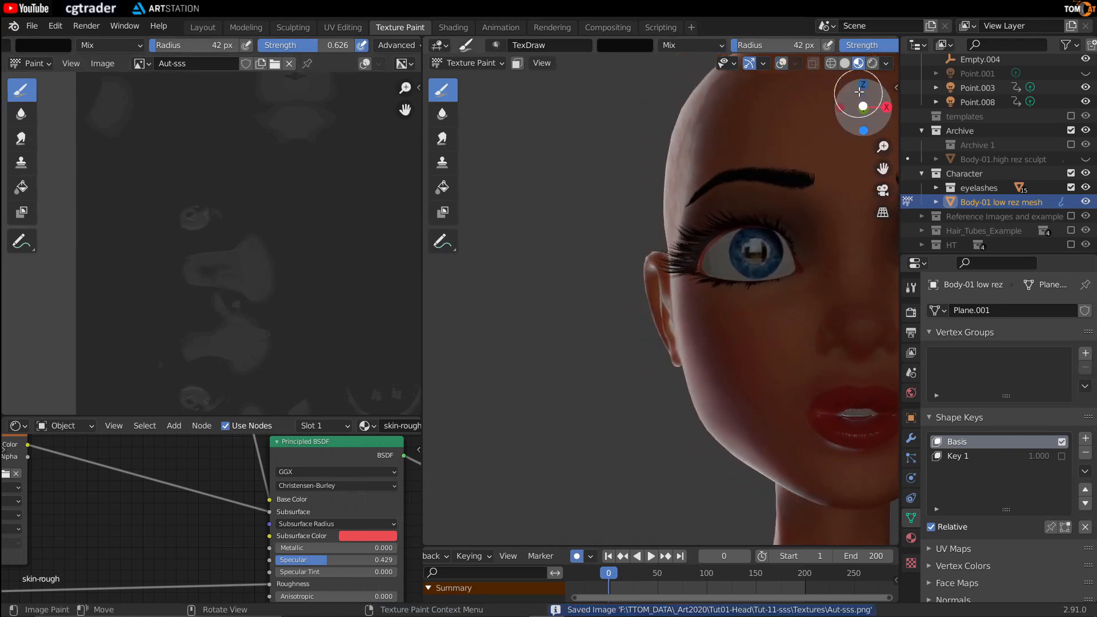
{"action": "left_click", "coordinate": [870, 64]}
{"action": "mouse_move", "coordinate": [691, 317]}
{"action": "middle_mouse_down"}
{"action": "mouse_move", "coordinate": [679, 314]}
{"action": "mouse_move", "coordinate": [687, 322]}
{"action": "middle_mouse_up"}
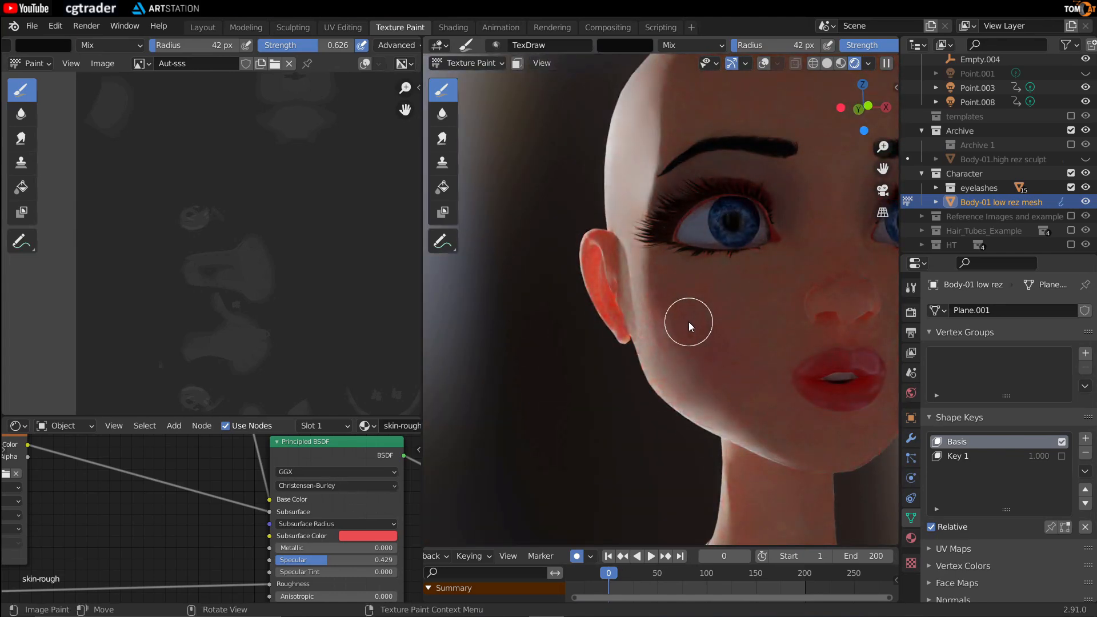
{"action": "middle_click_drag", "start_coordinate": [707, 305], "coordinate": [589, 302]}
Move the timeline to frame 52 and check the nose, ears and face in Rendered shading.
{"action": "left_click", "coordinate": [840, 63]}
{"action": "left_click_drag", "start_coordinate": [611, 573], "coordinate": [659, 573]}
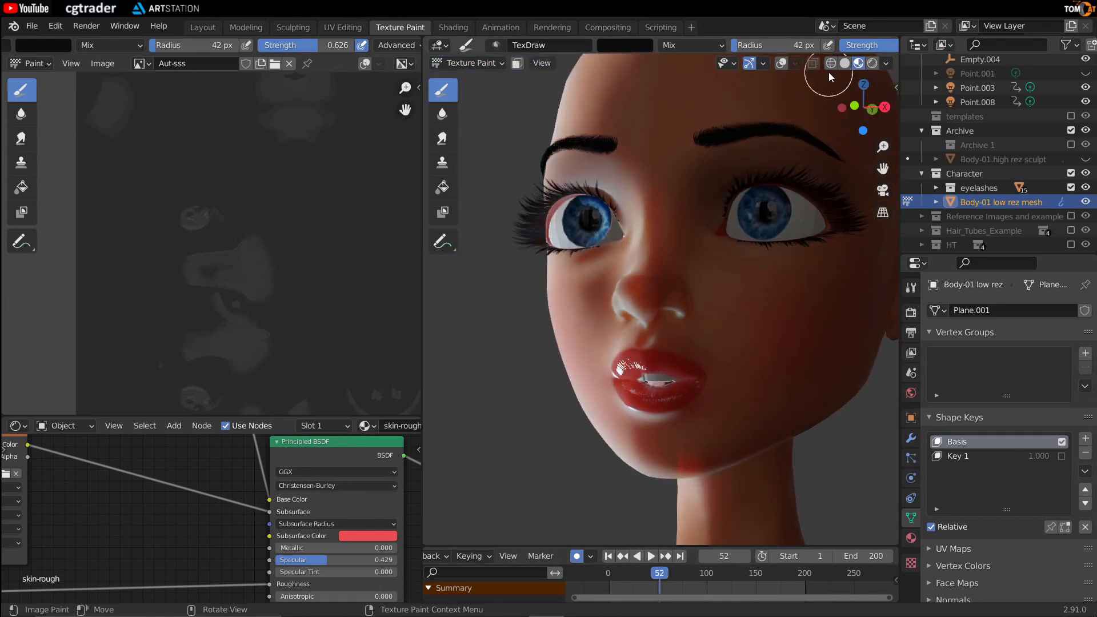
{"action": "left_click", "coordinate": [872, 63]}
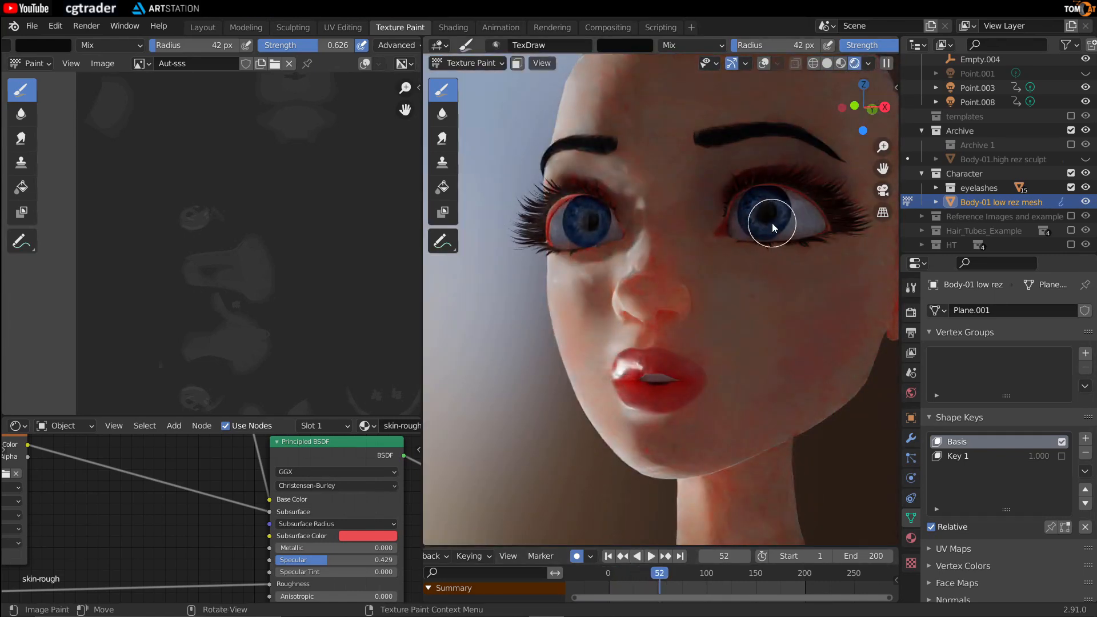
{"action": "middle_click_drag", "start_coordinate": [759, 227], "coordinate": [703, 244]}
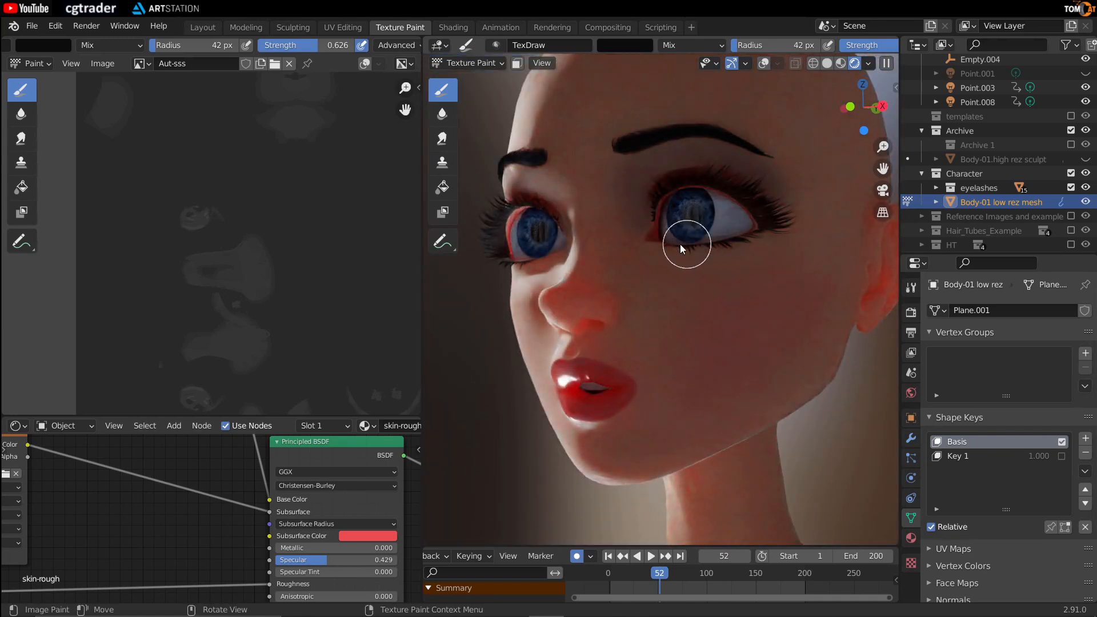
{"action": "middle_click_drag", "start_coordinate": [673, 237], "coordinate": [634, 267]}
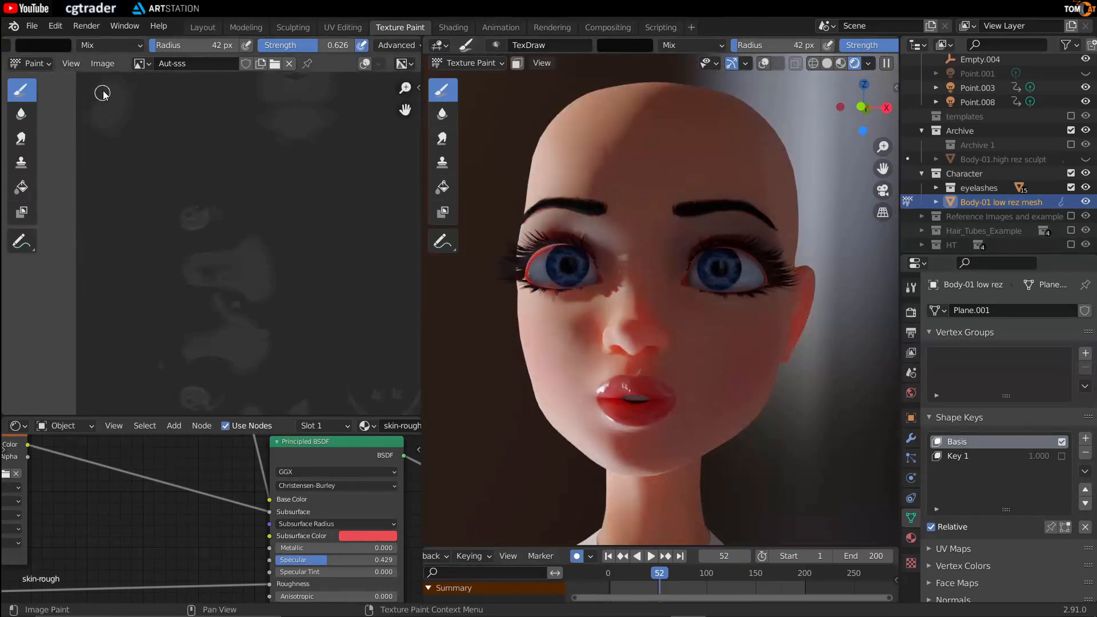
Save the Aut-sss image again and return to Material Preview with overlays shown, framing the whole character.
{"action": "left_click", "coordinate": [102, 64]}
{"action": "left_click", "coordinate": [111, 180]}
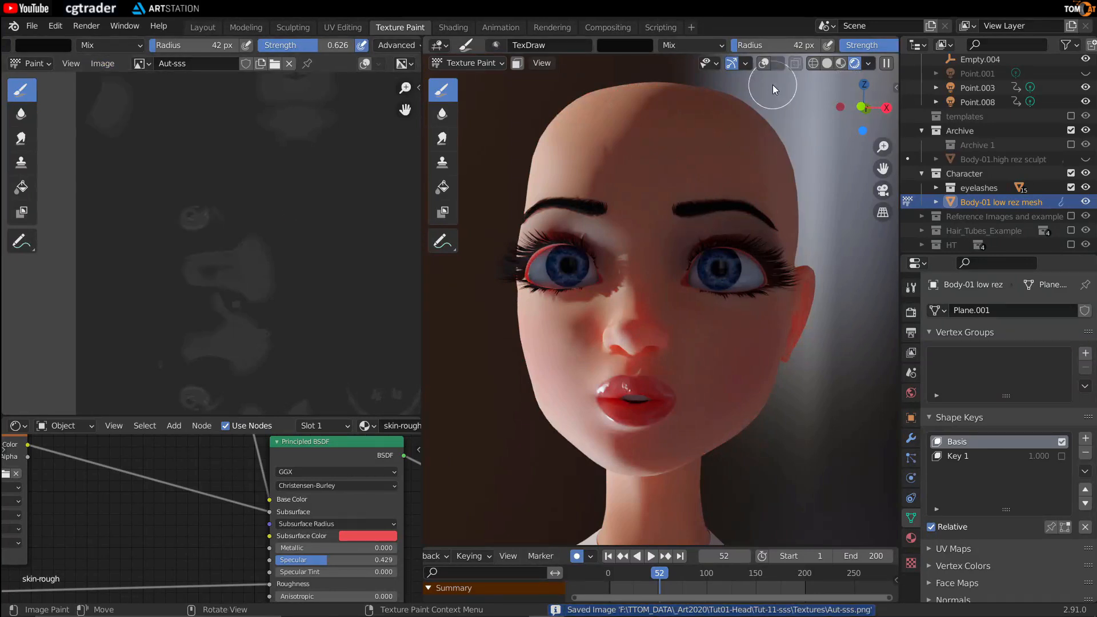
{"action": "left_click", "coordinate": [844, 63]}
{"action": "scroll", "coordinate": [768, 150], "scroll_direction": "down", "scroll_amount": 4}
{"action": "left_click", "coordinate": [781, 64]}
{"action": "scroll", "coordinate": [760, 145], "scroll_direction": "down", "scroll_amount": 6}
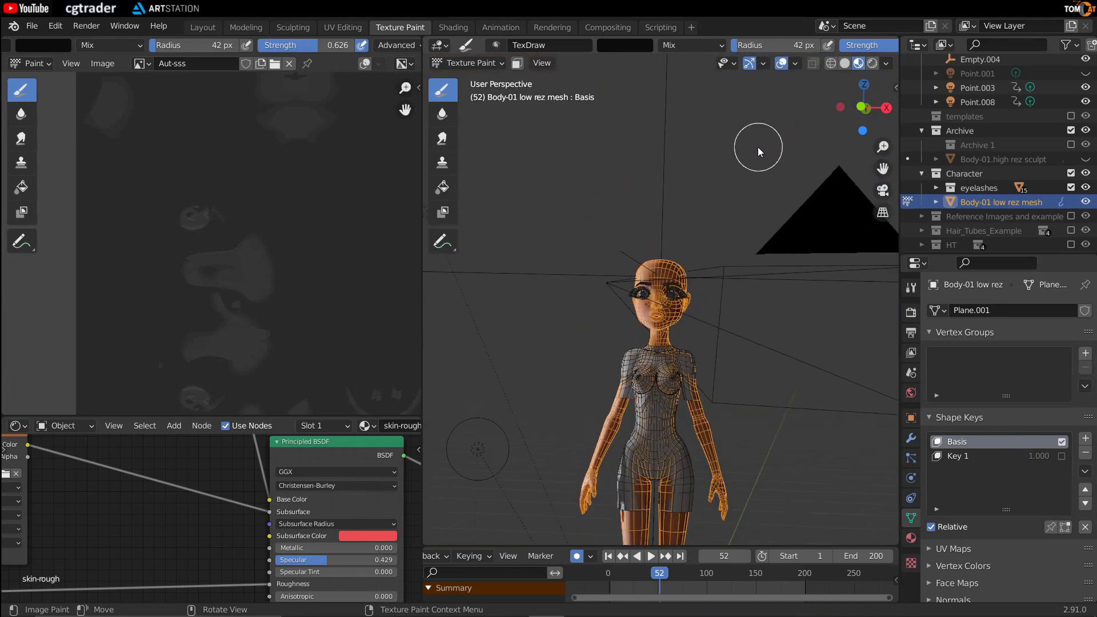
{"action": "scroll", "coordinate": [757, 147], "scroll_direction": "down", "scroll_amount": 1}
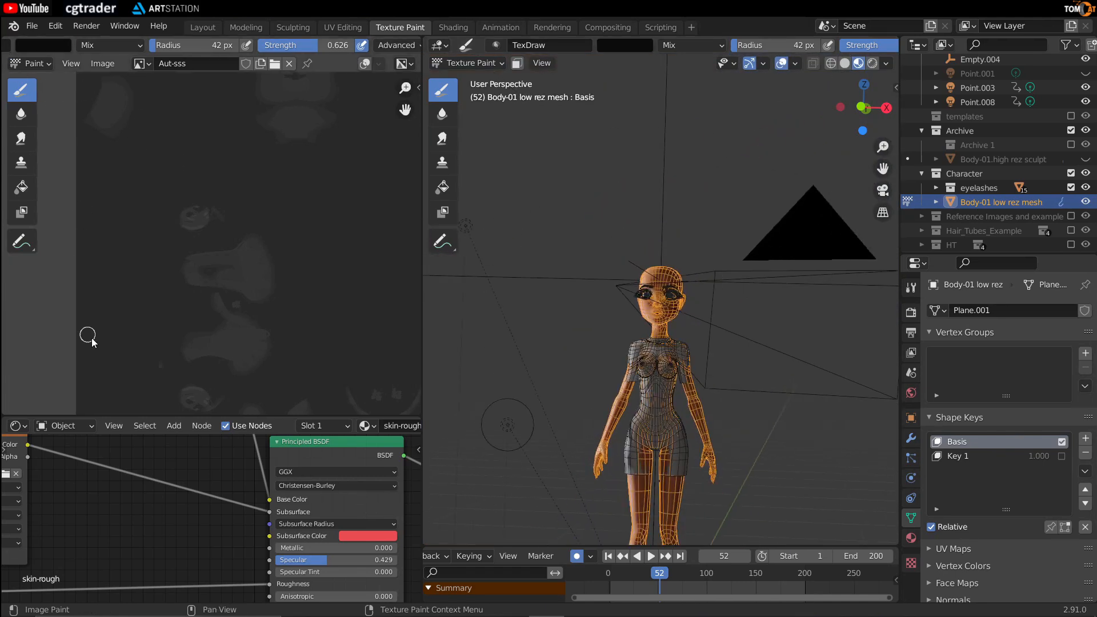
Enlarge the node editor and switch to the Modeling workspace, framing the full character with viewport overlays shown.
{"action": "left_click_drag", "start_coordinate": [70, 417], "coordinate": [26, 267]}
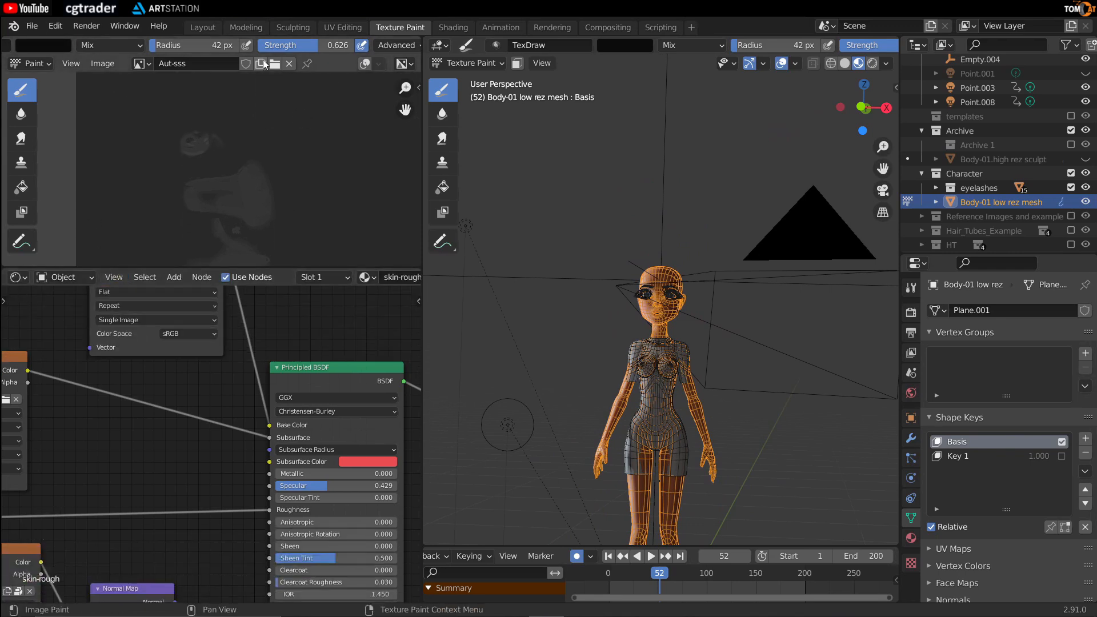
{"action": "left_click", "coordinate": [243, 26]}
{"action": "key", "text": "Tab"}
{"action": "middle_click_drag", "start_coordinate": [538, 221], "coordinate": [538, 239]}
{"action": "scroll", "coordinate": [549, 228], "scroll_direction": "down", "scroll_amount": 6}
{"action": "key", "text": "alt+shift+z"}
{"action": "scroll", "coordinate": [584, 210], "scroll_direction": "up", "scroll_amount": 2}
{"action": "left_click", "coordinate": [783, 64]}
{"action": "key", "text": "alt+shift+z"}
{"action": "middle_click_drag", "start_coordinate": [252, 309], "coordinate": [265, 318]}
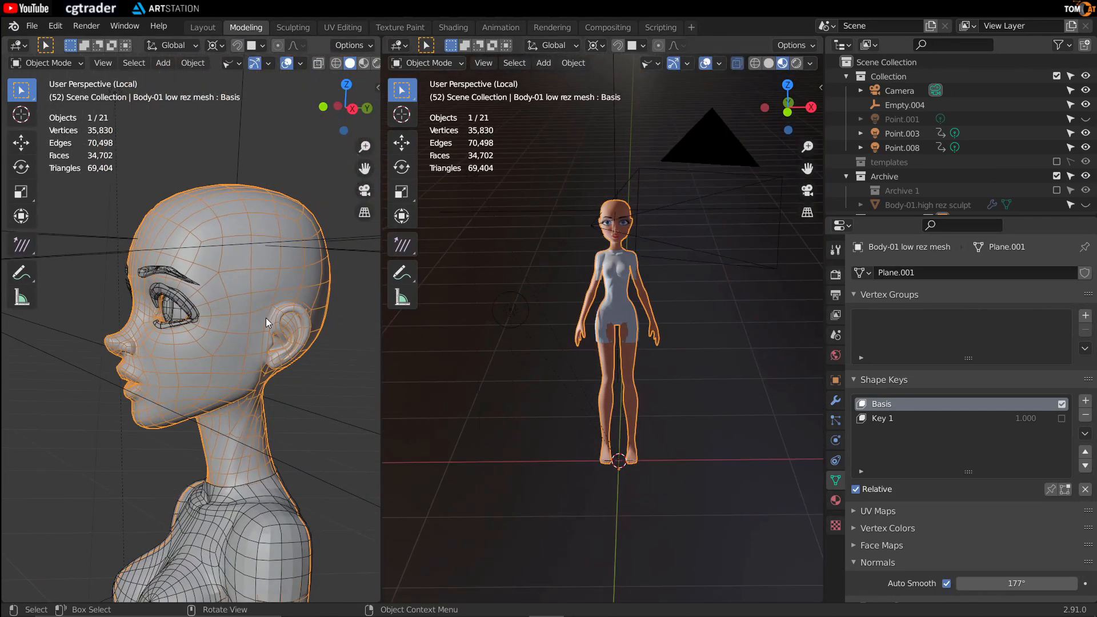
Split the character's shaded viewport horizontally and turn the new lower area into a Timeline.
{"action": "scroll", "coordinate": [265, 318], "scroll_direction": "down", "scroll_amount": 4}
{"action": "scroll", "coordinate": [557, 276], "scroll_direction": "down", "scroll_amount": 4}
{"action": "left_click_drag", "start_coordinate": [384, 599], "coordinate": [394, 485]}
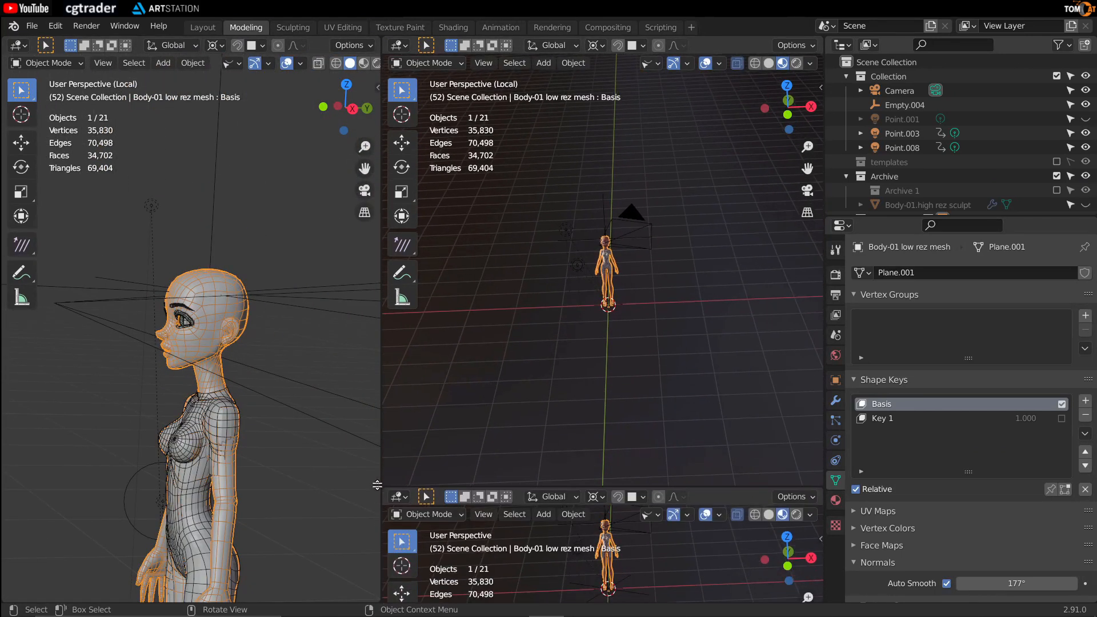
{"action": "left_click", "coordinate": [398, 496]}
{"action": "left_click", "coordinate": [559, 371]}
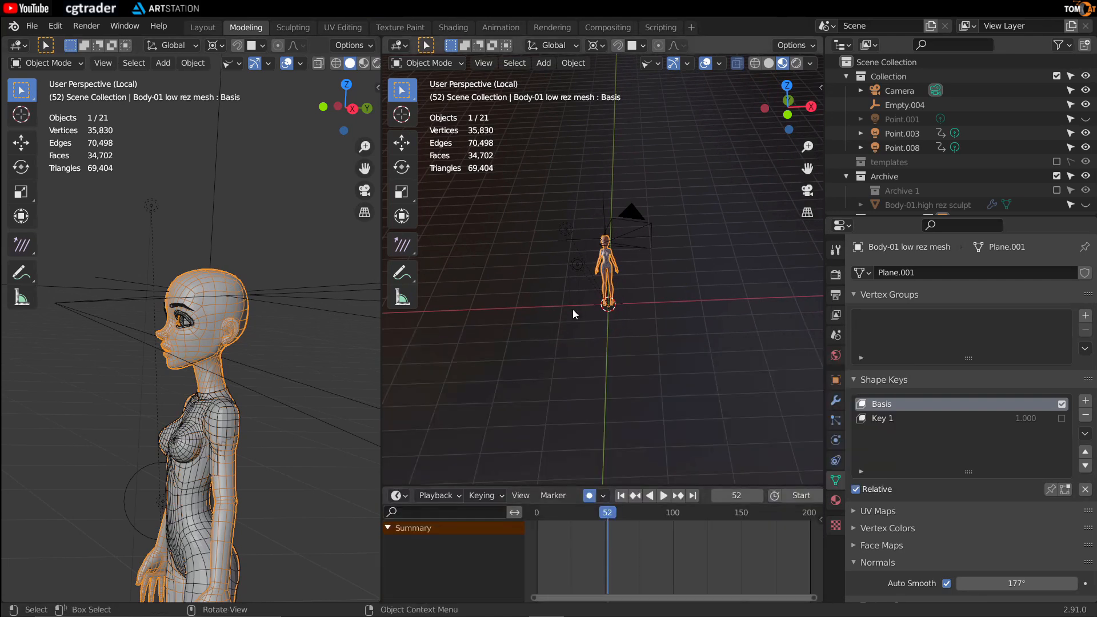
Select the Point.003 and Point.008 lights and delete their animation keyframes.
{"action": "scroll", "coordinate": [572, 310], "scroll_direction": "up", "scroll_amount": 1}
{"action": "left_click", "coordinate": [550, 211]}
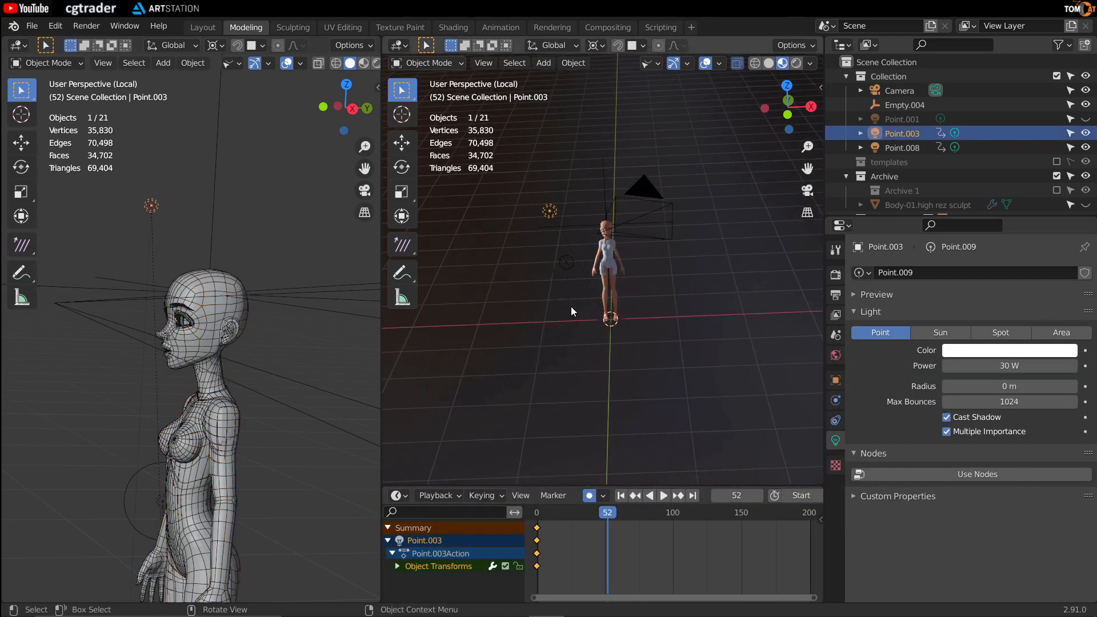
{"action": "left_click", "coordinate": [564, 261], "text": "shift"}
{"action": "middle_click_drag", "start_coordinate": [543, 324], "coordinate": [571, 412]}
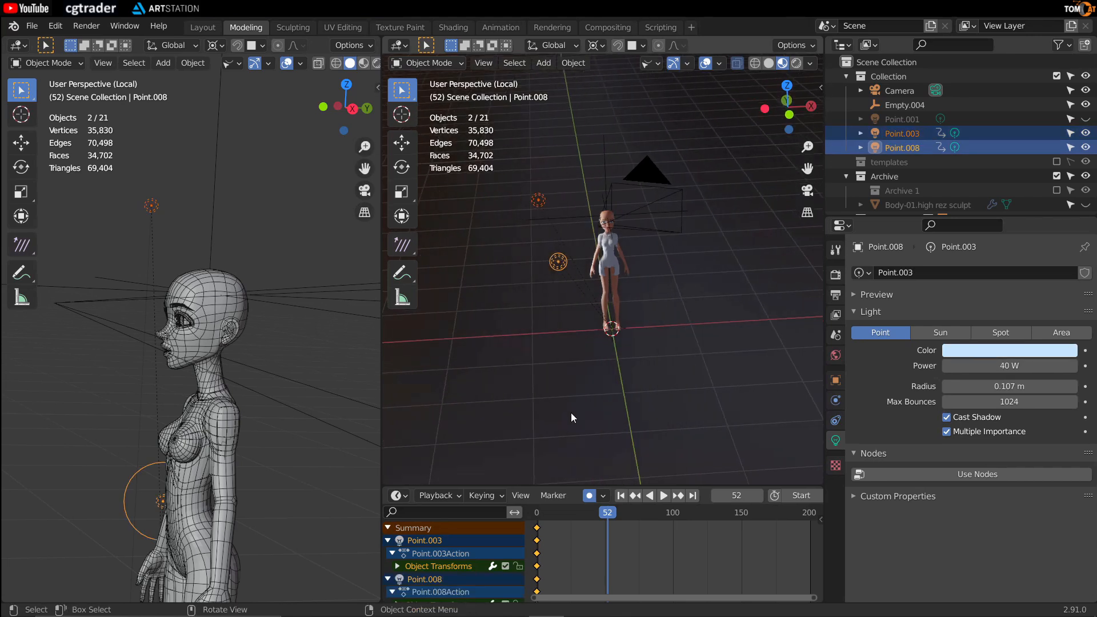
{"action": "key", "text": "x"}
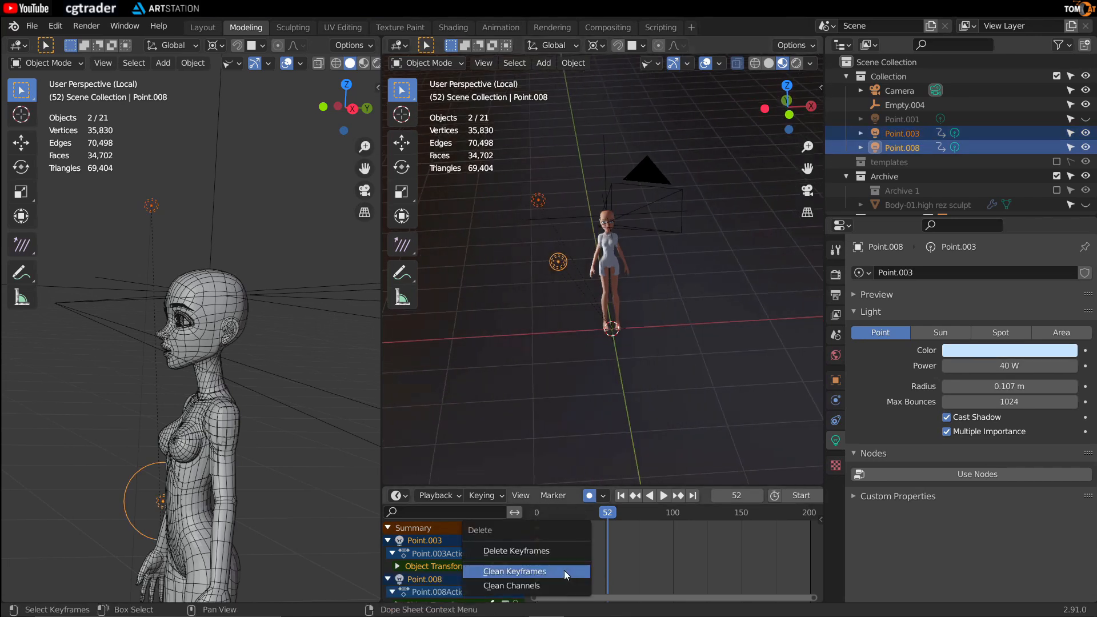
{"action": "left_click", "coordinate": [551, 551]}
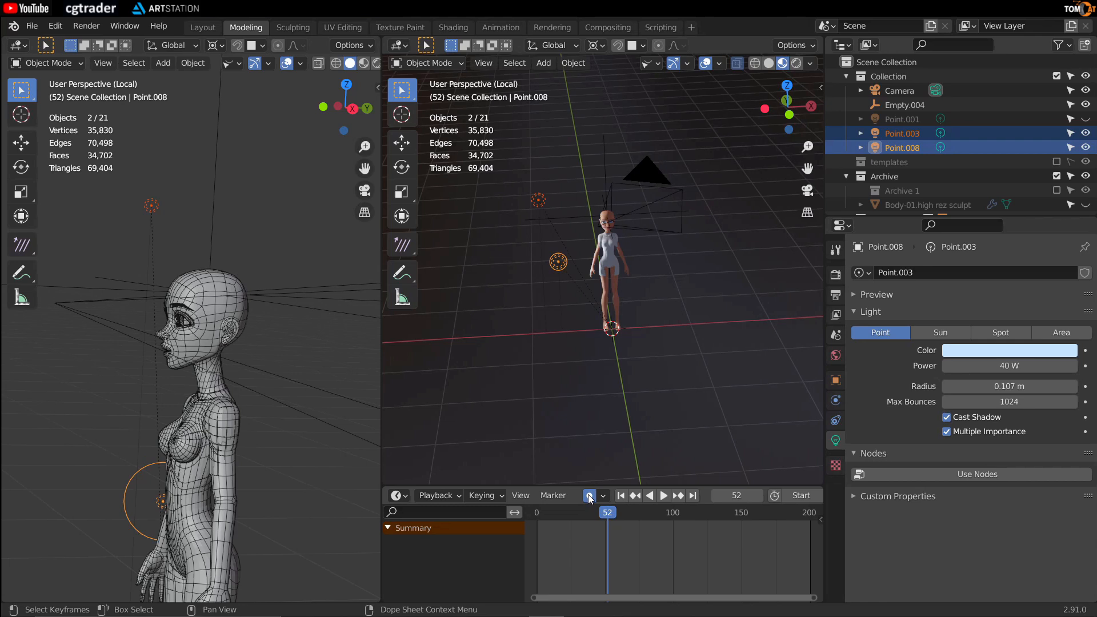
Turn off auto keying, deselect the lights and unhide the Point.001 light.
{"action": "left_click", "coordinate": [511, 364]}
{"action": "middle_click_drag", "start_coordinate": [511, 363], "coordinate": [605, 350]}
{"action": "left_click", "coordinate": [1085, 119]}
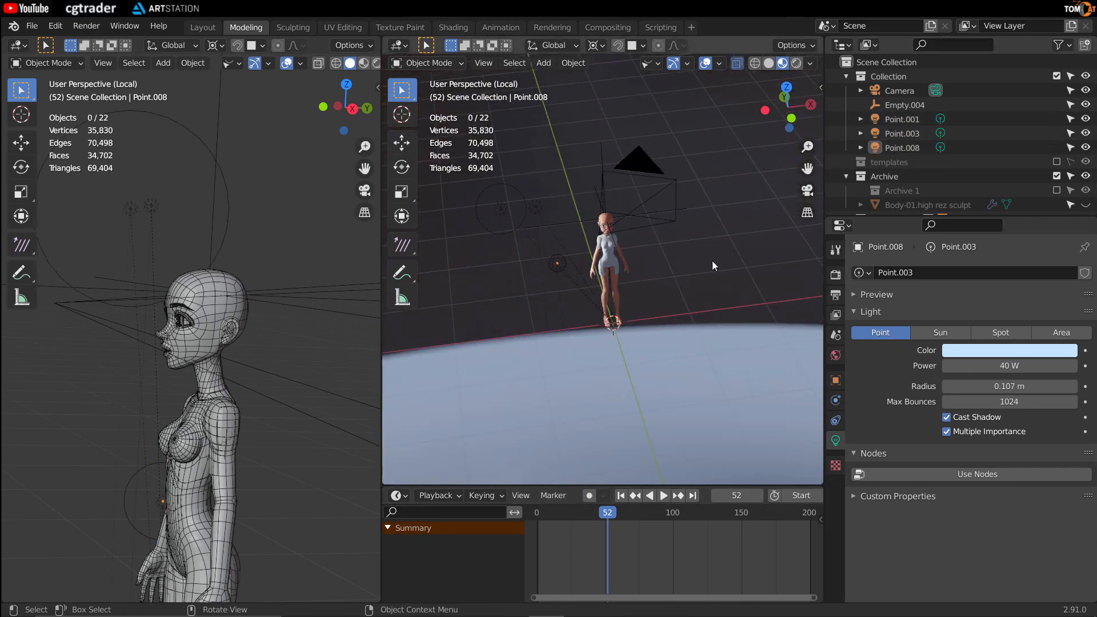
Move the Point.001 light about 0.58 m along X and -1 m along Y, and check the face in Material Preview.
{"action": "left_click", "coordinate": [549, 262]}
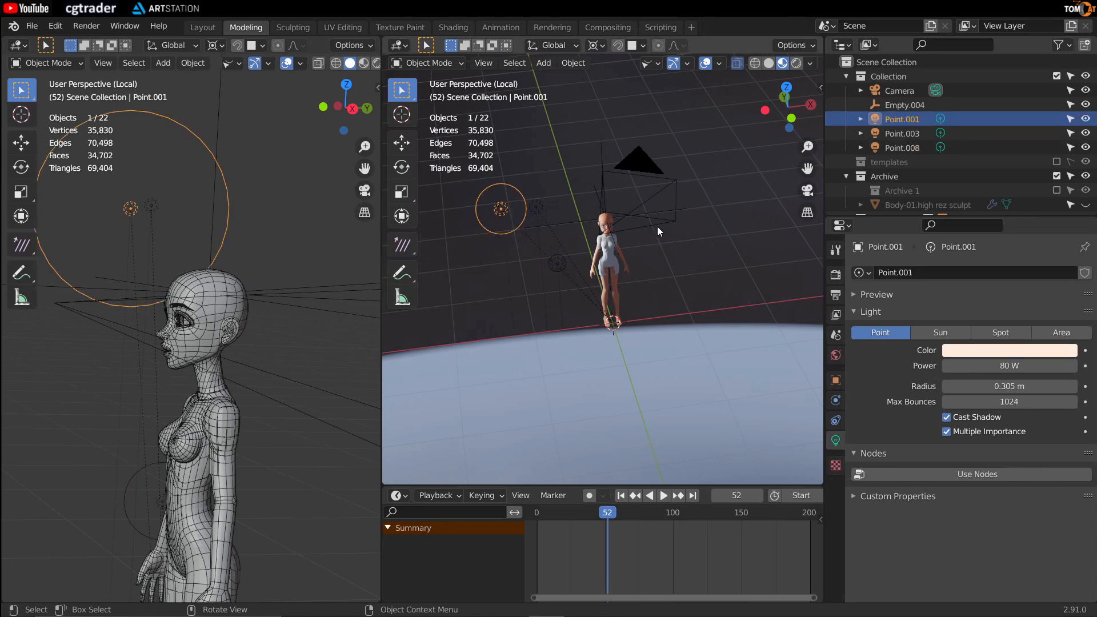
{"action": "middle_click_drag", "start_coordinate": [179, 288], "coordinate": [157, 315]}
{"action": "key", "text": "g"}
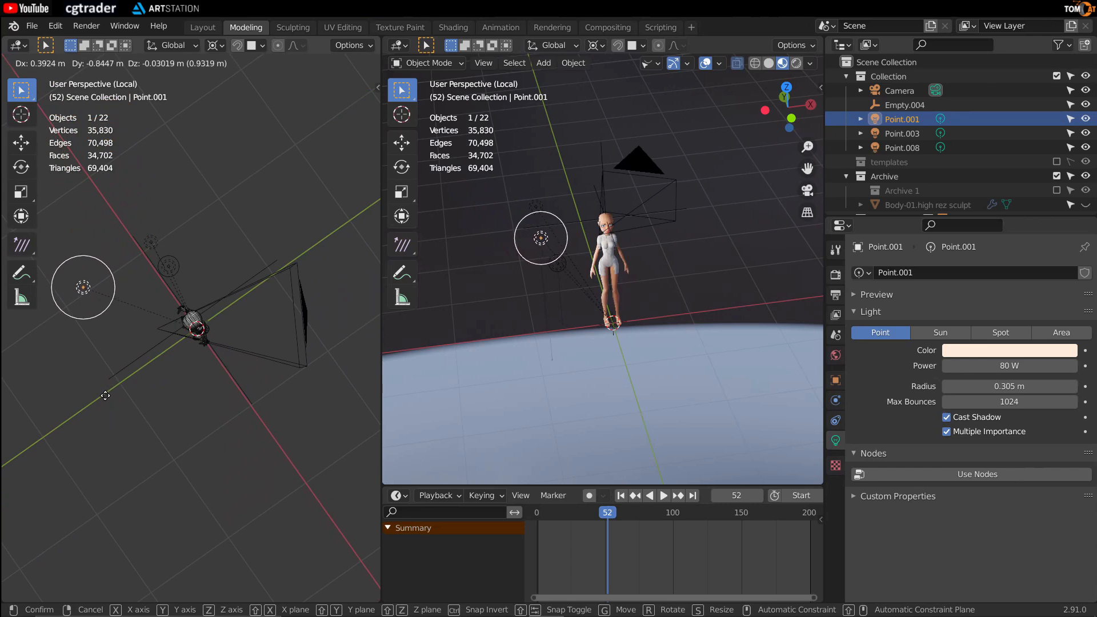
{"action": "left_click", "coordinate": [104, 421]}
{"action": "scroll", "coordinate": [540, 336], "scroll_direction": "up", "scroll_amount": 3}
{"action": "middle_click_drag", "start_coordinate": [541, 334], "coordinate": [537, 245]}
{"action": "scroll", "coordinate": [529, 218], "scroll_direction": "up", "scroll_amount": 2}
{"action": "key", "text": "z"}
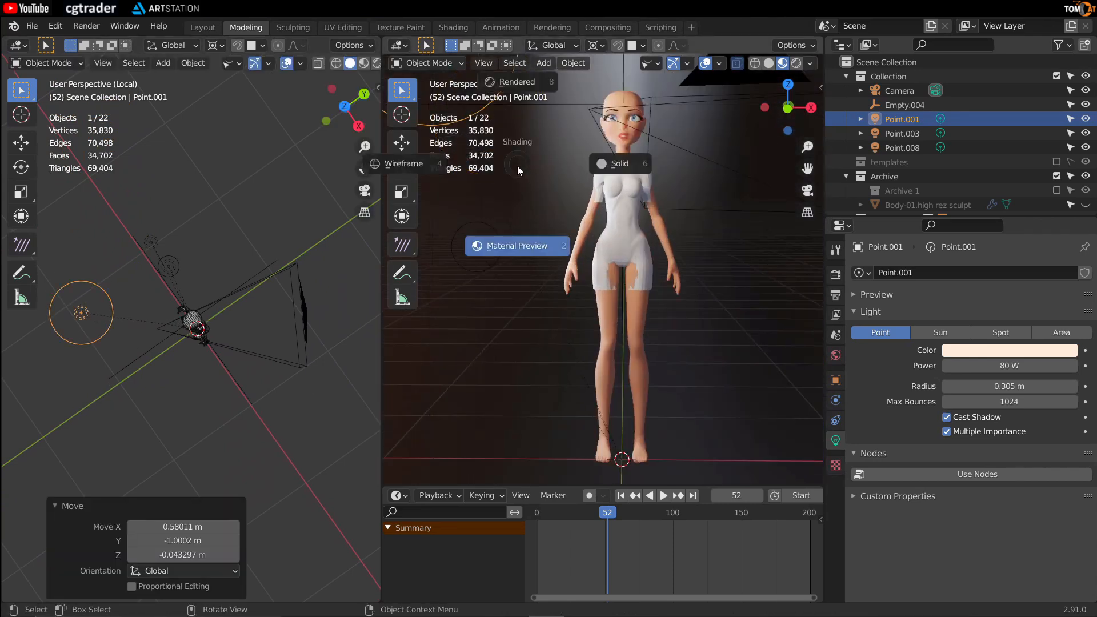
{"action": "left_click", "coordinate": [534, 246]}
{"action": "scroll", "coordinate": [550, 300], "scroll_direction": "up", "scroll_amount": 6}
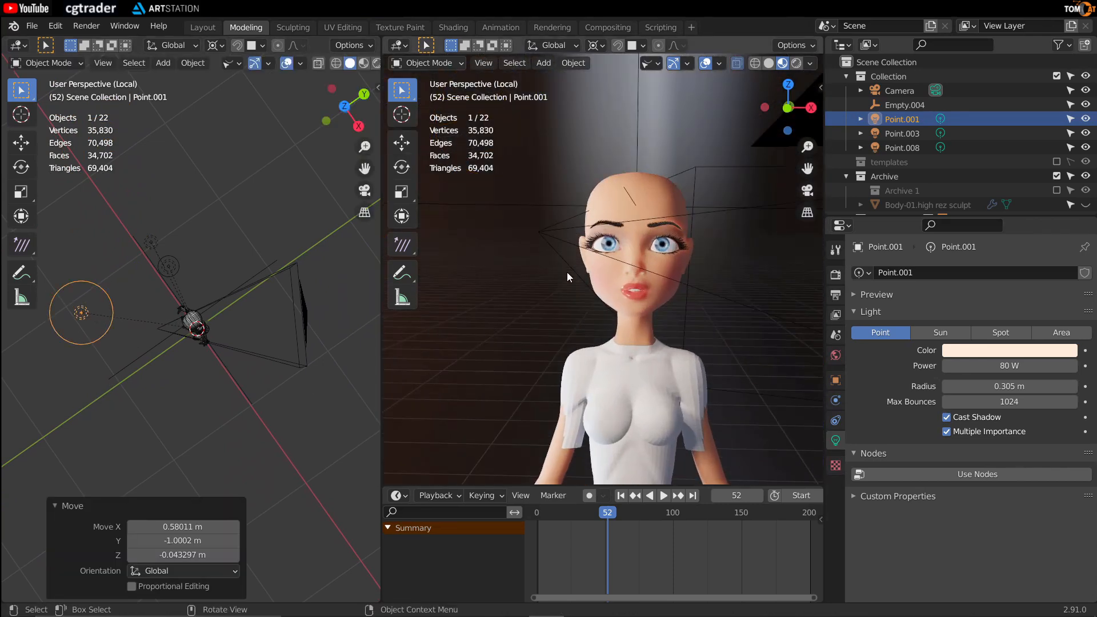
Hide the Point.003 and Point.008 lights and move Point.001 about 0.26 m along X and -0.25 m along Y.
{"action": "left_click_drag", "start_coordinate": [1086, 133], "coordinate": [1085, 148]}
{"action": "key", "text": "g"}
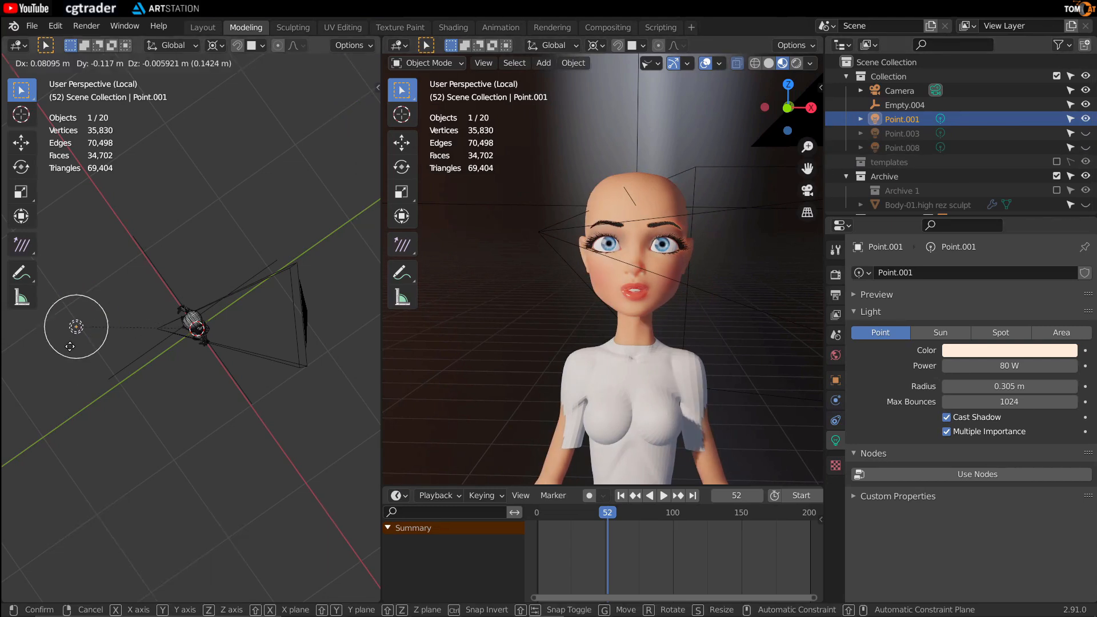
{"action": "left_click", "coordinate": [69, 369]}
Lighten the Point.001 light colour to a near-white warm tone and move the light about -0.23 m along Y.
{"action": "left_click", "coordinate": [976, 352]}
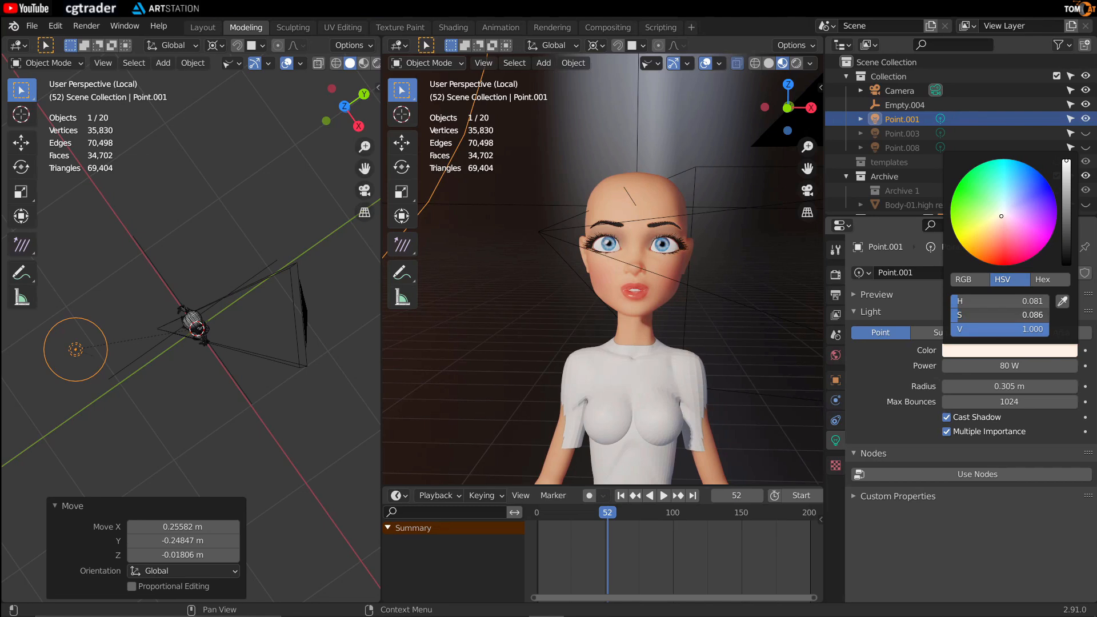
{"action": "left_click", "coordinate": [90, 369]}
{"action": "key", "text": "g"}
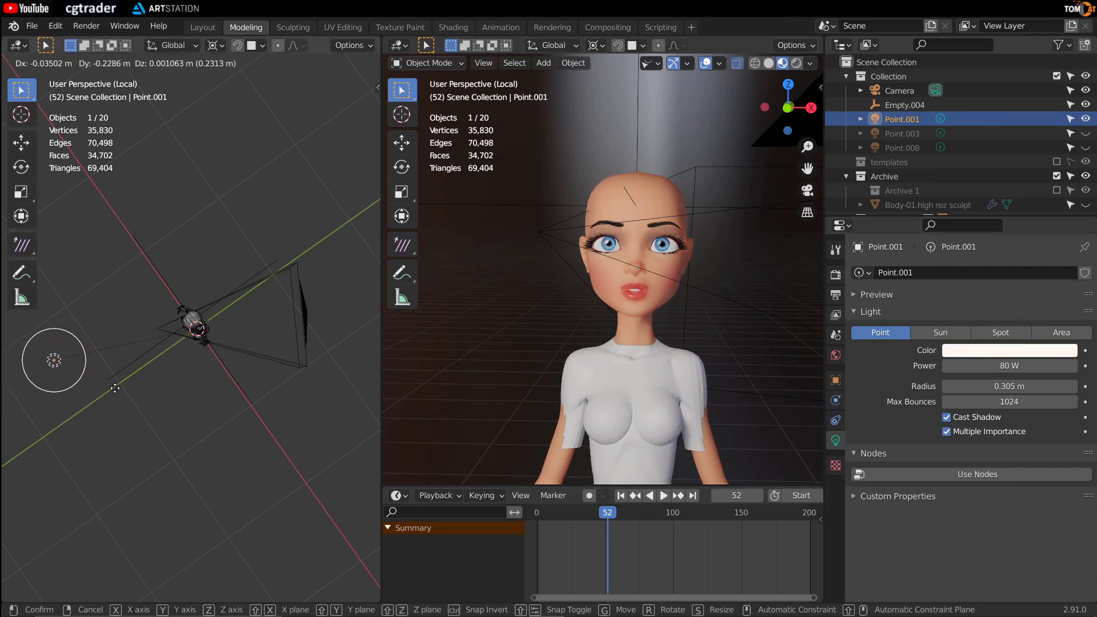
{"action": "left_click", "coordinate": [115, 388]}
Raise the Point.001 light by about 0.1 m, then by a further 0.35 m, above the character.
{"action": "key", "text": "g"}
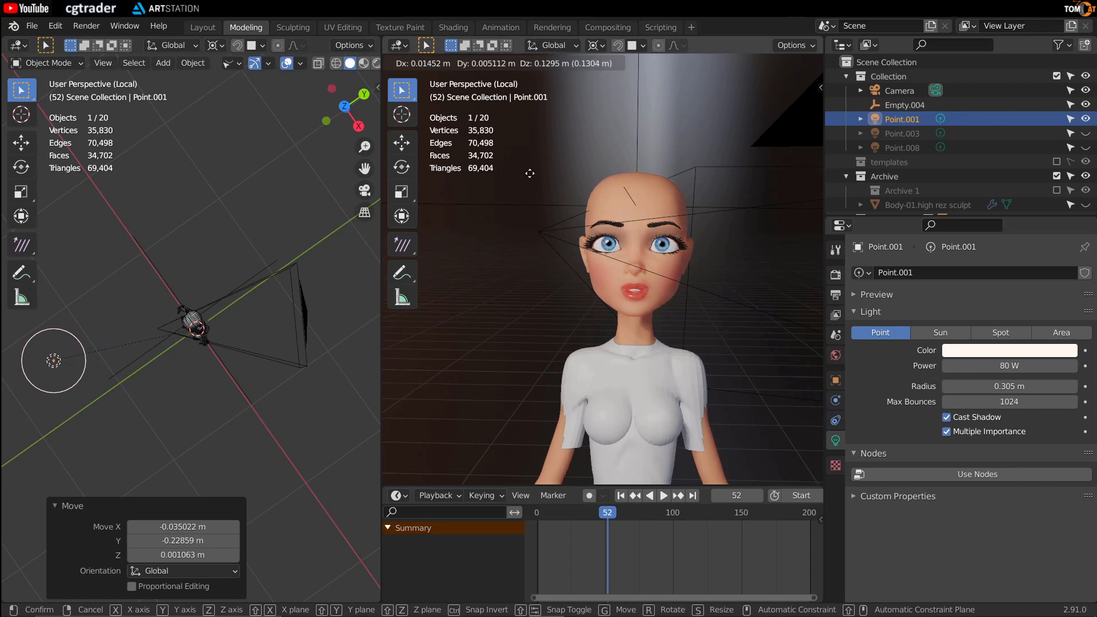
{"action": "left_click", "coordinate": [530, 173]}
{"action": "middle_click_drag", "start_coordinate": [161, 382], "coordinate": [136, 375]}
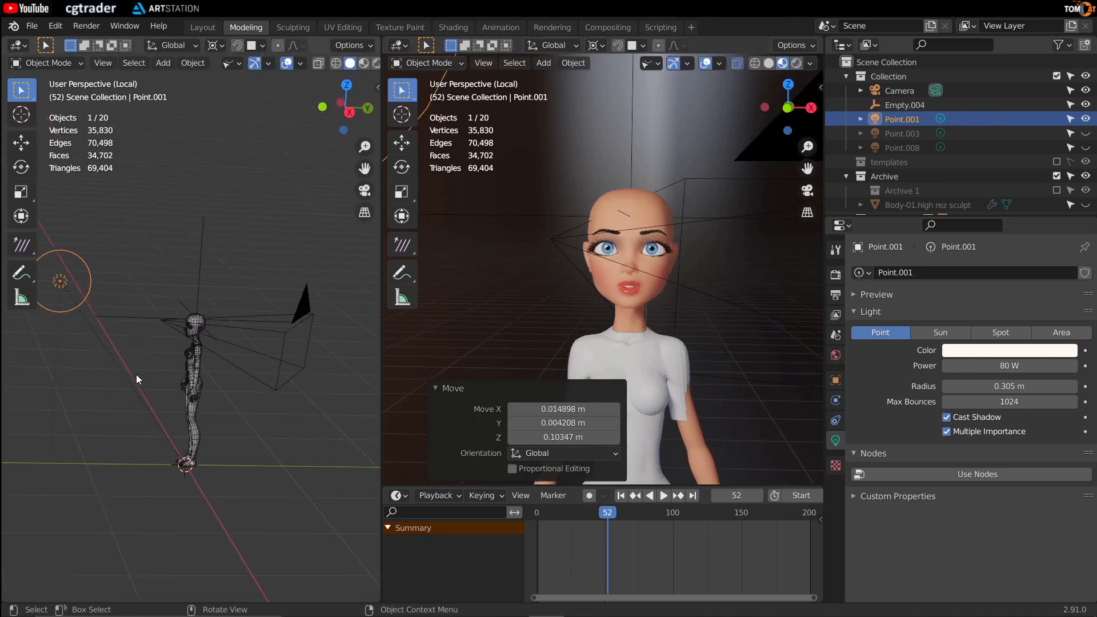
{"action": "key", "text": "g"}
{"action": "left_click", "coordinate": [143, 323]}
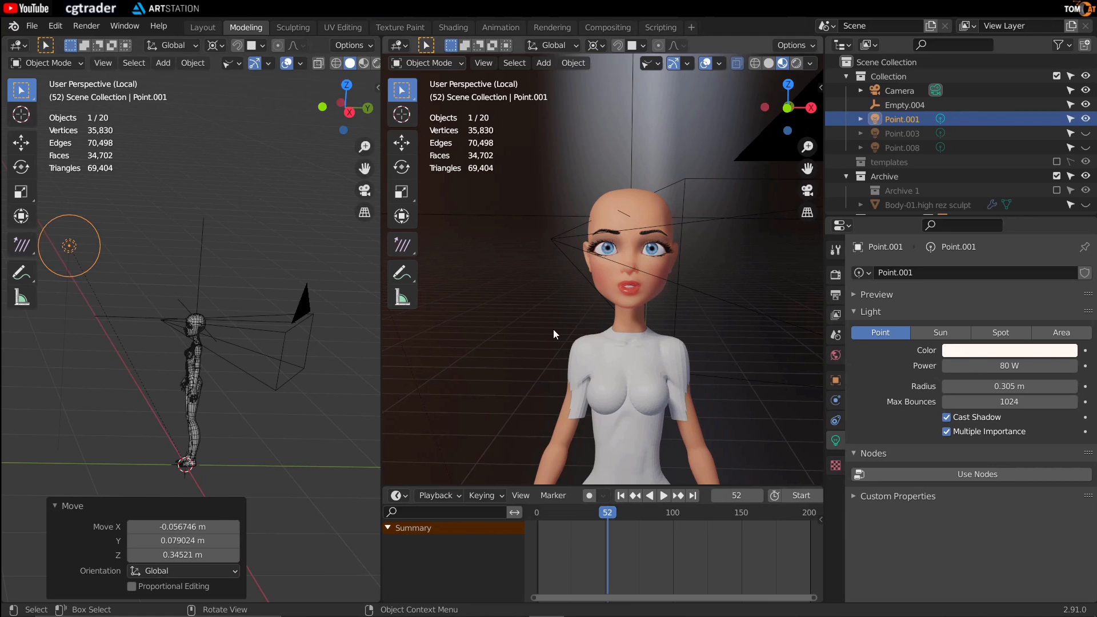
Unhide and select the Point.003 light and examine its position relative to the character from above.
{"action": "middle_click_drag", "start_coordinate": [104, 334], "coordinate": [240, 343]}
{"action": "left_click", "coordinate": [1086, 134]}
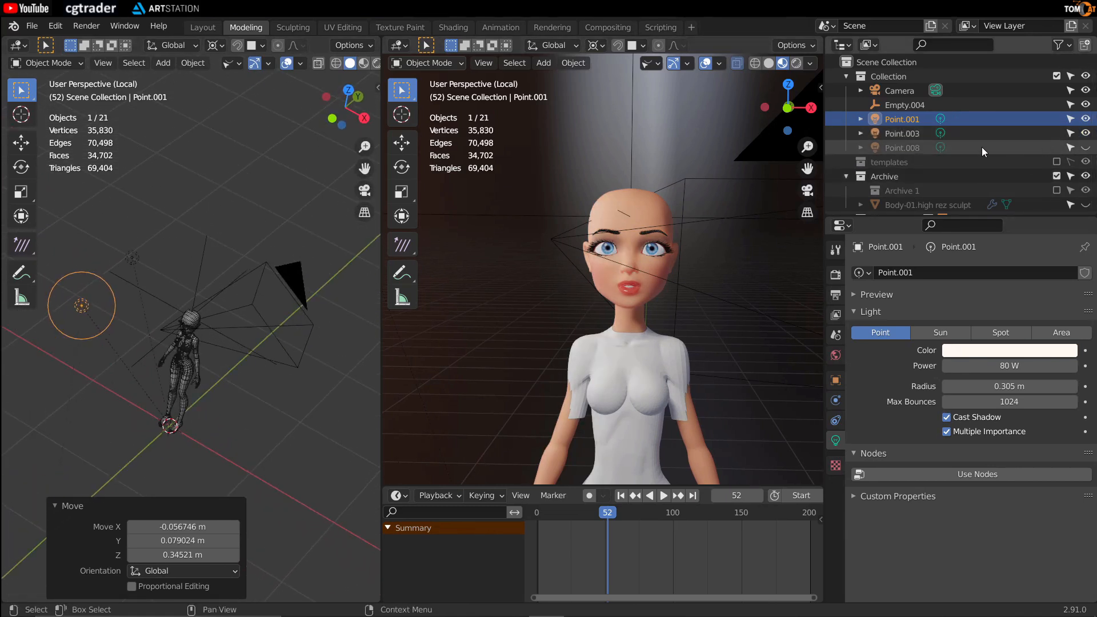
{"action": "left_click", "coordinate": [925, 135]}
{"action": "middle_click_drag", "start_coordinate": [176, 300], "coordinate": [155, 341]}
{"action": "middle_click_drag", "start_coordinate": [273, 352], "coordinate": [297, 338]}
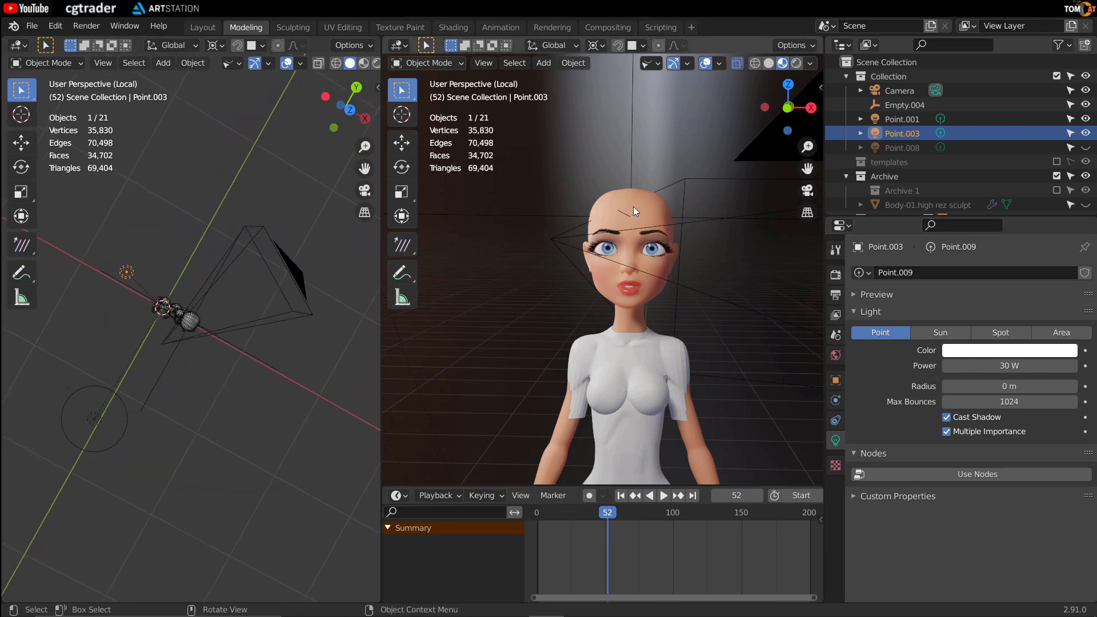
{"action": "scroll", "coordinate": [989, 146], "scroll_direction": "down", "scroll_amount": 4}
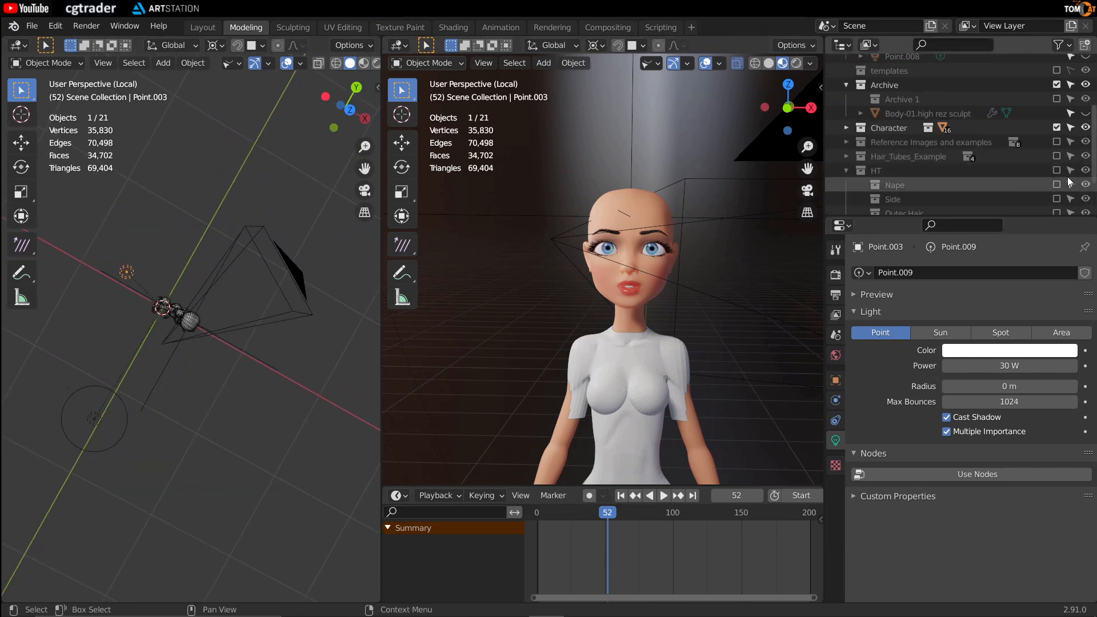
Enable the HT hair collection and reposition the Point.003 light over the character.
{"action": "left_click", "coordinate": [1055, 170]}
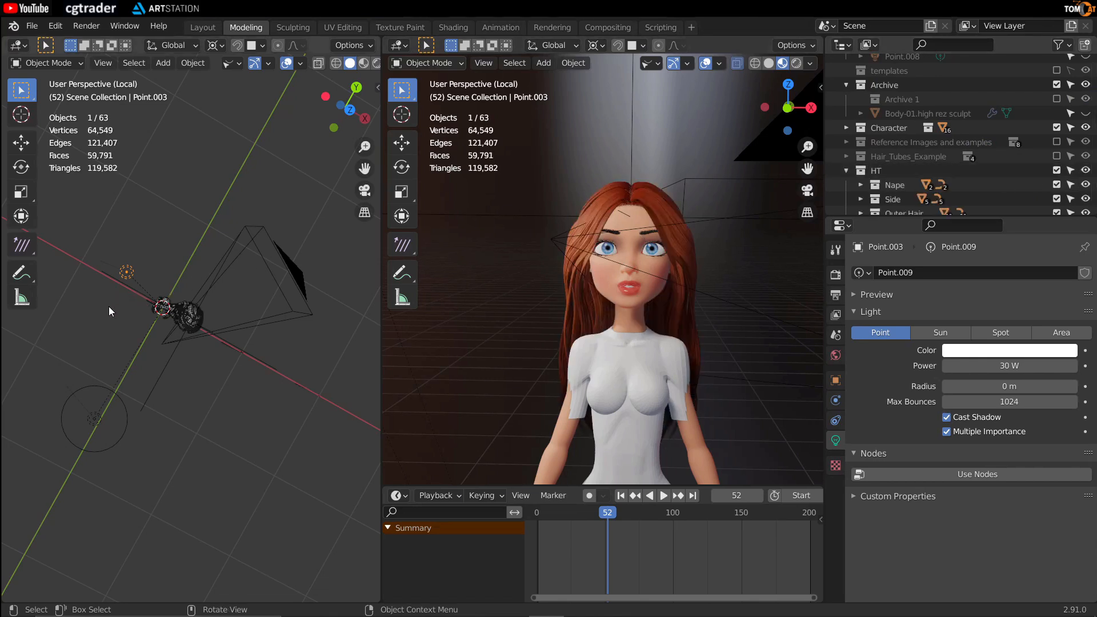
{"action": "key", "text": "g"}
{"action": "left_click", "coordinate": [189, 260]}
{"action": "middle_click_drag", "start_coordinate": [231, 375], "coordinate": [226, 297]}
{"action": "key", "text": "g"}
{"action": "middle_click_drag", "start_coordinate": [139, 282], "coordinate": [163, 253]}
{"action": "left_click", "coordinate": [163, 352]}
Set the Point.003 power to 100 W, raise the light about 0.39 m, then move it about -0.25 m along X and -0.15 m along Z.
{"action": "scroll", "coordinate": [163, 352], "scroll_direction": "up", "scroll_amount": 2}
{"action": "key", "text": "g"}
{"action": "left_click", "coordinate": [145, 286]}
{"action": "key", "text": "g"}
{"action": "left_click", "coordinate": [164, 246]}
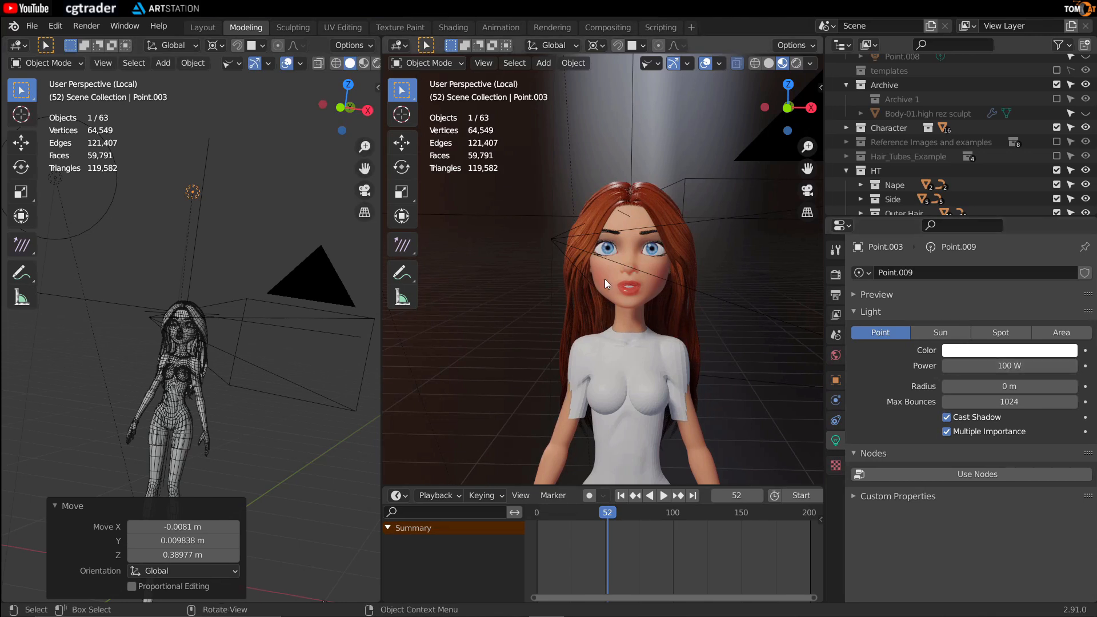
{"action": "key", "text": "g"}
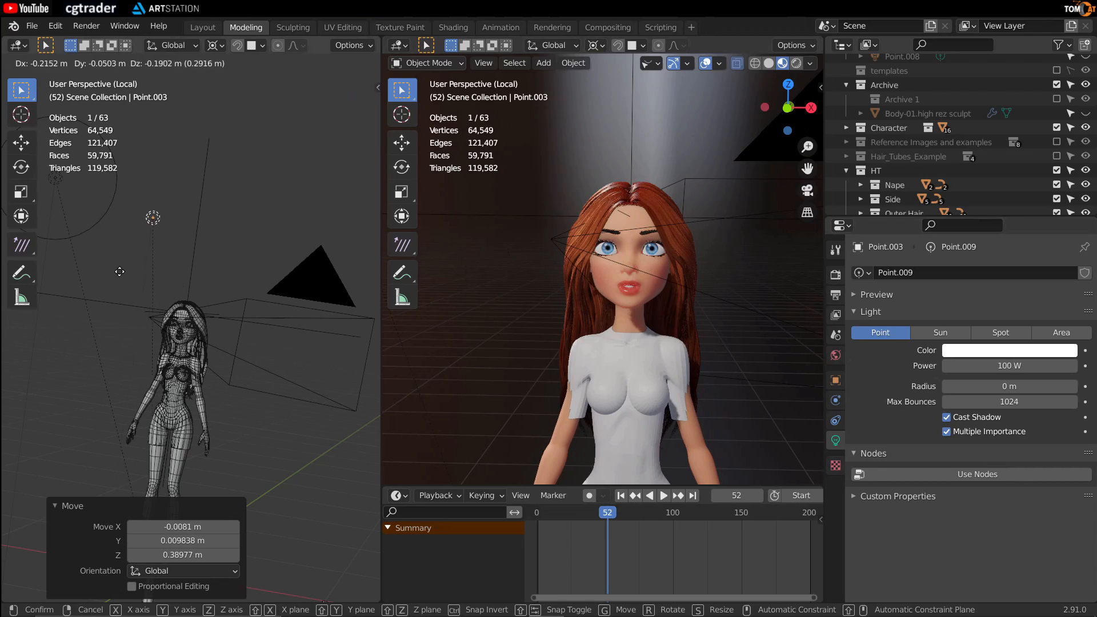
{"action": "left_click", "coordinate": [117, 262]}
{"action": "middle_click_drag", "start_coordinate": [167, 260], "coordinate": [160, 286]}
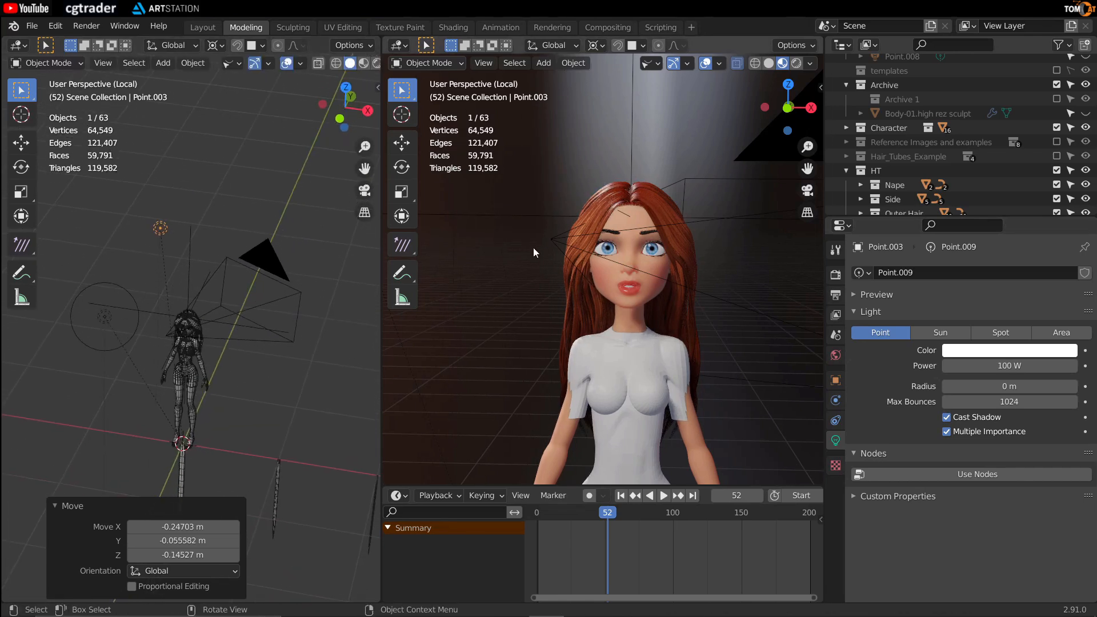
Unhide the Point.008 light and move it about 1.22 m along X, 0.15 m along Y and -0.16 m along Z.
{"action": "scroll", "coordinate": [998, 142], "scroll_direction": "up", "scroll_amount": 6}
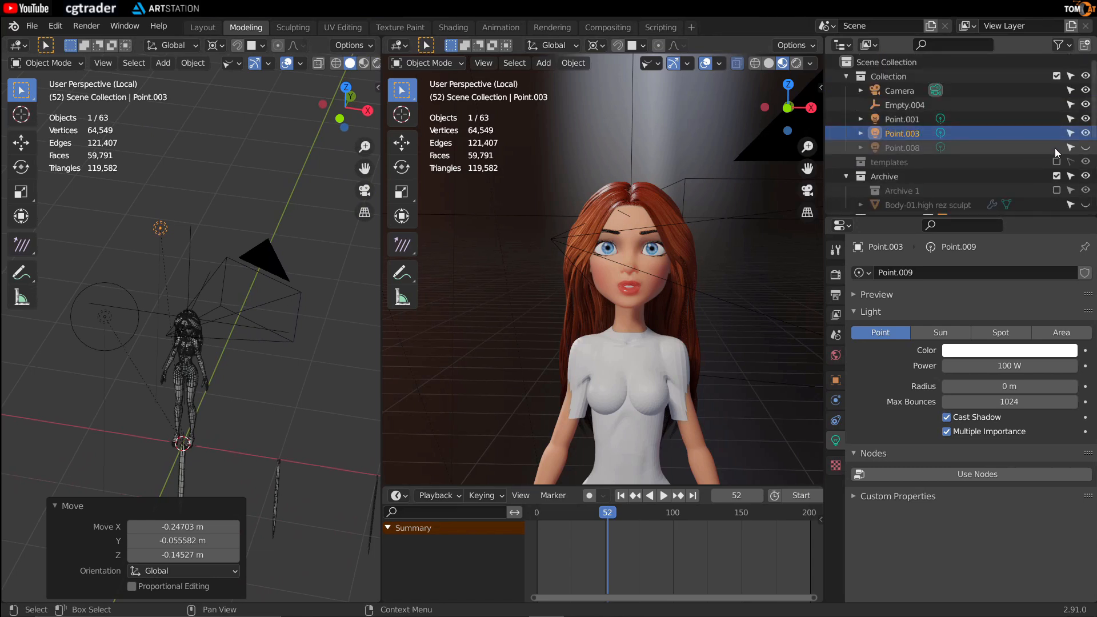
{"action": "left_click", "coordinate": [1086, 147]}
{"action": "left_click", "coordinate": [920, 151]}
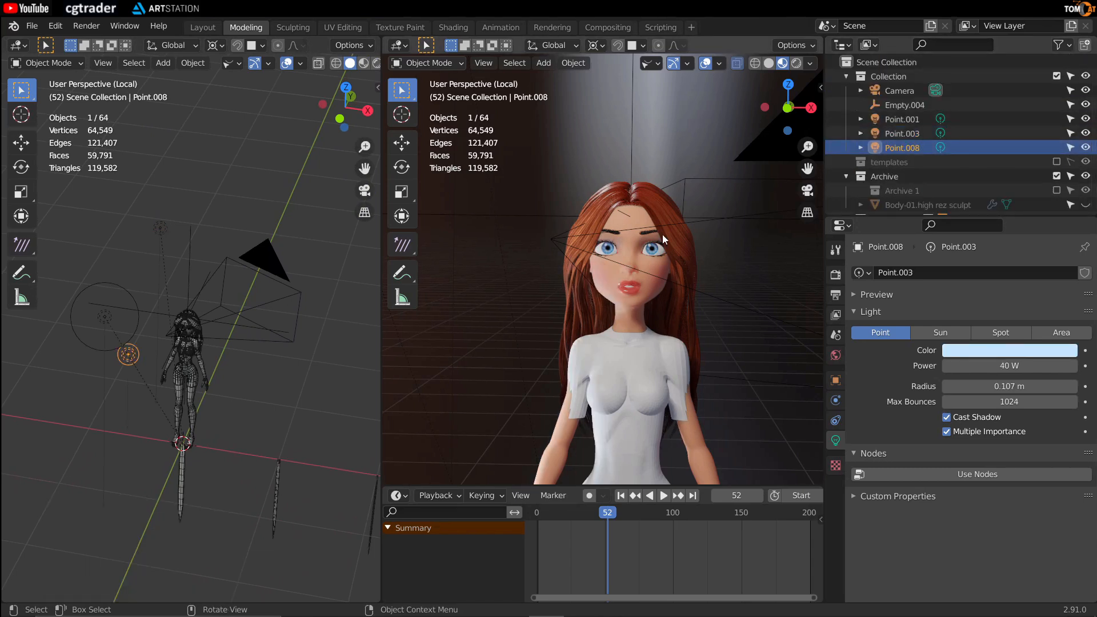
{"action": "middle_click_drag", "start_coordinate": [118, 325], "coordinate": [118, 380]}
{"action": "key", "text": "g"}
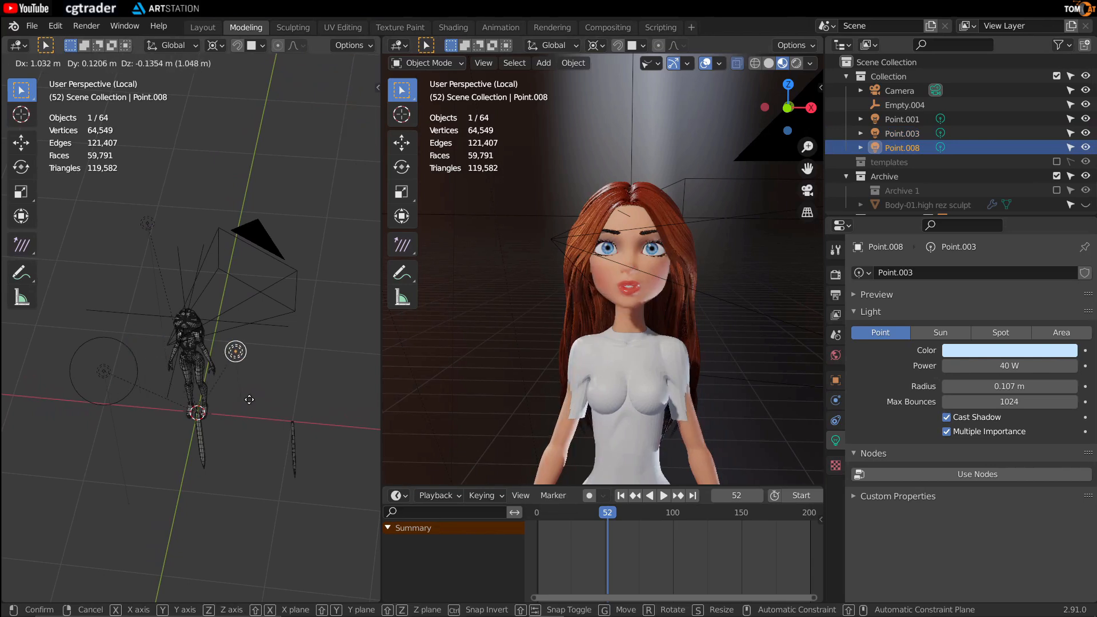
{"action": "left_click", "coordinate": [244, 396]}
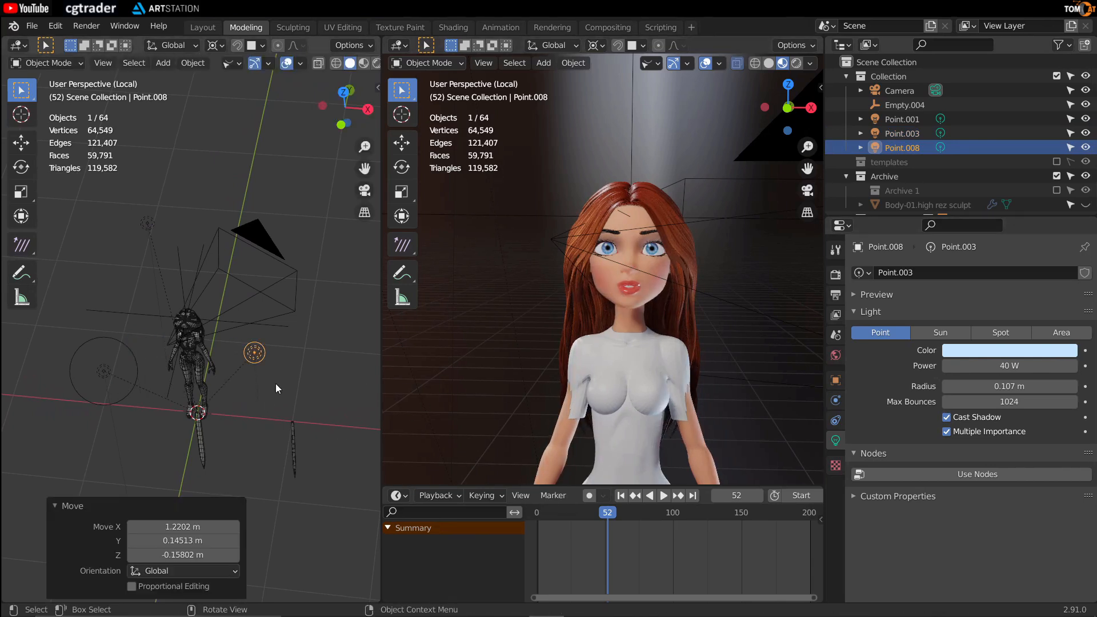
{"action": "middle_click_drag", "start_coordinate": [244, 398], "coordinate": [255, 372]}
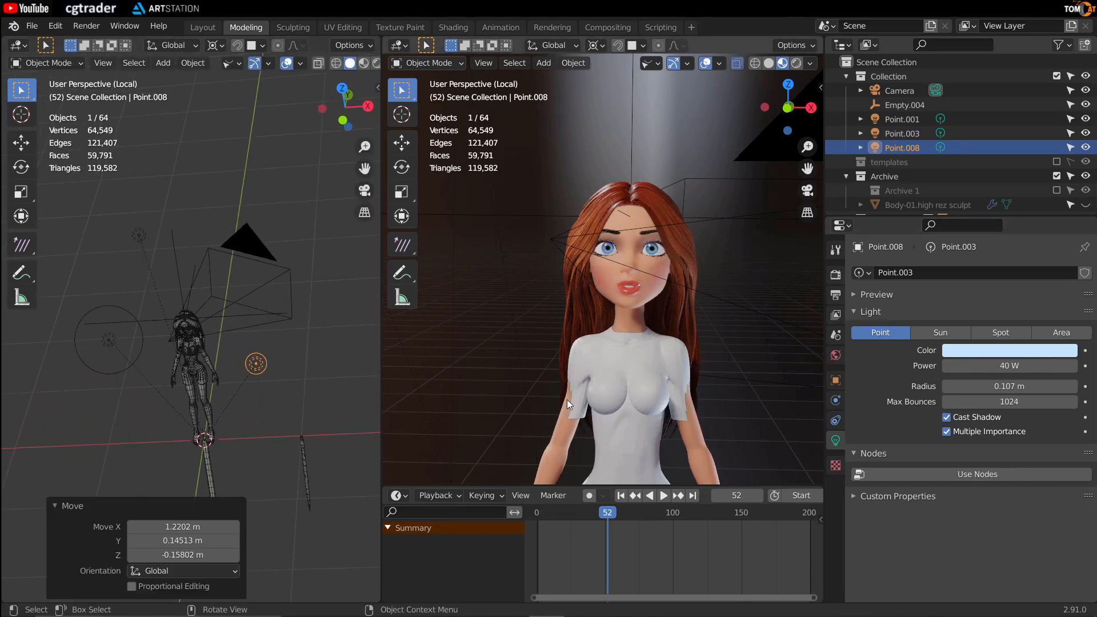
Move the Point.008 light about 0.1 m further along X, then adjust its position from the character's side.
{"action": "key", "text": "g"}
{"action": "left_click", "coordinate": [325, 383]}
{"action": "middle_click_drag", "start_coordinate": [328, 383], "coordinate": [171, 365]}
{"action": "key", "text": "g"}
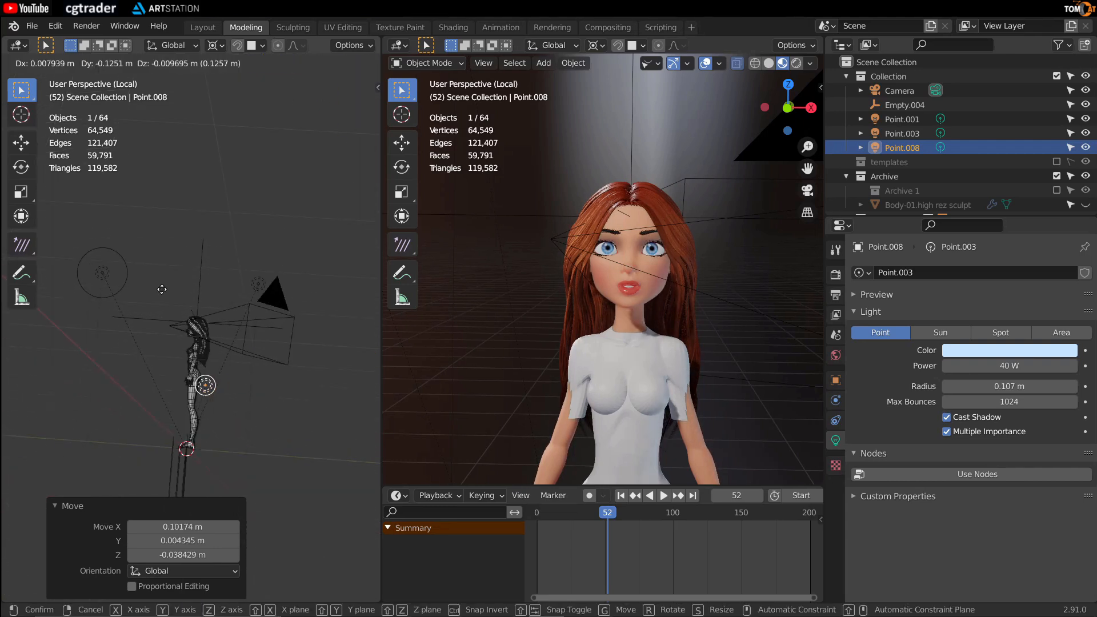
{"action": "left_click", "coordinate": [171, 297]}
{"action": "middle_click_drag", "start_coordinate": [171, 297], "coordinate": [208, 306]}
Set the Point.001 light's power to 90 W and move it about -0.40 m along X and -0.11 m along Z.
{"action": "scroll", "coordinate": [542, 305], "scroll_direction": "up", "scroll_amount": 3}
{"action": "middle_click_drag", "start_coordinate": [543, 305], "coordinate": [547, 300]}
{"action": "left_click", "coordinate": [96, 274]}
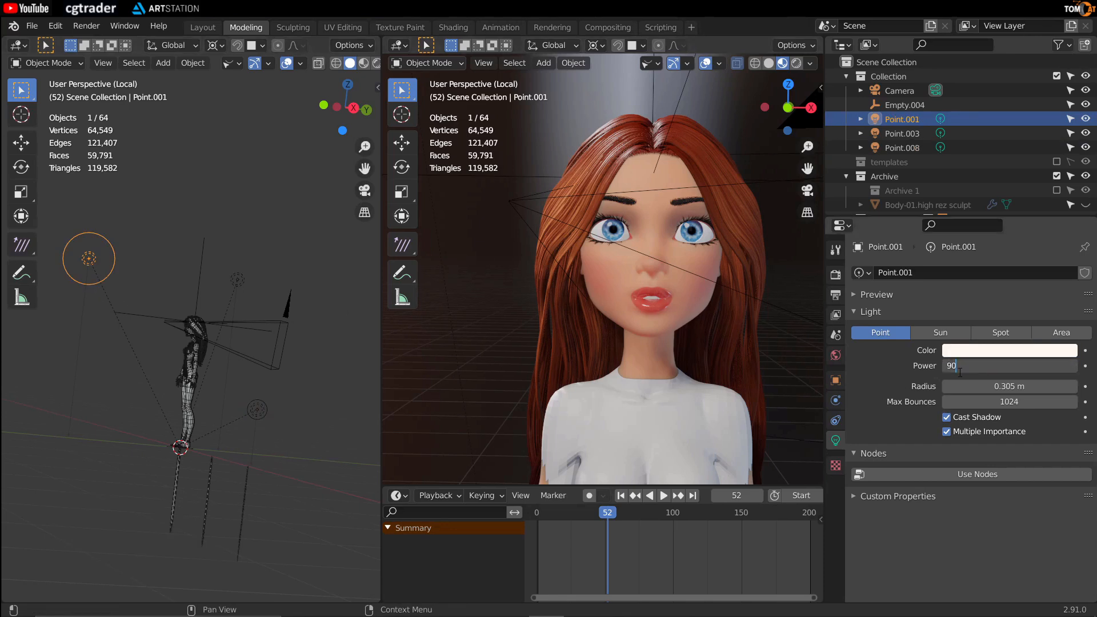
{"action": "middle_click_drag", "start_coordinate": [573, 217], "coordinate": [564, 222]}
{"action": "middle_click_drag", "start_coordinate": [123, 292], "coordinate": [214, 358]}
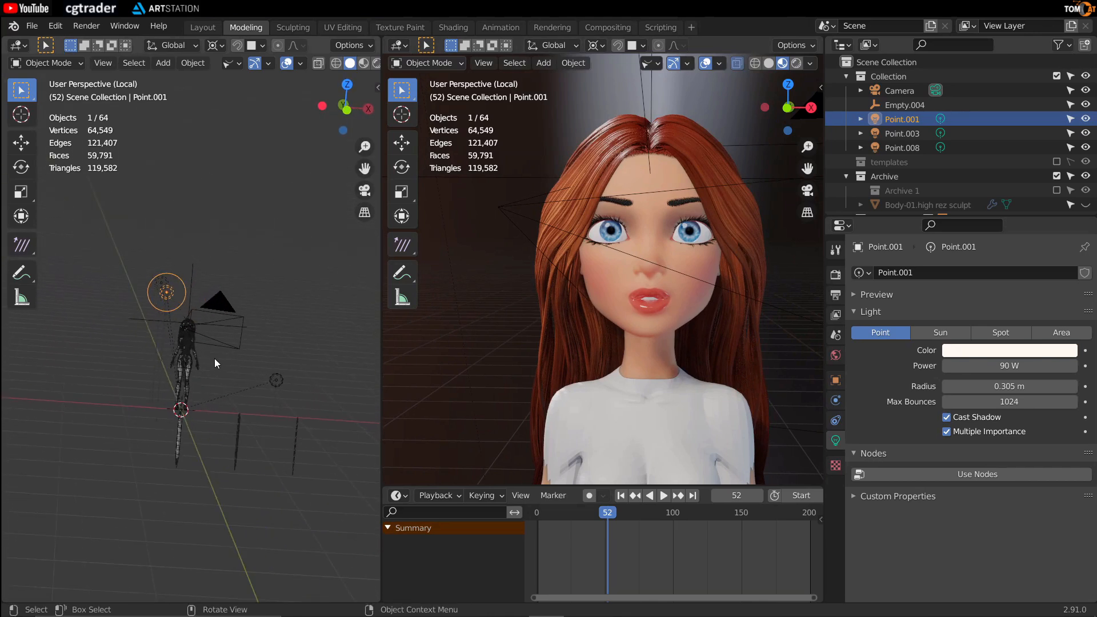
{"action": "key", "text": "g"}
{"action": "left_click", "coordinate": [170, 357]}
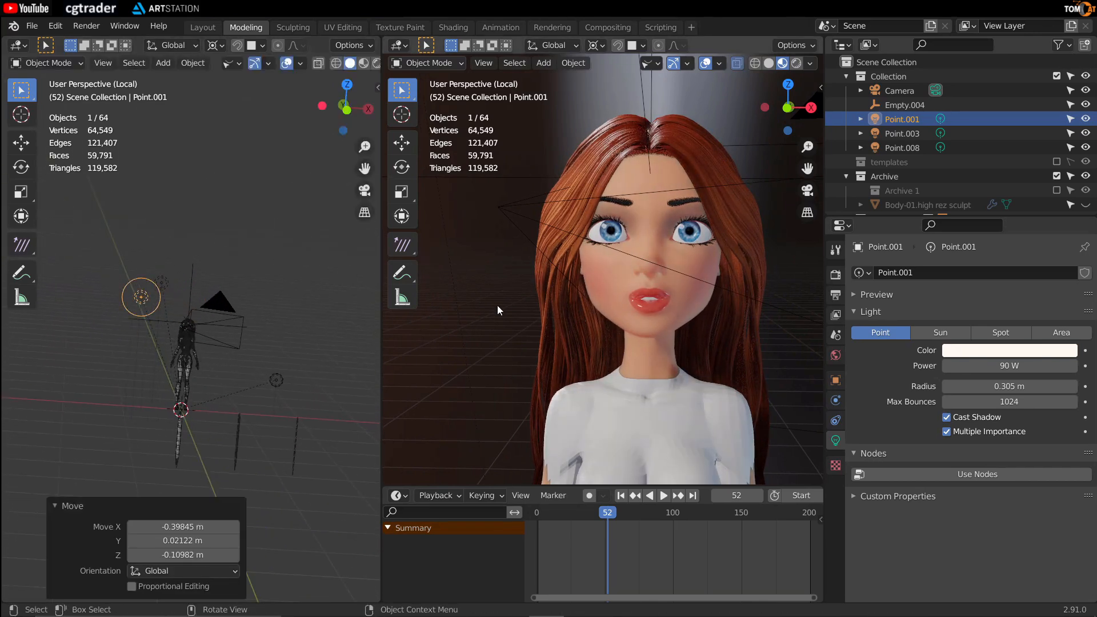
{"action": "scroll", "coordinate": [629, 284], "scroll_direction": "up", "scroll_amount": 2}
{"action": "scroll", "coordinate": [577, 259], "scroll_direction": "up", "scroll_amount": 3}
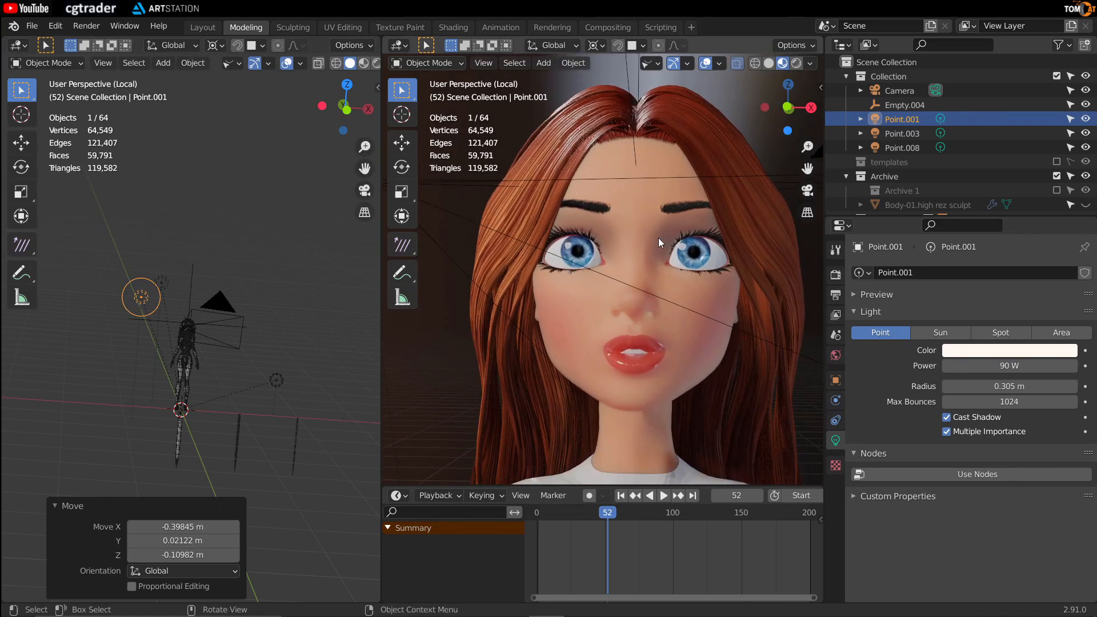
{"action": "left_click", "coordinate": [811, 64]}
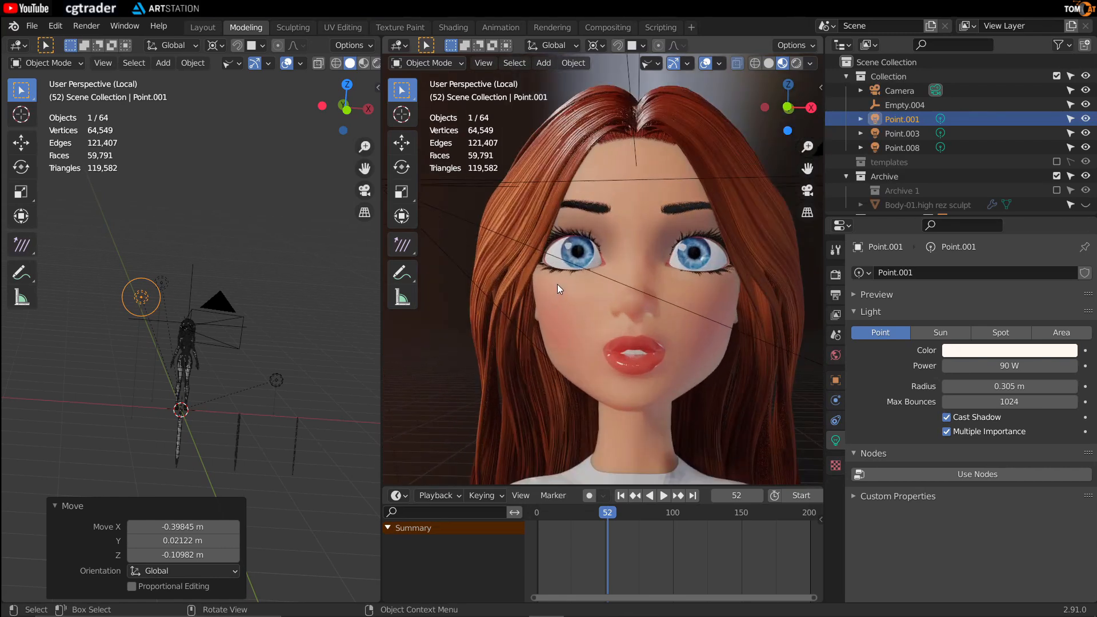
Widen the shaded viewport, locate the stray strand objects below the character and disable the Strands collection.
{"action": "scroll", "coordinate": [557, 283], "scroll_direction": "down", "scroll_amount": 1}
{"action": "left_click_drag", "start_coordinate": [383, 391], "coordinate": [330, 392]}
{"action": "scroll", "coordinate": [542, 300], "scroll_direction": "down", "scroll_amount": 2}
{"action": "scroll", "coordinate": [542, 300], "scroll_direction": "up", "scroll_amount": 2}
{"action": "left_click", "coordinate": [959, 165]}
{"action": "key", "text": "KP_Decimal"}
{"action": "key", "text": "KP_Decimal"}
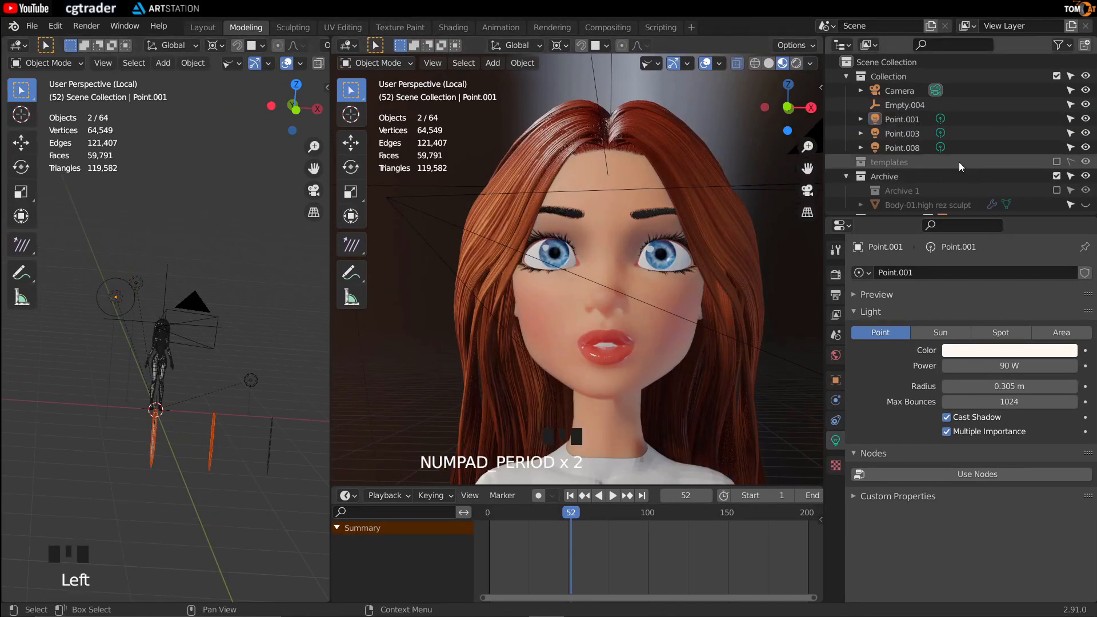
{"action": "scroll", "coordinate": [960, 166], "scroll_direction": "down", "scroll_amount": 2}
{"action": "left_click", "coordinate": [215, 445]}
{"action": "key", "text": "KP_Decimal"}
{"action": "left_click", "coordinate": [1057, 88]}
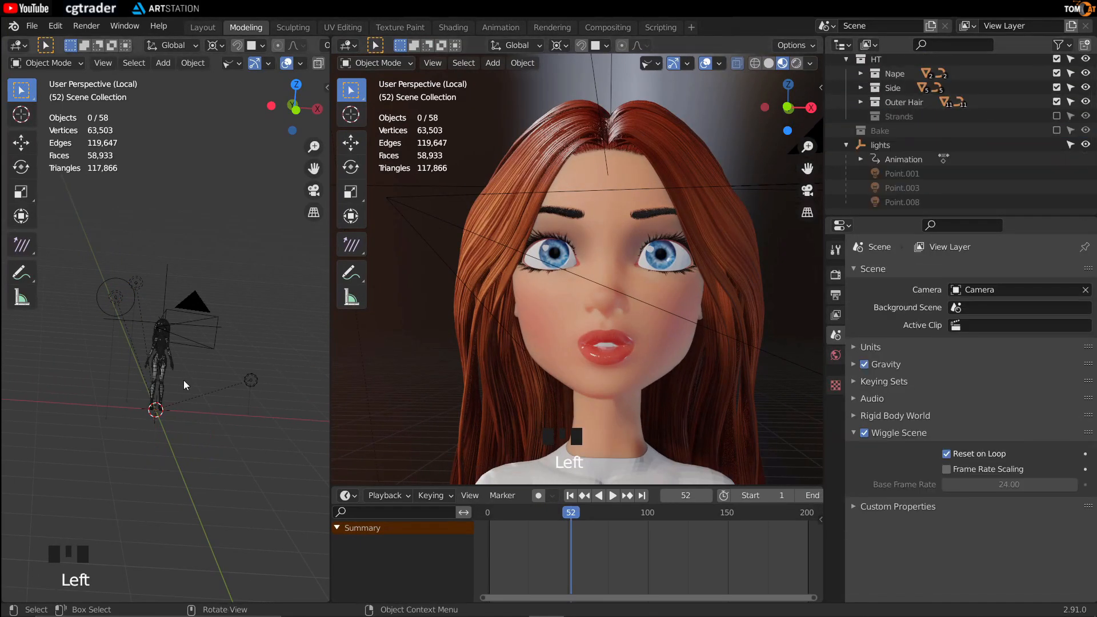
Shrink the timeline to give the shaded viewport more height and frame the character's right eye up close.
{"action": "scroll", "coordinate": [488, 297], "scroll_direction": "up", "scroll_amount": 3}
{"action": "mouse_move", "coordinate": [488, 297]}
{"action": "middle_mouse_down"}
{"action": "mouse_move", "coordinate": [509, 294]}
{"action": "mouse_move", "coordinate": [495, 300]}
{"action": "middle_mouse_up"}
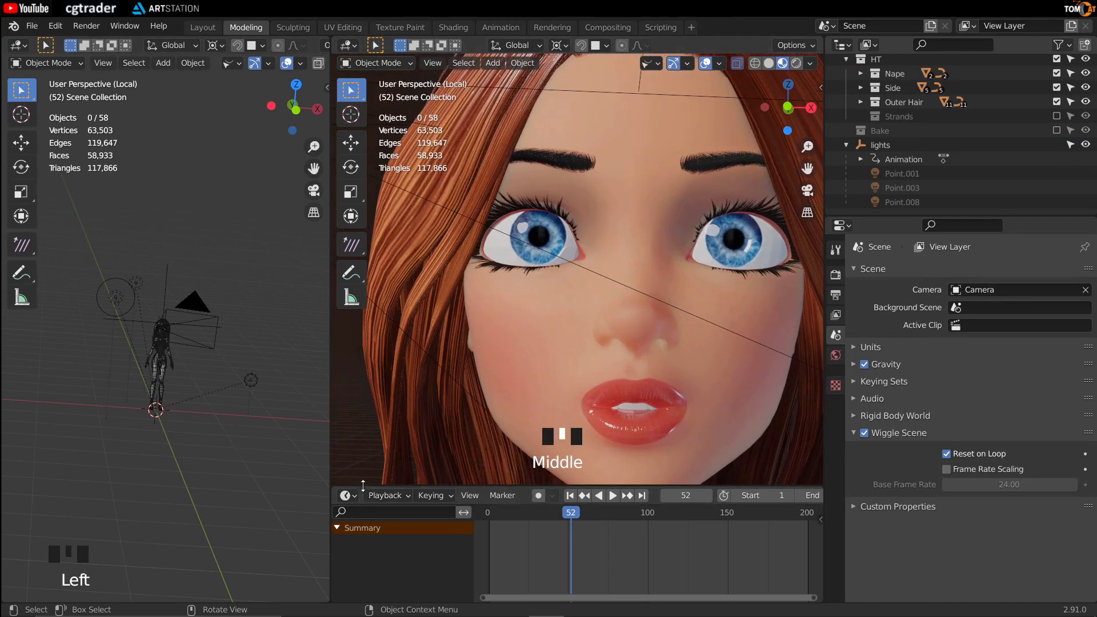
{"action": "left_click_drag", "start_coordinate": [363, 488], "coordinate": [402, 554]}
{"action": "middle_click_drag", "start_coordinate": [490, 326], "coordinate": [514, 323]}
{"action": "scroll", "coordinate": [502, 297], "scroll_direction": "up", "scroll_amount": 2}
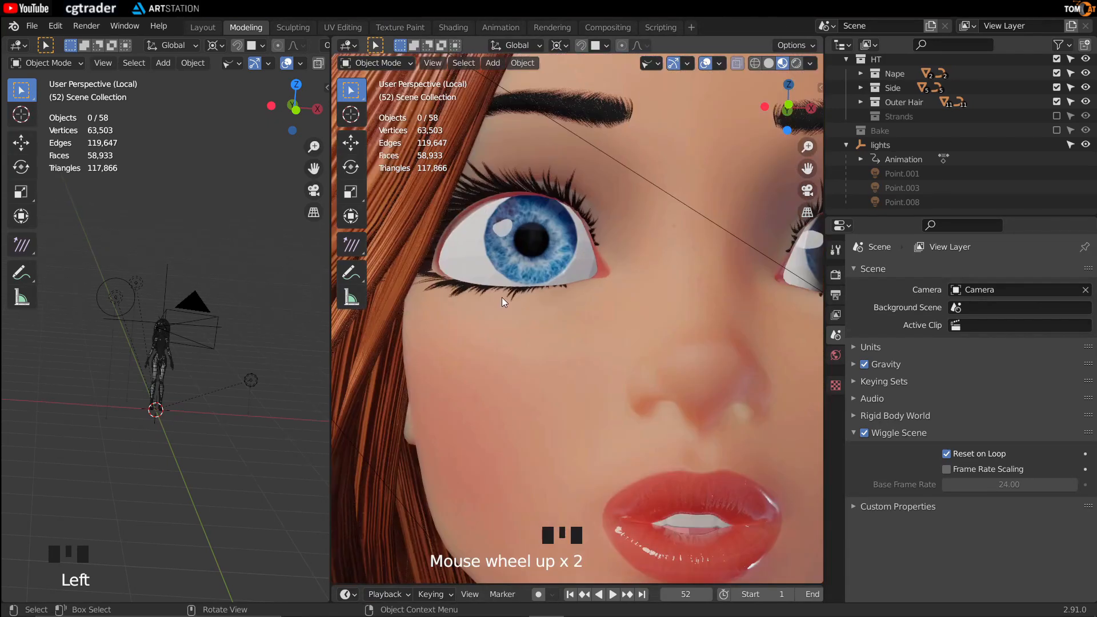
{"action": "middle_click_drag", "start_coordinate": [506, 277], "coordinate": [522, 234]}
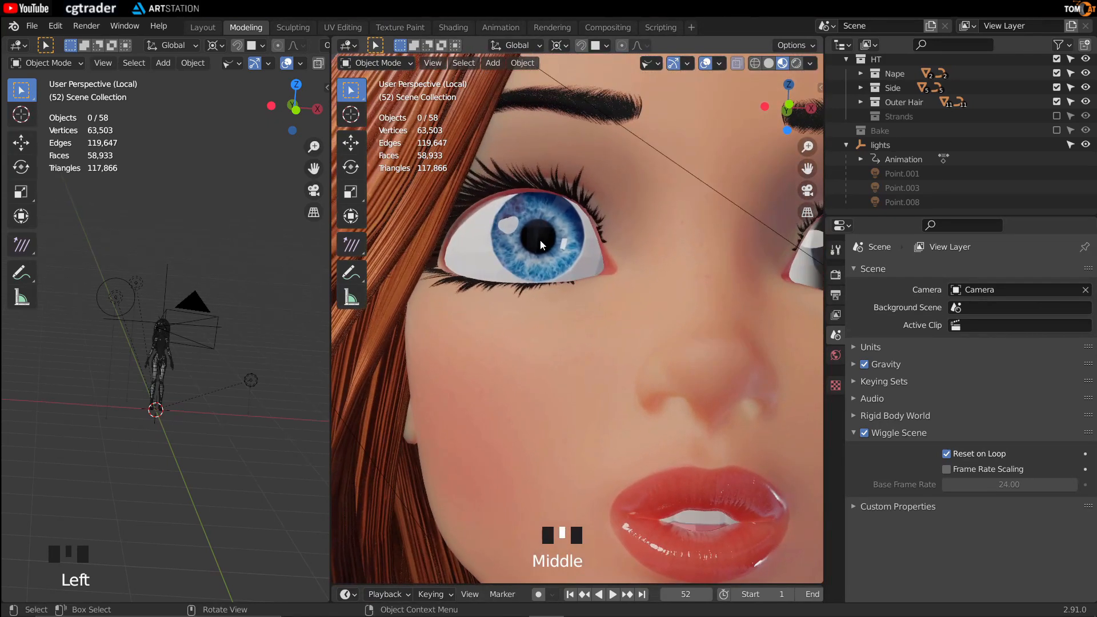
Locate the eye meshes in the scene hierarchy, then select Eye_L_Color and Eye_L_Color.001 and isolate them.
{"action": "left_click", "coordinate": [502, 250]}
{"action": "key", "text": "KP_Decimal"}
{"action": "middle_click_drag", "start_coordinate": [505, 256], "coordinate": [687, 330]}
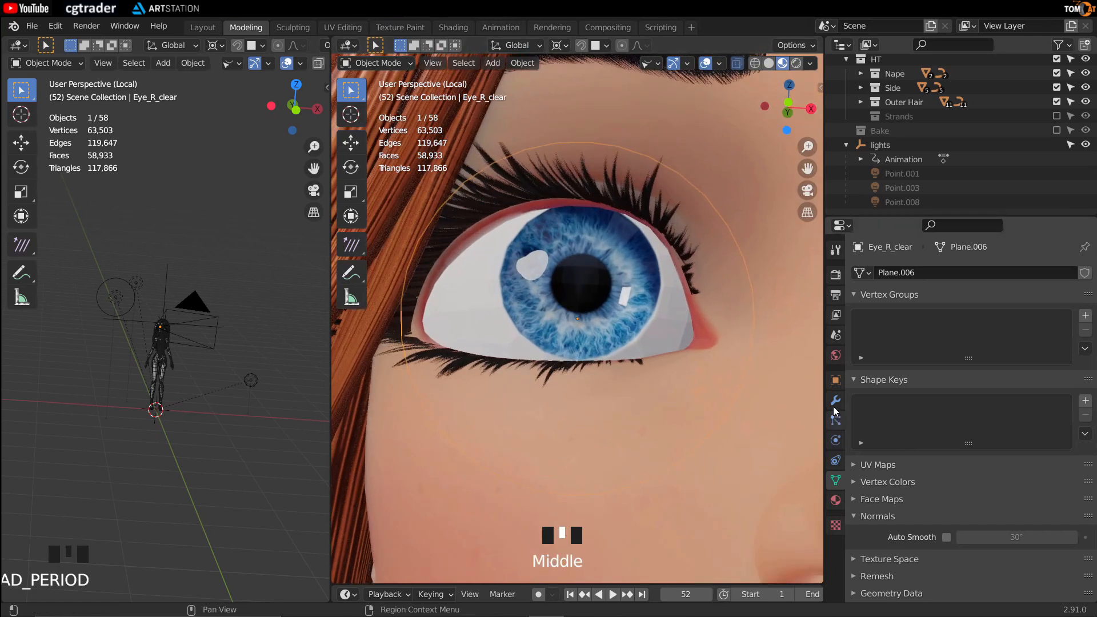
{"action": "key", "text": "KP_Decimal"}
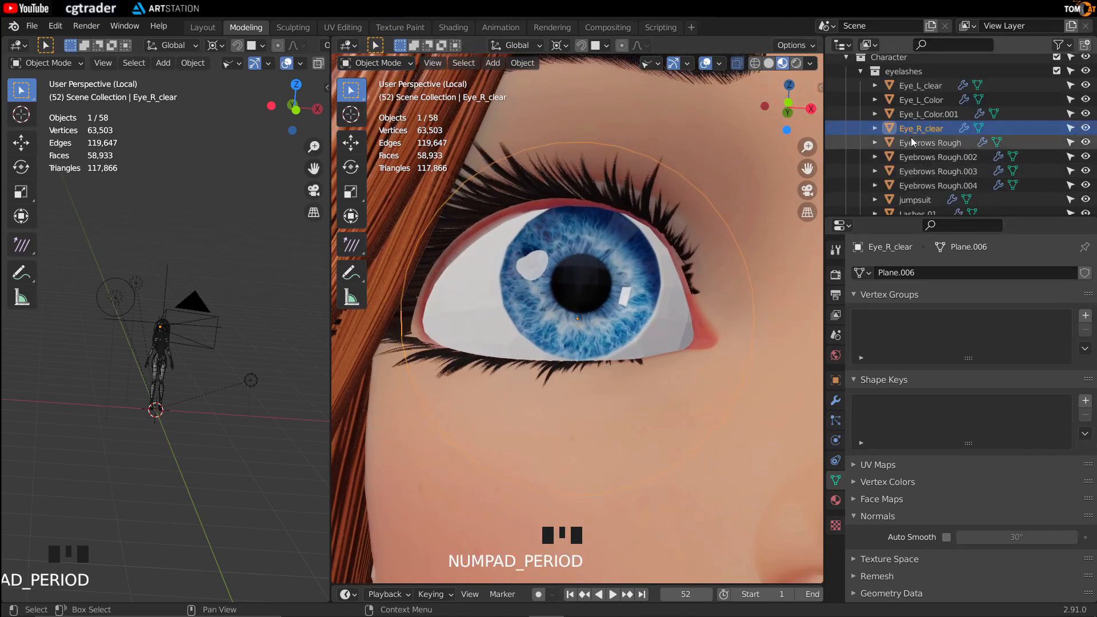
{"action": "left_click", "coordinate": [910, 99]}
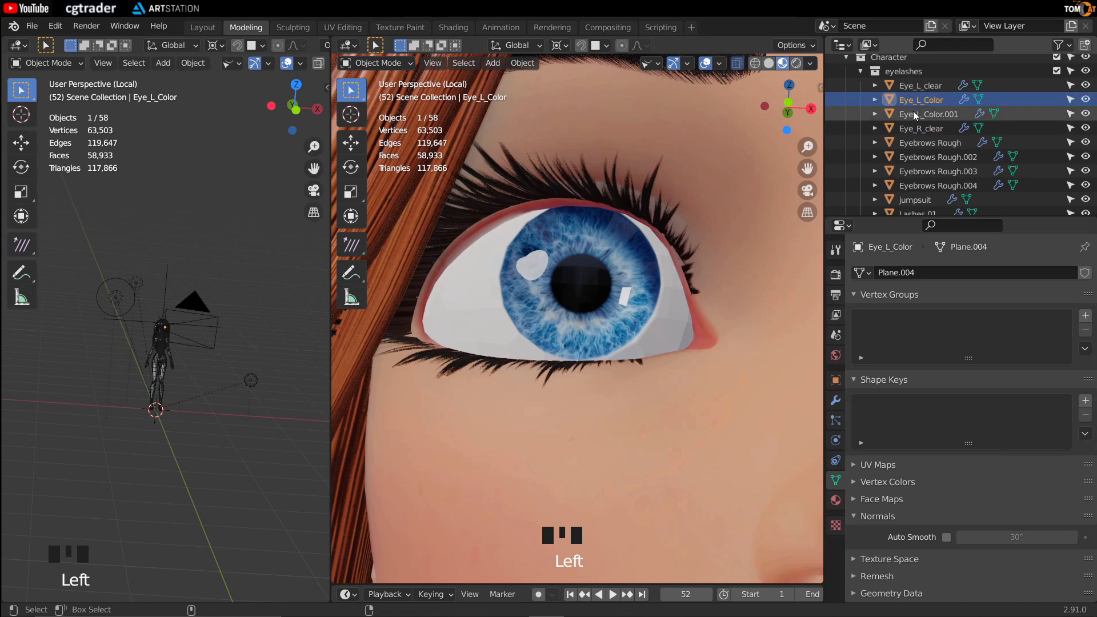
{"action": "left_click", "coordinate": [913, 113], "text": "ctrl"}
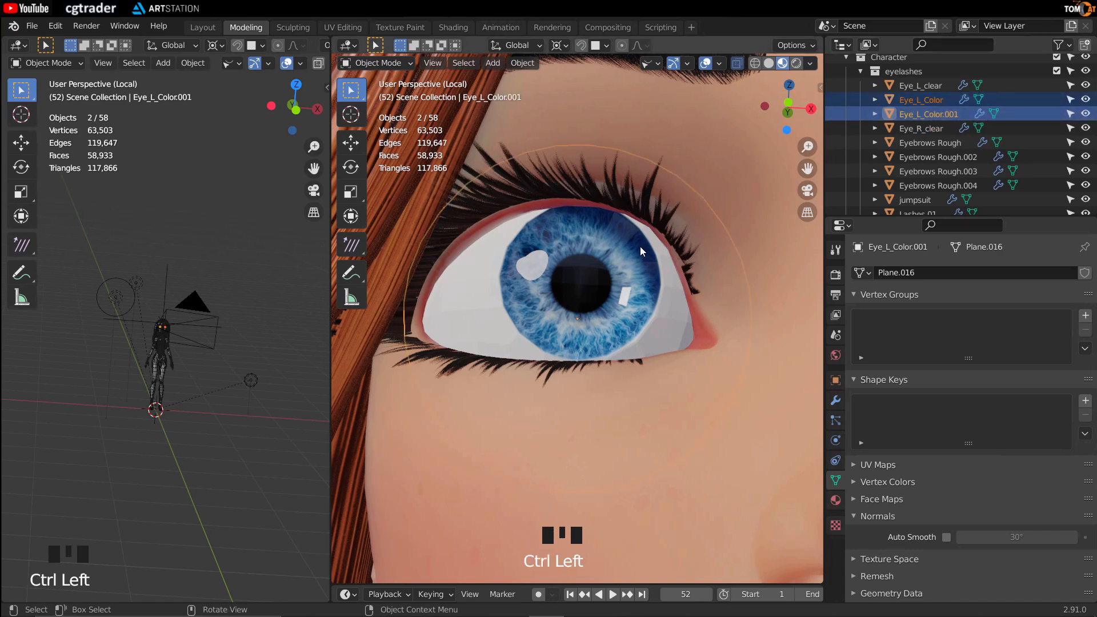
{"action": "key", "text": "slash"}
{"action": "key", "text": "slash"}
{"action": "middle_click_drag", "start_coordinate": [597, 276], "coordinate": [614, 382]}
Apply Shade Smooth to all faces of the two eye colour meshes.
{"action": "key", "text": "Tab"}
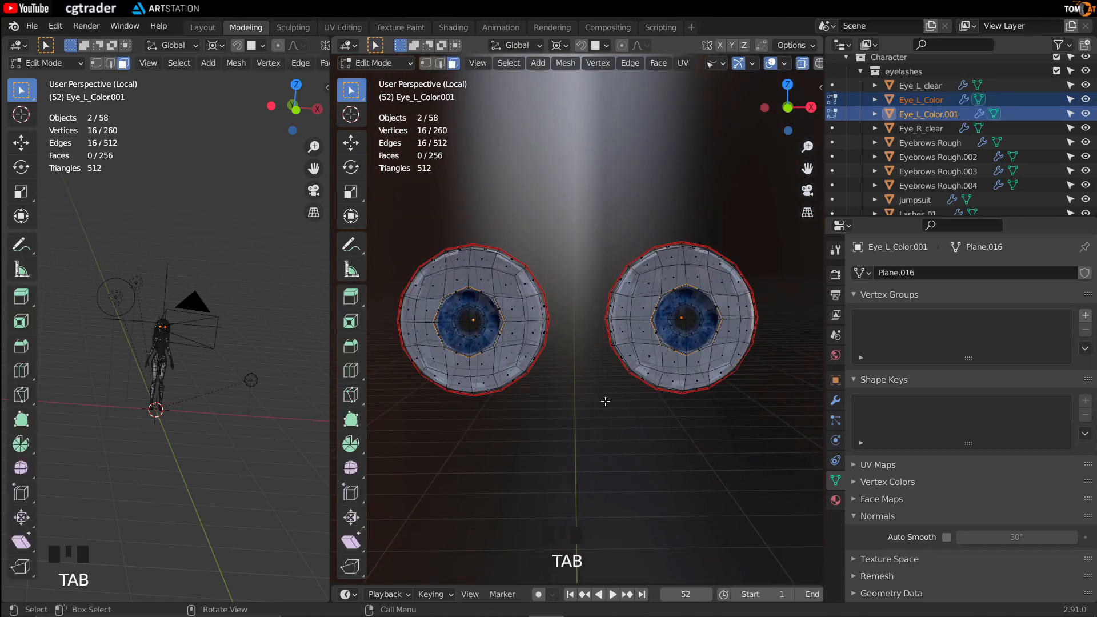
{"action": "key", "text": "a"}
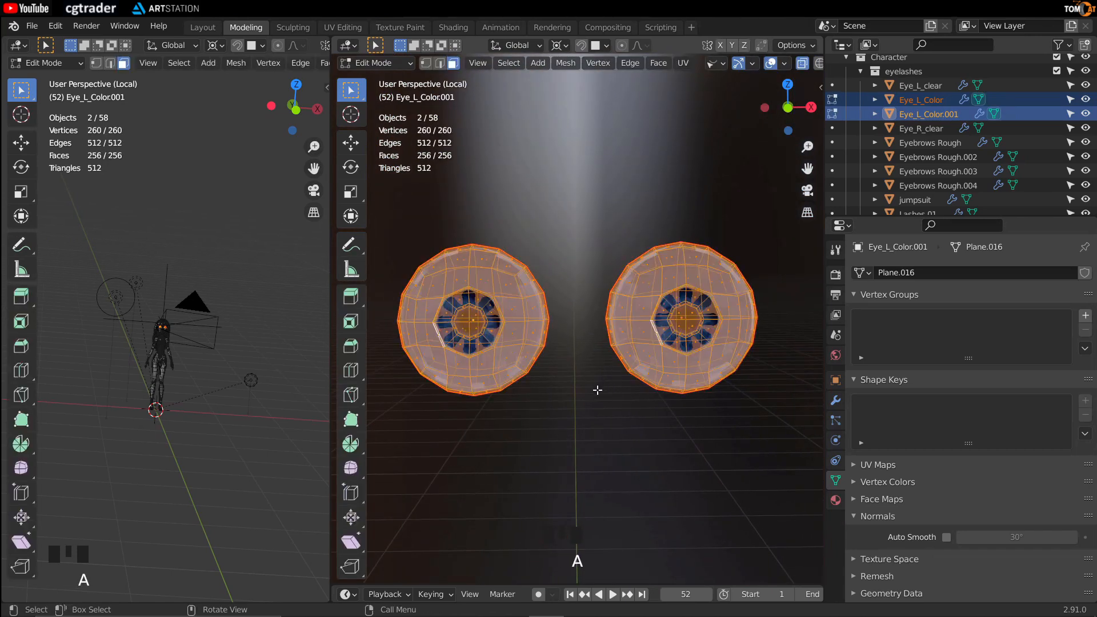
{"action": "left_click", "coordinate": [657, 65]}
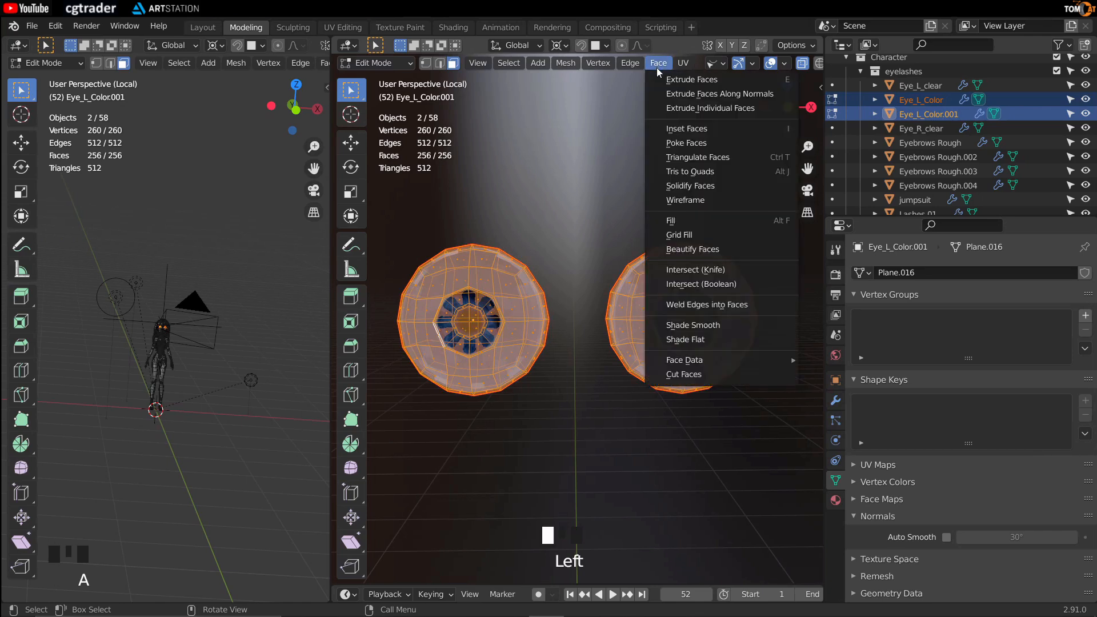
{"action": "left_click", "coordinate": [684, 333]}
{"action": "key", "text": "Tab"}
{"action": "middle_click_drag", "start_coordinate": [605, 360], "coordinate": [554, 345]}
{"action": "scroll", "coordinate": [599, 296], "scroll_direction": "up", "scroll_amount": 2}
{"action": "scroll", "coordinate": [587, 350], "scroll_direction": "down", "scroll_amount": 1}
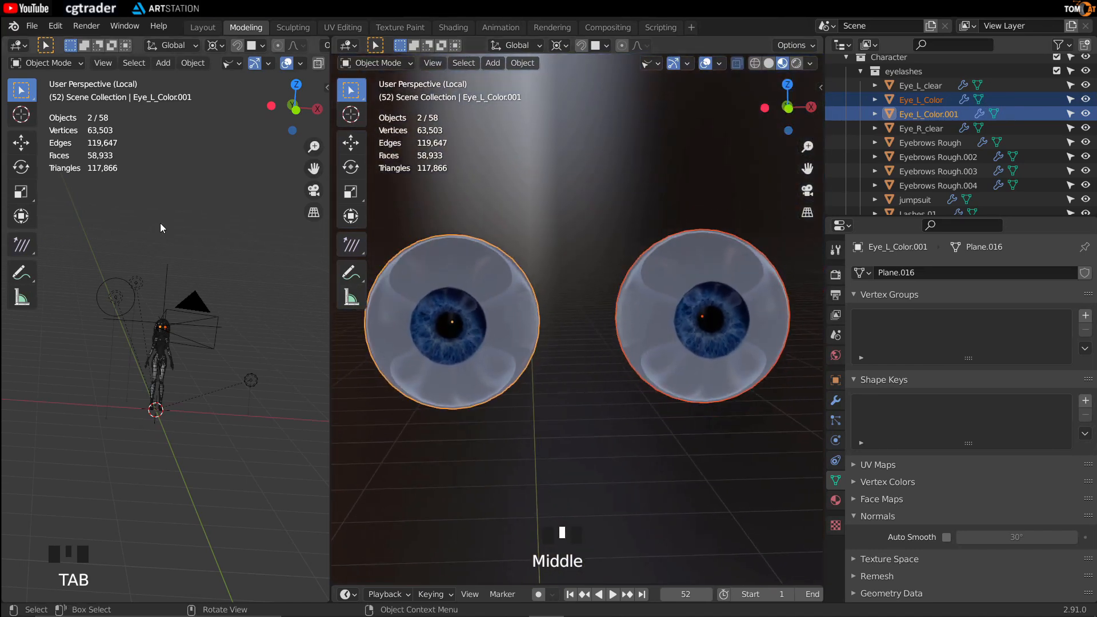
{"action": "middle_click_drag", "start_coordinate": [456, 269], "coordinate": [514, 189]}
Switch to the Shading workspace and widen the node editor to show the eye-white-rough material's Principled BSDF settings.
{"action": "left_click", "coordinate": [441, 27]}
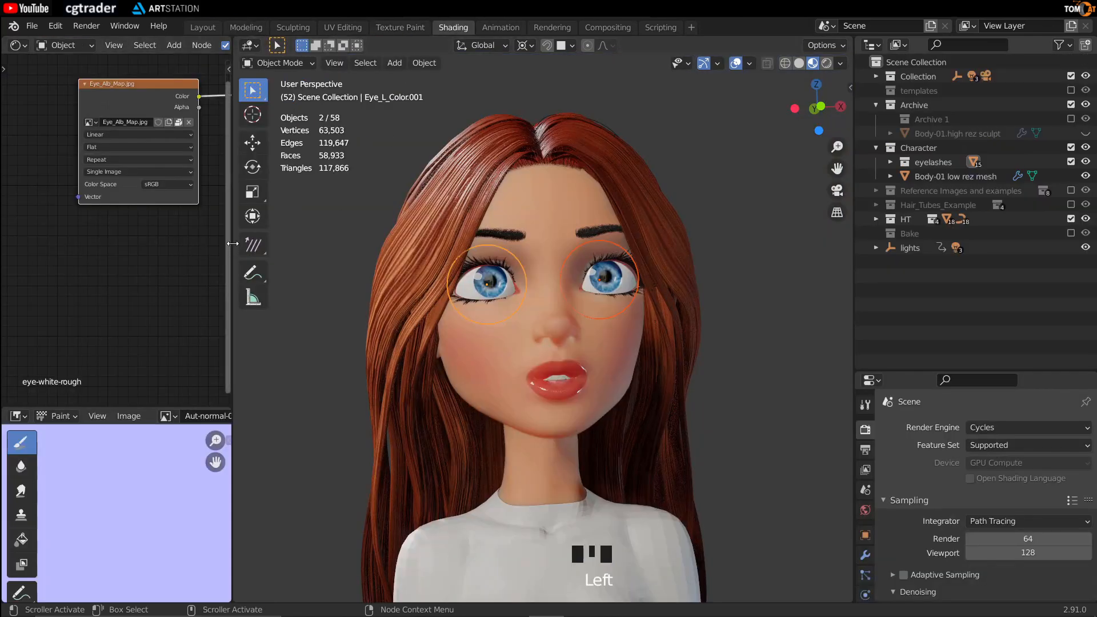
{"action": "left_click_drag", "start_coordinate": [233, 243], "coordinate": [492, 240]}
{"action": "scroll", "coordinate": [286, 218], "scroll_direction": "up", "scroll_amount": 1}
{"action": "middle_click_drag", "start_coordinate": [308, 194], "coordinate": [181, 224]}
{"action": "scroll", "coordinate": [143, 207], "scroll_direction": "up", "scroll_amount": 1}
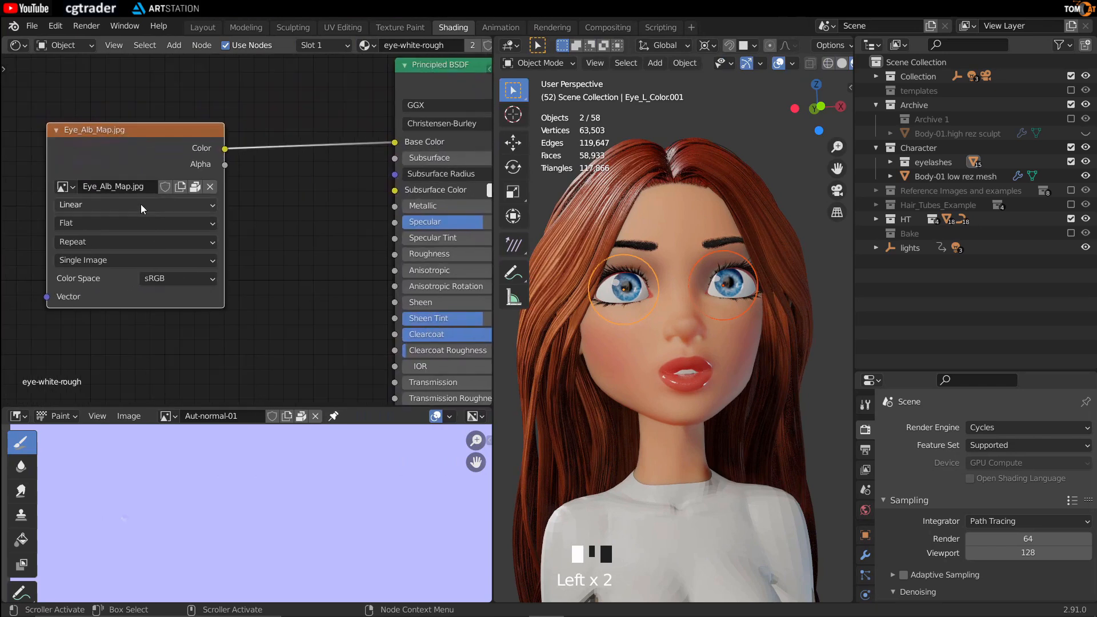
{"action": "middle_click_drag", "start_coordinate": [333, 244], "coordinate": [329, 217]}
{"action": "middle_click_drag", "start_coordinate": [365, 260], "coordinate": [248, 220]}
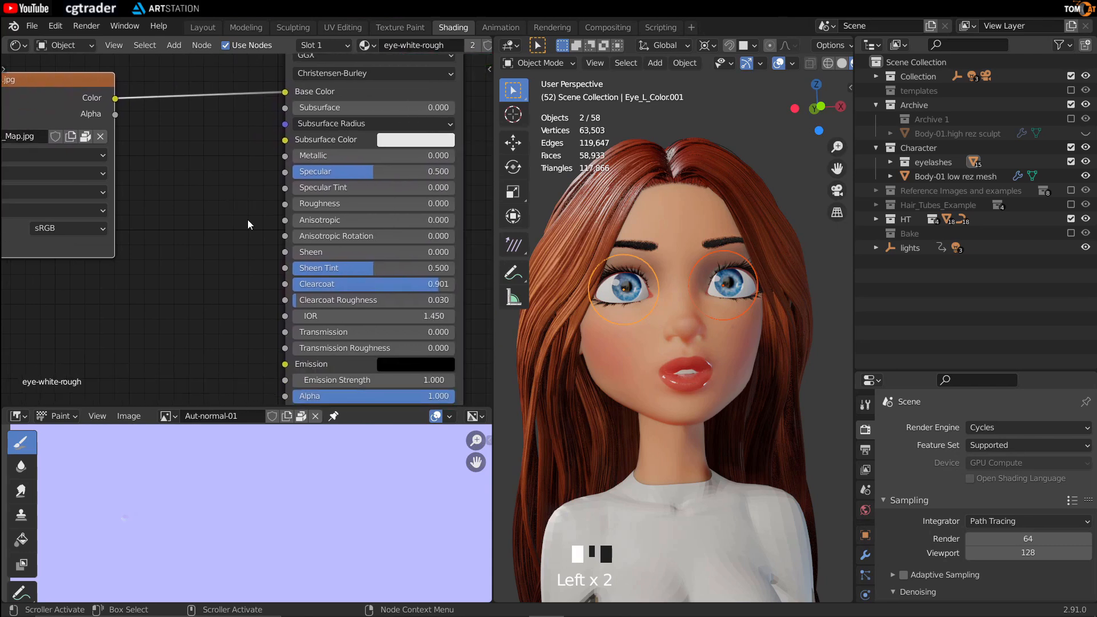
Set the eye-white-rough material's Specular and Clearcoat to 0 and its Roughness to 1.
{"action": "scroll", "coordinate": [320, 220], "scroll_direction": "up", "scroll_amount": 1}
{"action": "middle_click_drag", "start_coordinate": [355, 176], "coordinate": [304, 176]}
{"action": "left_click_drag", "start_coordinate": [303, 153], "coordinate": [209, 152]}
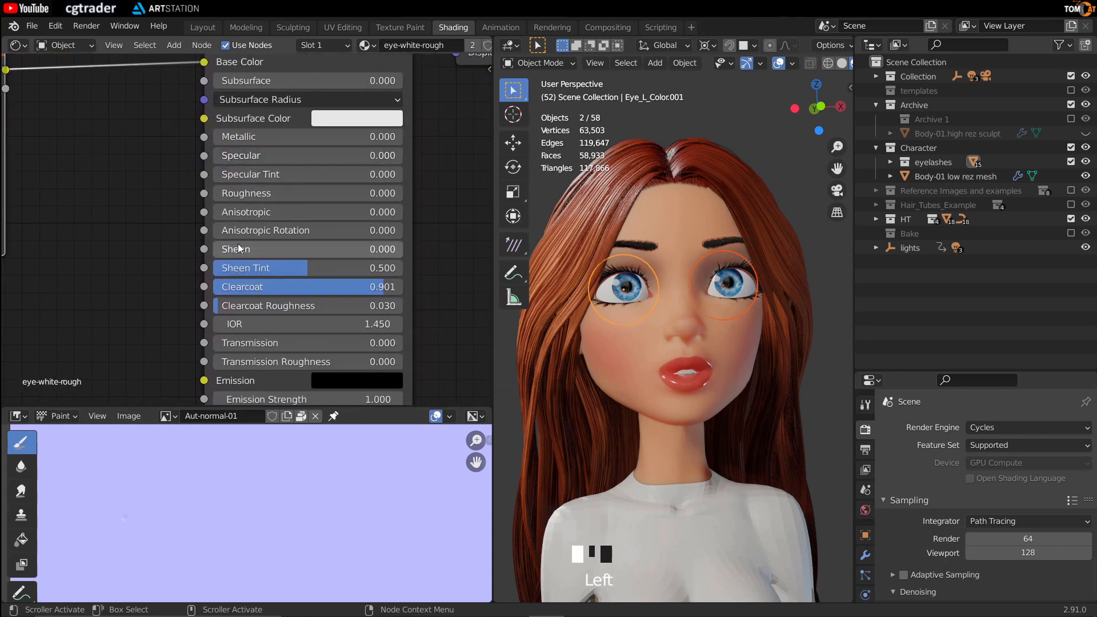
{"action": "middle_click_drag", "start_coordinate": [266, 287], "coordinate": [255, 244]}
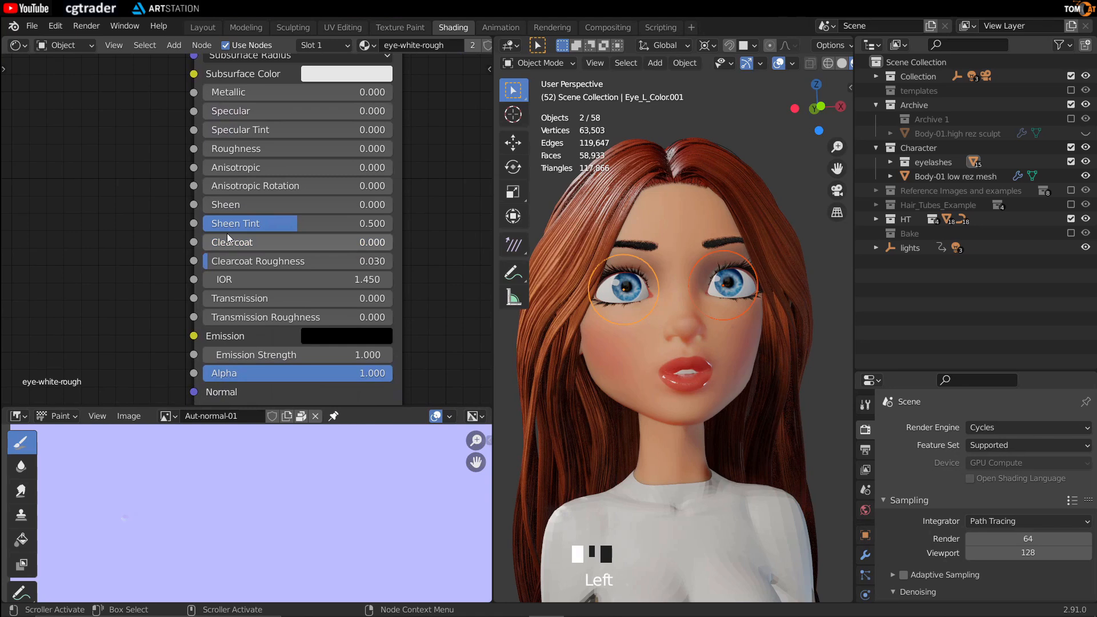
{"action": "left_click_drag", "start_coordinate": [246, 149], "coordinate": [480, 256]}
{"action": "middle_click_drag", "start_coordinate": [621, 252], "coordinate": [530, 216]}
{"action": "scroll", "coordinate": [625, 239], "scroll_direction": "up", "scroll_amount": 3}
Return to the Modeling workspace and bring up the isolated eye colour meshes in Edit Mode.
{"action": "key", "text": "KP_Divide"}
{"action": "key", "text": "KP_Divide"}
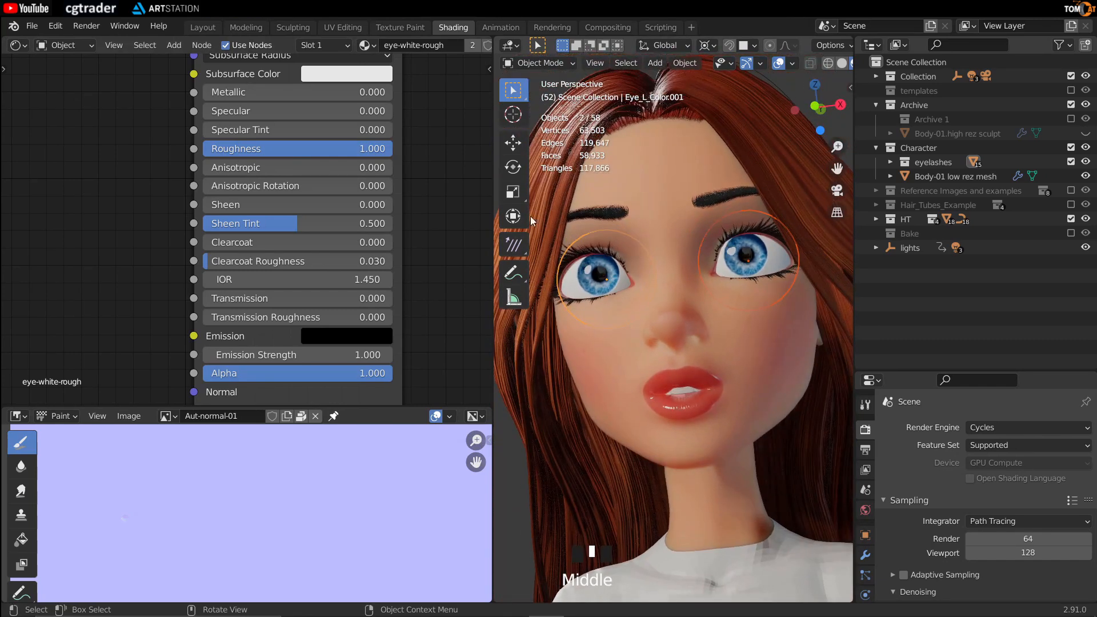
{"action": "left_click", "coordinate": [244, 29]}
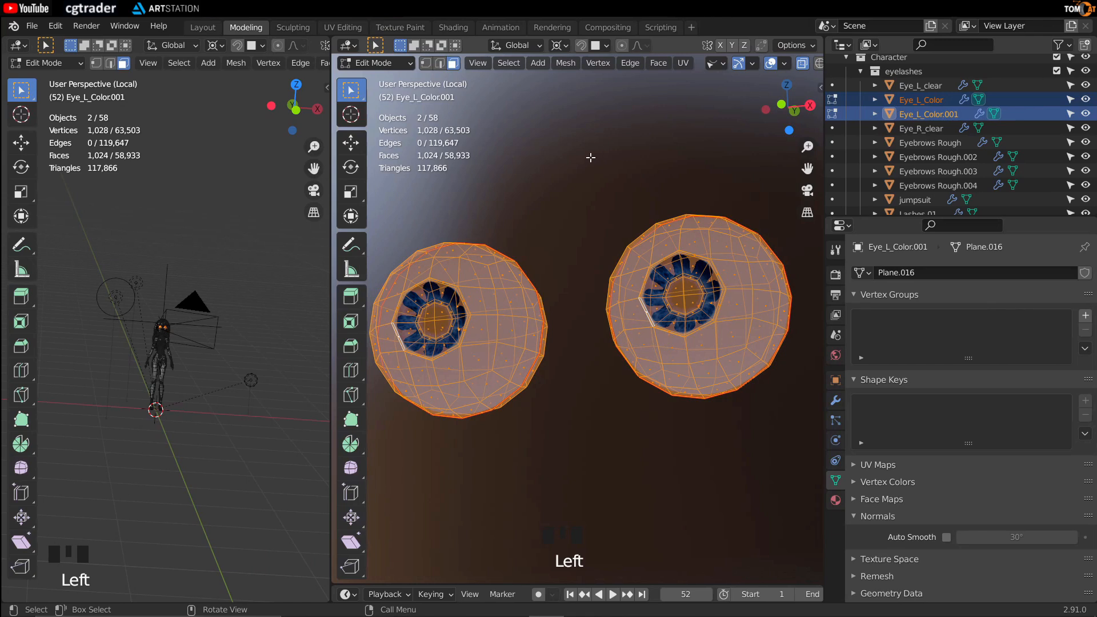
Return to Object Mode, hide the viewport overlays and leave the isolated view of the eye colour meshes.
{"action": "key", "text": "Tab"}
{"action": "key", "text": "shift+alt+z"}
{"action": "key", "text": "KP_Divide"}
{"action": "middle_click_drag", "start_coordinate": [577, 150], "coordinate": [506, 249]}
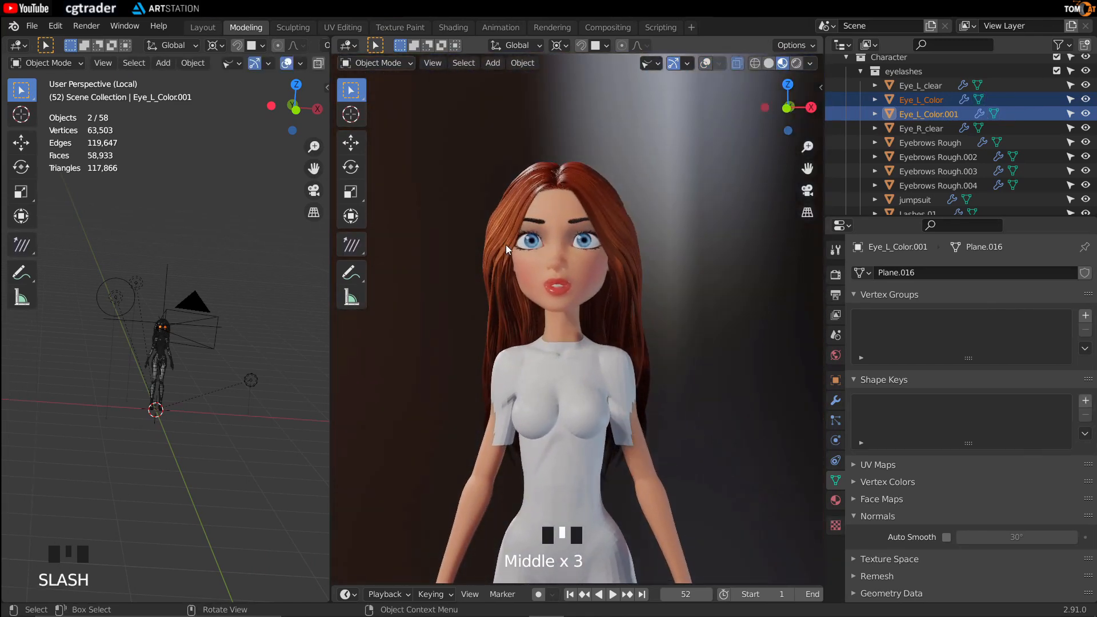
Select the Tongue and Teeth object inside the mouth and inspect its shading in isolation and within the face.
{"action": "scroll", "coordinate": [577, 217], "scroll_direction": "up", "scroll_amount": 2}
{"action": "middle_click_drag", "start_coordinate": [574, 217], "coordinate": [613, 274]}
{"action": "scroll", "coordinate": [545, 286], "scroll_direction": "up", "scroll_amount": 4}
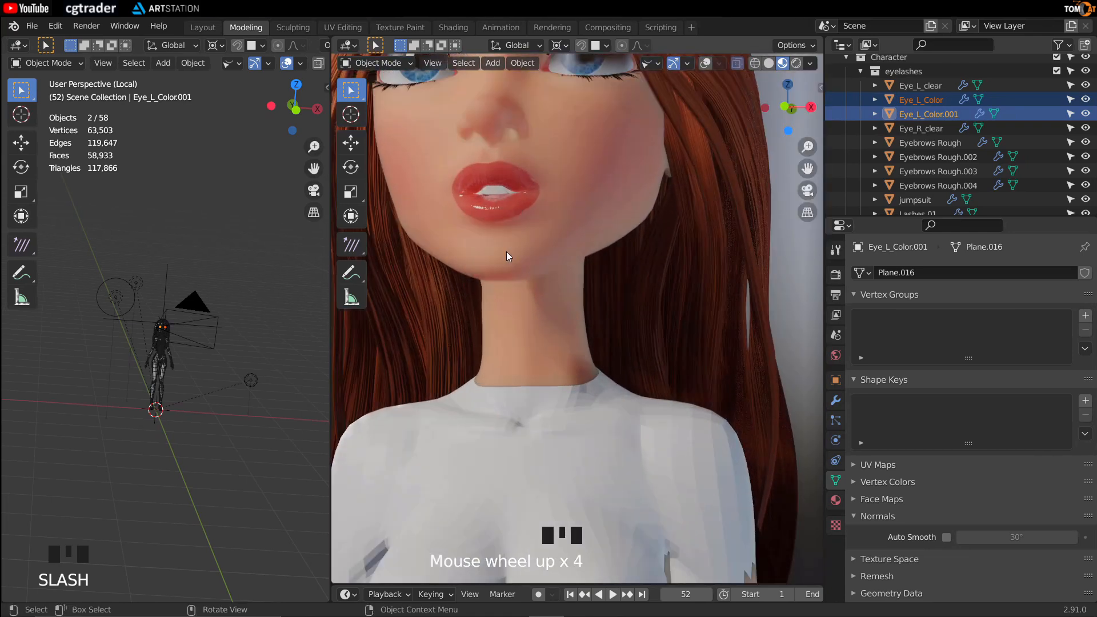
{"action": "scroll", "coordinate": [559, 265], "scroll_direction": "up", "scroll_amount": 2}
{"action": "left_click", "coordinate": [594, 240]}
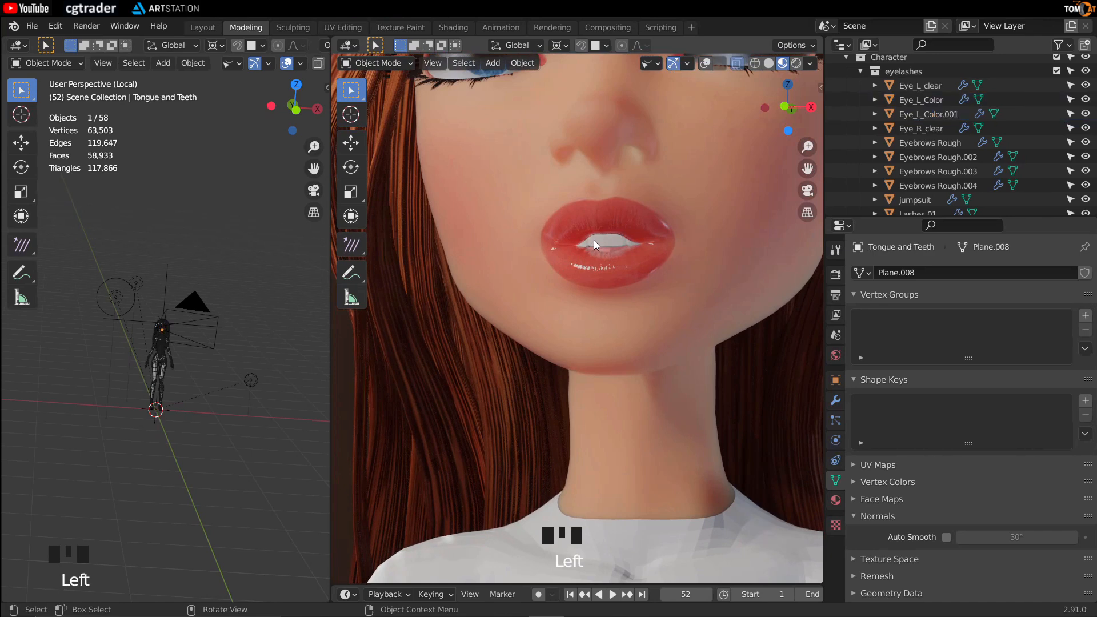
{"action": "key", "text": "slash"}
{"action": "middle_click_drag", "start_coordinate": [601, 266], "coordinate": [559, 277]}
{"action": "key", "text": "slash"}
{"action": "mouse_move", "coordinate": [613, 228]}
{"action": "middle_mouse_down"}
{"action": "mouse_move", "coordinate": [627, 248]}
{"action": "mouse_move", "coordinate": [618, 233]}
{"action": "middle_mouse_up"}
{"action": "scroll", "coordinate": [616, 258], "scroll_direction": "down", "scroll_amount": 2}
{"action": "scroll", "coordinate": [617, 246], "scroll_direction": "up", "scroll_amount": 3}
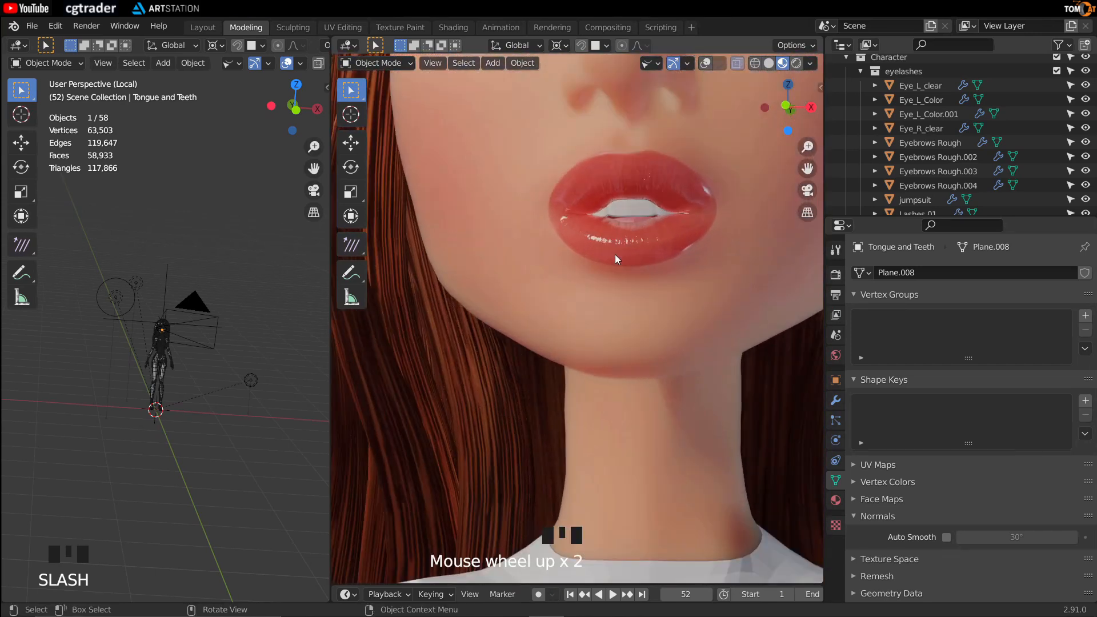
{"action": "key", "text": "slash"}
{"action": "scroll", "coordinate": [610, 255], "scroll_direction": "up", "scroll_amount": 2}
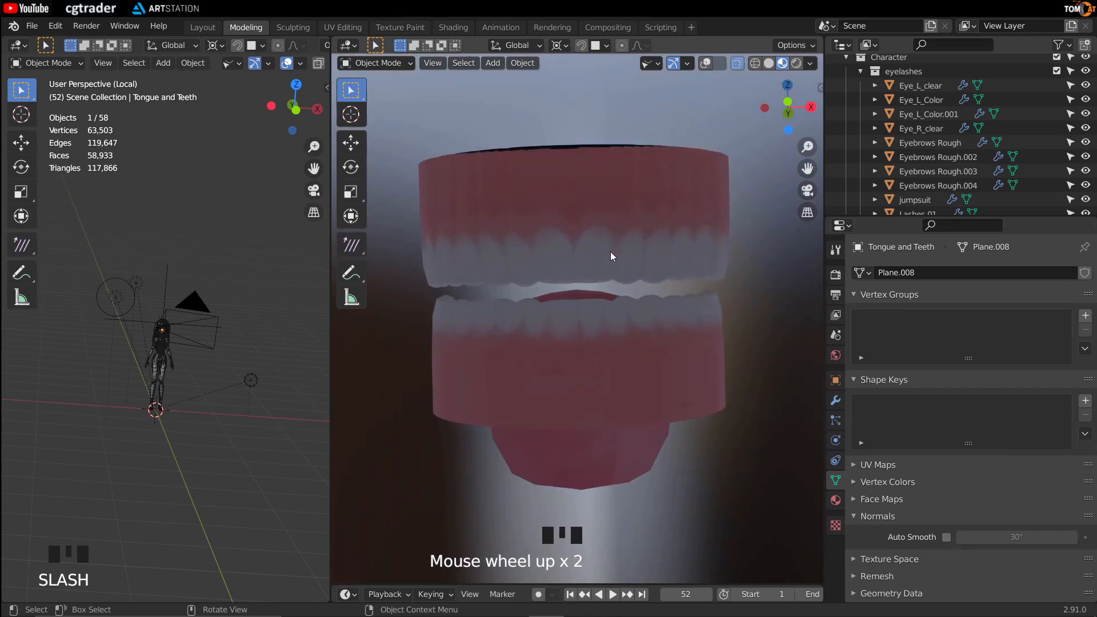
{"action": "key", "text": "shift+alt+z"}
{"action": "key", "text": "shift+alt+z"}
{"action": "key", "text": "slash"}
{"action": "middle_click_drag", "start_coordinate": [603, 250], "coordinate": [606, 232]}
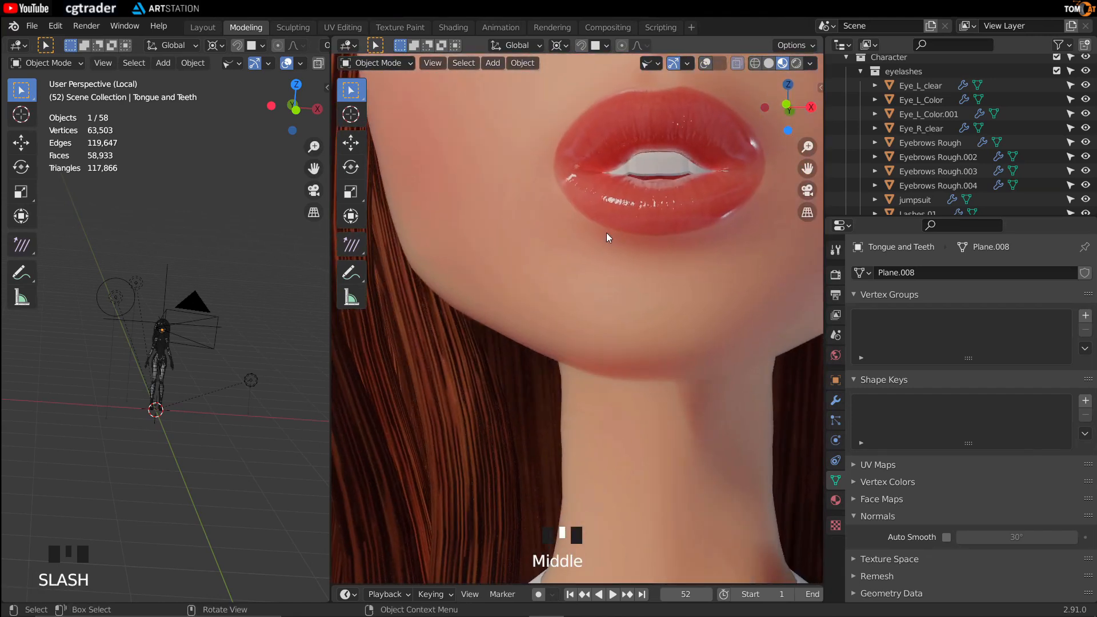
Apply Shade Smooth to all faces of the Tongue and Teeth mesh and return to Object Mode with overlays hidden.
{"action": "scroll", "coordinate": [609, 176], "scroll_direction": "up", "scroll_amount": 2}
{"action": "key", "text": "KP_Decimal"}
{"action": "middle_click_drag", "start_coordinate": [609, 176], "coordinate": [536, 245]}
{"action": "scroll", "coordinate": [502, 225], "scroll_direction": "up", "scroll_amount": 3}
{"action": "key", "text": "Tab"}
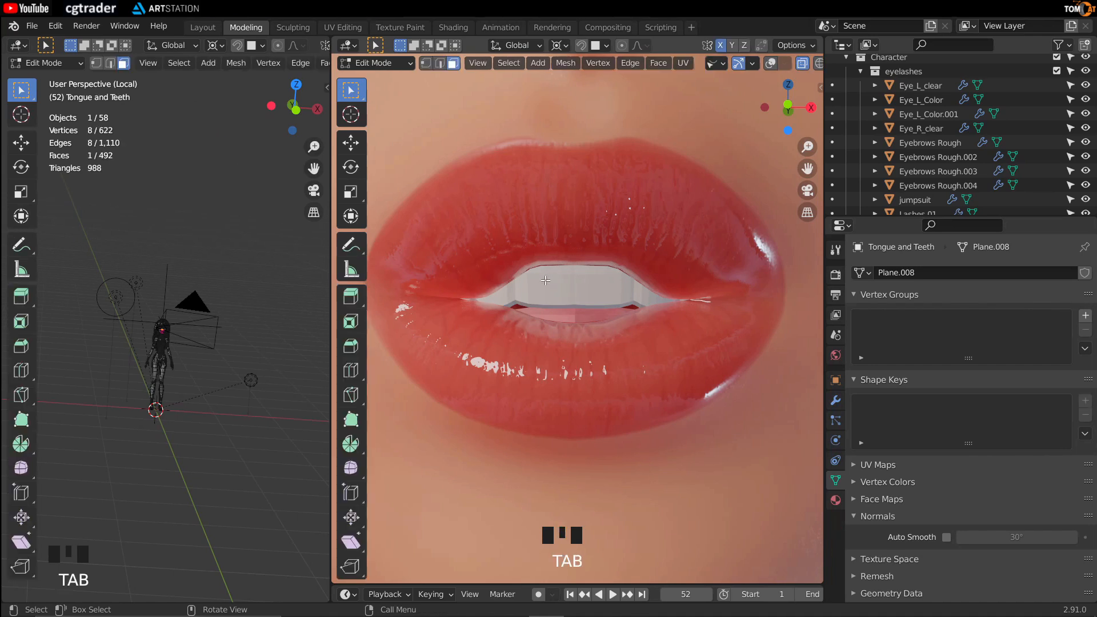
{"action": "key", "text": "shift+alt+z"}
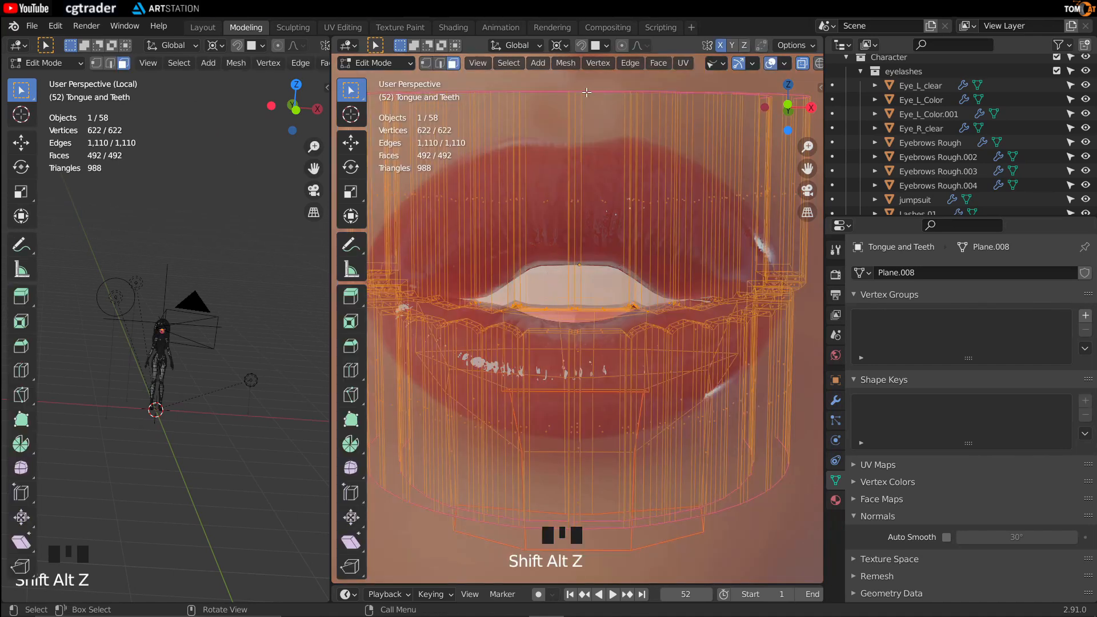
{"action": "left_click", "coordinate": [634, 64]}
{"action": "mouse_move", "coordinate": [649, 69]}
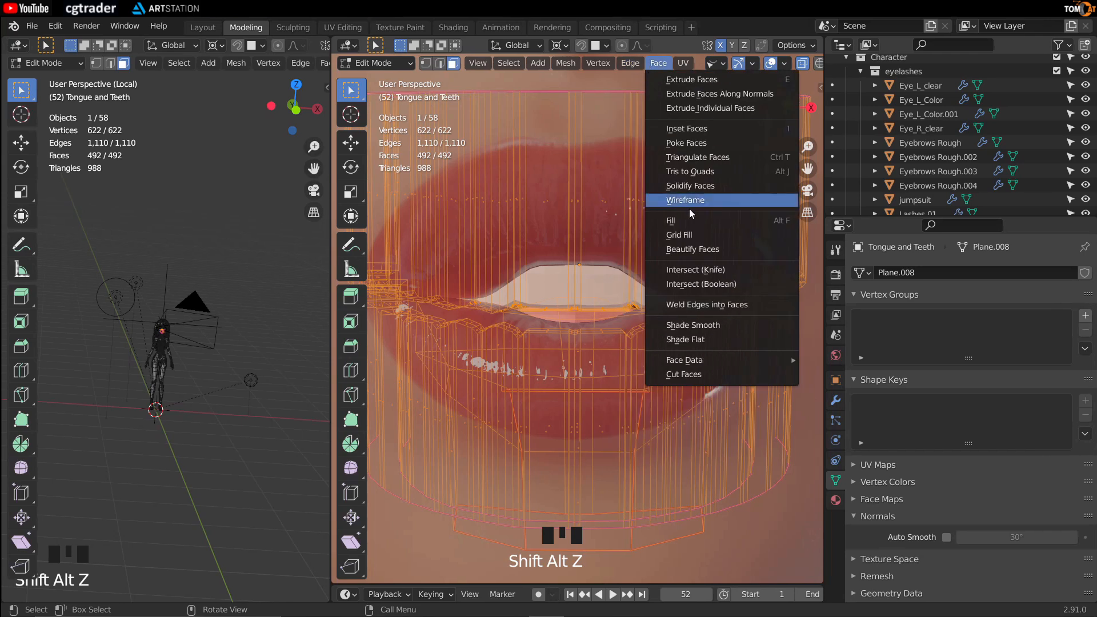
{"action": "left_click", "coordinate": [714, 327]}
{"action": "key", "text": "Tab"}
{"action": "key", "text": "shift+alt+z"}
Widen the main 3D viewport around the character's head and switch it to Rendered shading.
{"action": "middle_click_drag", "start_coordinate": [598, 275], "coordinate": [583, 303]}
{"action": "scroll", "coordinate": [567, 256], "scroll_direction": "down", "scroll_amount": 4}
{"action": "scroll", "coordinate": [563, 268], "scroll_direction": "up", "scroll_amount": 3}
{"action": "middle_click_drag", "start_coordinate": [546, 240], "coordinate": [565, 341], "text": "shift"}
{"action": "scroll", "coordinate": [565, 341], "scroll_direction": "up", "scroll_amount": 2}
{"action": "middle_click_drag", "start_coordinate": [565, 342], "coordinate": [533, 317]}
{"action": "scroll", "coordinate": [555, 265], "scroll_direction": "up", "scroll_amount": 1}
{"action": "left_click_drag", "start_coordinate": [330, 558], "coordinate": [20, 548]}
{"action": "scroll", "coordinate": [411, 400], "scroll_direction": "down", "scroll_amount": 2}
{"action": "middle_click_drag", "start_coordinate": [445, 394], "coordinate": [414, 434]}
{"action": "middle_click_drag", "start_coordinate": [414, 434], "coordinate": [426, 400], "text": "shift"}
{"action": "scroll", "coordinate": [434, 395], "scroll_direction": "down", "scroll_amount": 1}
{"action": "left_click", "coordinate": [797, 63]}
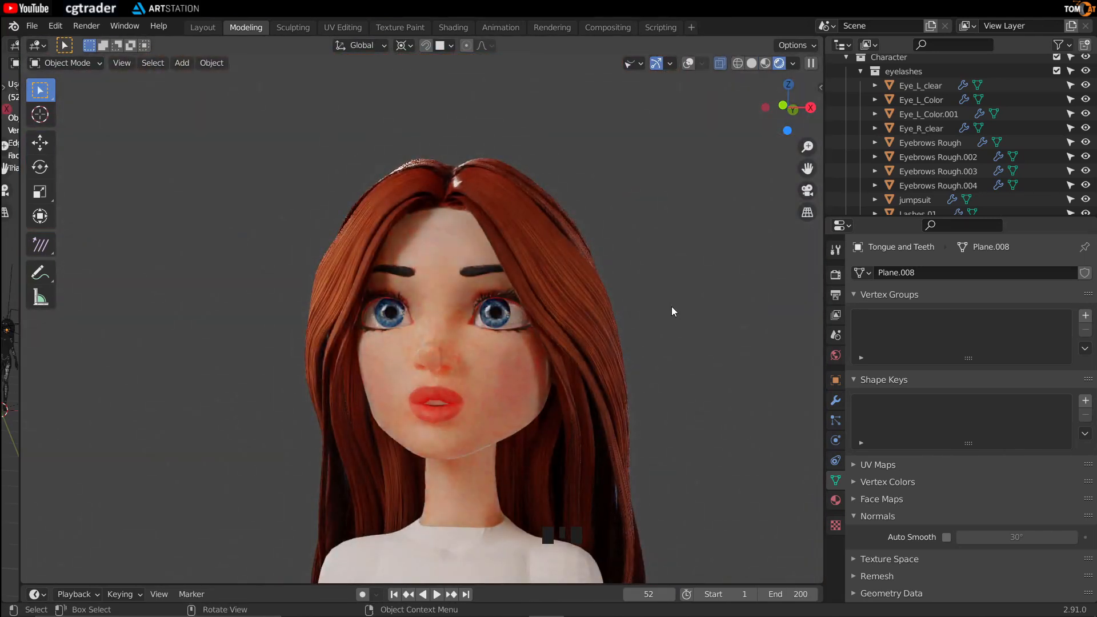
Examine the rendered face from the front and side, the hair from behind, and the hand up close.
{"action": "middle_click_drag", "start_coordinate": [670, 306], "coordinate": [564, 320], "text": "shift"}
{"action": "scroll", "coordinate": [657, 344], "scroll_direction": "up", "scroll_amount": 2}
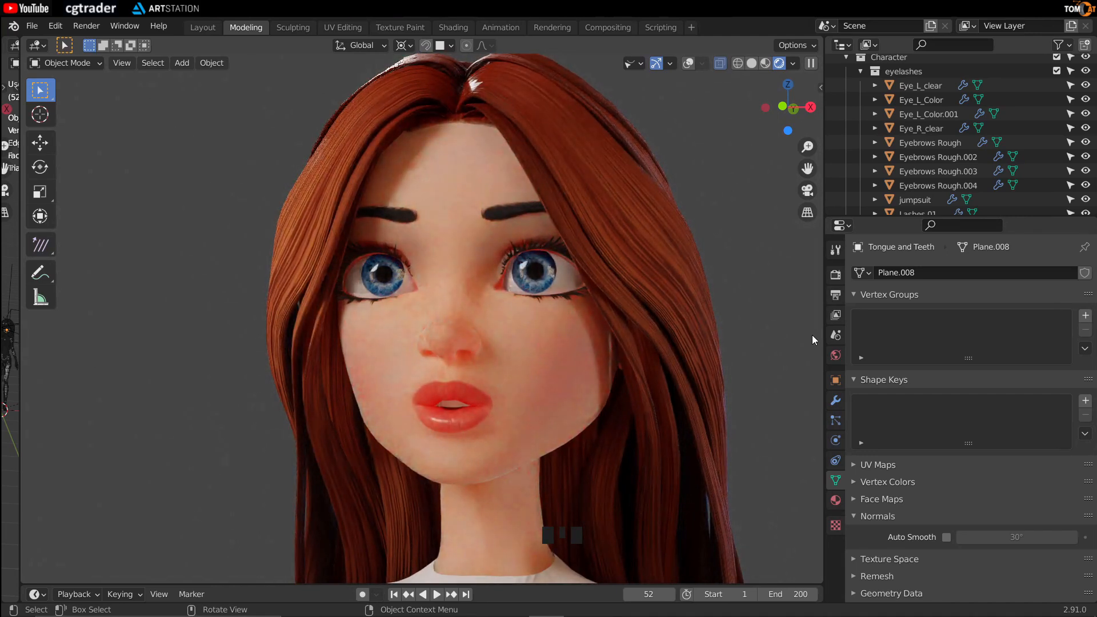
{"action": "middle_click_drag", "start_coordinate": [348, 388], "coordinate": [547, 441]}
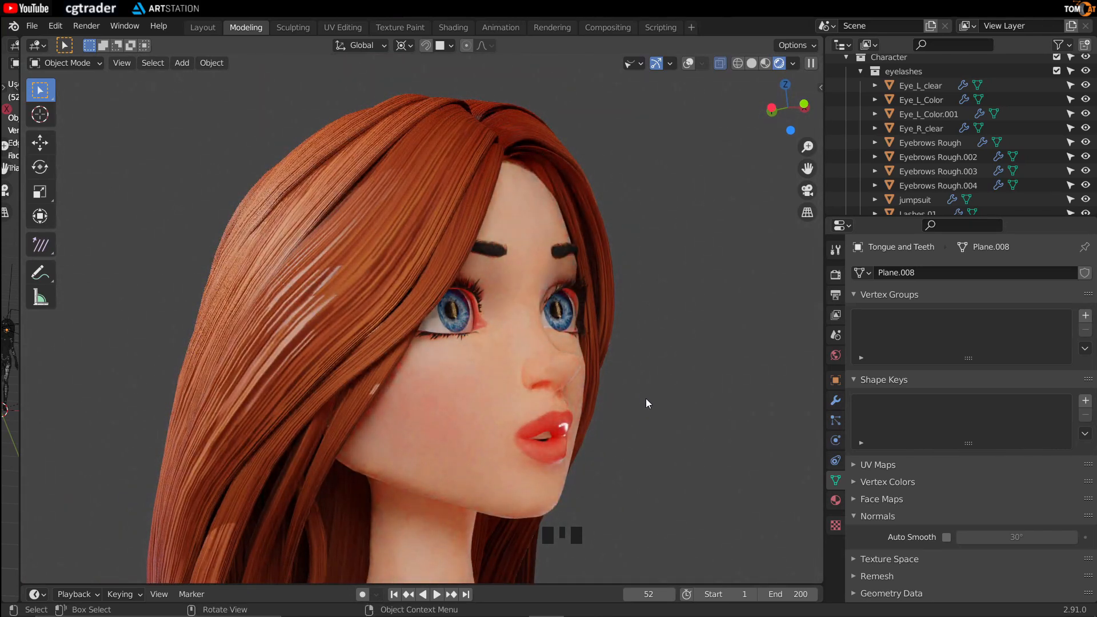
{"action": "middle_click_drag", "start_coordinate": [632, 386], "coordinate": [269, 436]}
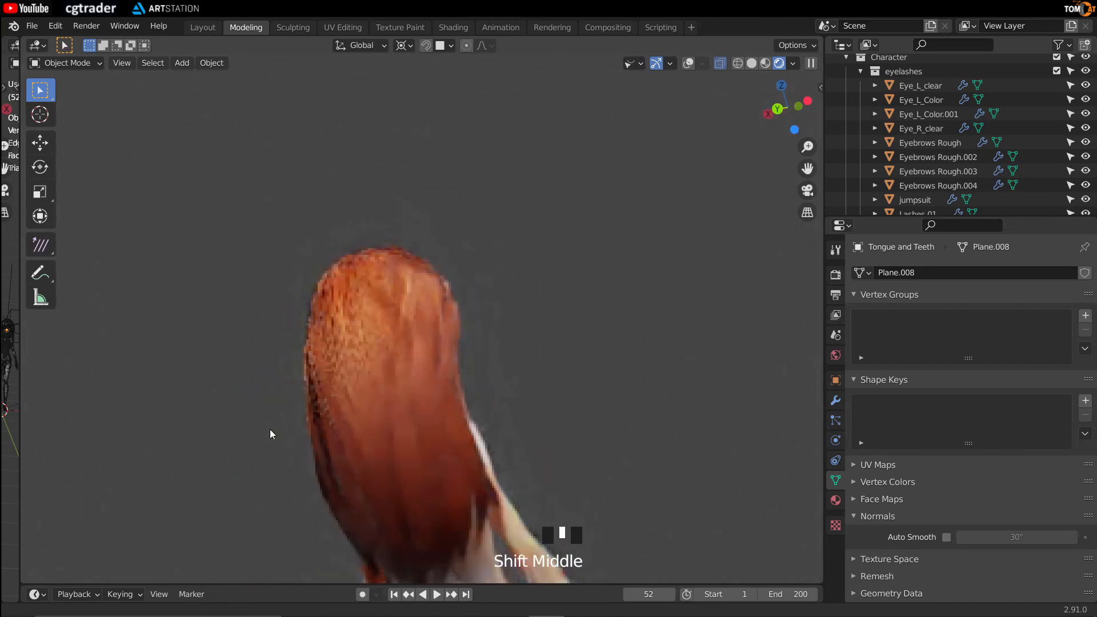
{"action": "scroll", "coordinate": [558, 287], "scroll_direction": "up", "scroll_amount": 2}
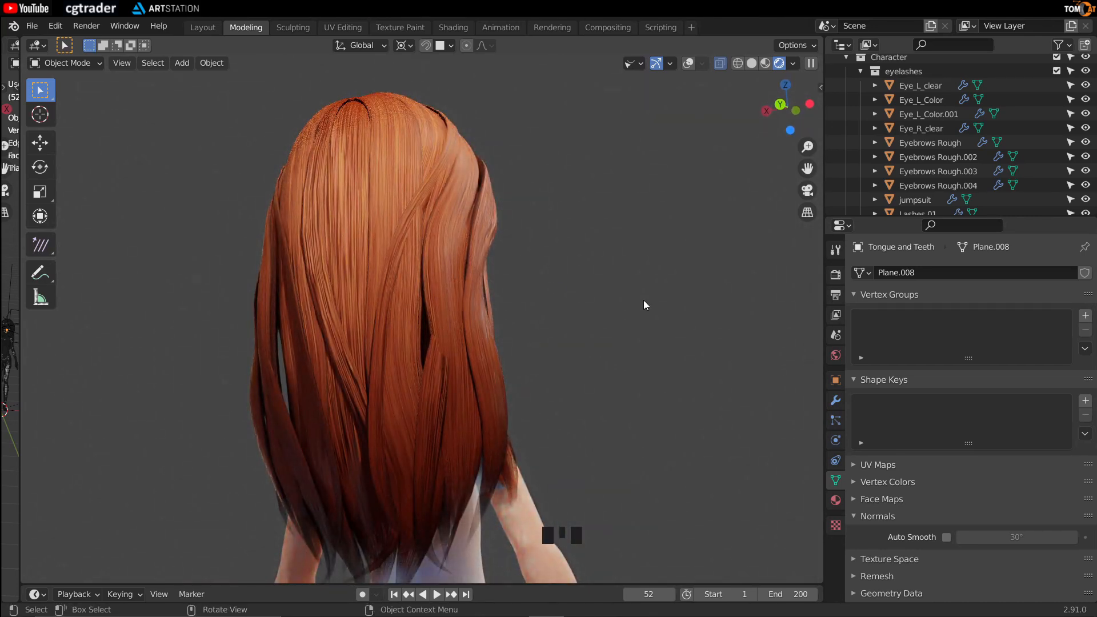
{"action": "middle_click_drag", "start_coordinate": [629, 456], "coordinate": [397, 417]}
{"action": "scroll", "coordinate": [428, 304], "scroll_direction": "up", "scroll_amount": 4}
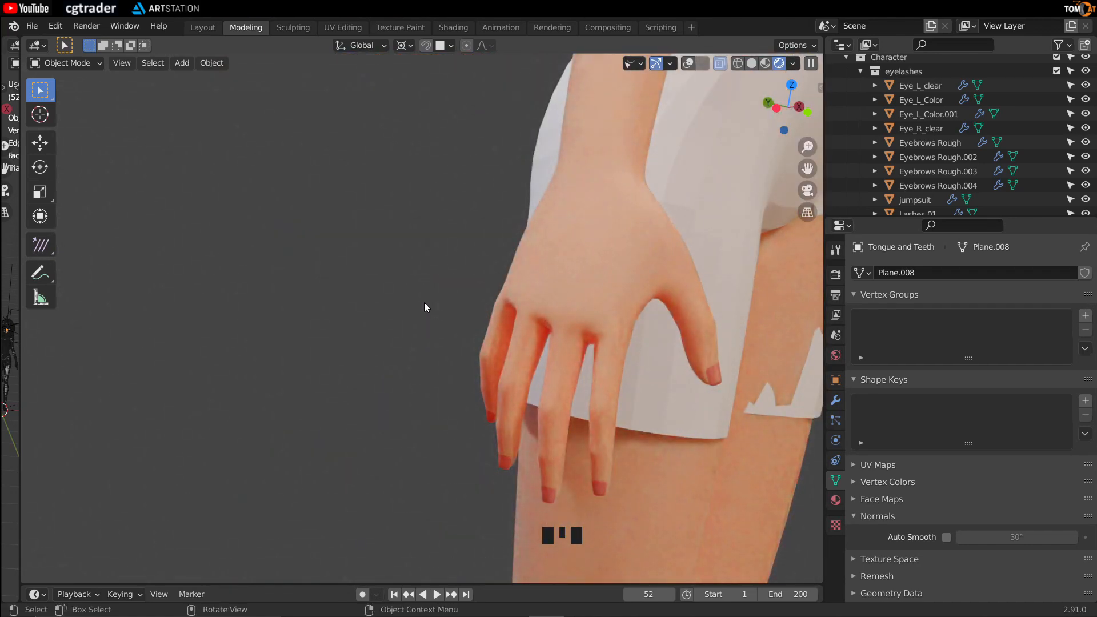
{"action": "middle_click_drag", "start_coordinate": [424, 303], "coordinate": [395, 403]}
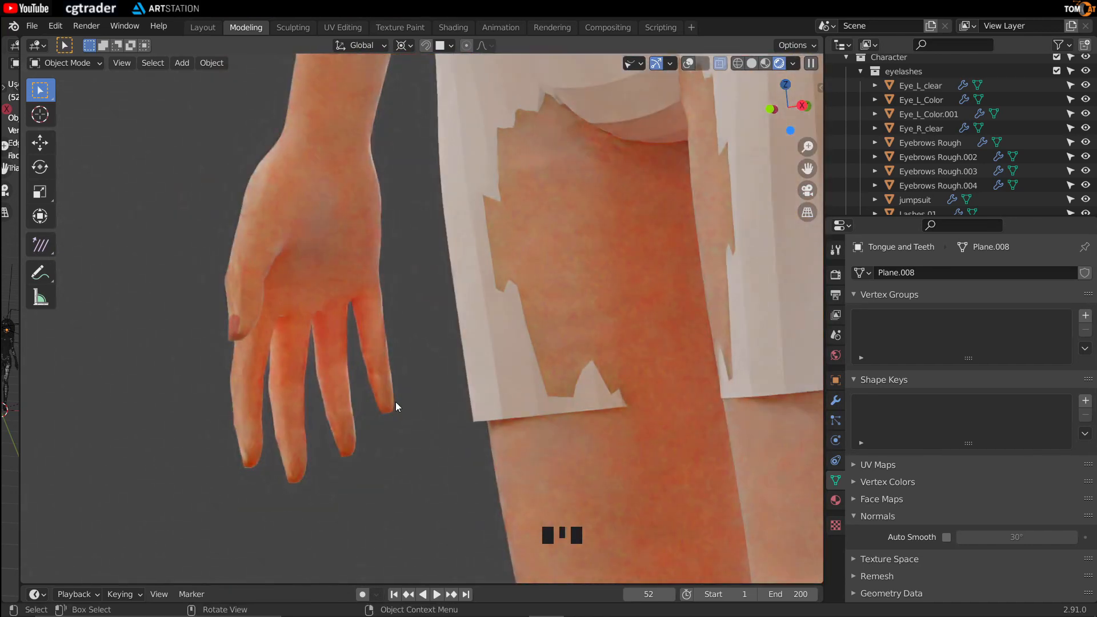
Select the feet faces of the body mesh to frame them, and examine the rendered feet in Object Mode without overlays.
{"action": "scroll", "coordinate": [419, 317], "scroll_direction": "down", "scroll_amount": 9}
{"action": "middle_click_drag", "start_coordinate": [419, 317], "coordinate": [443, 183], "text": "shift"}
{"action": "scroll", "coordinate": [452, 297], "scroll_direction": "up", "scroll_amount": 3}
{"action": "middle_click_drag", "start_coordinate": [486, 425], "coordinate": [615, 461]}
{"action": "key", "text": "Tab"}
{"action": "key", "text": "Tab"}
{"action": "key", "text": "KP_Decimal"}
{"action": "key", "text": "Tab"}
{"action": "scroll", "coordinate": [595, 459], "scroll_direction": "down", "scroll_amount": 9}
{"action": "middle_click_drag", "start_coordinate": [534, 460], "coordinate": [555, 123], "text": "shift"}
{"action": "left_click", "coordinate": [426, 493]}
{"action": "key", "text": "shift+alt+z"}
{"action": "key", "text": "Tab"}
{"action": "left_click", "coordinate": [420, 496]}
{"action": "key", "text": "Tab"}
{"action": "left_click_drag", "start_coordinate": [392, 473], "coordinate": [558, 529]}
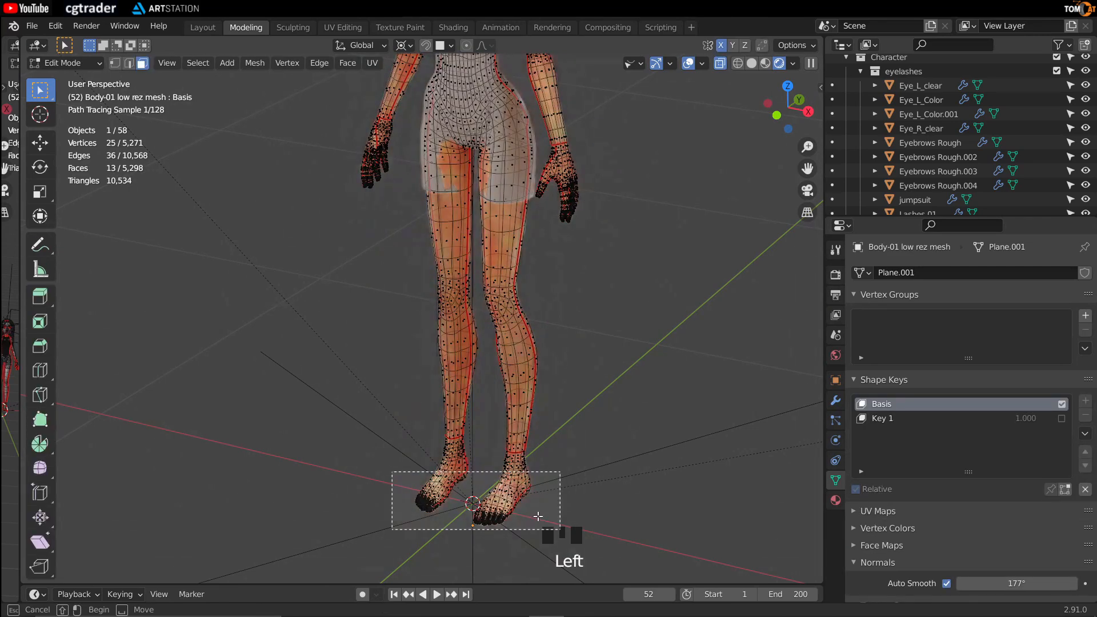
{"action": "key", "text": "KP_Decimal"}
{"action": "key", "text": "Tab"}
{"action": "key", "text": "shift+alt+z"}
{"action": "middle_click_drag", "start_coordinate": [381, 481], "coordinate": [399, 488]}
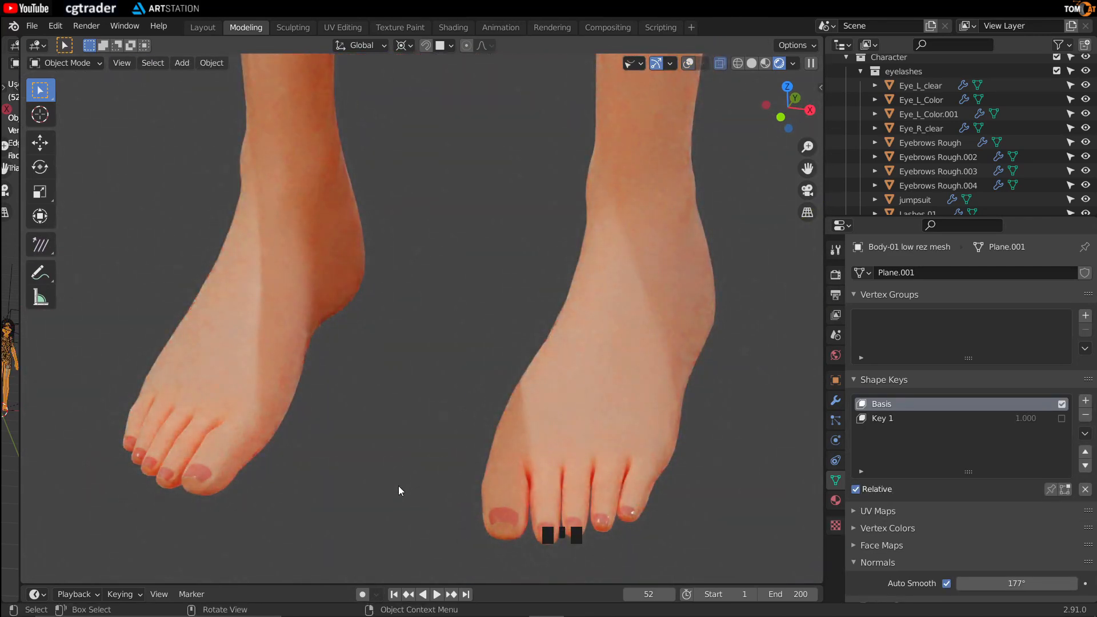
Review the whole rendered figure and return to a close view of the face.
{"action": "scroll", "coordinate": [426, 317], "scroll_direction": "down", "scroll_amount": 3}
{"action": "middle_click_drag", "start_coordinate": [441, 283], "coordinate": [396, 437], "text": "shift"}
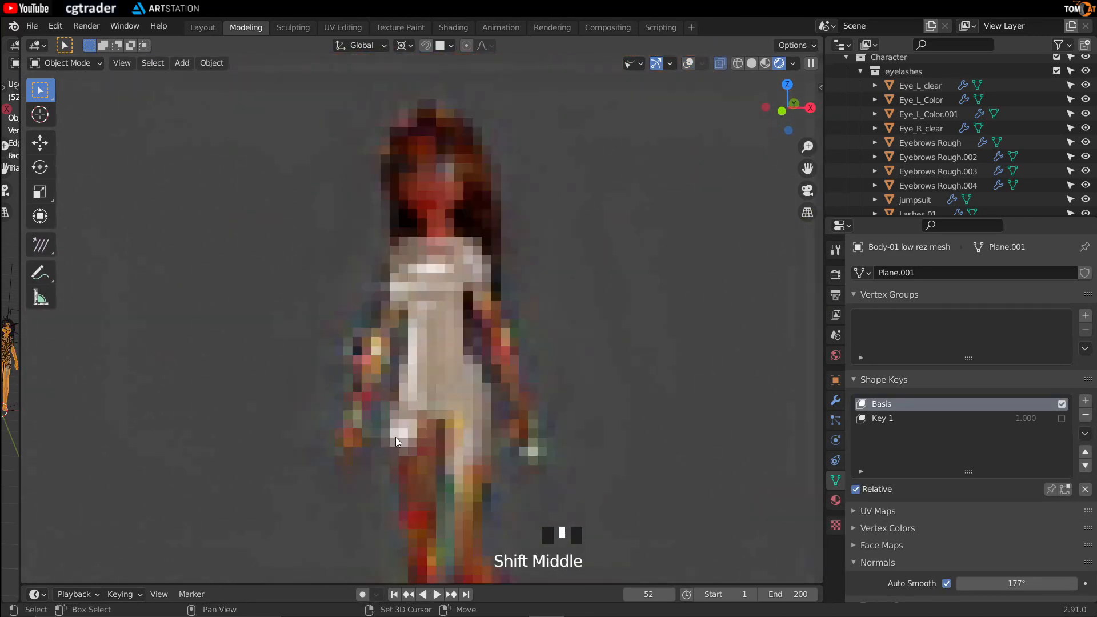
{"action": "scroll", "coordinate": [307, 310], "scroll_direction": "up", "scroll_amount": 2}
{"action": "middle_click_drag", "start_coordinate": [307, 309], "coordinate": [188, 275], "text": "shift"}
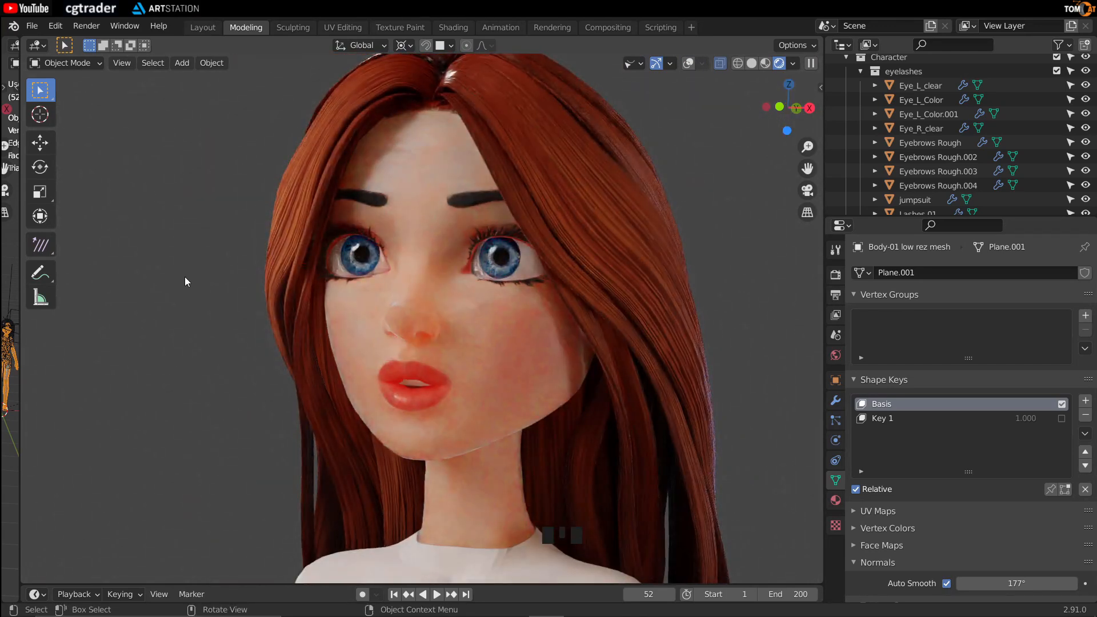